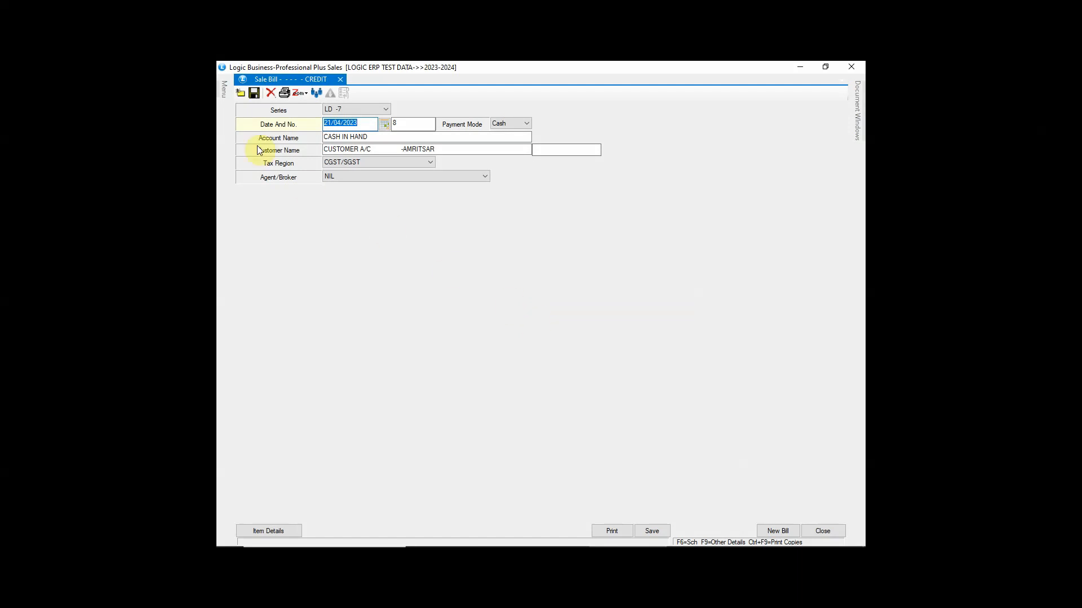
Step: Open the Sale Bill - Print Designer and Printing screen from the Continuous Printing group
{"action": "mouse_move", "coordinate": [222, 89]}
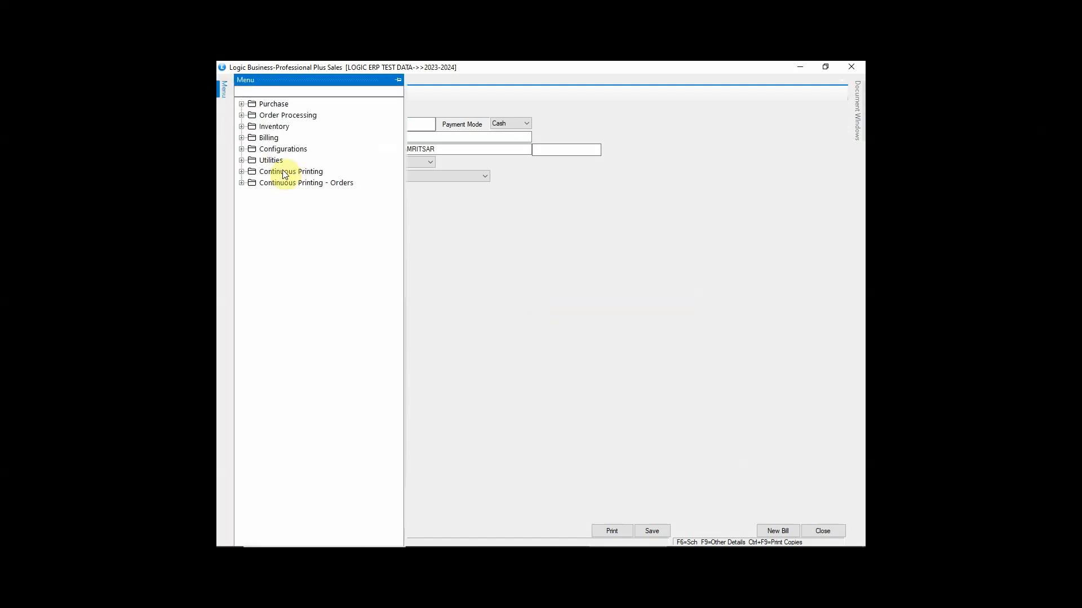
{"action": "left_click", "coordinate": [243, 172]}
{"action": "left_click", "coordinate": [287, 217]}
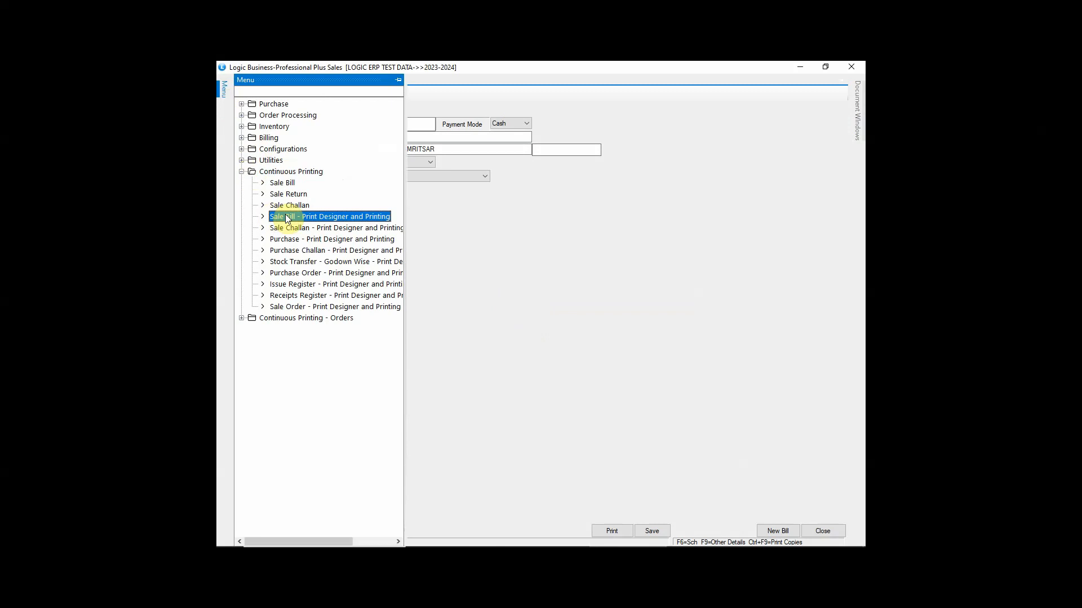
{"action": "double_click", "coordinate": [387, 218]}
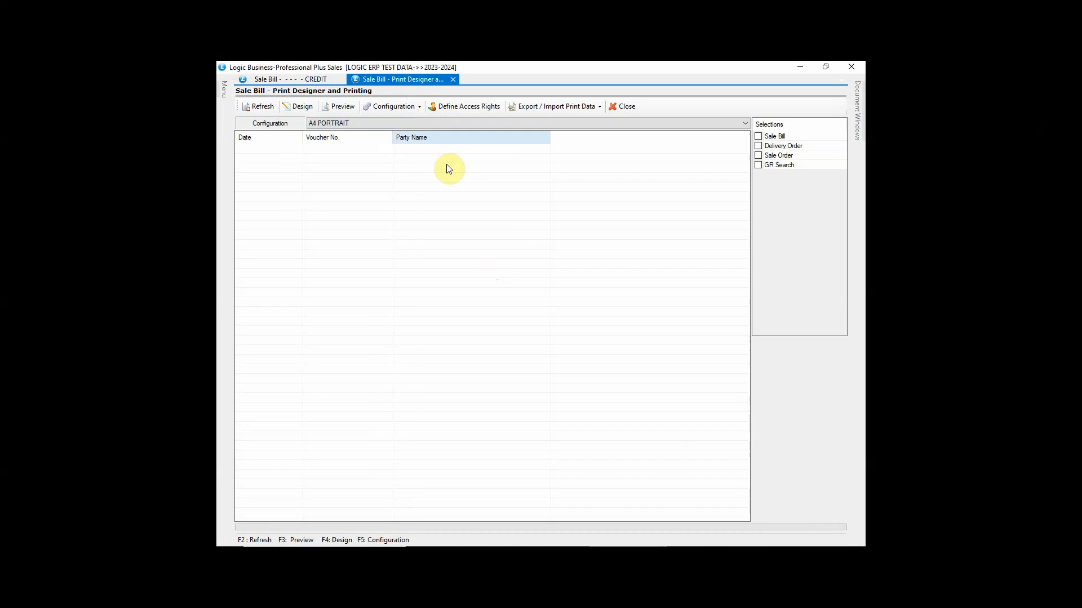
Step: Create and save a new sale bill print configuration named PRINT FORMAT
{"action": "left_click", "coordinate": [419, 107]}
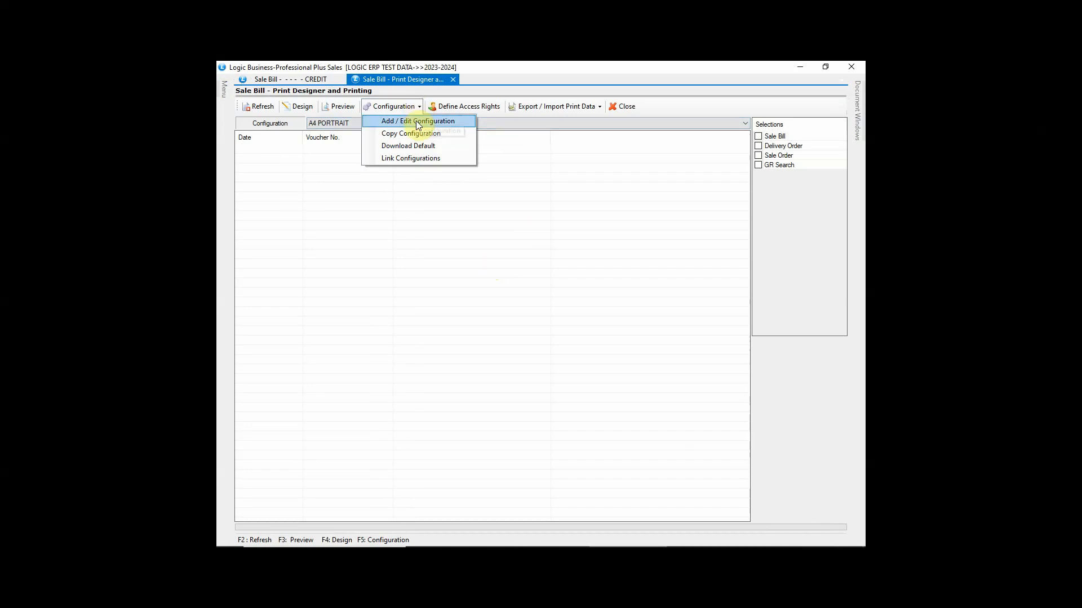
{"action": "left_click", "coordinate": [416, 121]}
{"action": "type", "text": "P"}
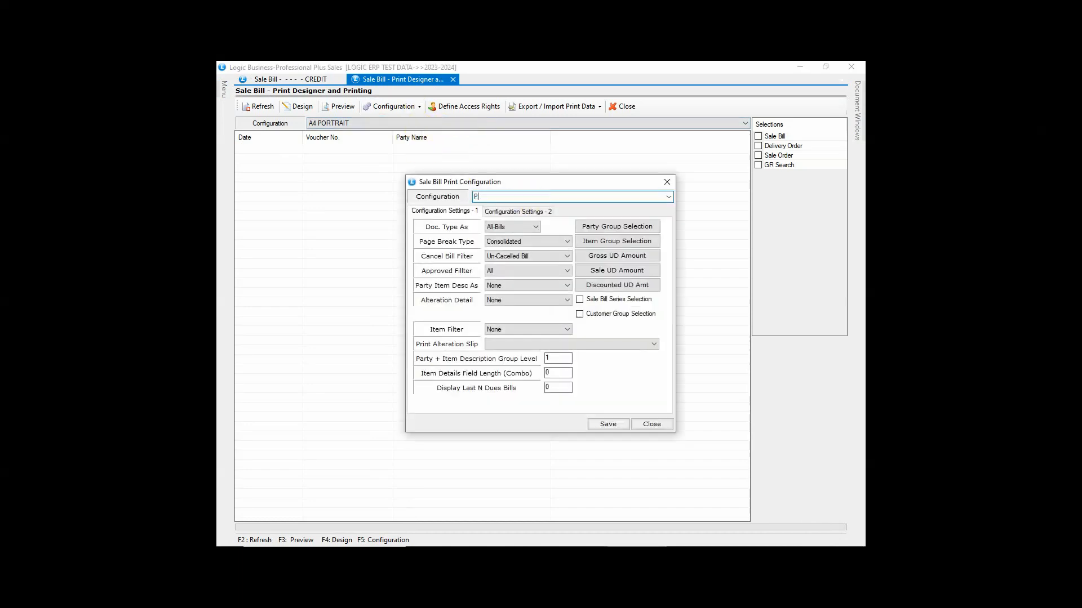
{"action": "type", "text": "RINT FORMAT"}
{"action": "left_click", "coordinate": [599, 428]}
{"action": "left_click", "coordinate": [530, 348]}
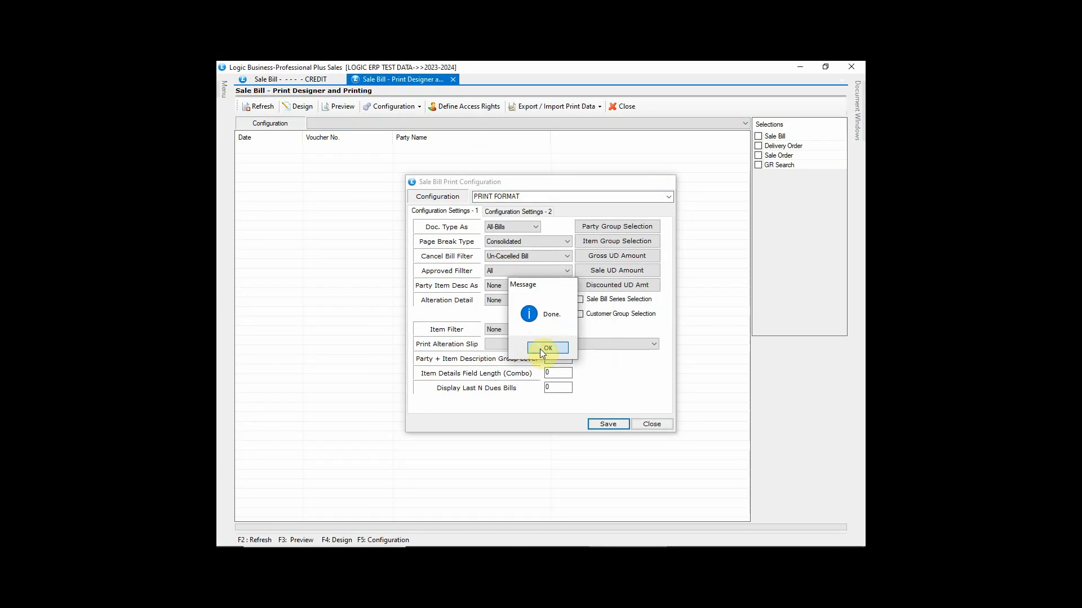
{"action": "left_click", "coordinate": [539, 349]}
Step: Make PRINT FORMAT the active configuration and agree to clear the current data
{"action": "left_click", "coordinate": [738, 121]}
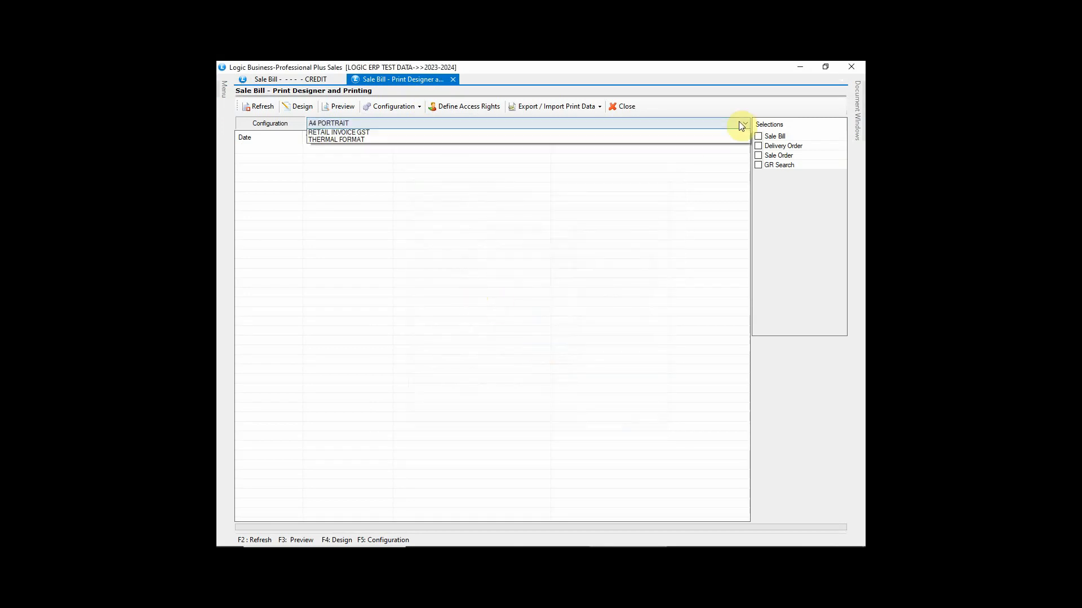
{"action": "left_click", "coordinate": [739, 141]}
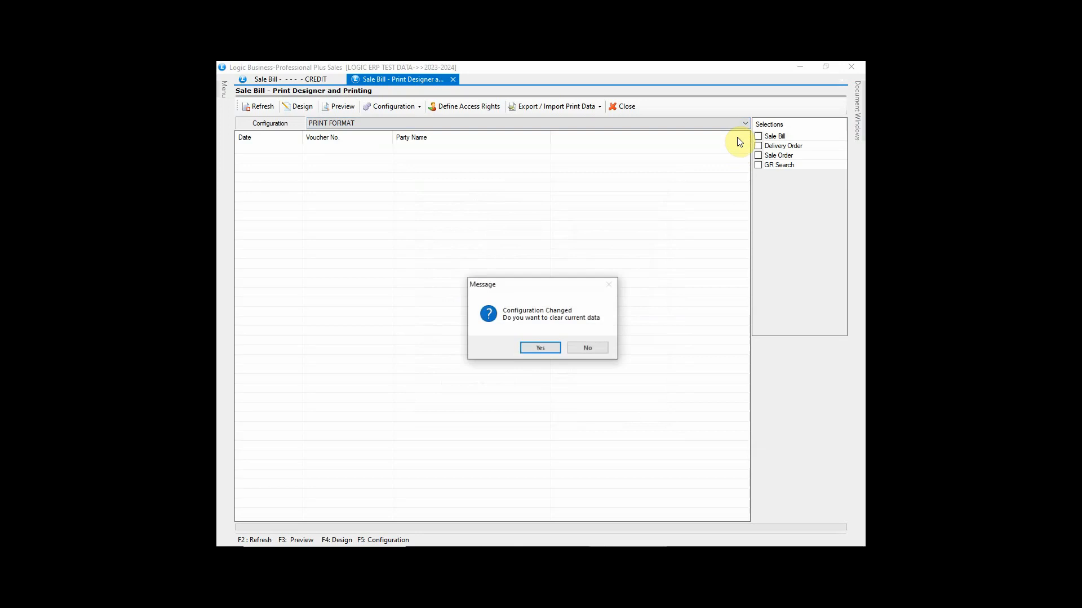
{"action": "left_click", "coordinate": [539, 350]}
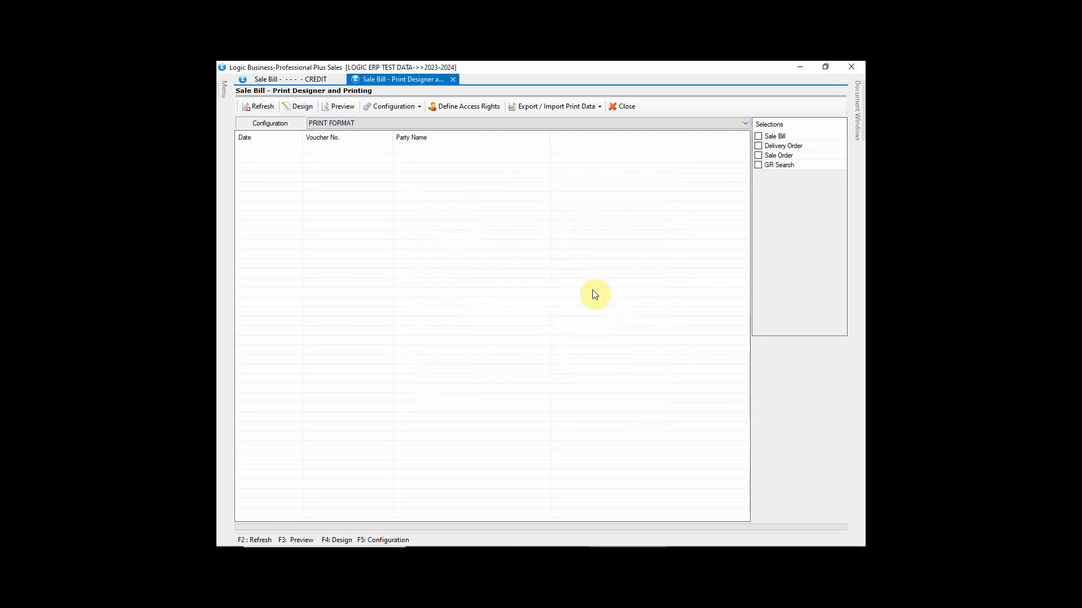
Step: Load the sale bill dated 13/04/2023 as refreshed print data and open the blank print design
{"action": "left_click", "coordinate": [758, 137]}
{"action": "left_click", "coordinate": [393, 313]}
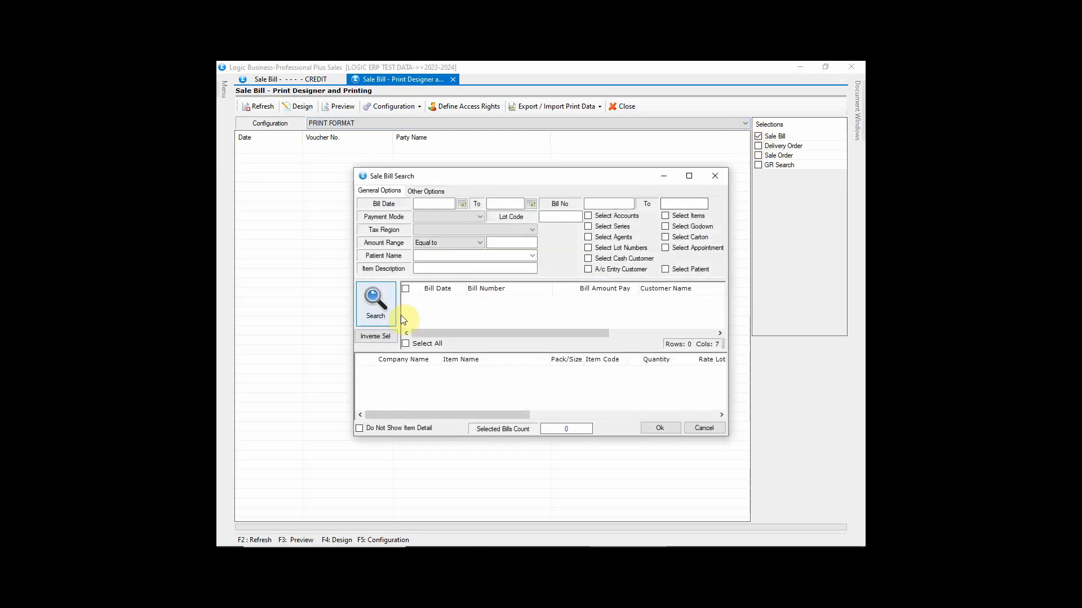
{"action": "left_click", "coordinate": [405, 311]}
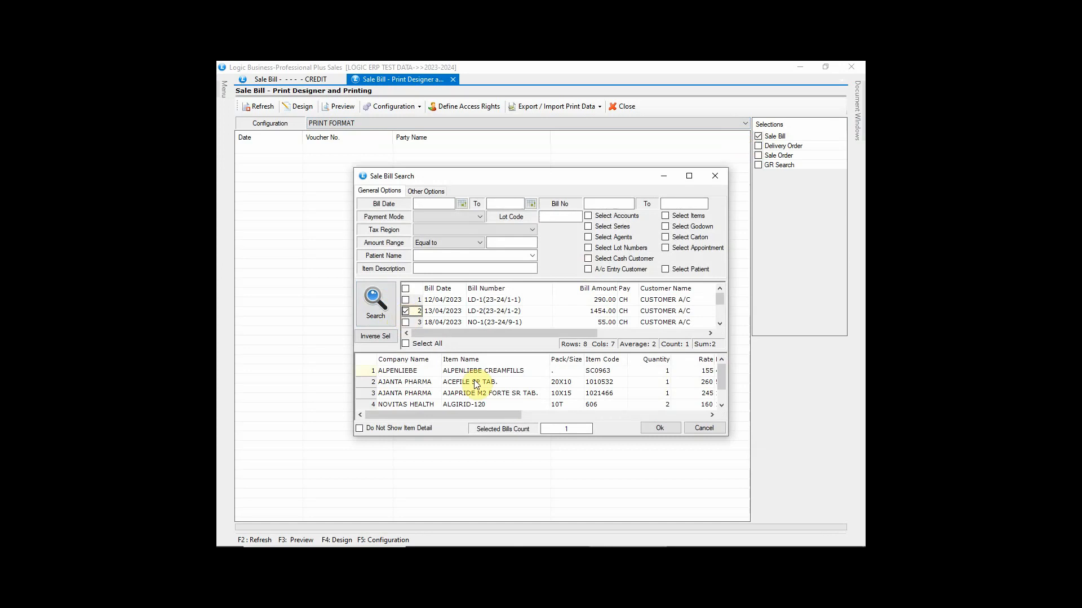
{"action": "left_click", "coordinate": [647, 427]}
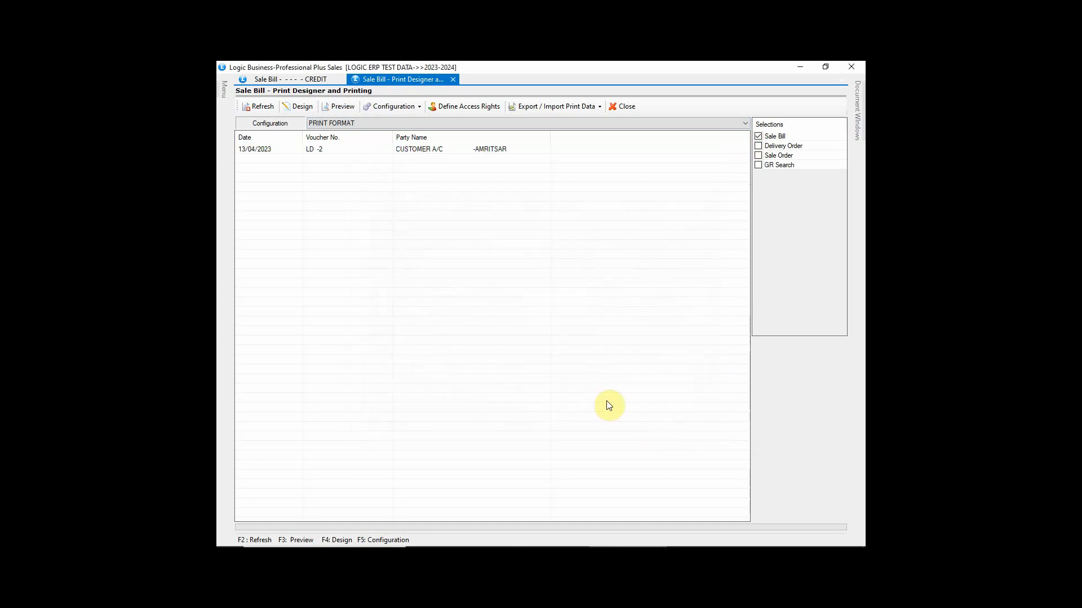
{"action": "left_click", "coordinate": [261, 107]}
{"action": "left_click", "coordinate": [545, 349]}
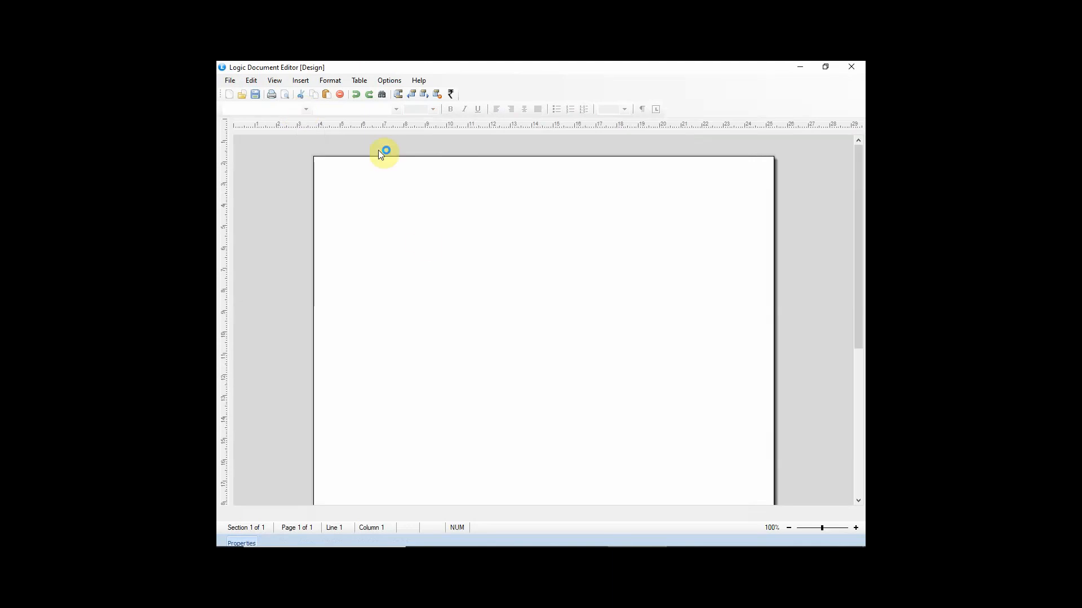
Step: Set the page's paper format to A4 and add a box border for the whole document
{"action": "left_click", "coordinate": [230, 81]}
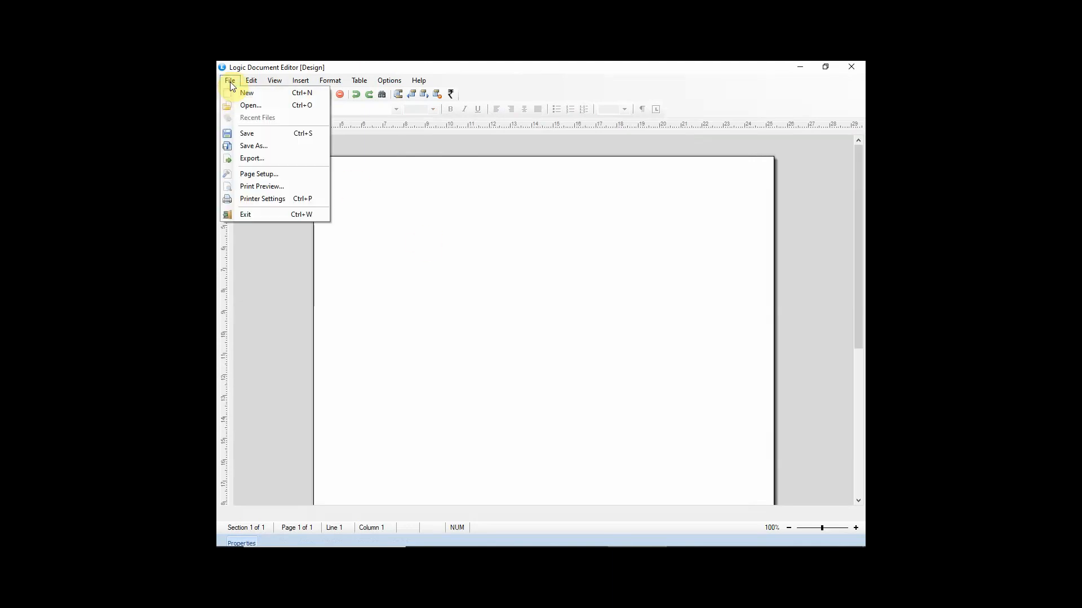
{"action": "left_click", "coordinate": [259, 174]}
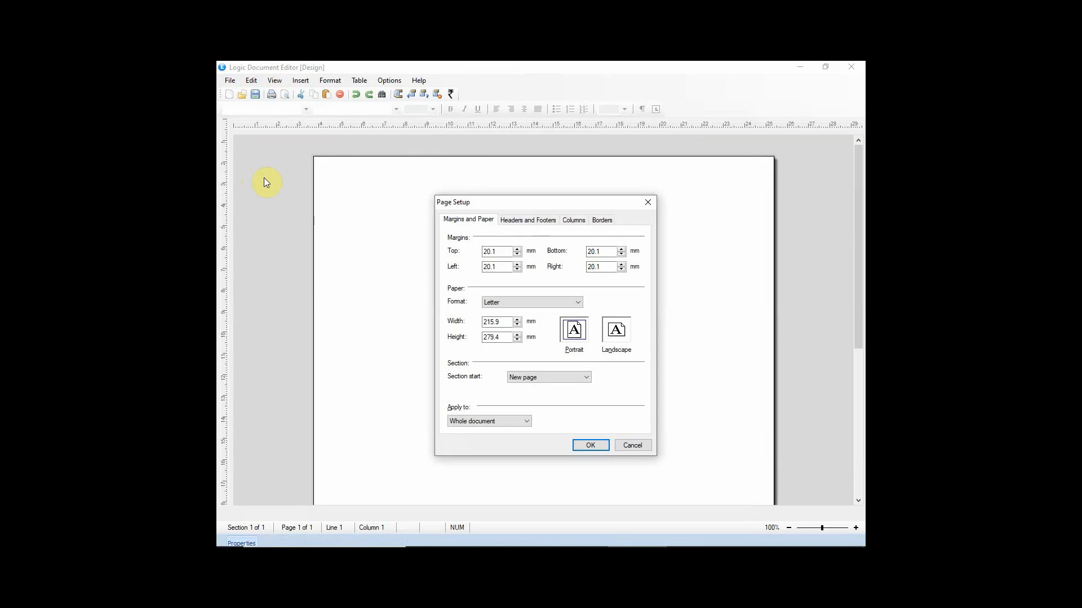
{"action": "left_click", "coordinate": [577, 303]}
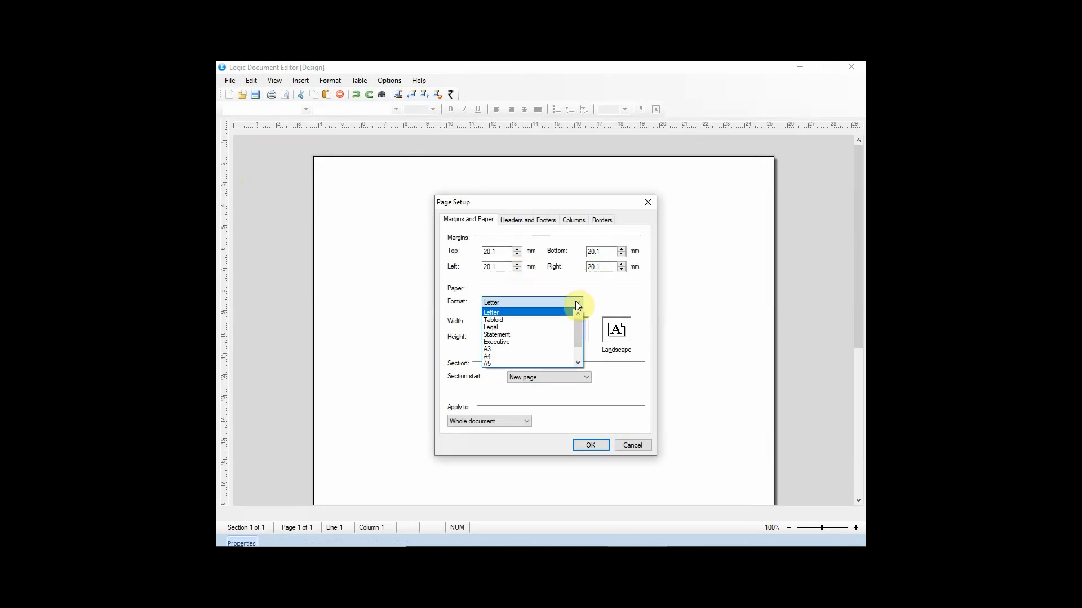
{"action": "left_click", "coordinate": [567, 356]}
{"action": "left_click", "coordinate": [531, 220]}
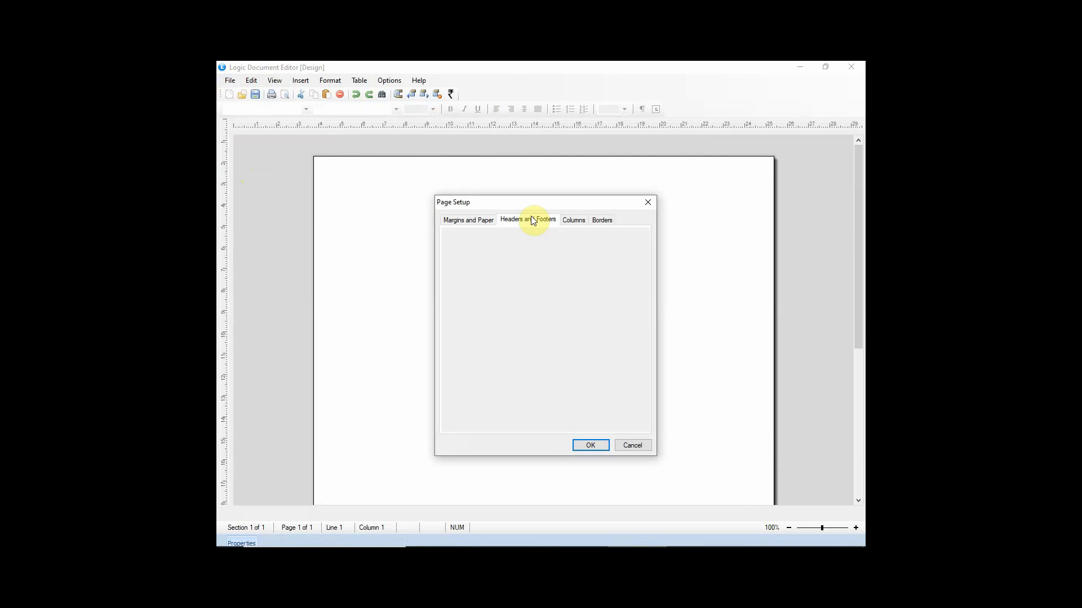
{"action": "left_click", "coordinate": [574, 220]}
{"action": "left_click", "coordinate": [602, 220]}
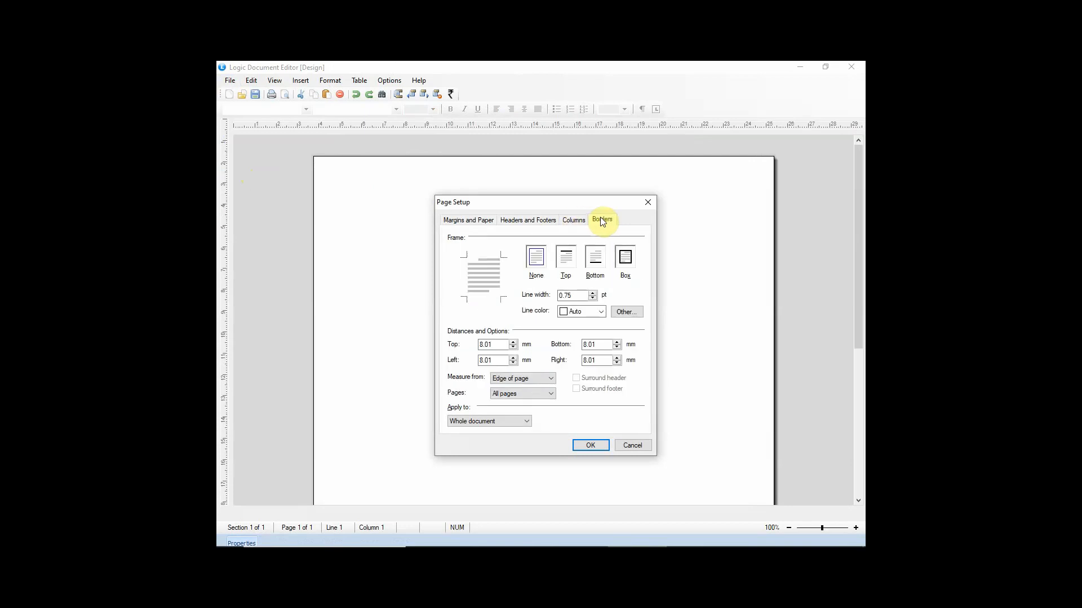
{"action": "left_click", "coordinate": [625, 258]}
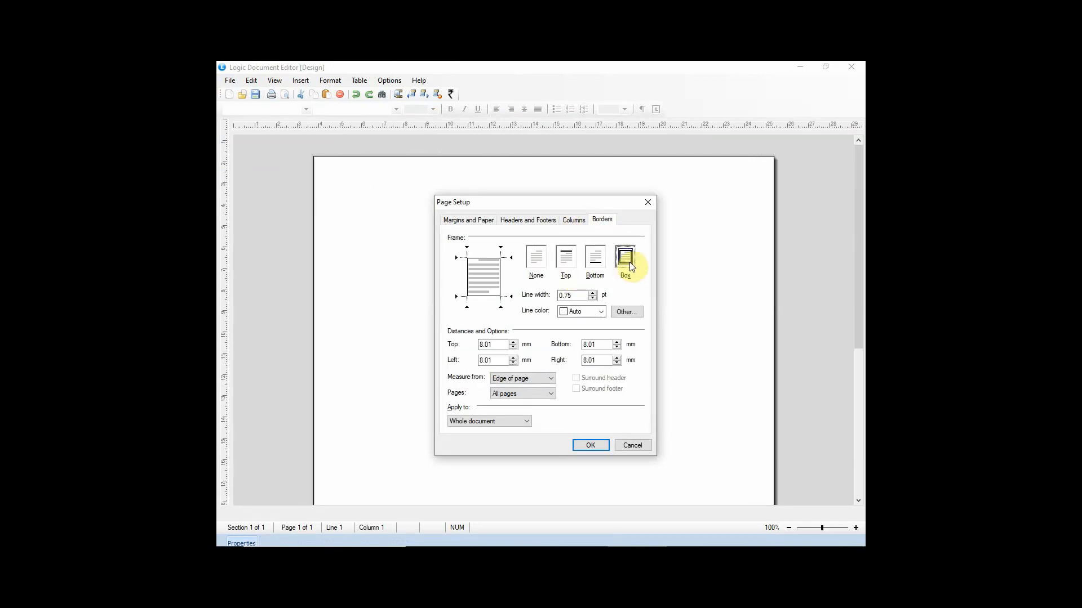
{"action": "left_click", "coordinate": [589, 437]}
Step: Activate the page header and insert a table with 1 row and 3 columns in it
{"action": "left_click", "coordinate": [274, 81]}
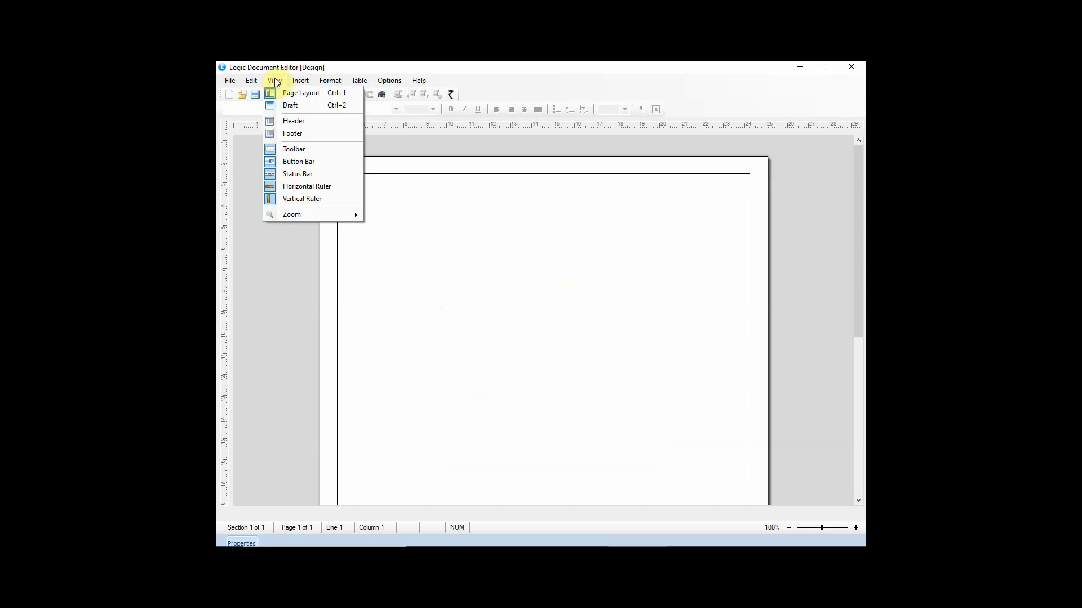
{"action": "left_click", "coordinate": [292, 121]}
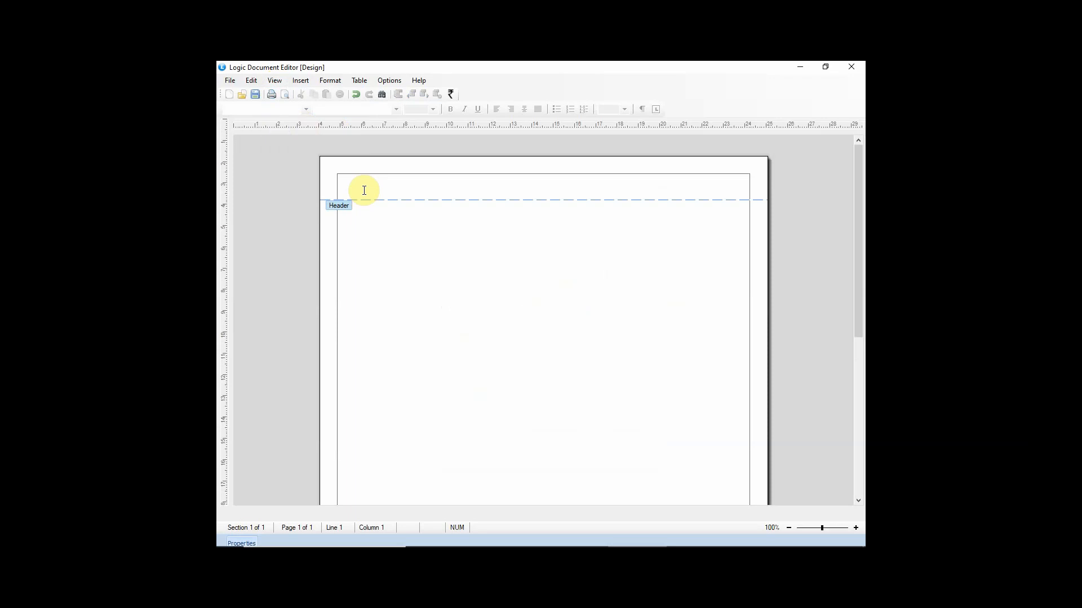
{"action": "left_click", "coordinate": [356, 80]}
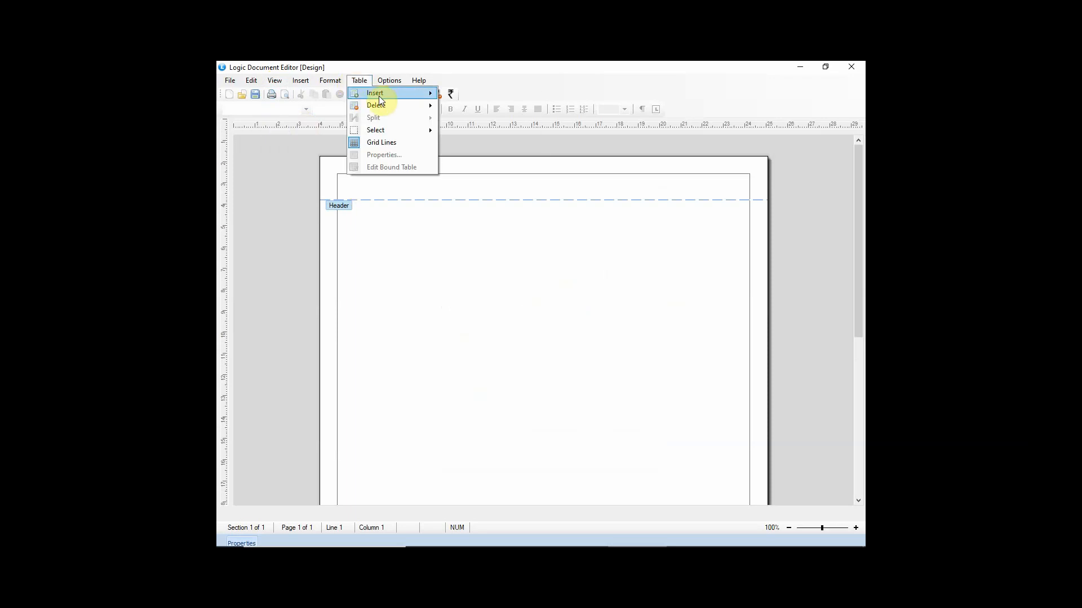
{"action": "mouse_move", "coordinate": [382, 93]}
{"action": "left_click", "coordinate": [479, 93]}
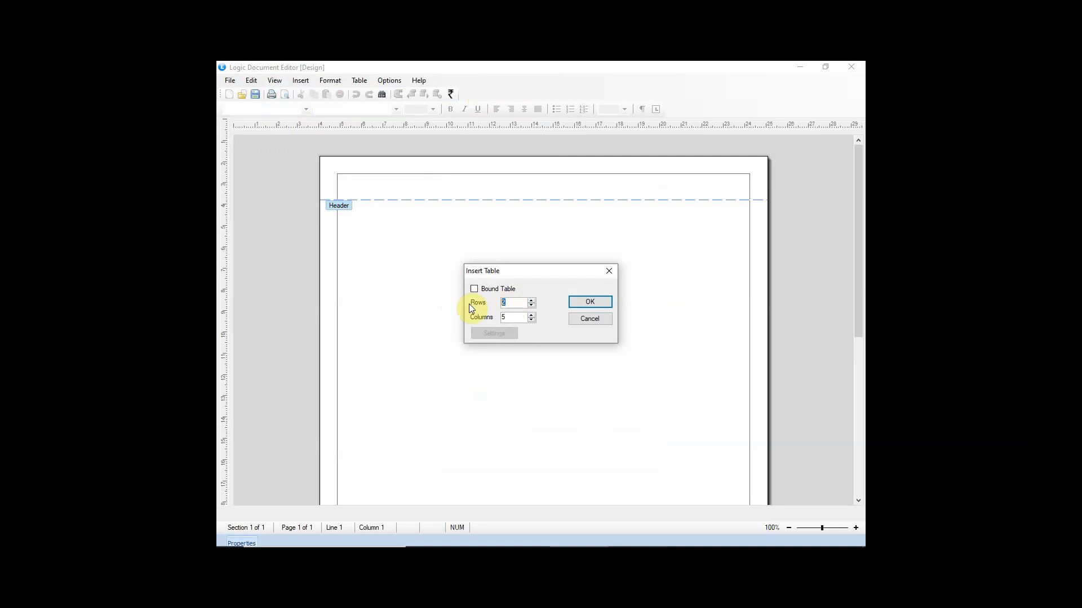
{"action": "type", "text": "1"}
{"action": "key", "text": "Up"}
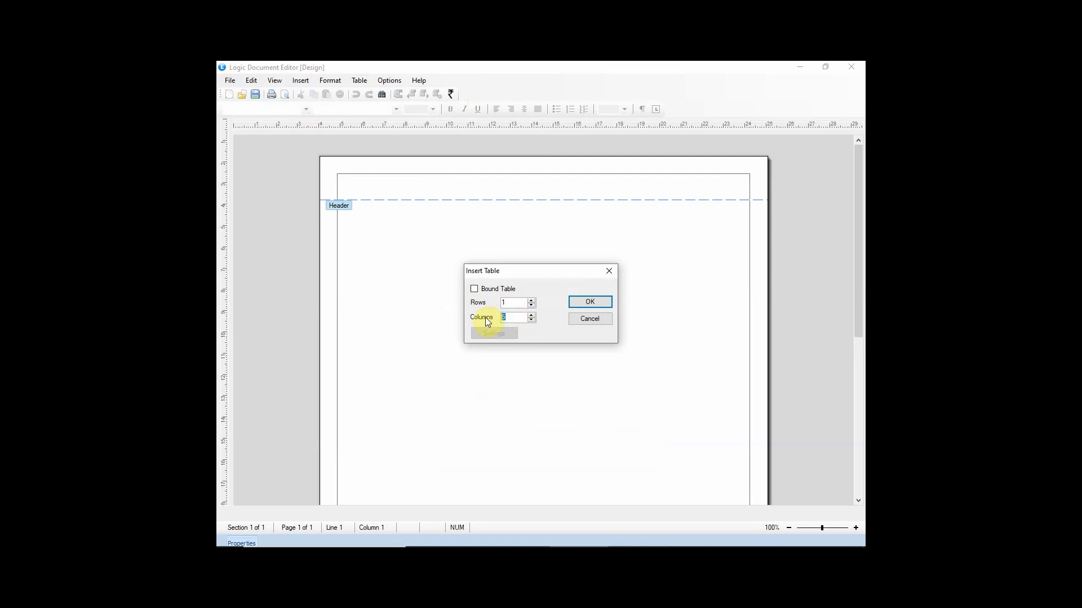
{"action": "type", "text": "3"}
{"action": "left_click", "coordinate": [586, 302]}
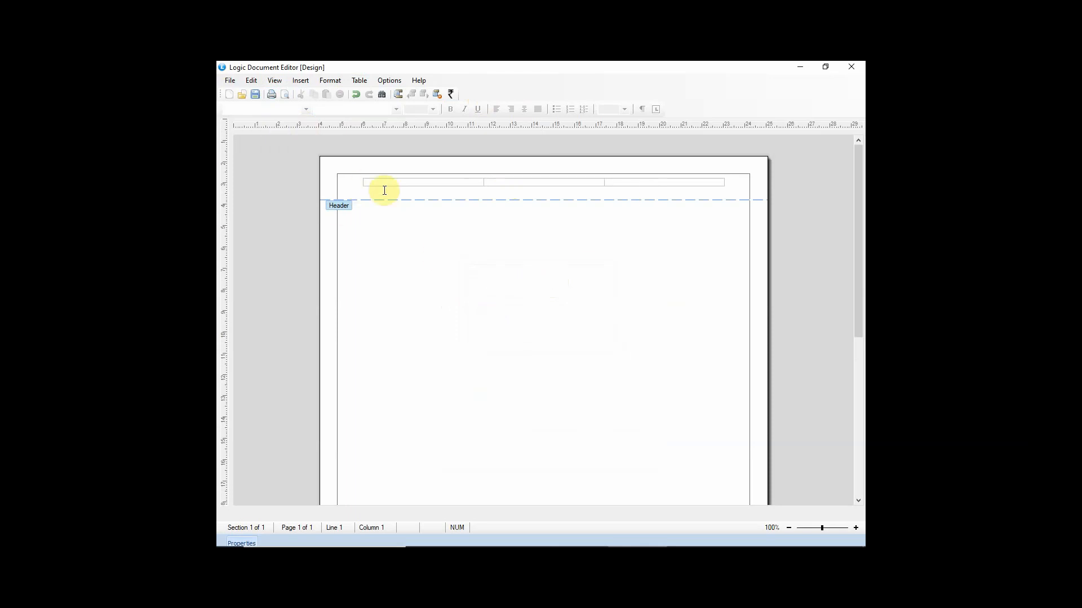
Step: Enter "GST NO:" in the header table's first cell, followed by the Company_GST_No field
{"action": "type", "text": "GST NO:"}
{"action": "left_click", "coordinate": [256, 541]}
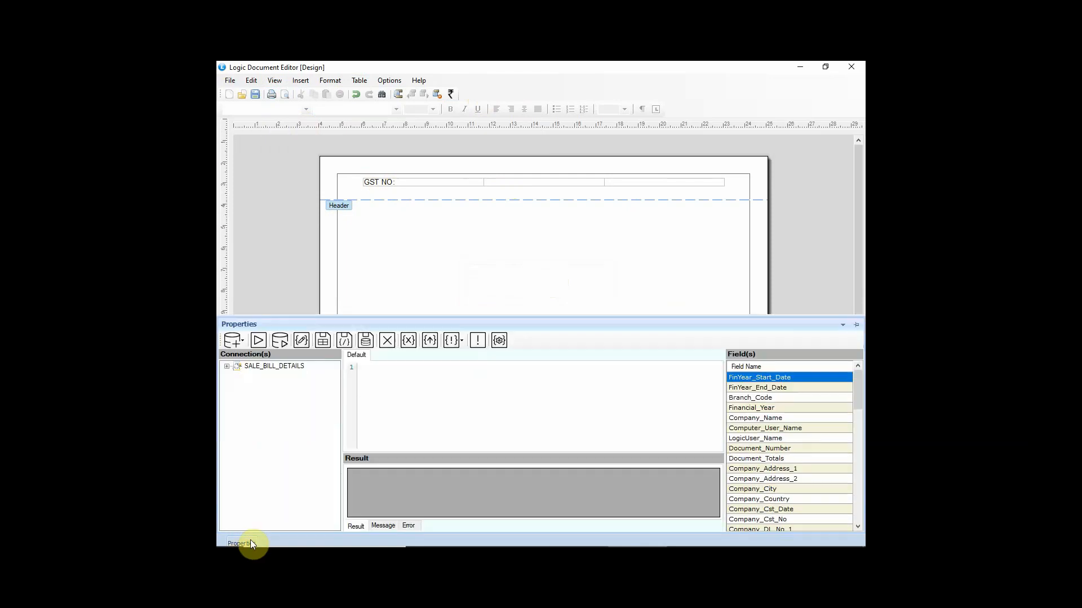
{"action": "left_click", "coordinate": [227, 366]}
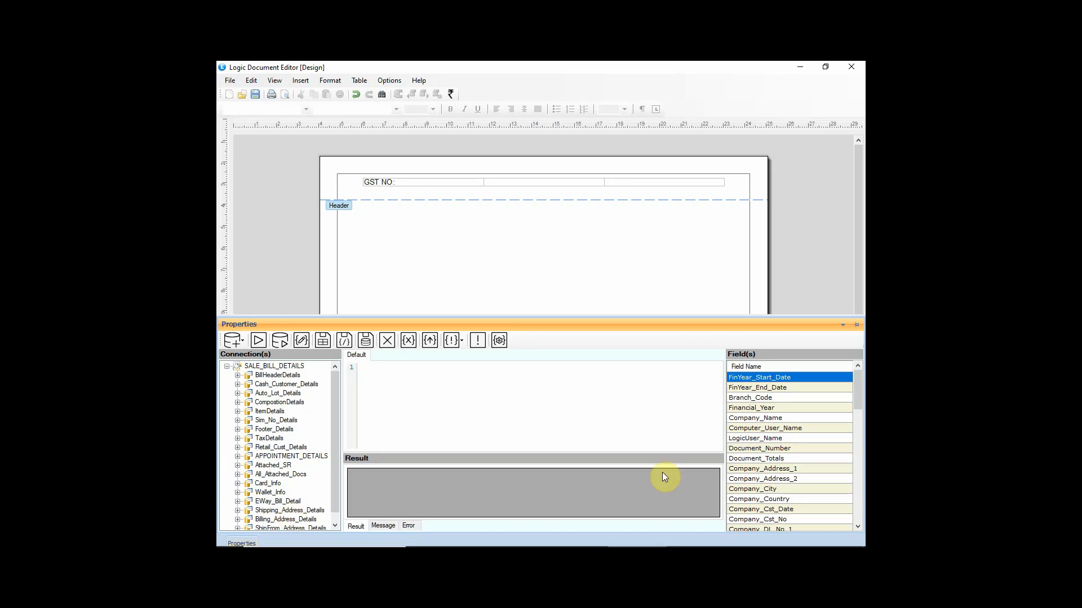
{"action": "left_click_drag", "start_coordinate": [864, 378], "coordinate": [856, 420]}
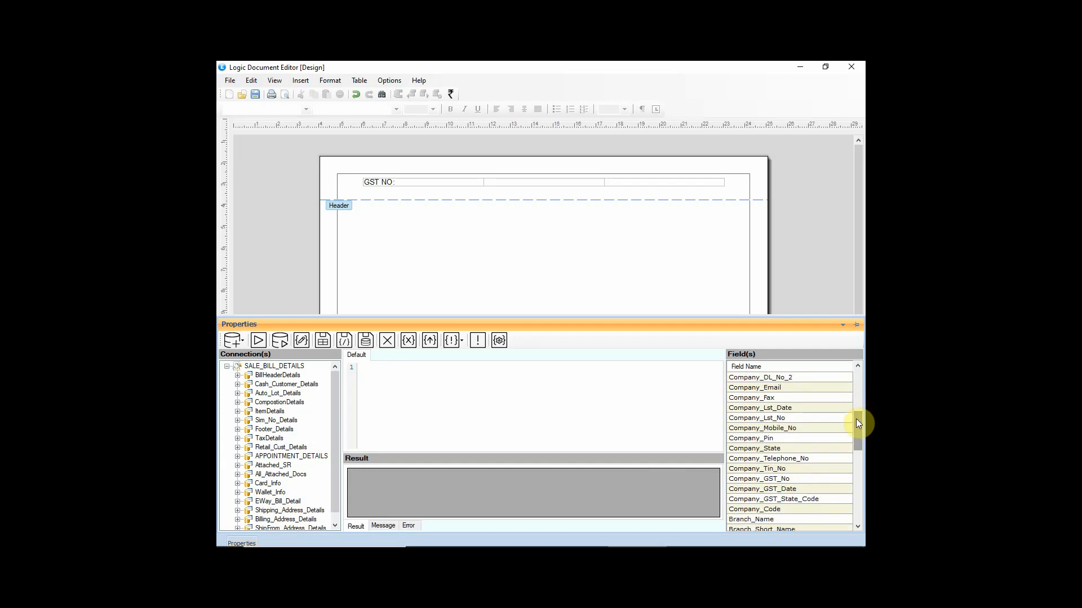
{"action": "left_click", "coordinate": [771, 480]}
{"action": "right_click", "coordinate": [808, 478]}
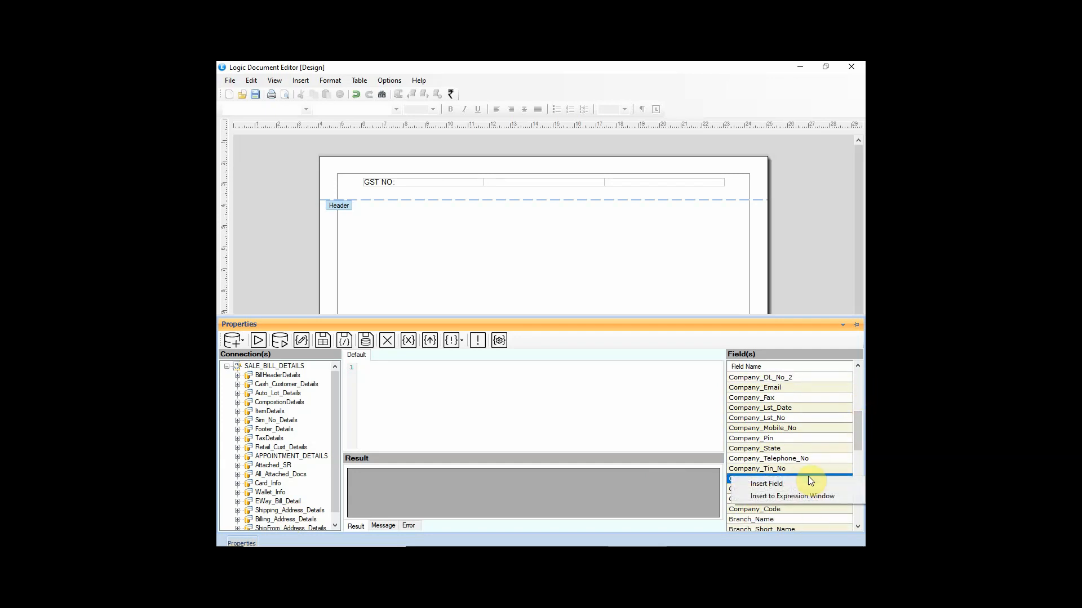
{"action": "left_click", "coordinate": [807, 484]}
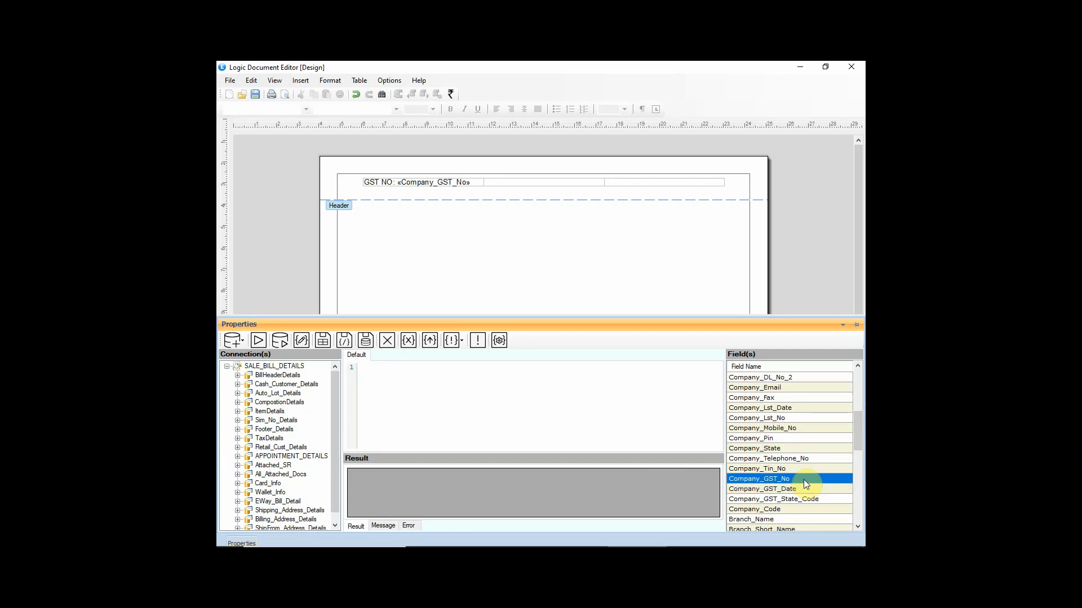
Step: Enter "GST TAX INVOICE" in the header table's middle cell, centred and bold
{"action": "left_click", "coordinate": [524, 182]}
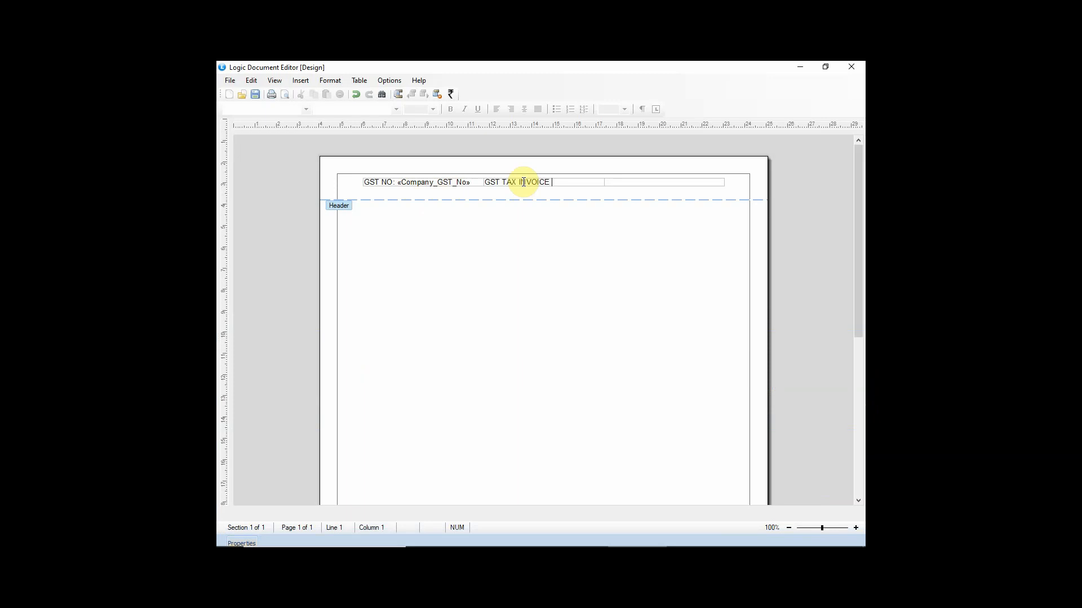
{"action": "left_click_drag", "start_coordinate": [558, 182], "coordinate": [487, 182]}
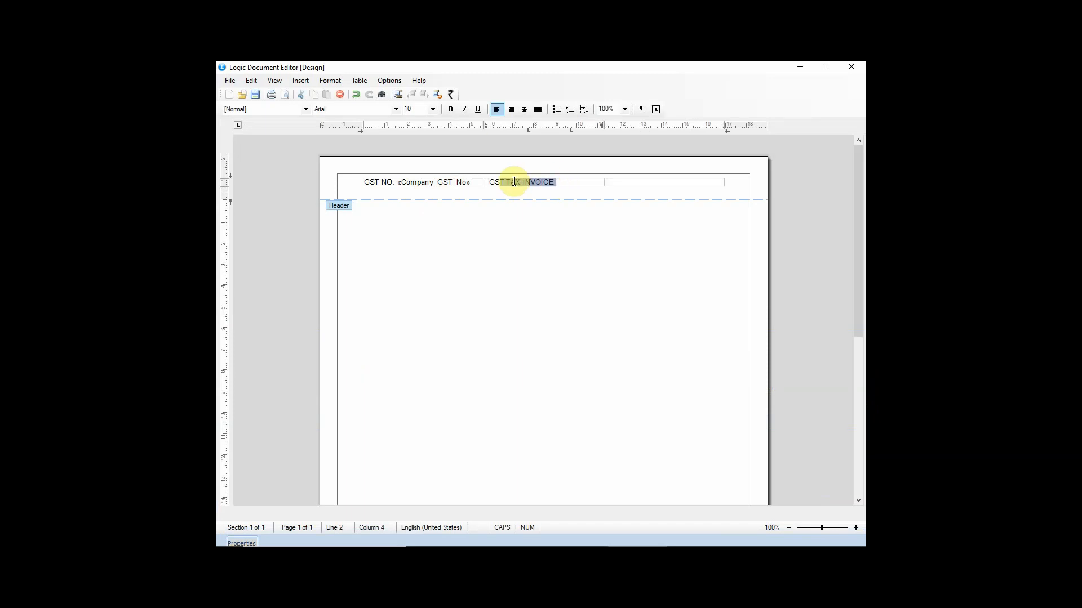
{"action": "left_click", "coordinate": [523, 109]}
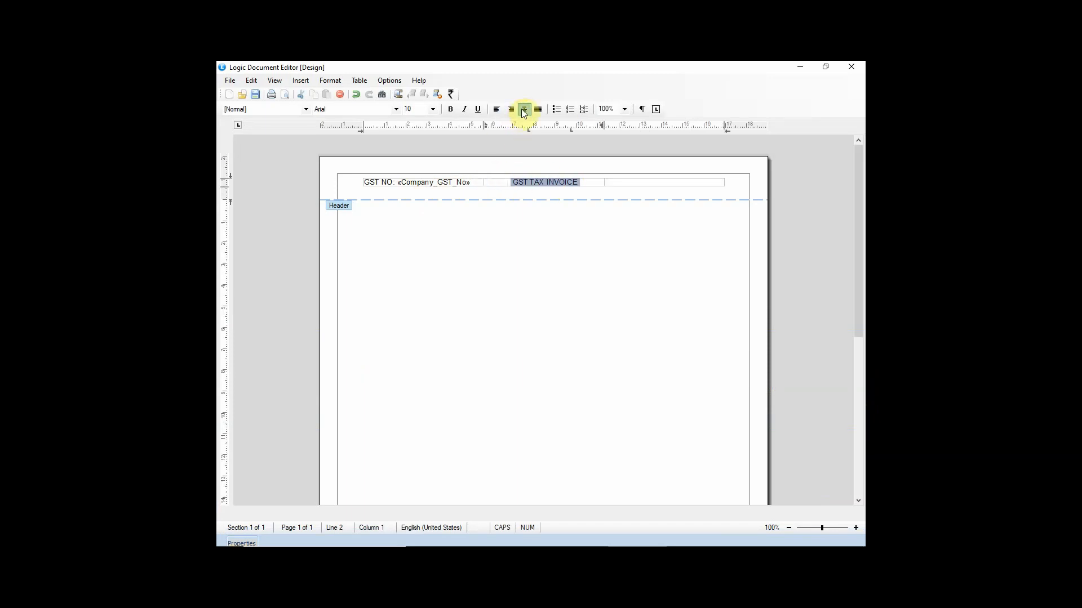
{"action": "left_click", "coordinate": [451, 110]}
Step: Enter "ORIGINAL COPY" in the header table's third cell, aligned to the right
{"action": "left_click", "coordinate": [616, 183]}
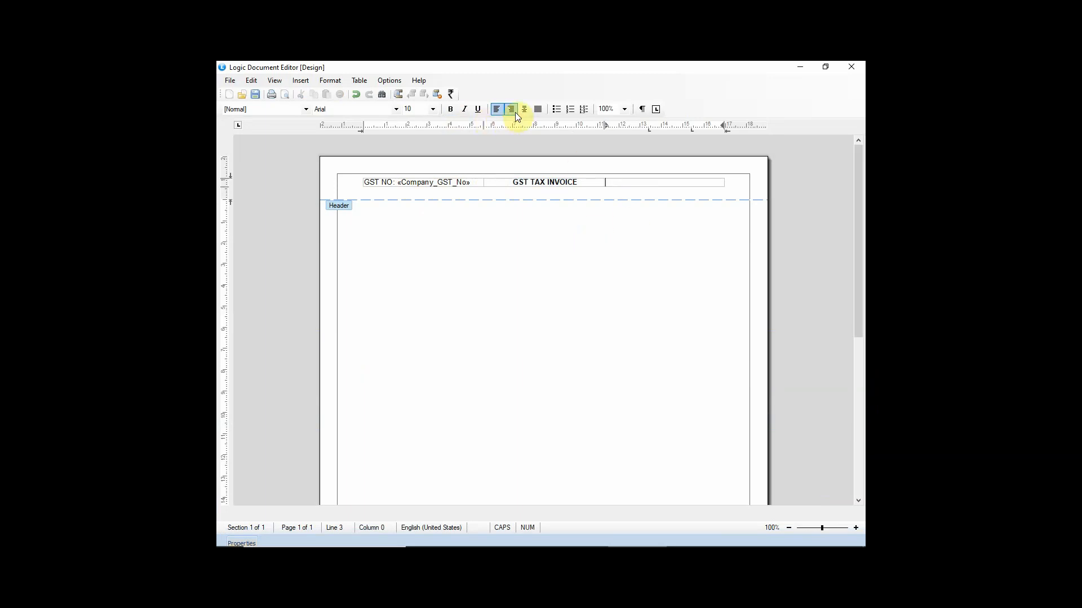
{"action": "type", "text": "ORIGINAL COPY"}
Step: Insert a table with 1 row and 3 columns in the header, directly below the GST number and invoice title row
{"action": "left_click", "coordinate": [369, 191]}
{"action": "left_click", "coordinate": [358, 80]}
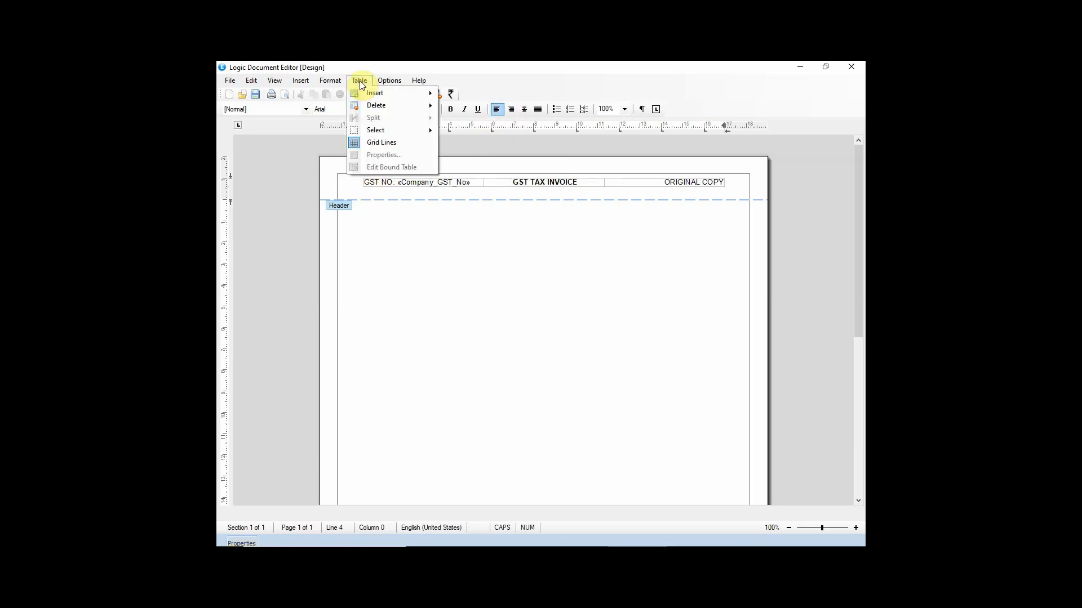
{"action": "mouse_move", "coordinate": [382, 94]}
{"action": "left_click", "coordinate": [466, 94]}
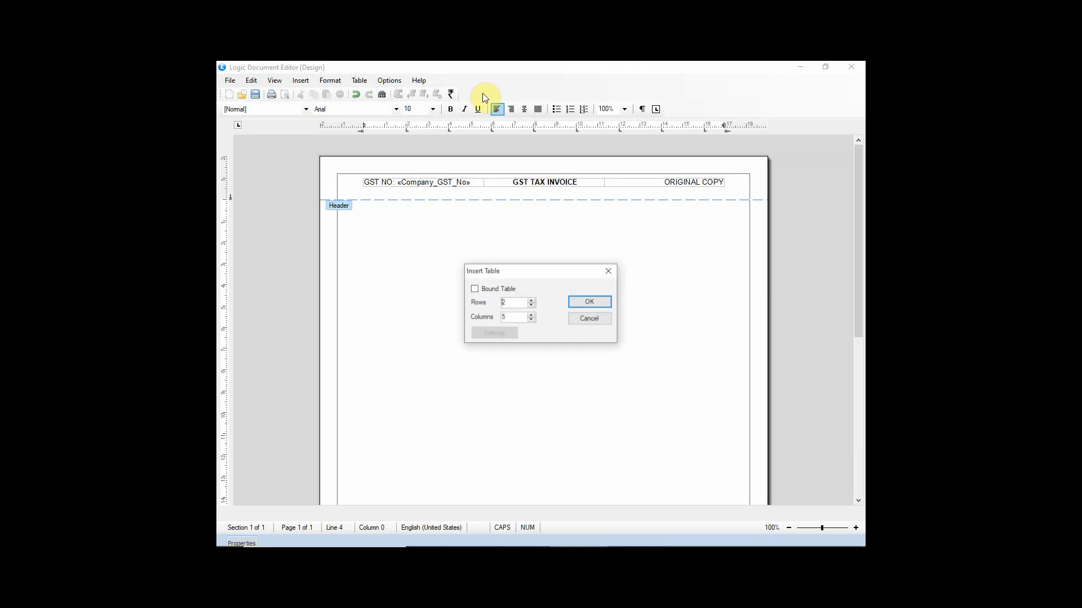
{"action": "left_click", "coordinate": [515, 317]}
{"action": "left_click_drag", "start_coordinate": [515, 317], "coordinate": [484, 321]}
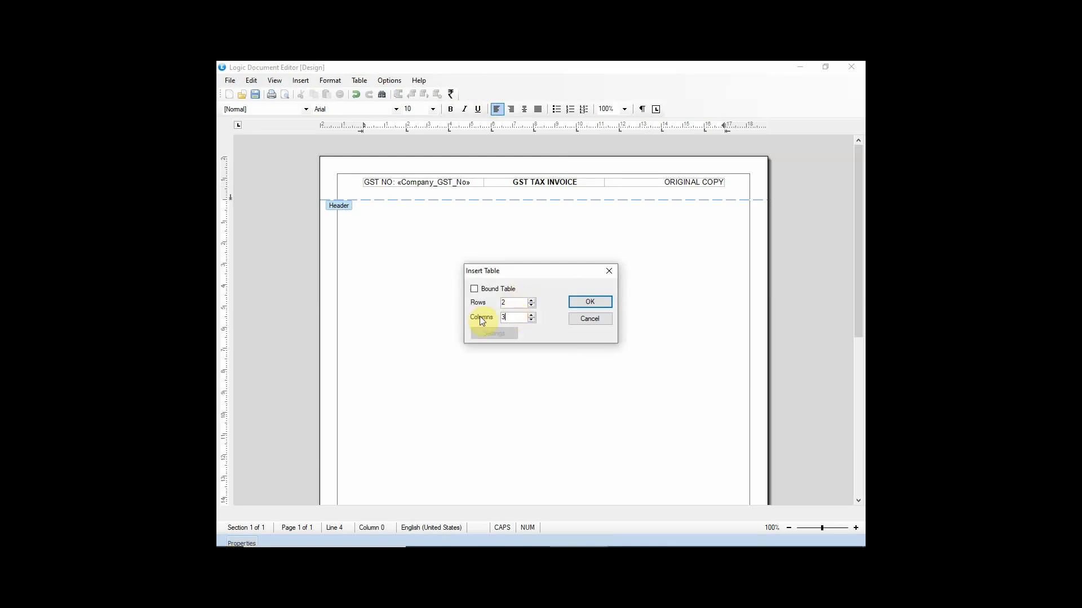
{"action": "left_click_drag", "start_coordinate": [515, 304], "coordinate": [471, 304]}
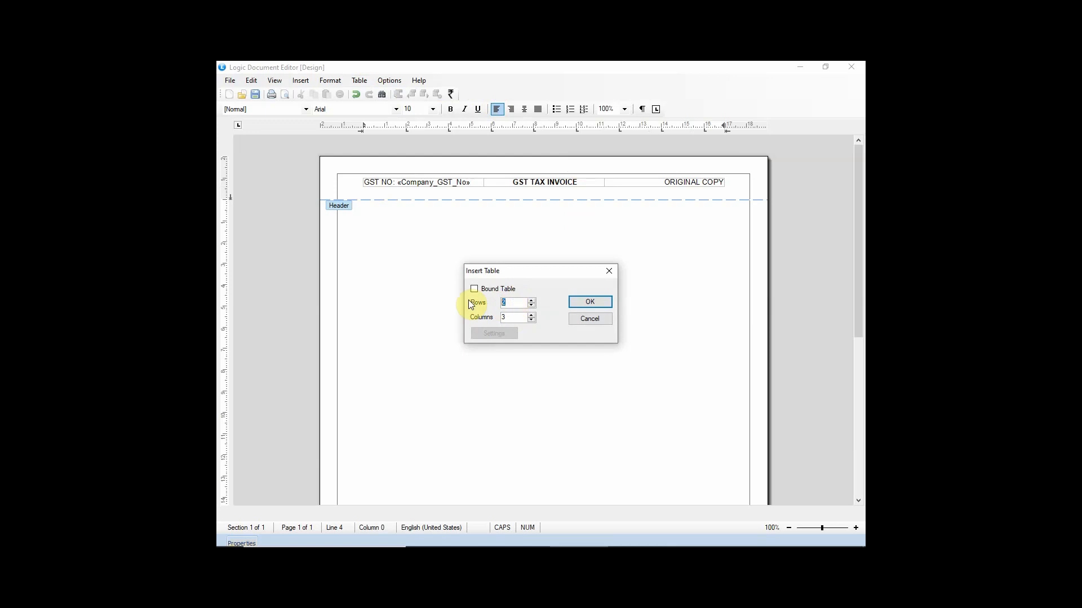
{"action": "left_click", "coordinate": [574, 300]}
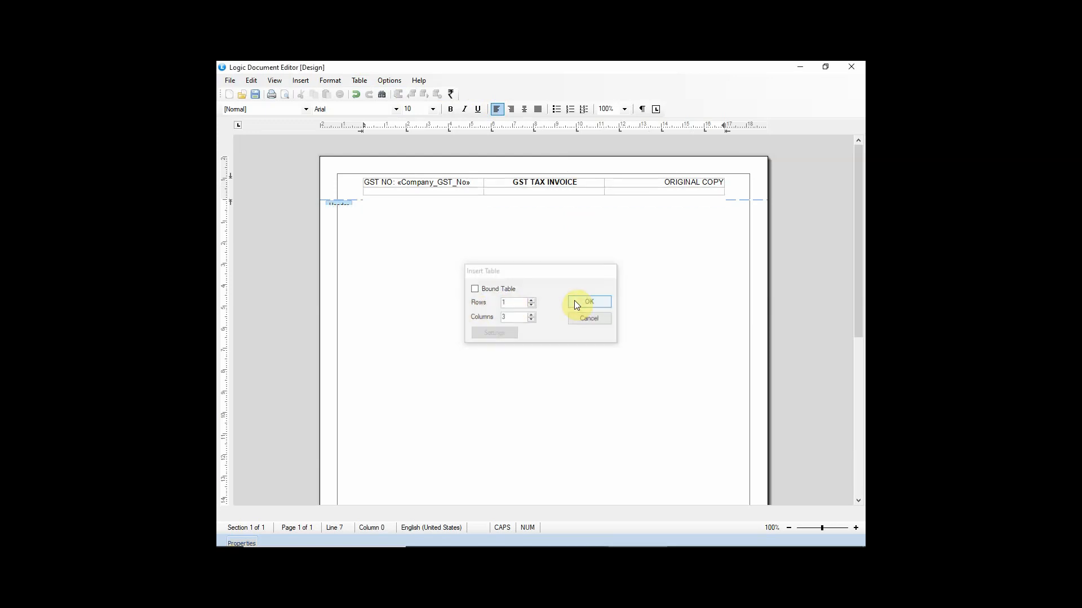
Step: Insert a nested table with 5 rows and 1 column in the cell below "GST TAX INVOICE"
{"action": "left_click", "coordinate": [494, 191]}
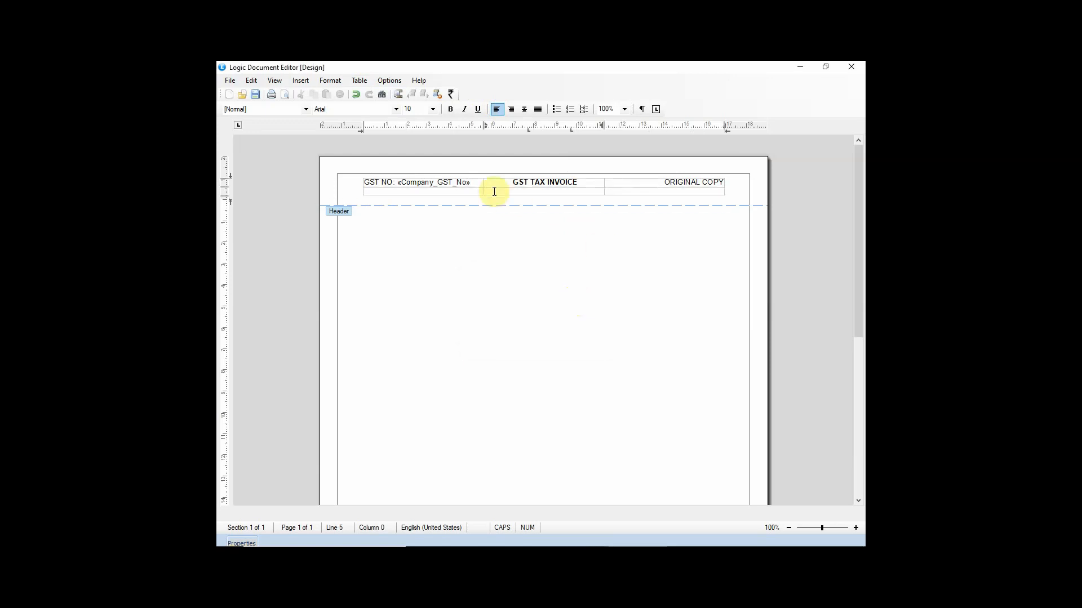
{"action": "left_click", "coordinate": [359, 80]}
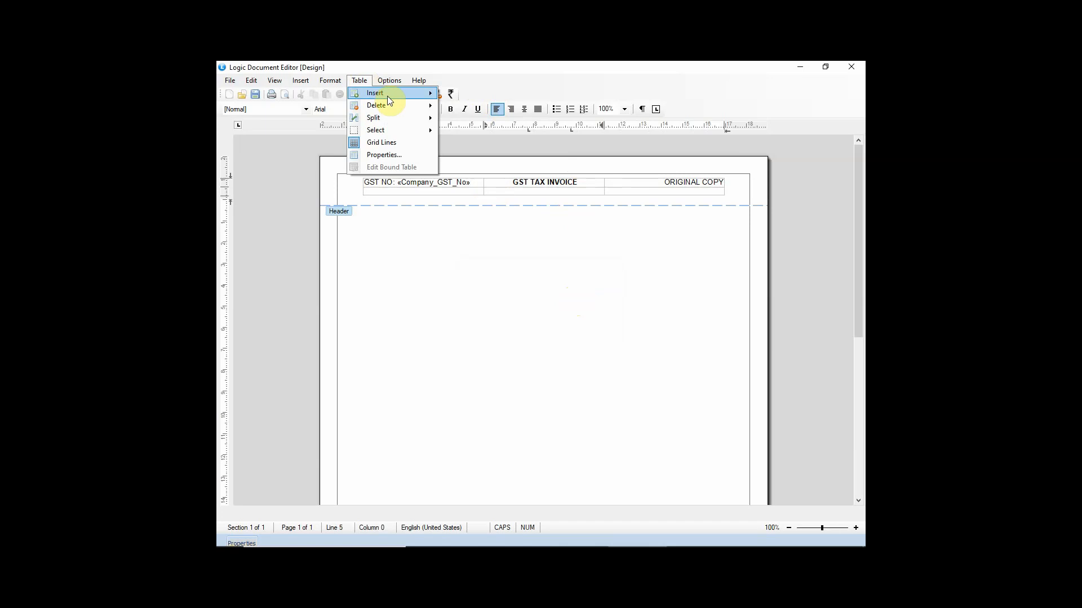
{"action": "mouse_move", "coordinate": [386, 95]}
{"action": "left_click", "coordinate": [455, 94]}
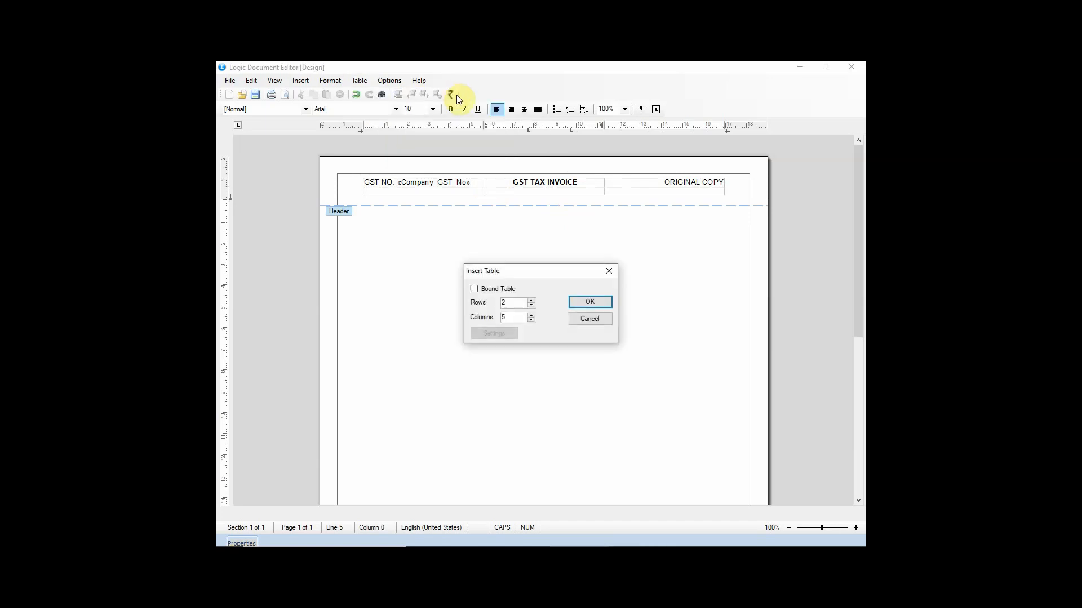
{"action": "left_click_drag", "start_coordinate": [511, 303], "coordinate": [478, 304]}
{"action": "type", "text": "3"}
{"action": "type", "text": "5"}
{"action": "left_click", "coordinate": [586, 303]}
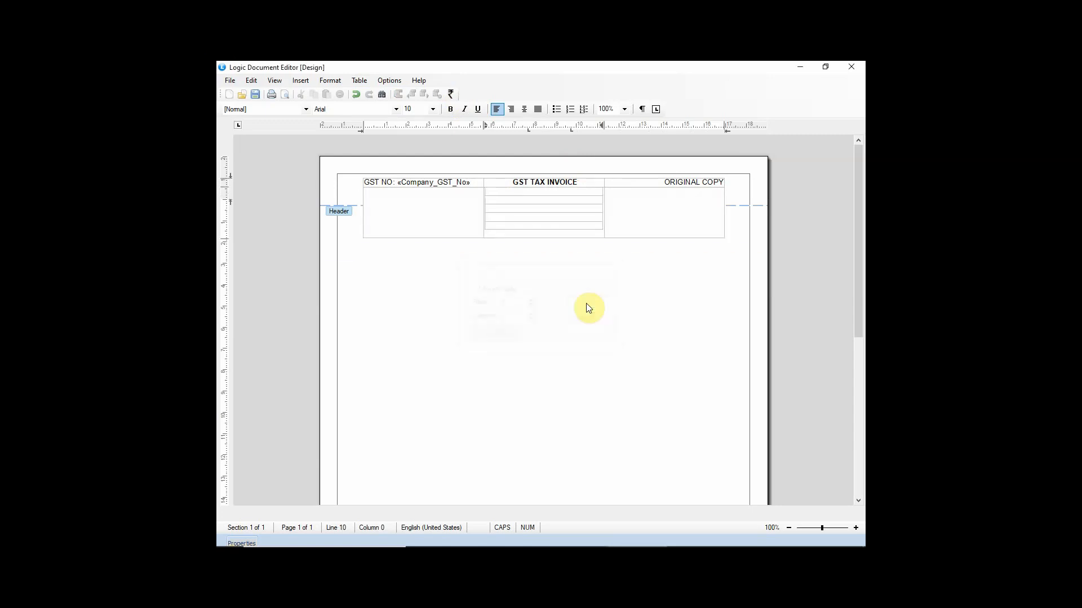
Step: Enter "LOGIC ERP PVT LTD" in the nested table's second row and make it bold, centred and size 12
{"action": "left_click", "coordinate": [527, 200]}
{"action": "type", "text": "LO"}
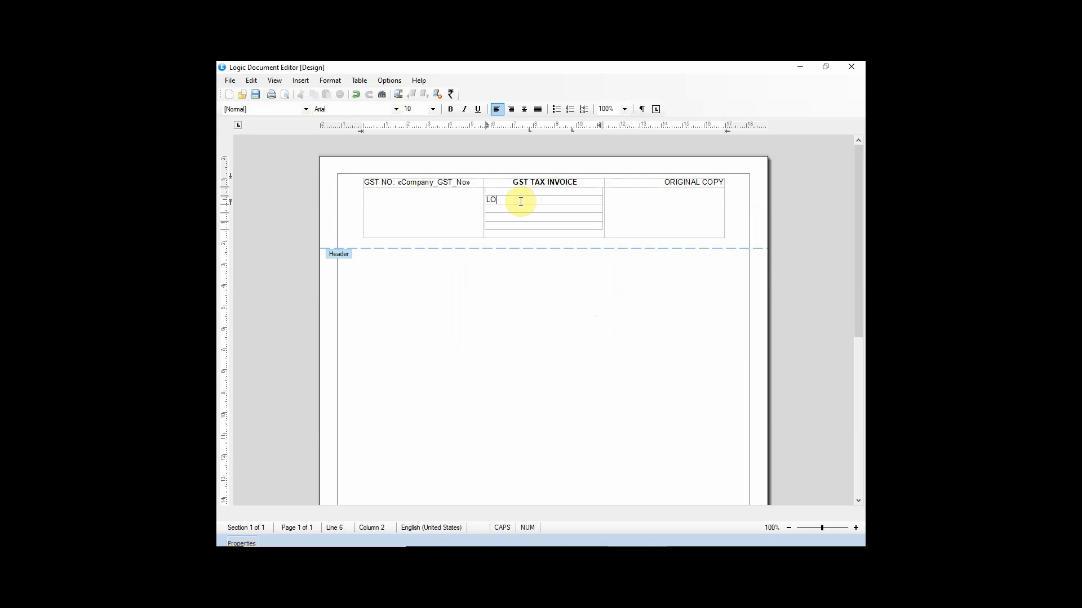
{"action": "type", "text": "GIC ERP PVT LTD"}
{"action": "left_click_drag", "start_coordinate": [569, 200], "coordinate": [486, 200]}
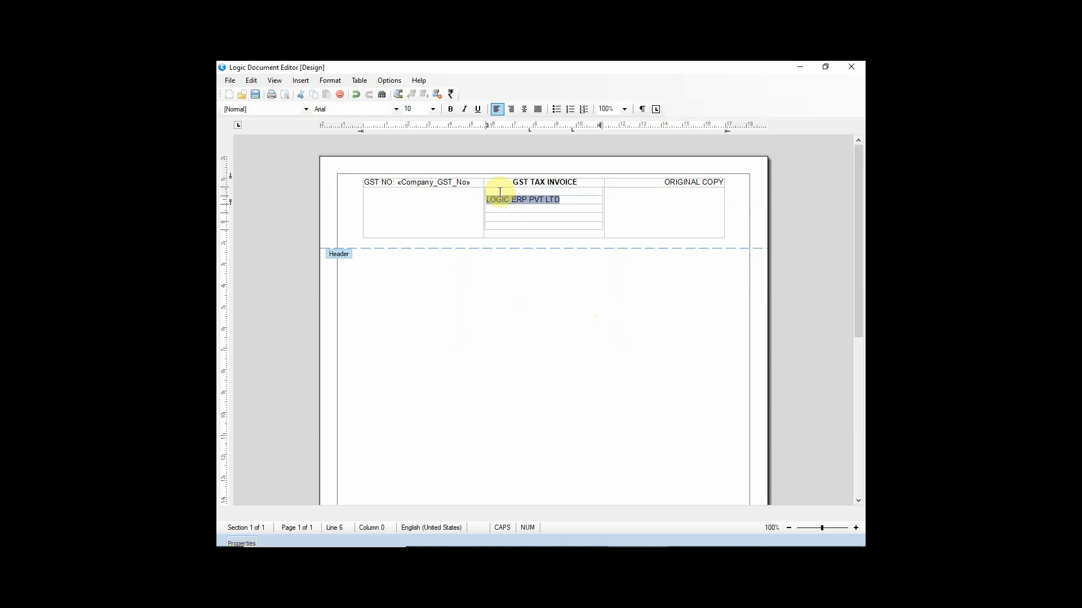
{"action": "left_click", "coordinate": [451, 109]}
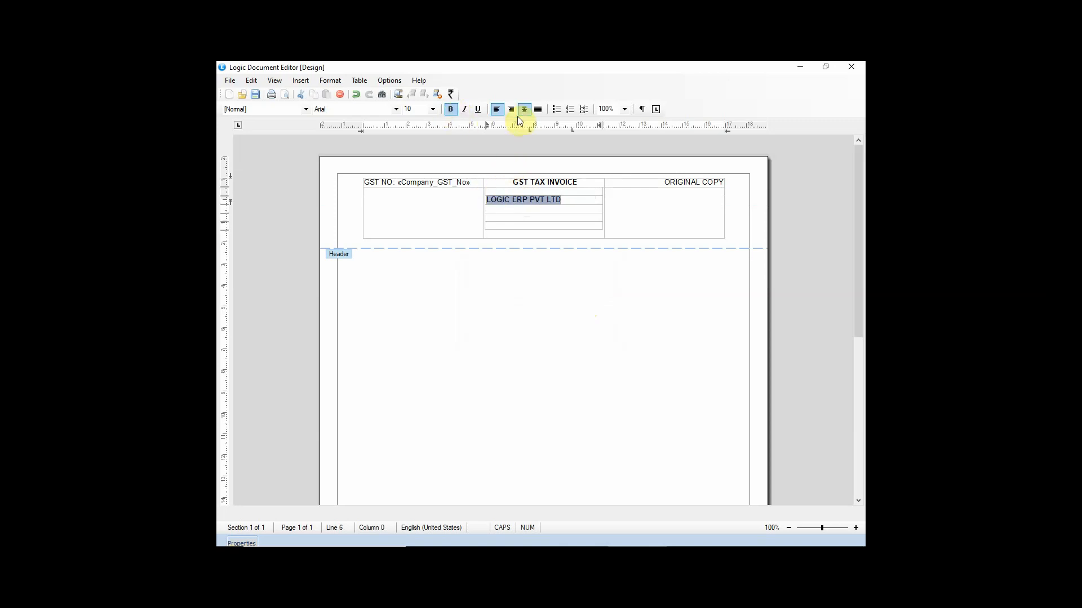
{"action": "left_click", "coordinate": [524, 111]}
{"action": "left_click", "coordinate": [432, 109]}
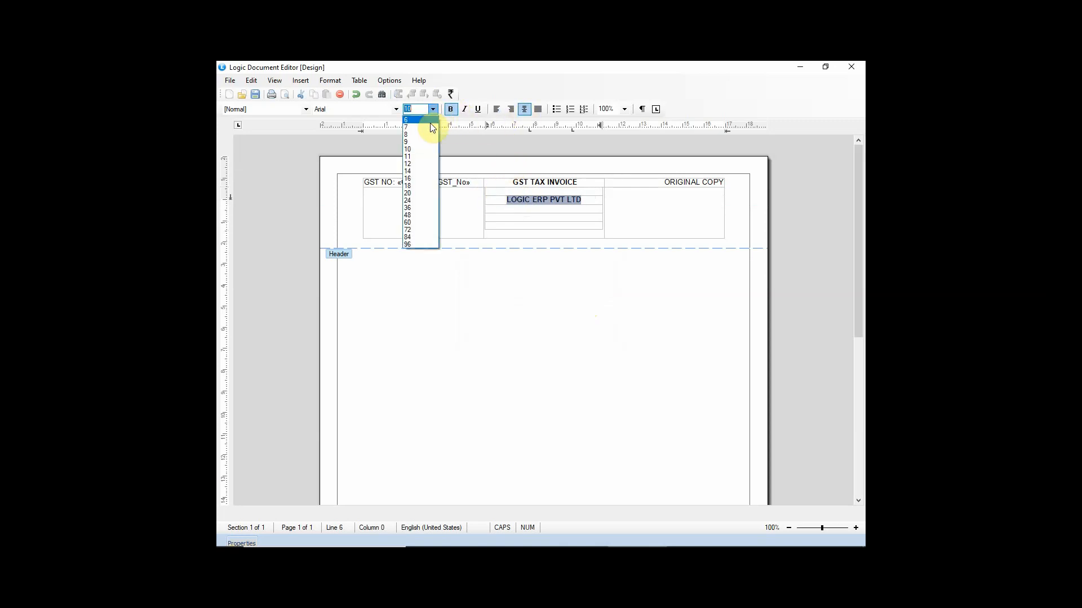
{"action": "left_click", "coordinate": [429, 167]}
Step: Insert the Company_Address_1 and Company_Address_2 fields in the two nested table rows below the company name
{"action": "left_click", "coordinate": [528, 210]}
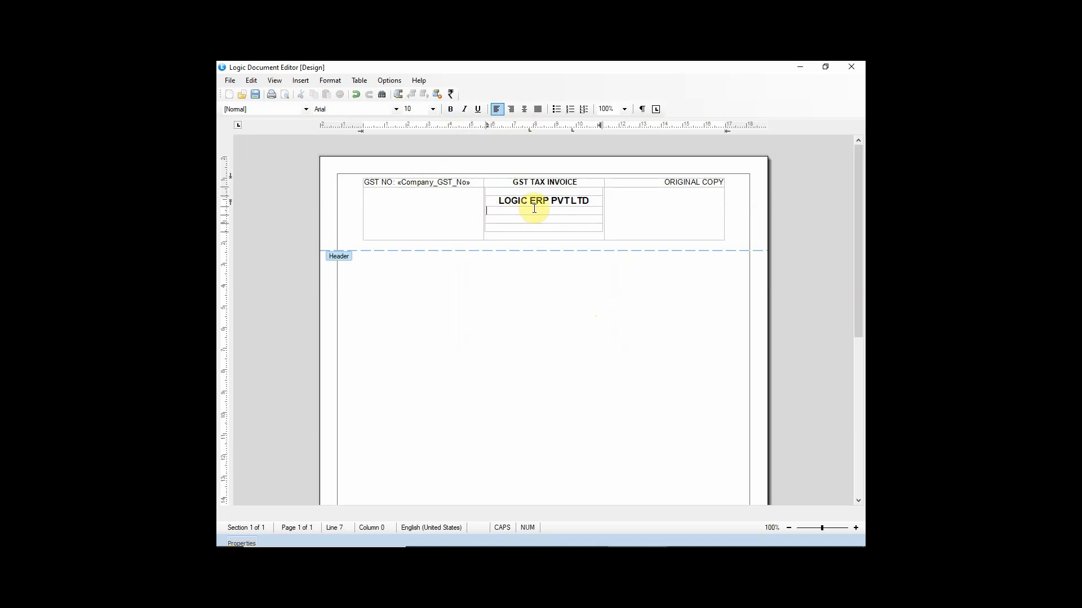
{"action": "left_click", "coordinate": [249, 545]}
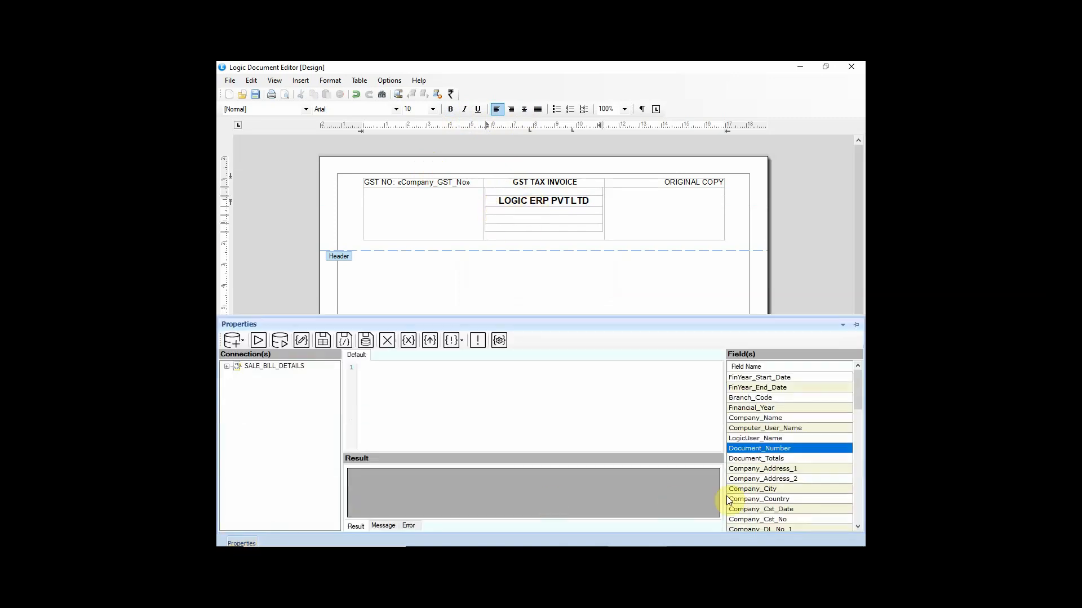
{"action": "left_click", "coordinate": [757, 470]}
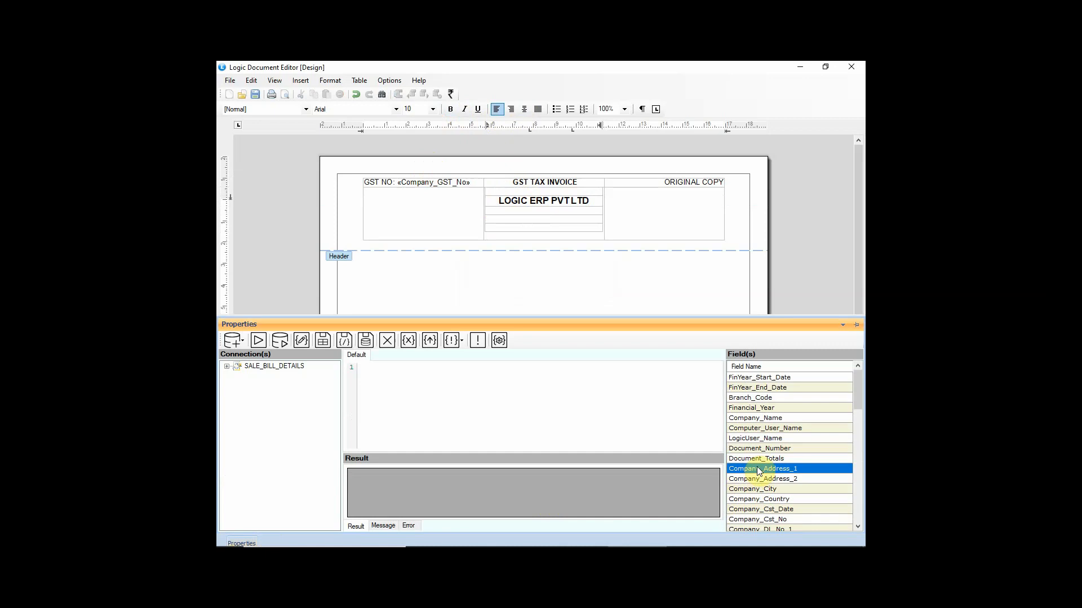
{"action": "right_click", "coordinate": [759, 471]}
{"action": "left_click", "coordinate": [766, 483]}
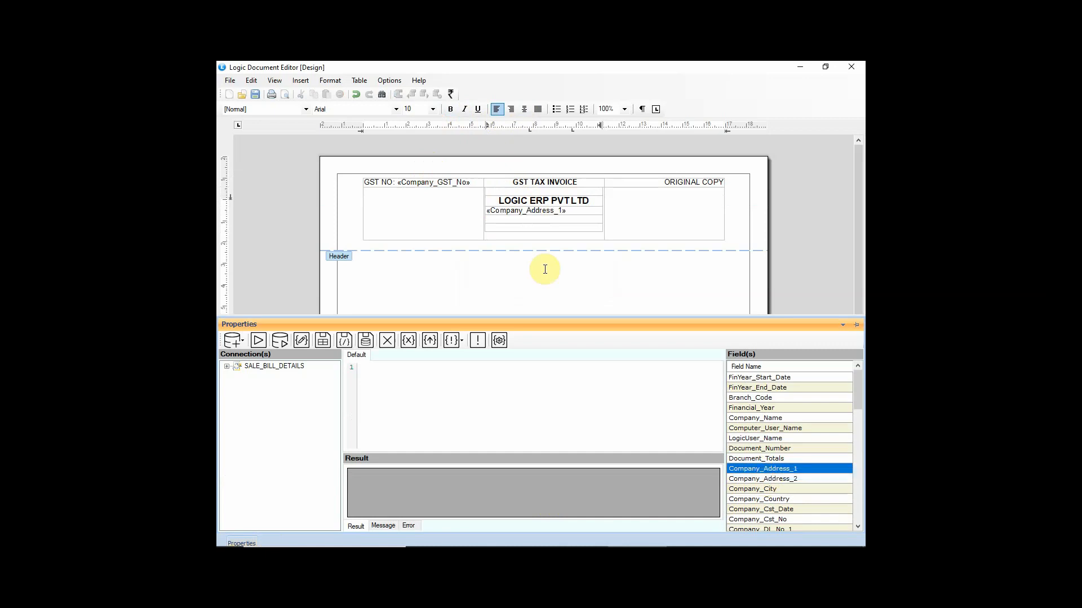
{"action": "left_click", "coordinate": [541, 219]}
{"action": "left_click", "coordinate": [784, 479]}
{"action": "right_click", "coordinate": [783, 479]}
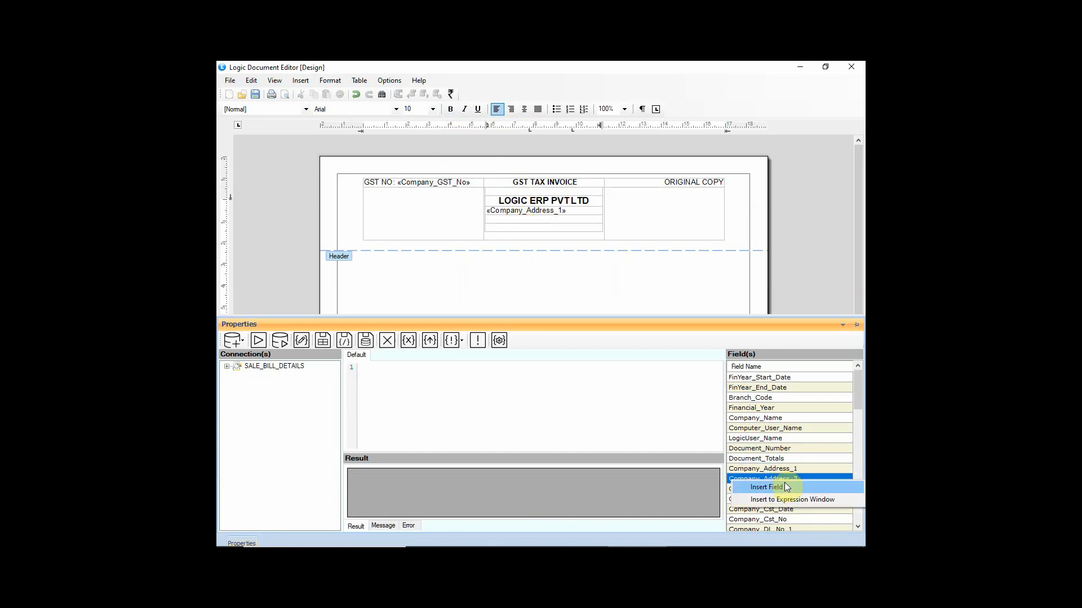
{"action": "left_click", "coordinate": [766, 488]}
Step: Insert the Company_Mobile_No field in the nested table's last row and the Company_Email field on the line beneath it
{"action": "left_click", "coordinate": [536, 228]}
{"action": "scroll", "coordinate": [789, 496], "scroll_direction": "down", "scroll_amount": 3}
{"action": "left_click", "coordinate": [788, 500]}
{"action": "right_click", "coordinate": [790, 501]}
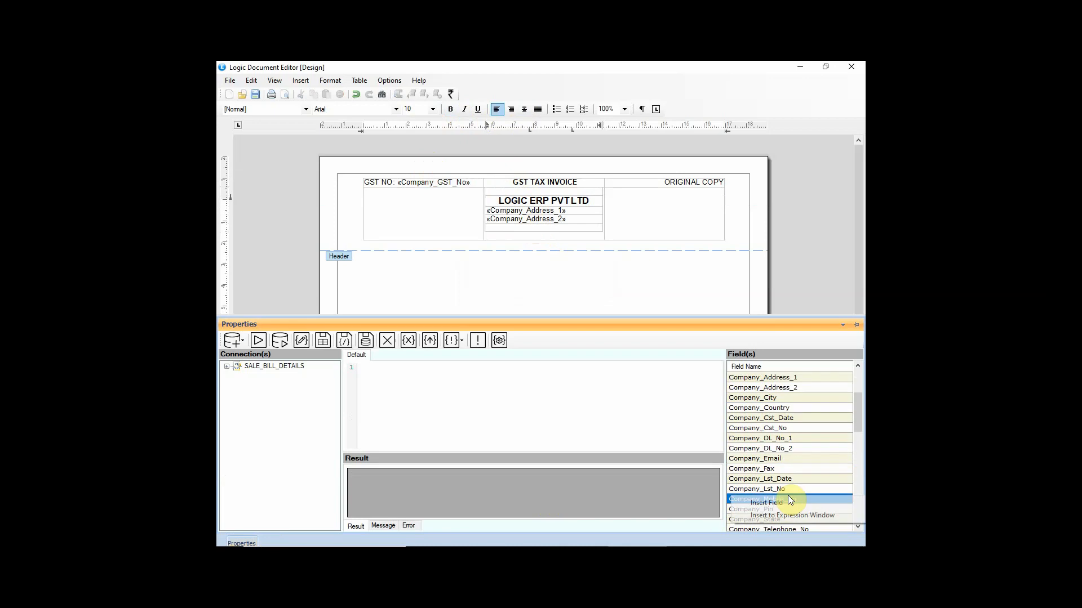
{"action": "left_click", "coordinate": [789, 502]}
{"action": "left_click", "coordinate": [547, 236]}
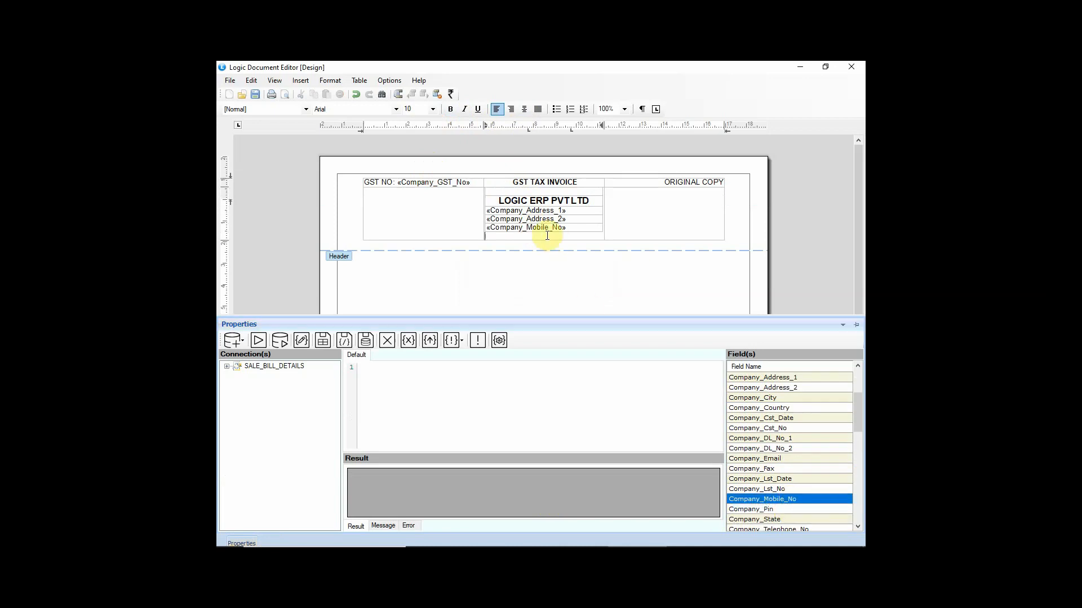
{"action": "left_click", "coordinate": [762, 460]}
{"action": "right_click", "coordinate": [767, 461]}
{"action": "left_click", "coordinate": [772, 467]}
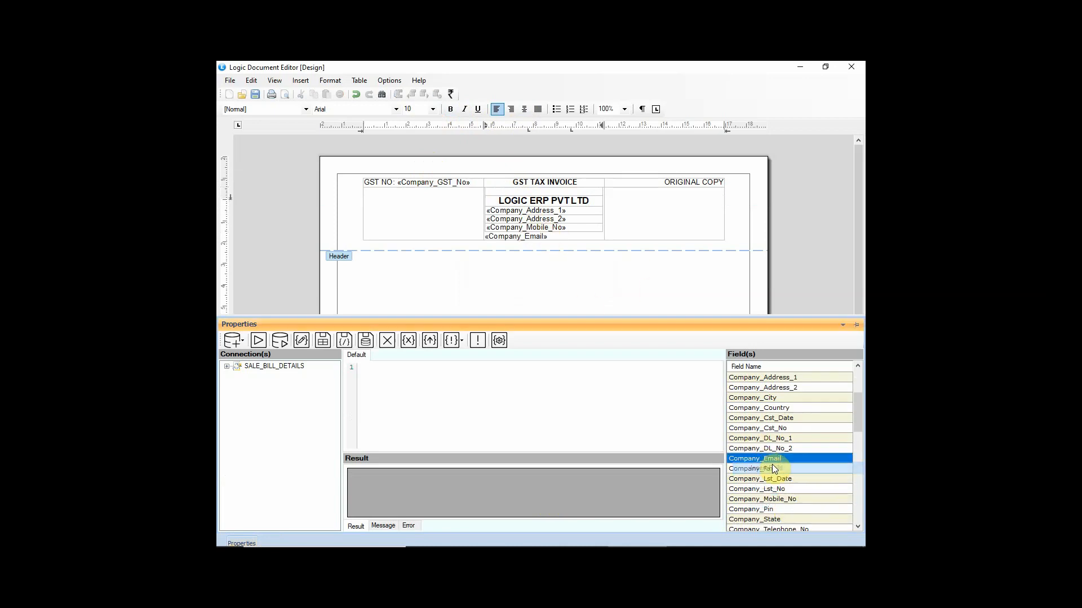
Step: Centre all the text and fields in the header's middle column
{"action": "left_click", "coordinate": [529, 182]}
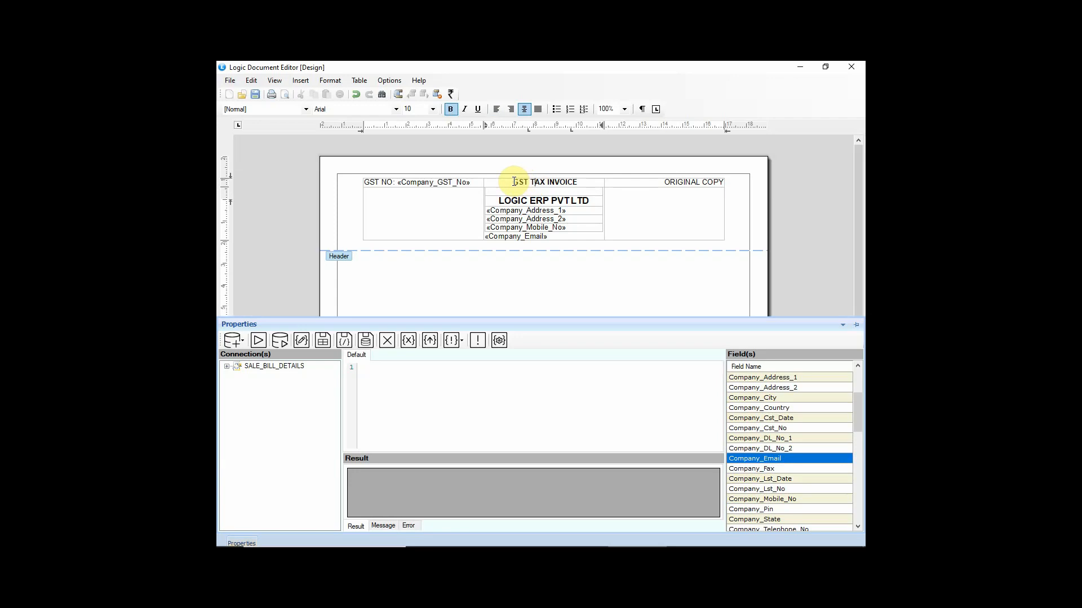
{"action": "left_click_drag", "start_coordinate": [514, 182], "coordinate": [521, 209]}
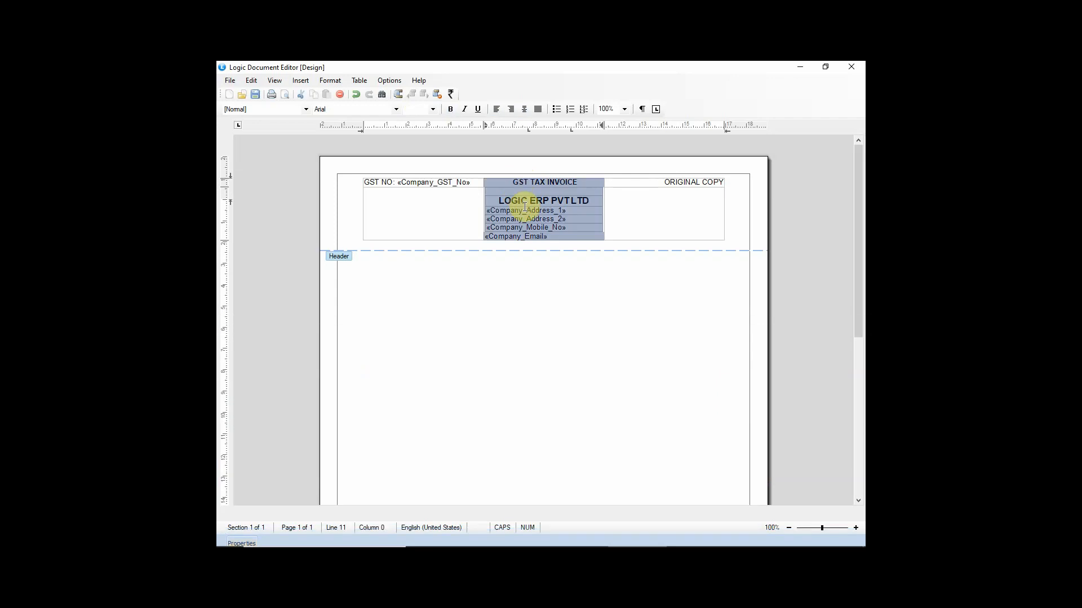
{"action": "left_click", "coordinate": [525, 109]}
{"action": "left_click", "coordinate": [555, 235]}
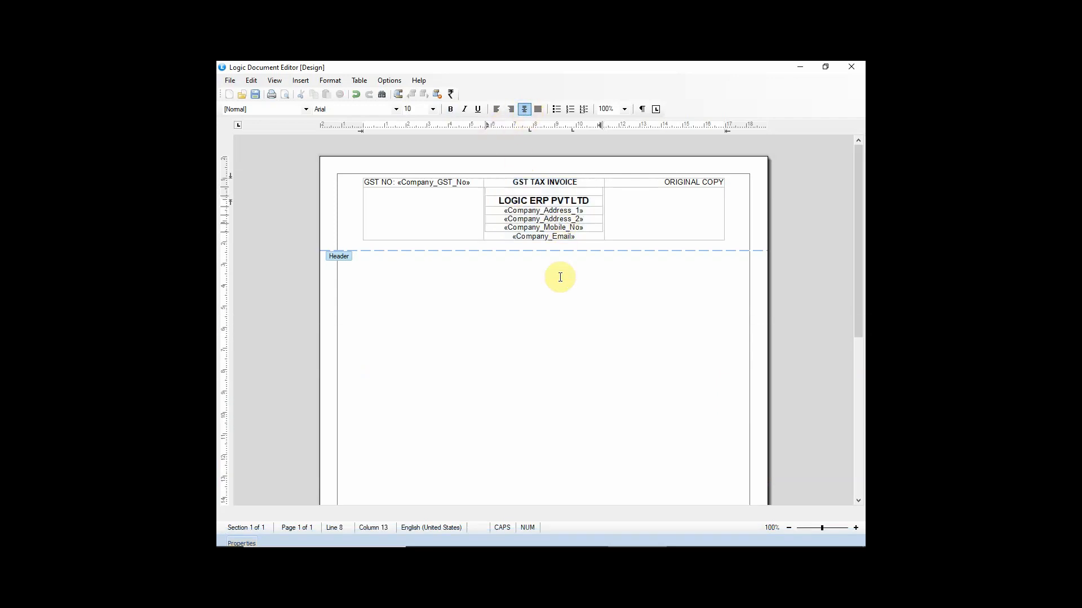
Step: Insert the JPEG image LOGO from the Desktop in the cell below the GST number and scale it down
{"action": "left_click", "coordinate": [419, 213]}
{"action": "left_click", "coordinate": [308, 83]}
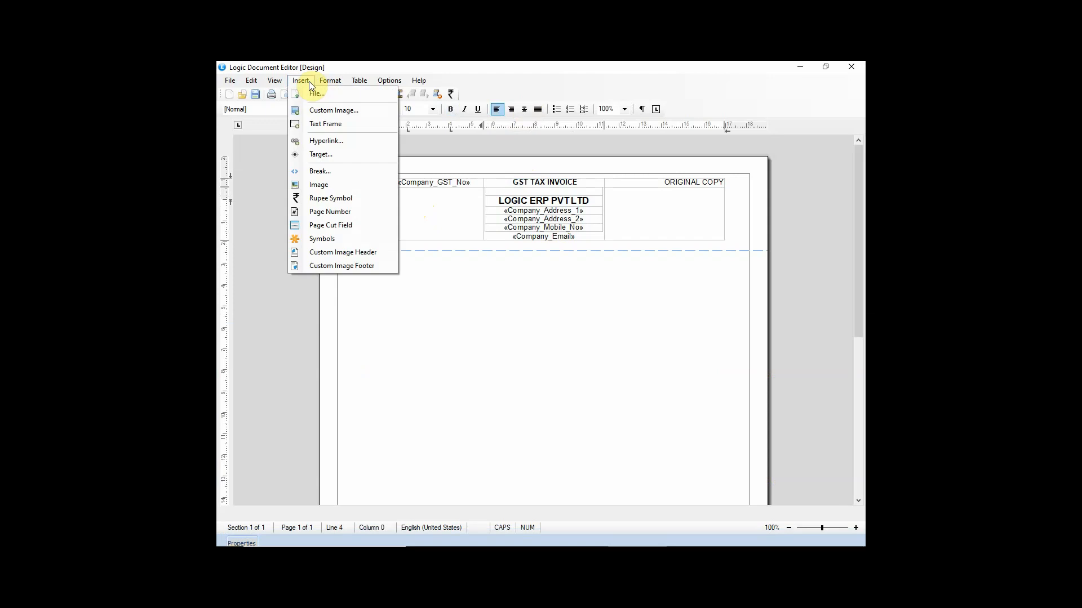
{"action": "left_click", "coordinate": [349, 189]}
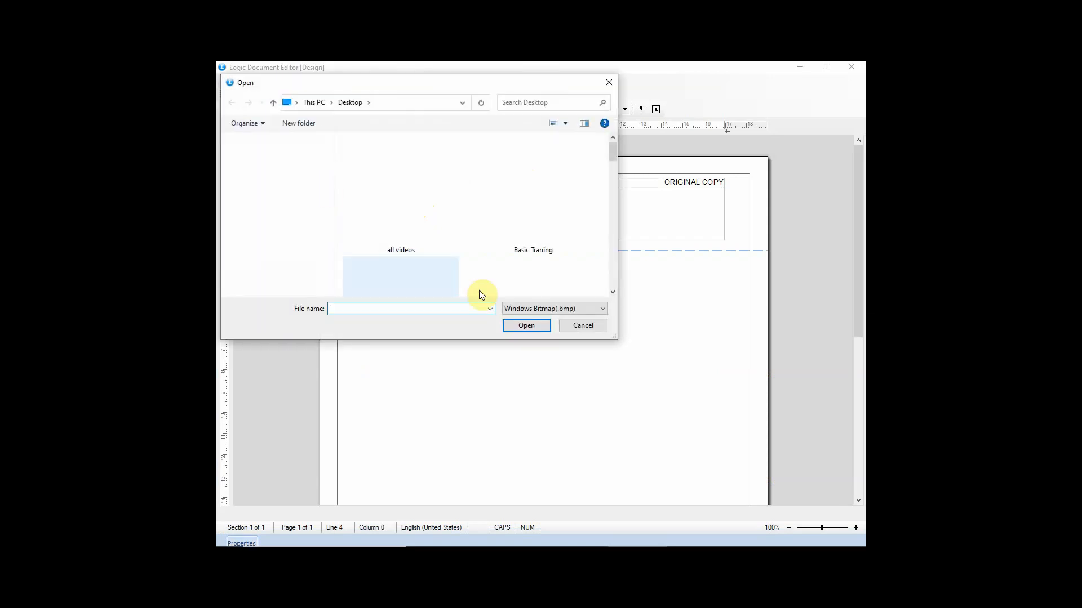
{"action": "left_click", "coordinate": [520, 309]}
{"action": "left_click", "coordinate": [541, 360]}
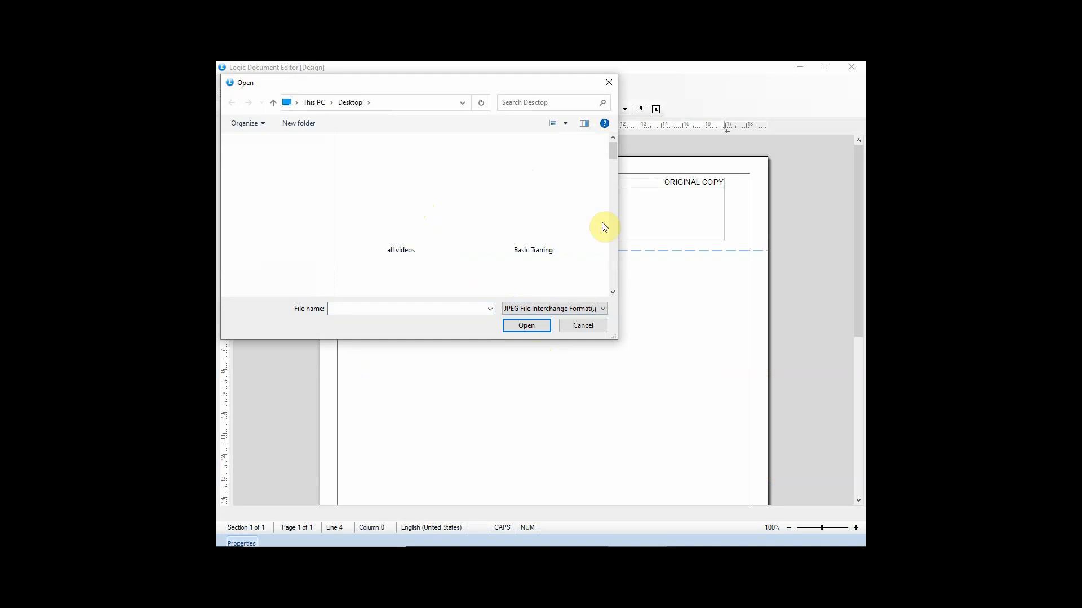
{"action": "left_click_drag", "start_coordinate": [613, 158], "coordinate": [611, 286]}
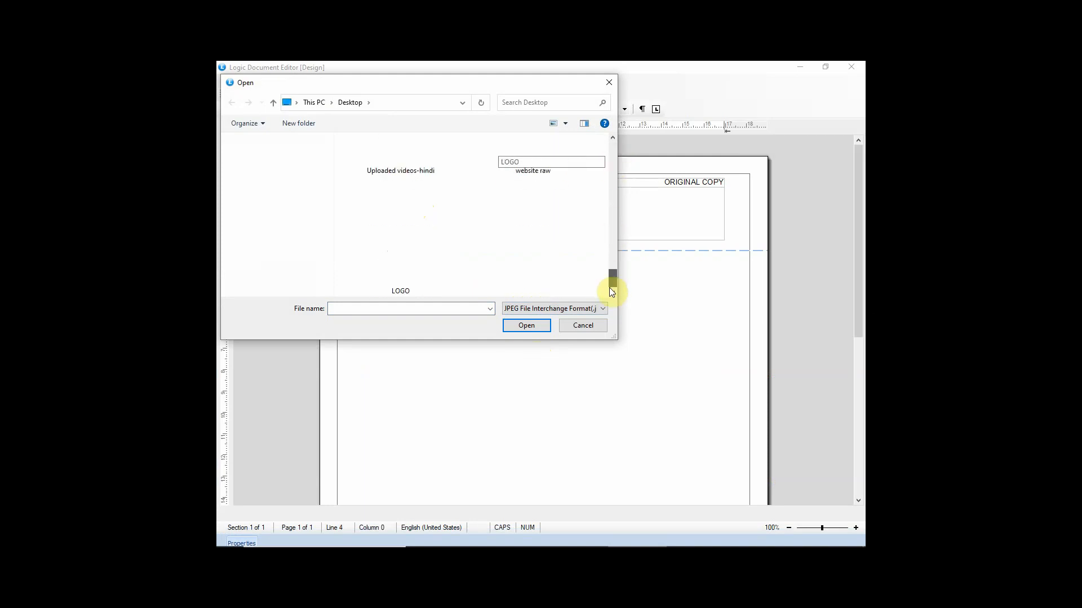
{"action": "left_click", "coordinate": [421, 249]}
{"action": "left_click", "coordinate": [526, 325]}
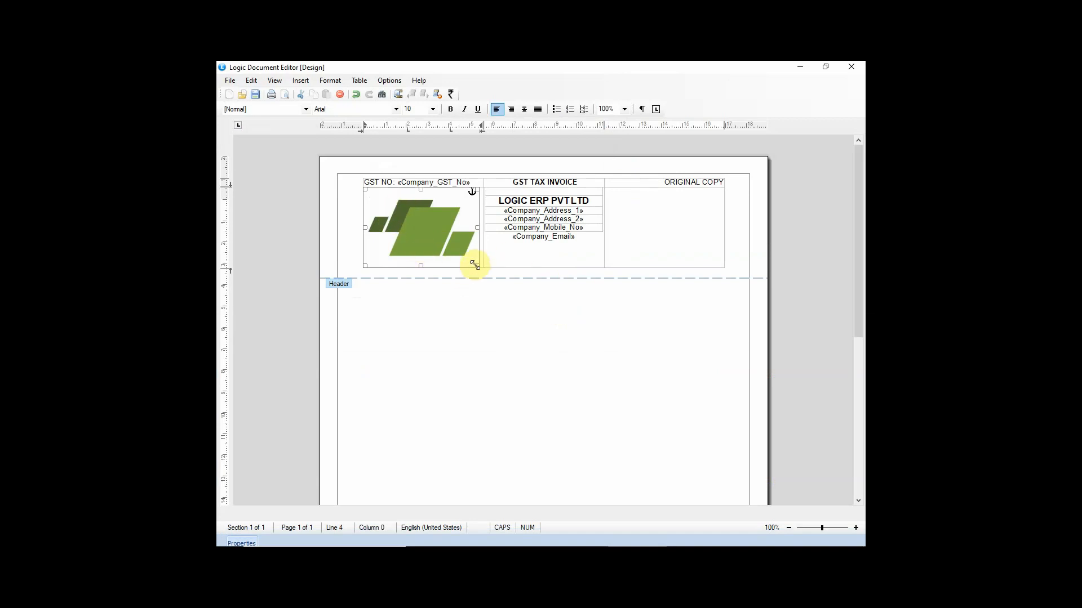
{"action": "left_click_drag", "start_coordinate": [474, 265], "coordinate": [442, 217]}
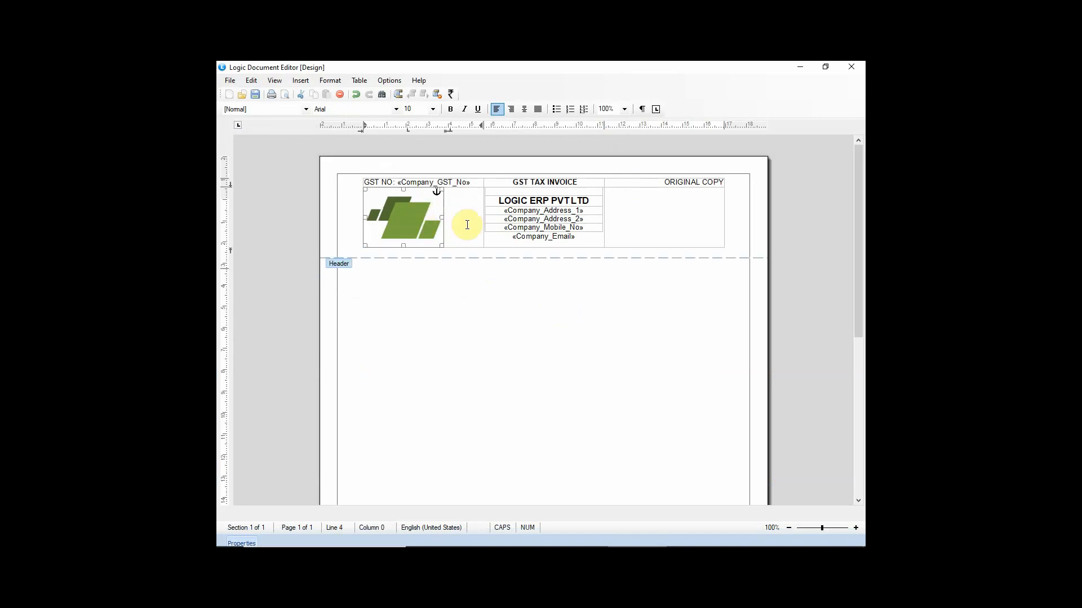
Step: Widen the header's middle column on both sides and reduce the logo's height to match the company details beside it
{"action": "left_click_drag", "start_coordinate": [484, 213], "coordinate": [475, 211]}
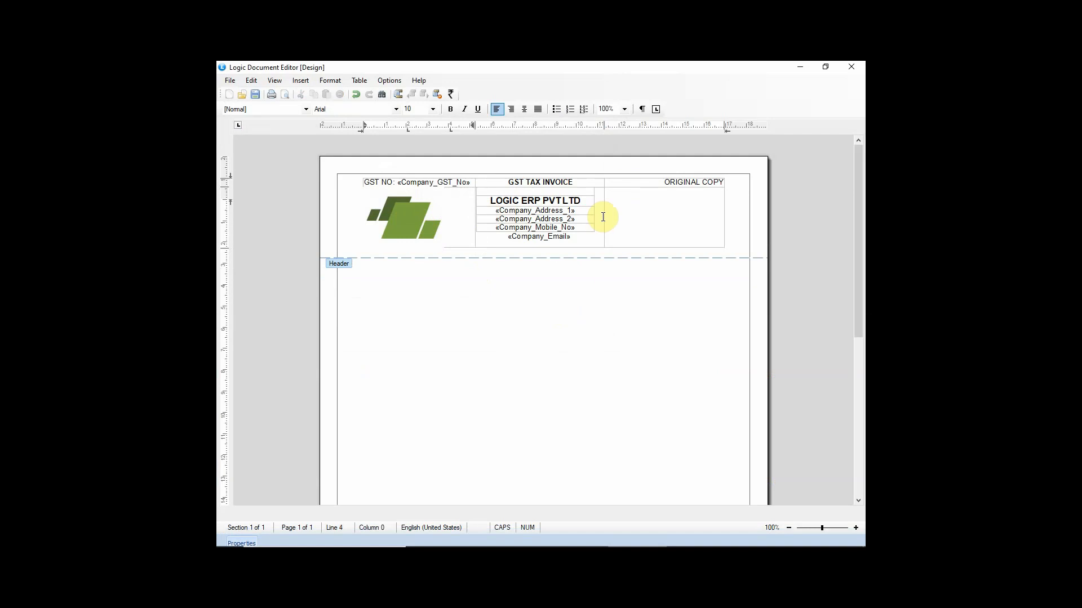
{"action": "left_click_drag", "start_coordinate": [604, 214], "coordinate": [620, 215]}
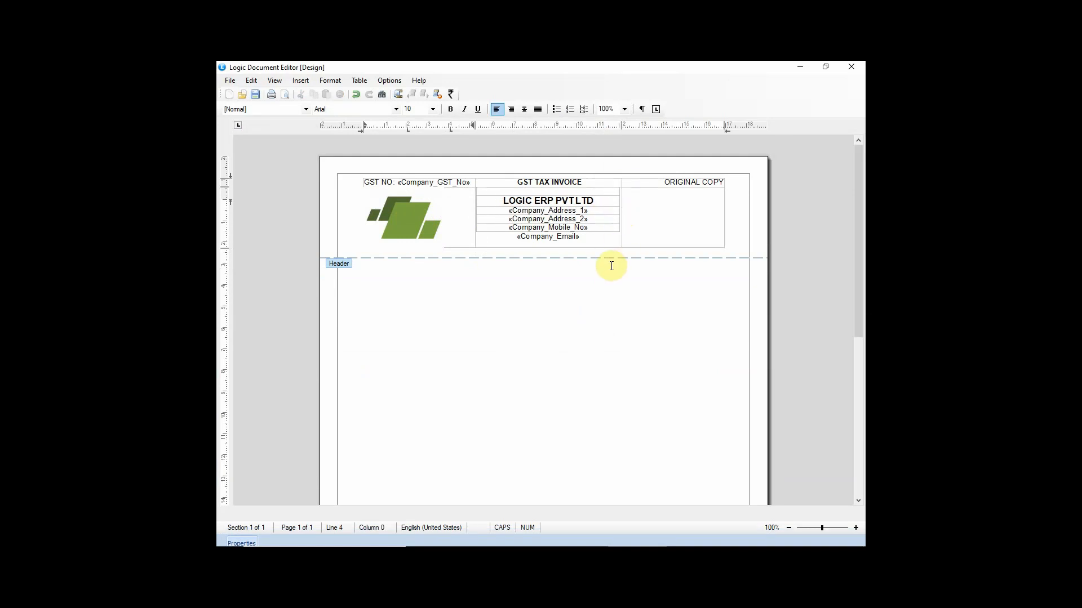
{"action": "left_click", "coordinate": [422, 219]}
{"action": "left_click", "coordinate": [364, 214]}
{"action": "left_click_drag", "start_coordinate": [403, 245], "coordinate": [403, 238]}
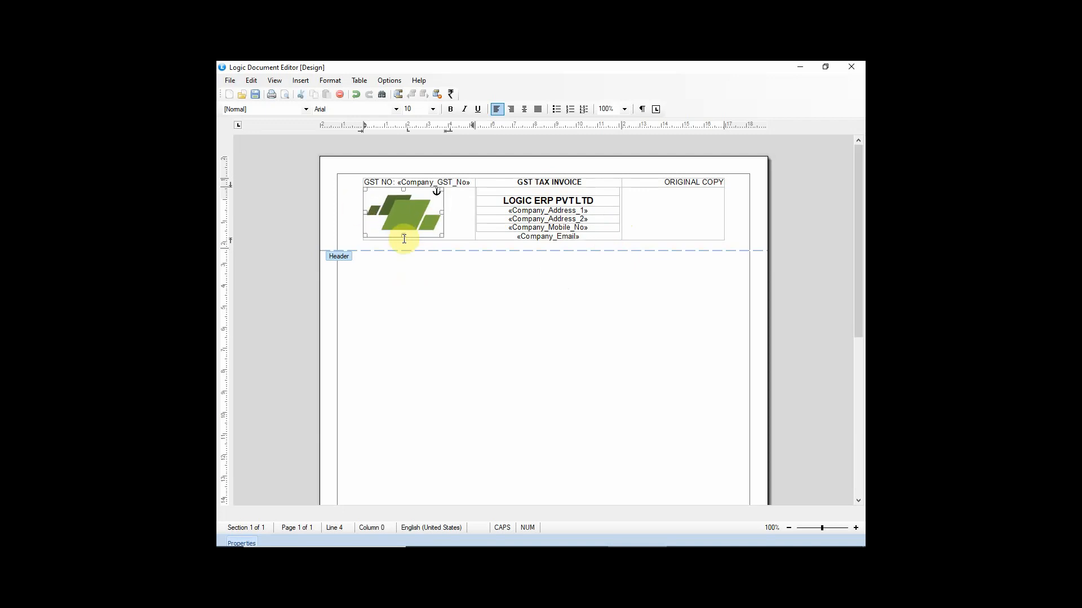
{"action": "left_click", "coordinate": [705, 235]}
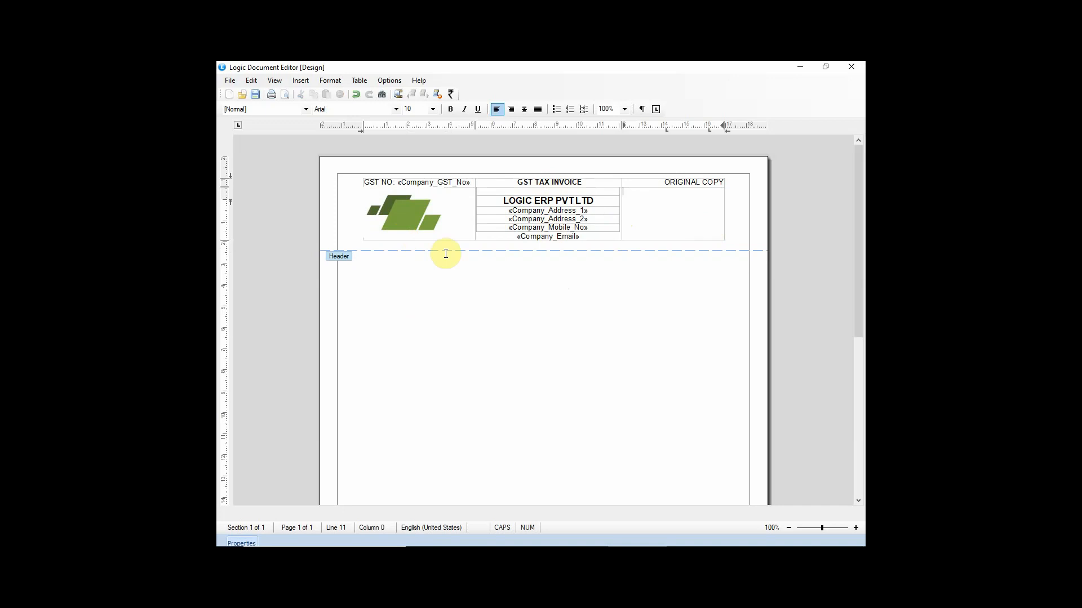
Step: Insert a table with 2 rows and 2 columns directly below the company details and logo in the header
{"action": "left_click", "coordinate": [372, 245]}
{"action": "left_click", "coordinate": [361, 80]}
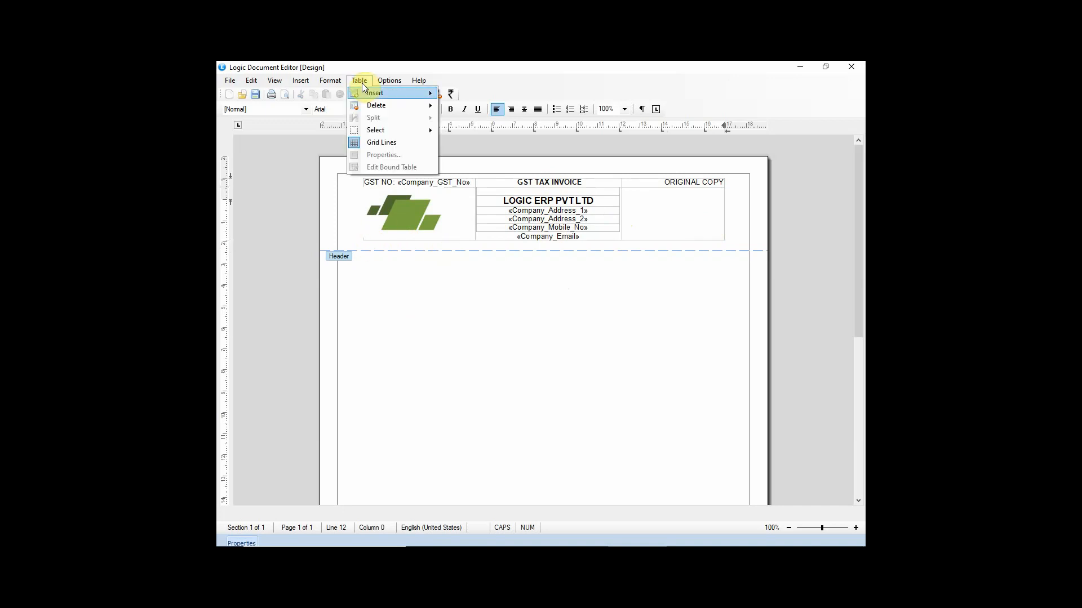
{"action": "mouse_move", "coordinate": [391, 92]}
{"action": "left_click", "coordinate": [467, 95]}
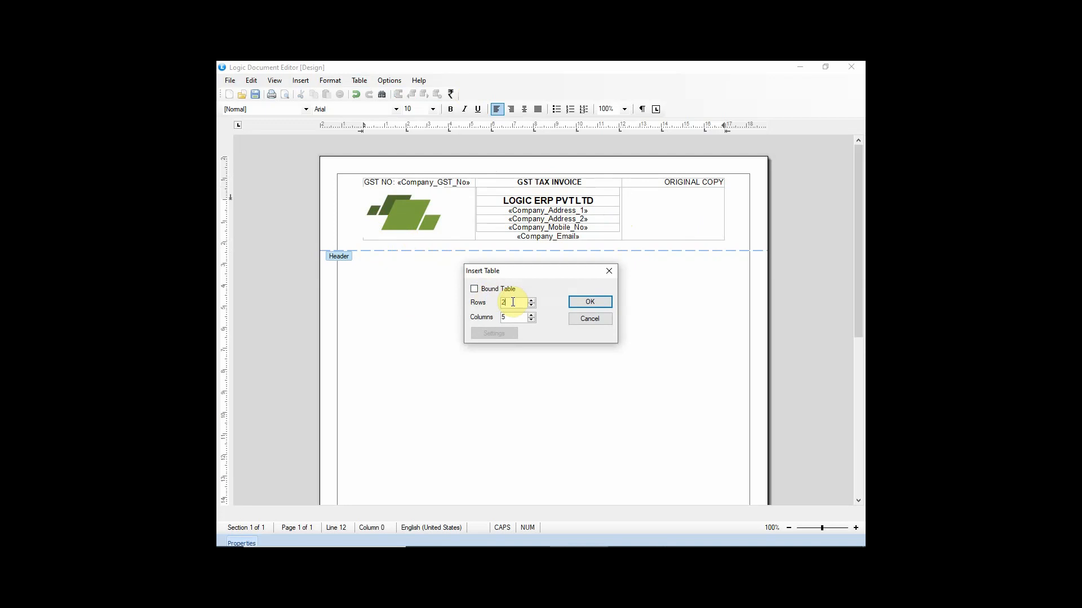
{"action": "left_click_drag", "start_coordinate": [513, 318], "coordinate": [451, 322]}
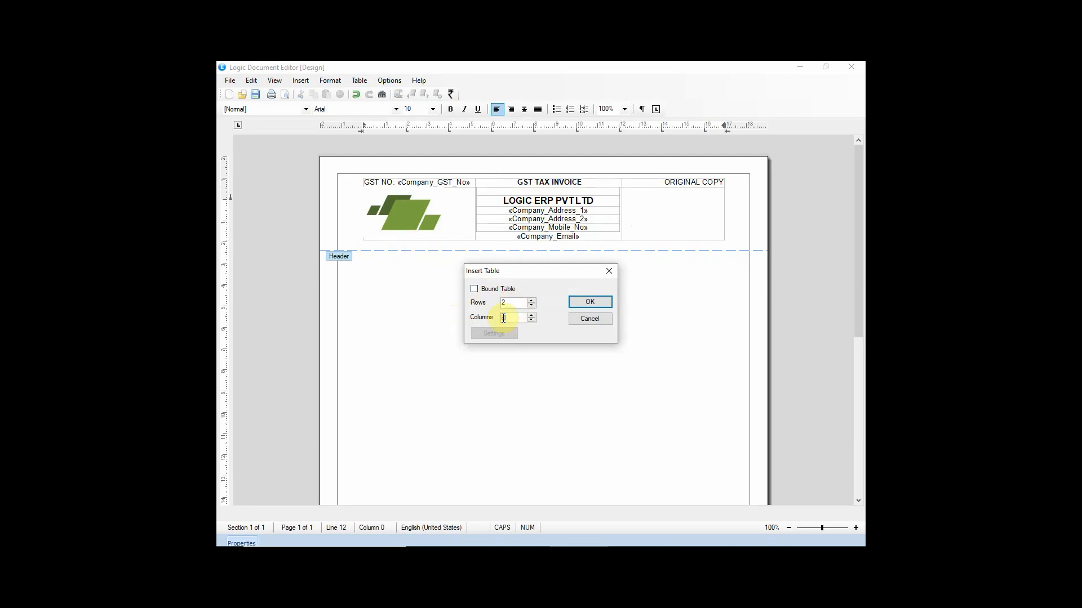
{"action": "left_click", "coordinate": [580, 302]}
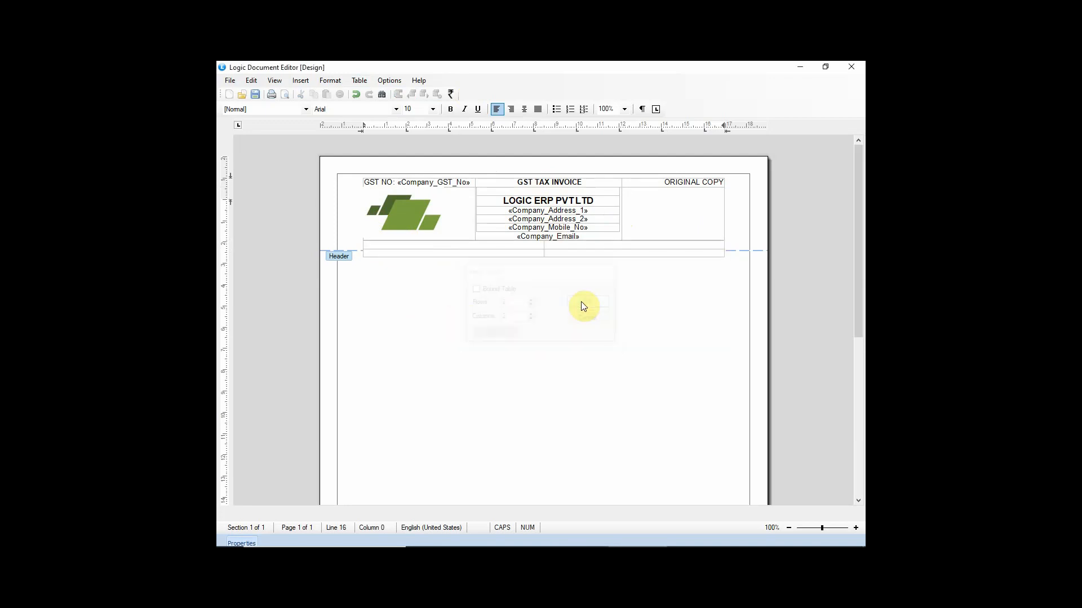
Step: Enter the labels INVOICE NO: and INVOICE DATE: in the two first-column cells of the new table
{"action": "left_click", "coordinate": [371, 246]}
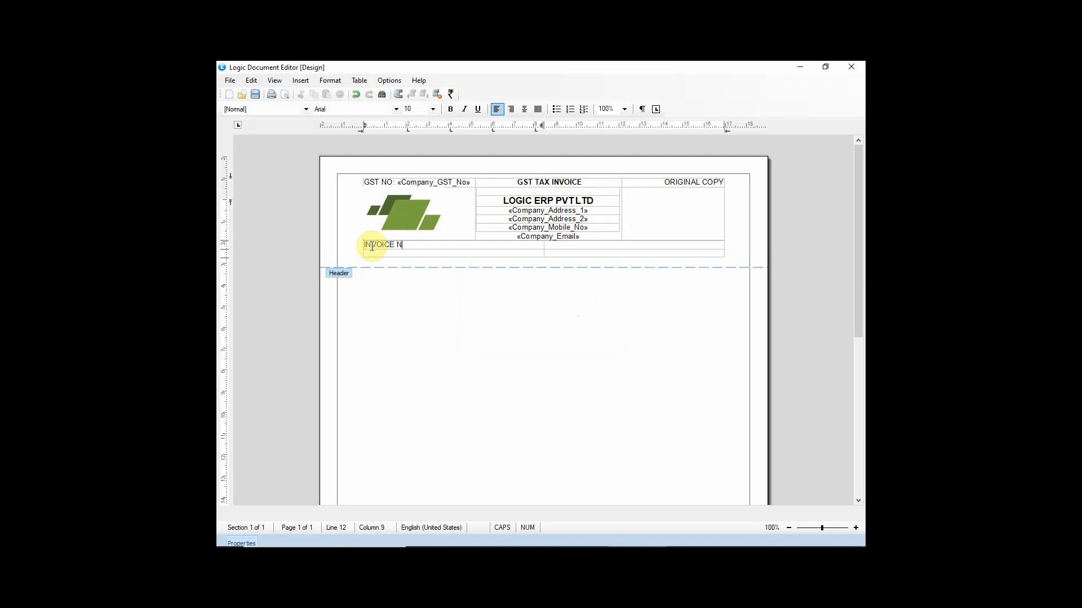
{"action": "left_click", "coordinate": [376, 254]}
{"action": "type", "text": "INVOICE DATE:"}
Step: Insert the BILL_NO field from BillHeaderDetails under SALE_BILL_DETAILS after the INVOICE NO: label
{"action": "left_click", "coordinate": [248, 540]}
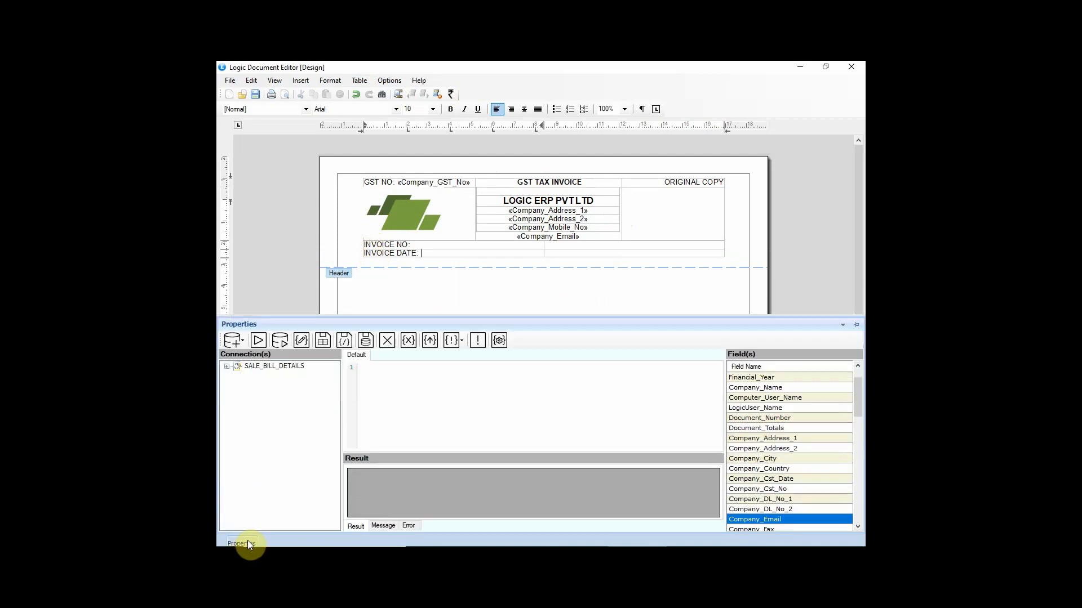
{"action": "left_click", "coordinate": [226, 366]}
{"action": "left_click", "coordinate": [251, 376]}
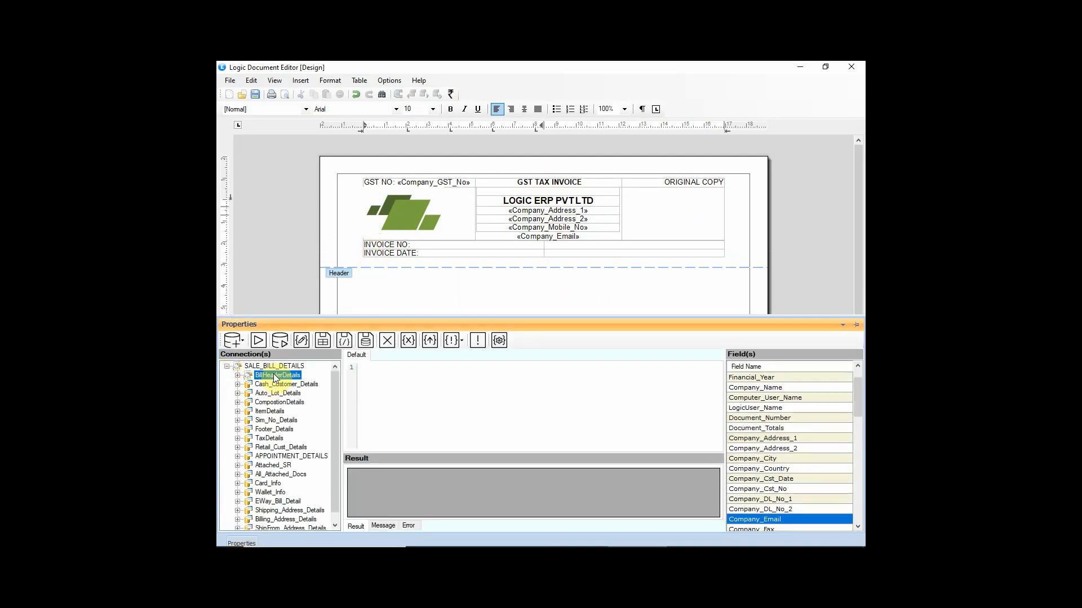
{"action": "left_click", "coordinate": [237, 375]}
{"action": "left_click", "coordinate": [291, 438]}
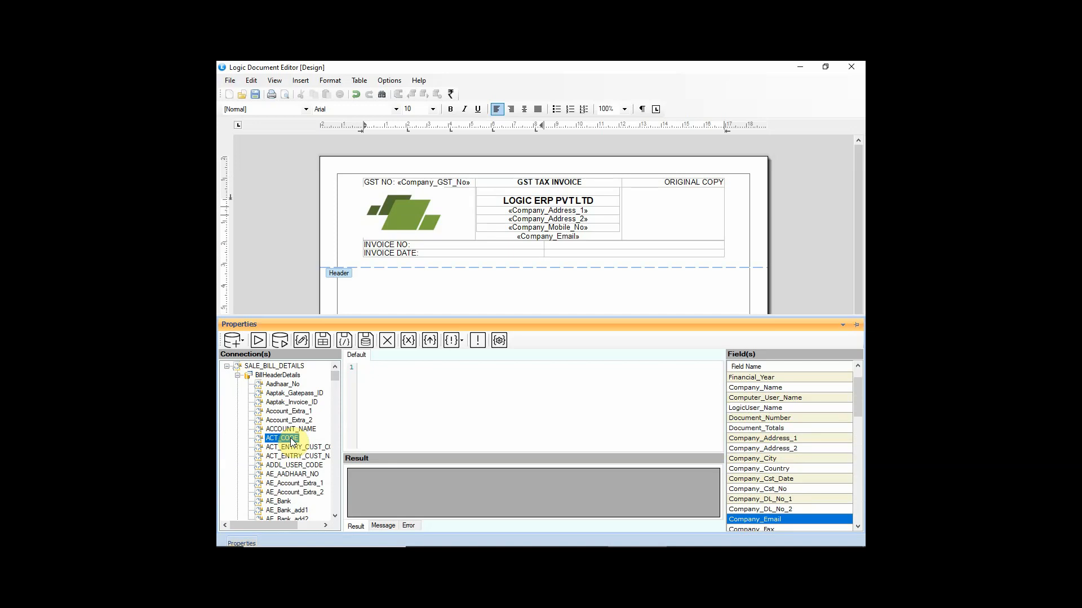
{"action": "key", "text": "b"}
{"action": "key", "text": "b"}
{"action": "scroll", "coordinate": [293, 441], "scroll_direction": "down", "scroll_amount": 3}
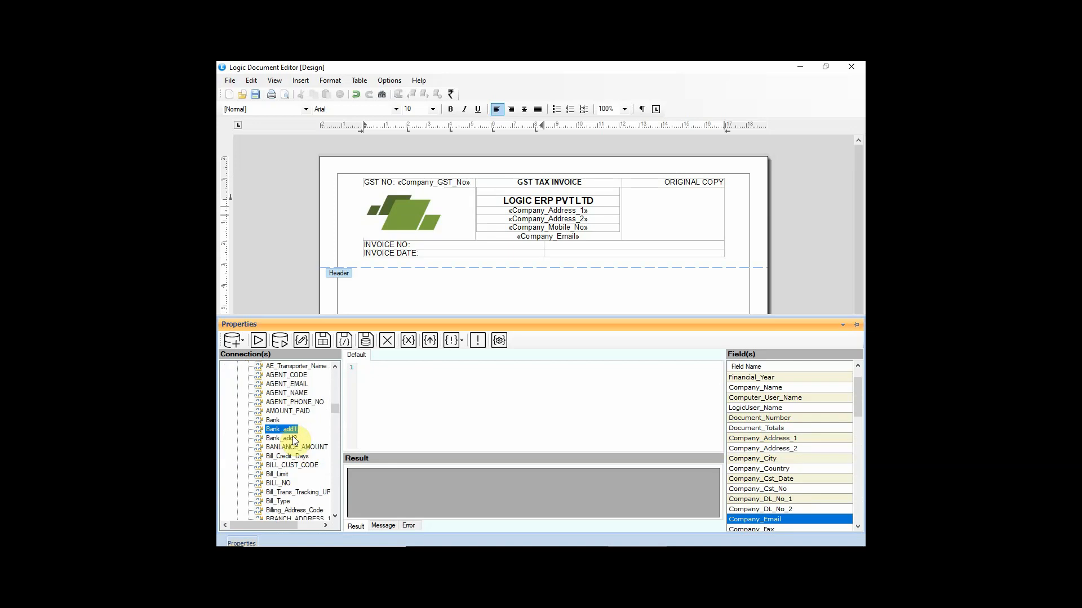
{"action": "left_click", "coordinate": [279, 484]}
{"action": "right_click", "coordinate": [281, 483]}
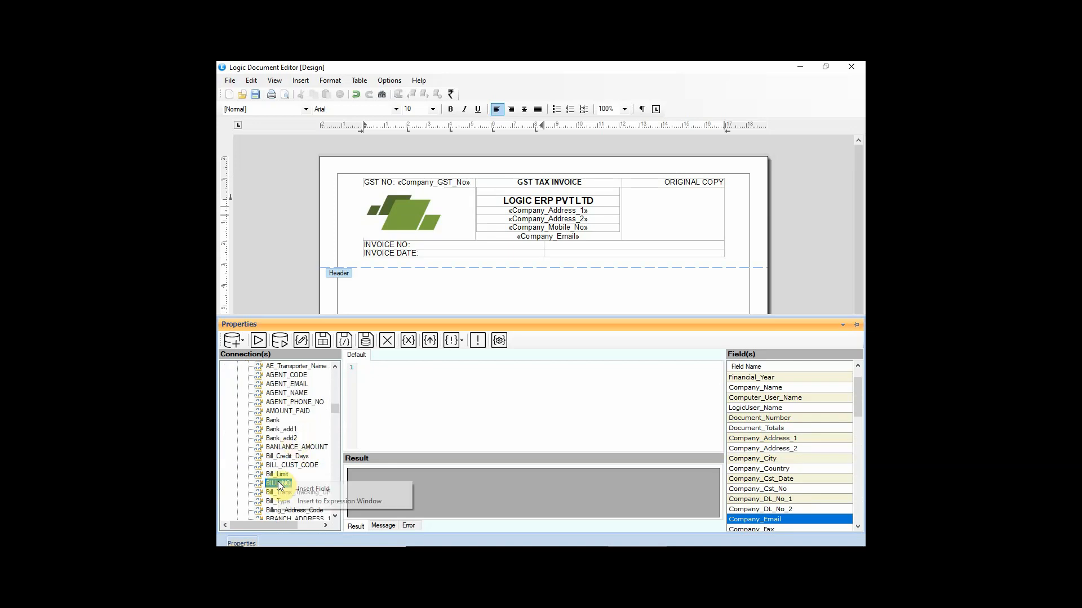
{"action": "left_click", "coordinate": [307, 491]}
Step: Insert the VOUCHER_DATE field from BillHeaderDetails after the INVOICE DATE: label
{"action": "left_click", "coordinate": [431, 254]}
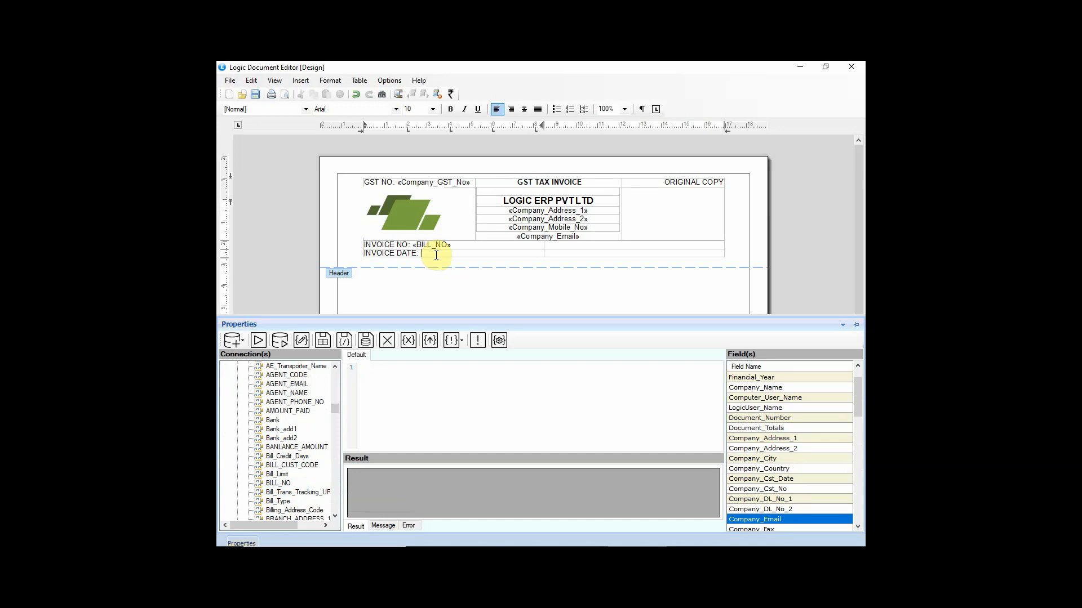
{"action": "left_click", "coordinate": [287, 456]}
{"action": "scroll", "coordinate": [289, 461], "scroll_direction": "down", "scroll_amount": 3}
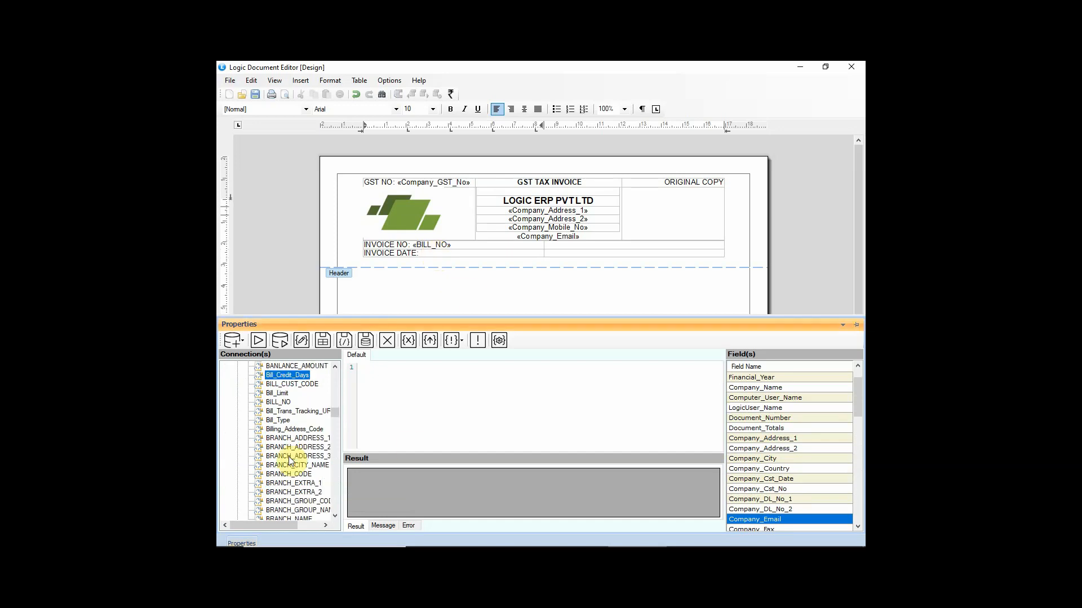
{"action": "key", "text": "v"}
{"action": "scroll", "coordinate": [289, 461], "scroll_direction": "down", "scroll_amount": 3}
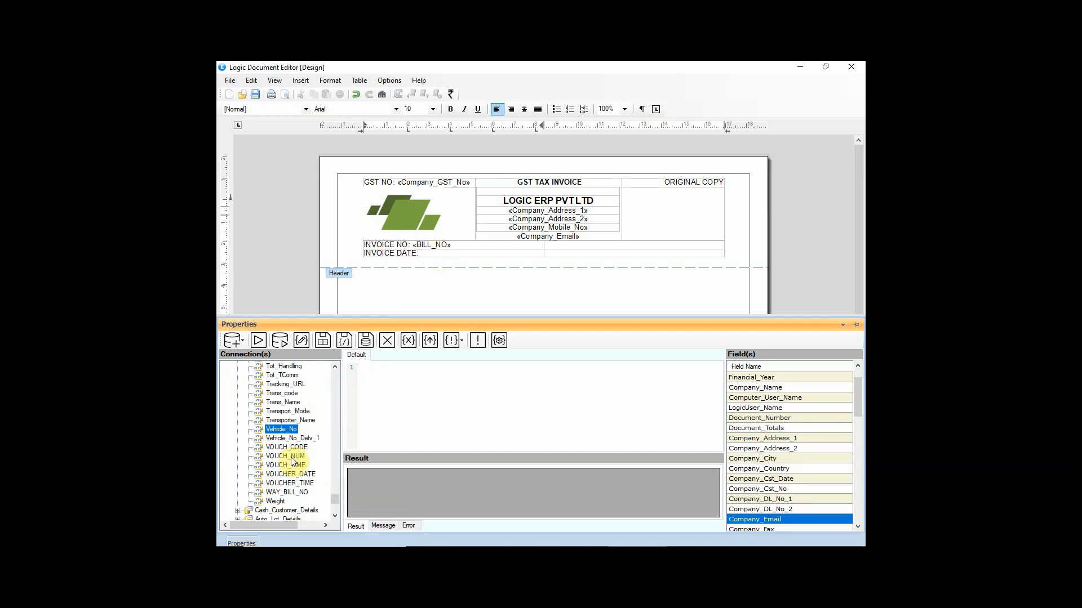
{"action": "left_click", "coordinate": [290, 474]}
{"action": "right_click", "coordinate": [307, 473]}
{"action": "left_click", "coordinate": [336, 480]}
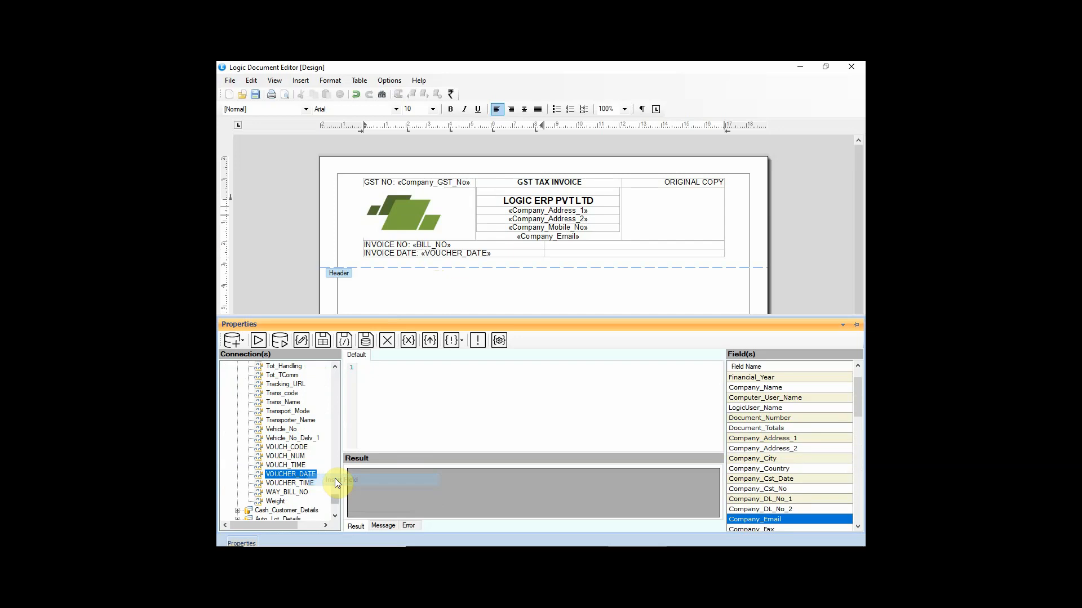
Step: Preview several date formats for the VOUCHER_DATE field and apply dd/MM/yyyy
{"action": "left_click", "coordinate": [481, 258]}
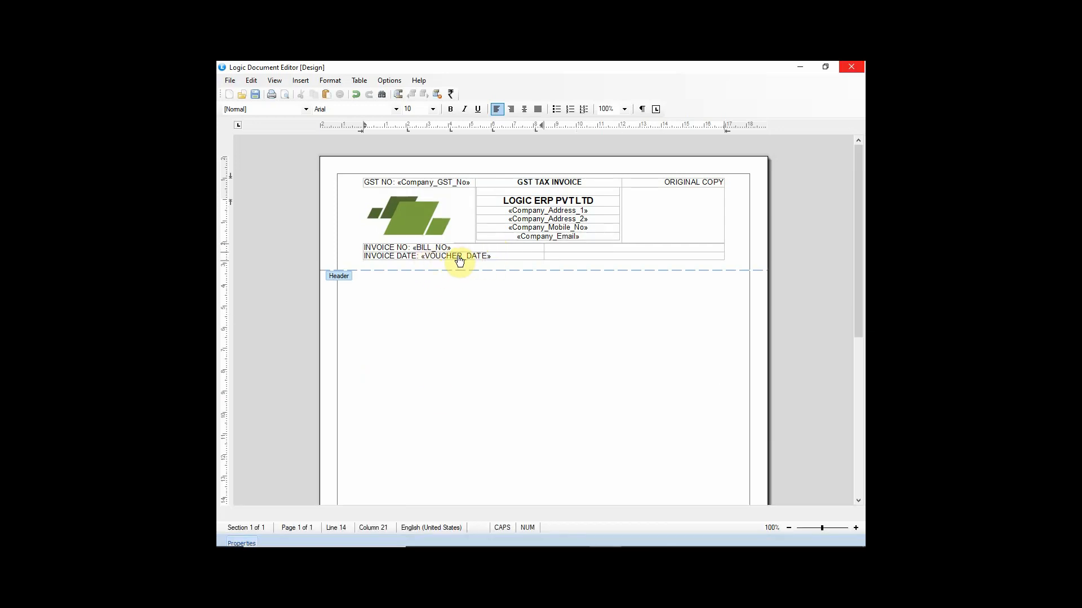
{"action": "right_click", "coordinate": [459, 260]}
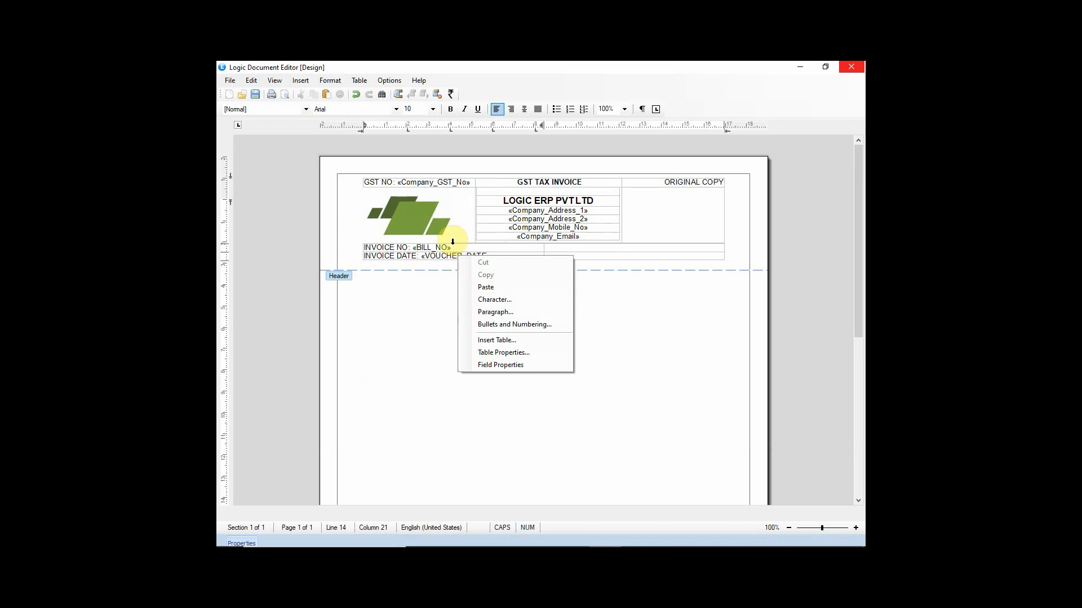
{"action": "left_click", "coordinate": [501, 367]}
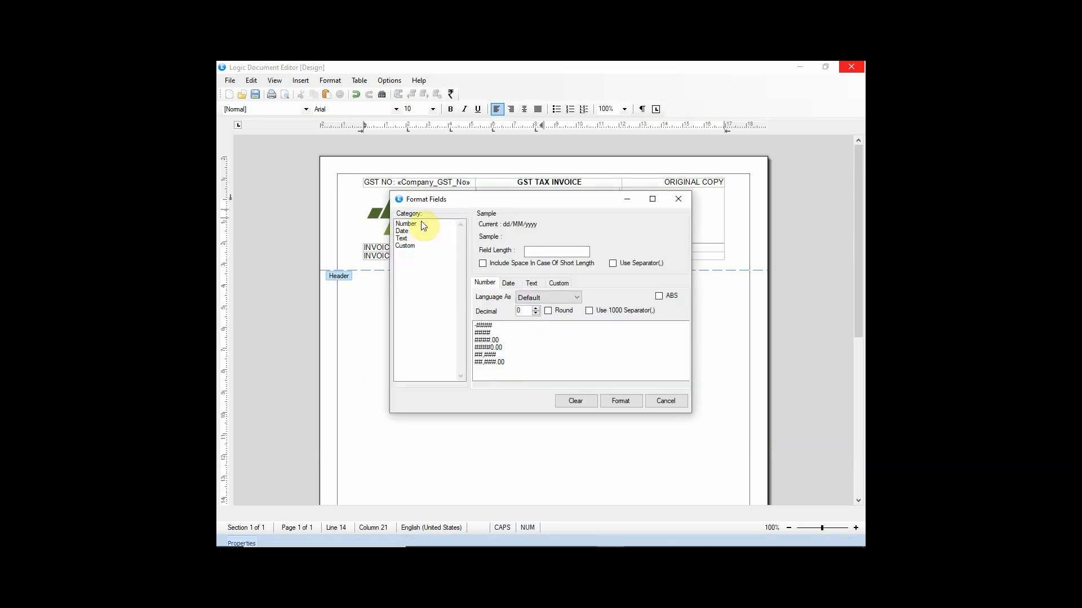
{"action": "left_click", "coordinate": [404, 232]}
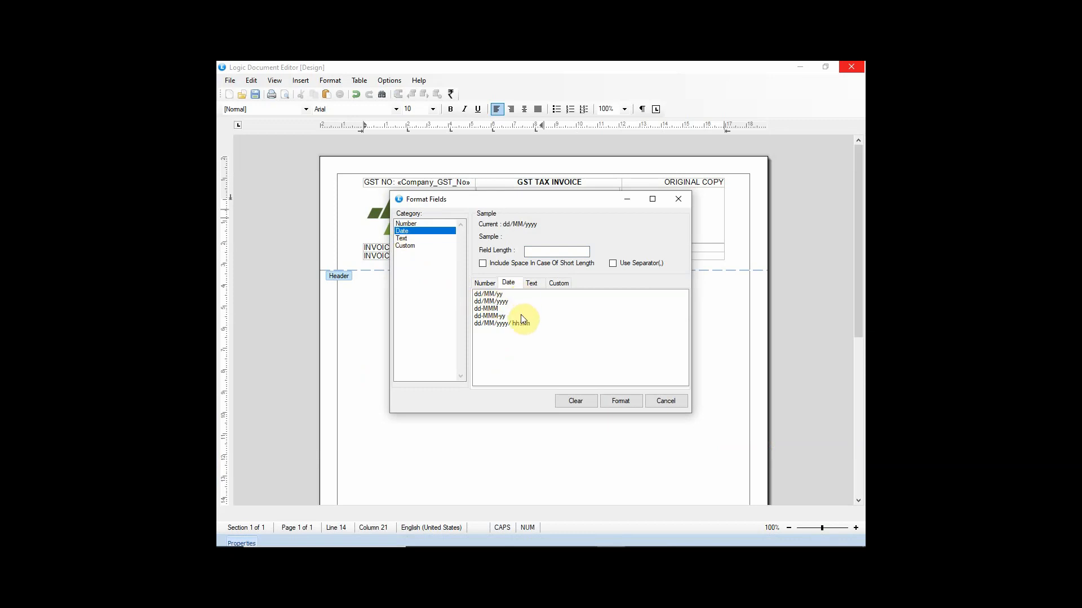
{"action": "left_click", "coordinate": [499, 302]}
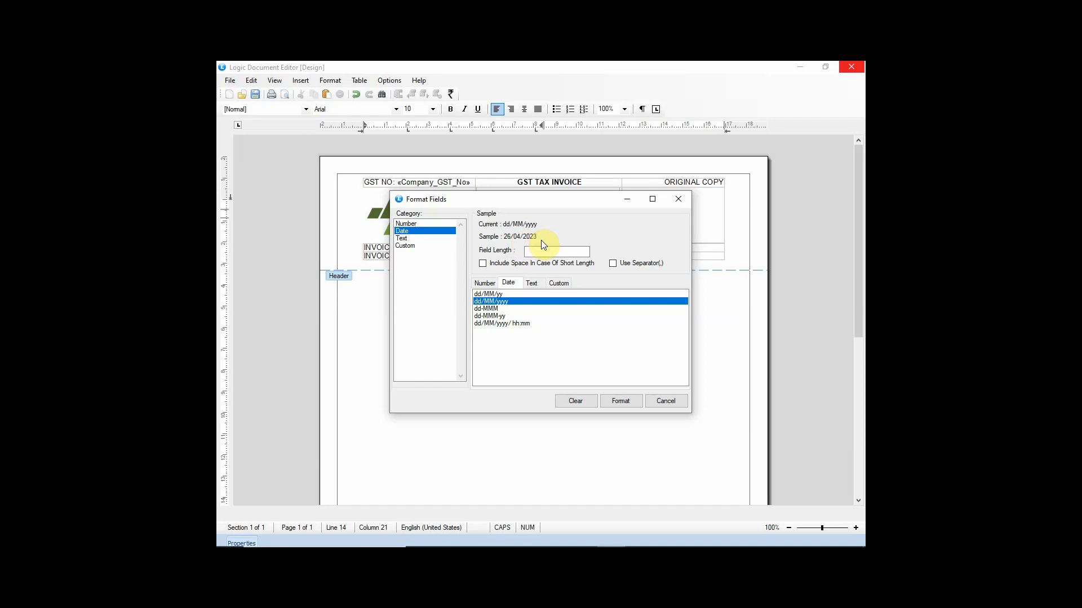
{"action": "left_click", "coordinate": [491, 294]}
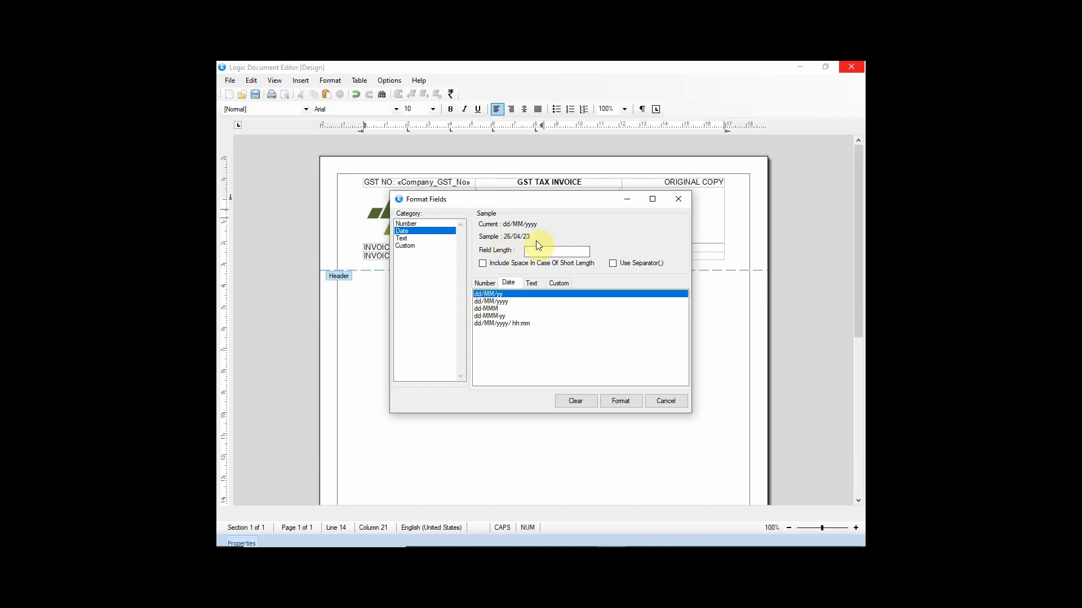
{"action": "left_click", "coordinate": [503, 302]}
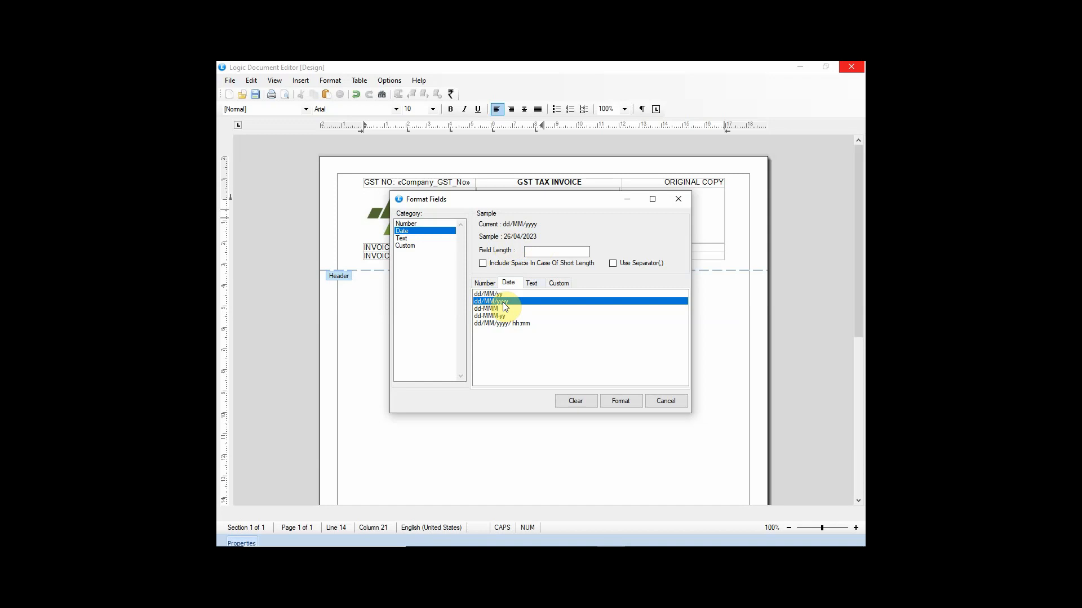
{"action": "left_click", "coordinate": [503, 316]}
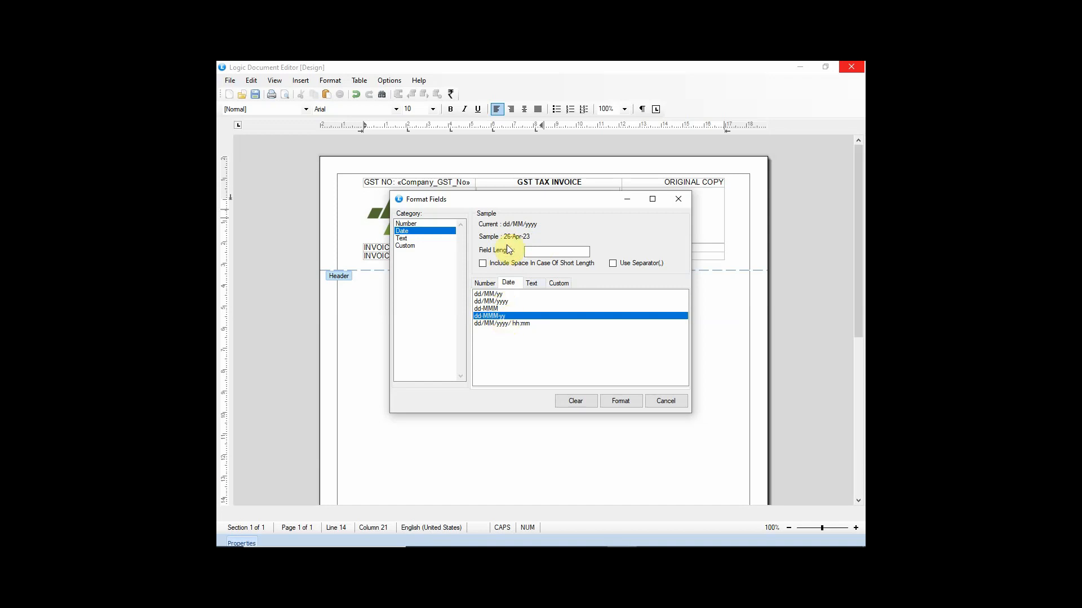
{"action": "left_click", "coordinate": [506, 302]}
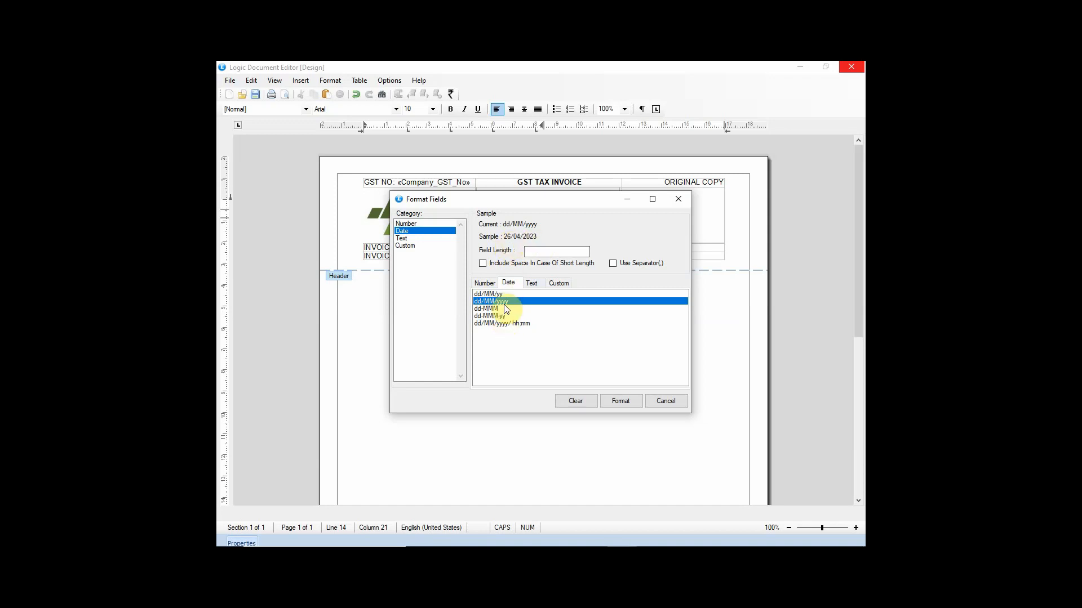
{"action": "left_click", "coordinate": [620, 401]}
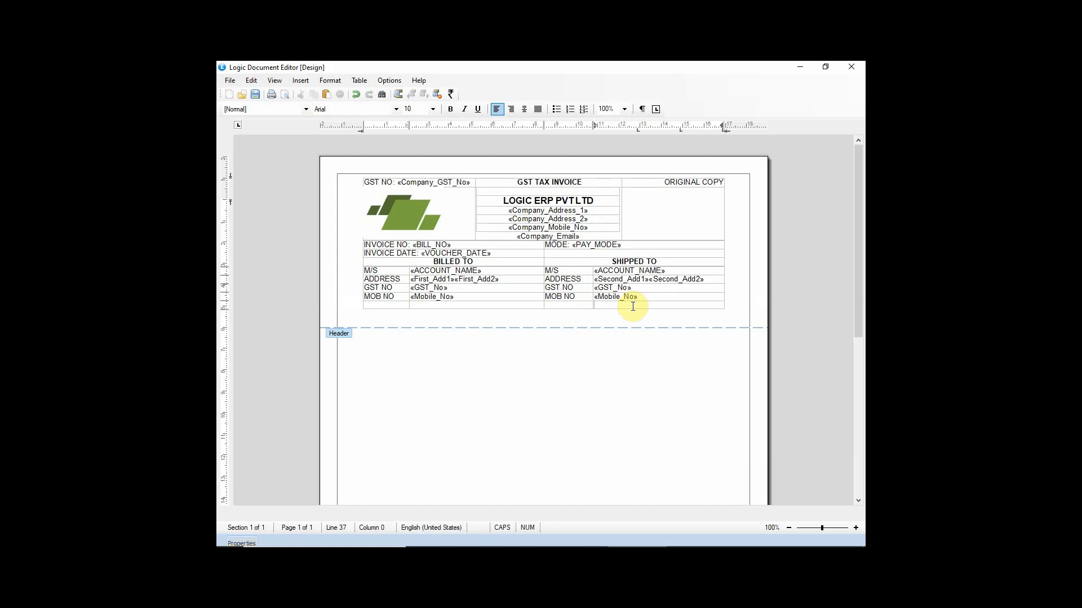
Step: Apply a Grid frame to the billing and shipping detail rows, from M/S through the empty row below MOB NO
{"action": "left_click_drag", "start_coordinate": [632, 307], "coordinate": [383, 272]}
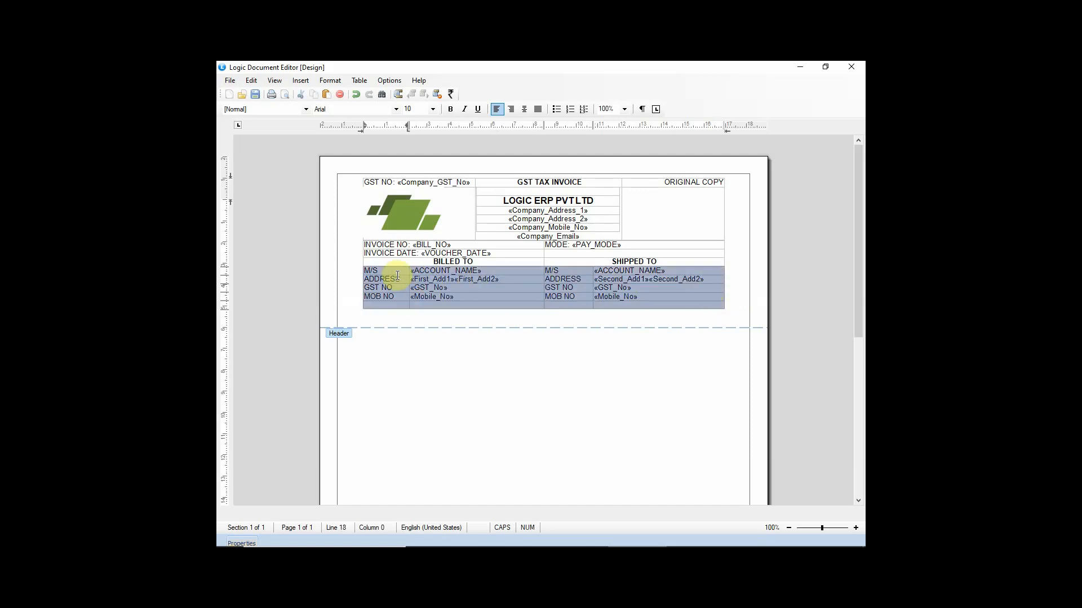
{"action": "right_click", "coordinate": [391, 280]}
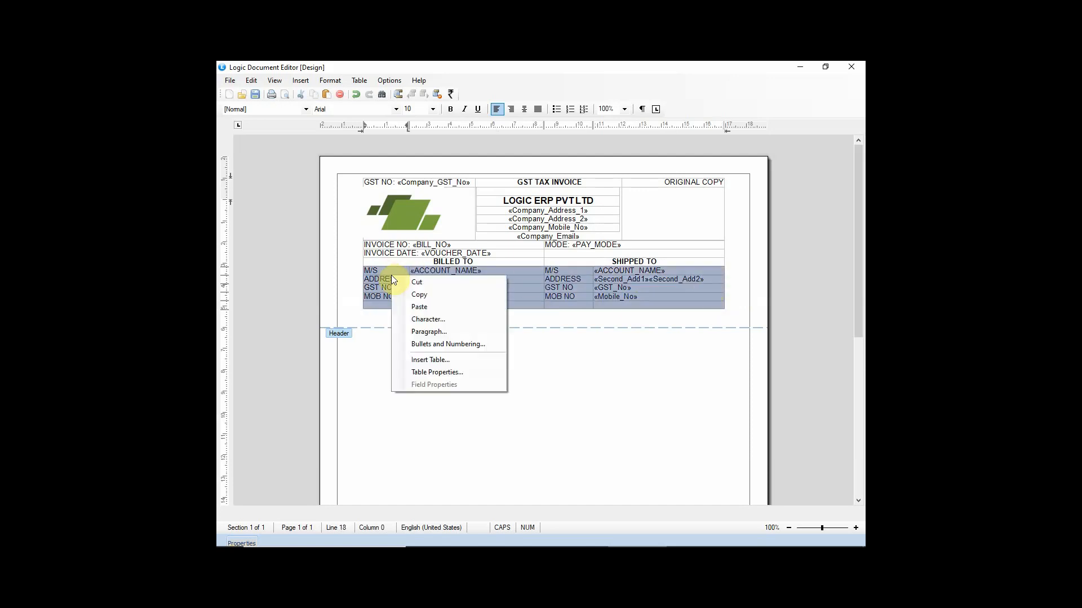
{"action": "left_click", "coordinate": [442, 372]}
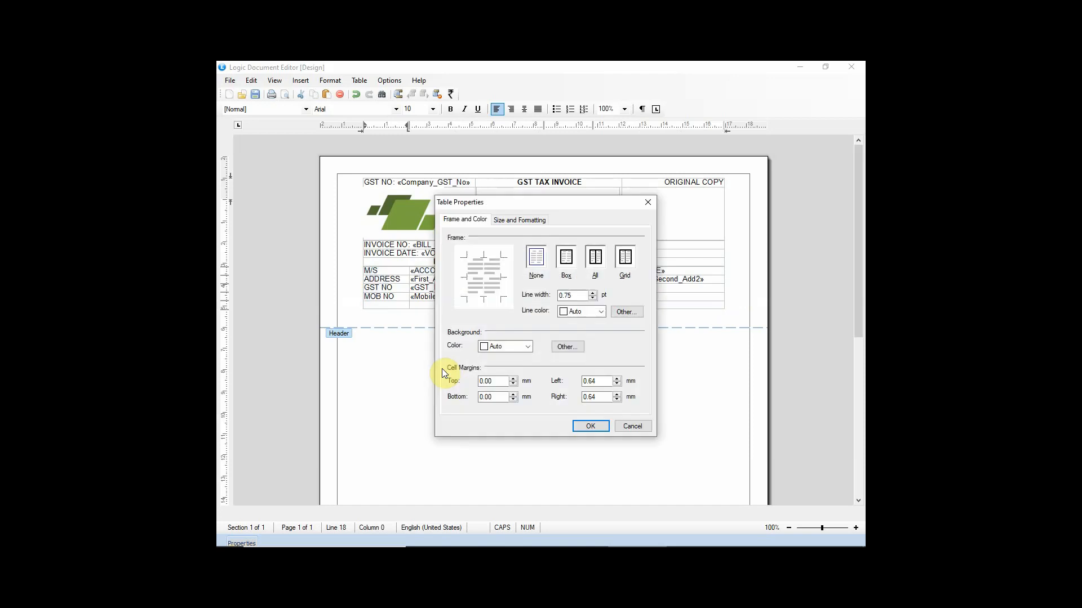
{"action": "left_click", "coordinate": [603, 262]}
{"action": "left_click", "coordinate": [625, 261]}
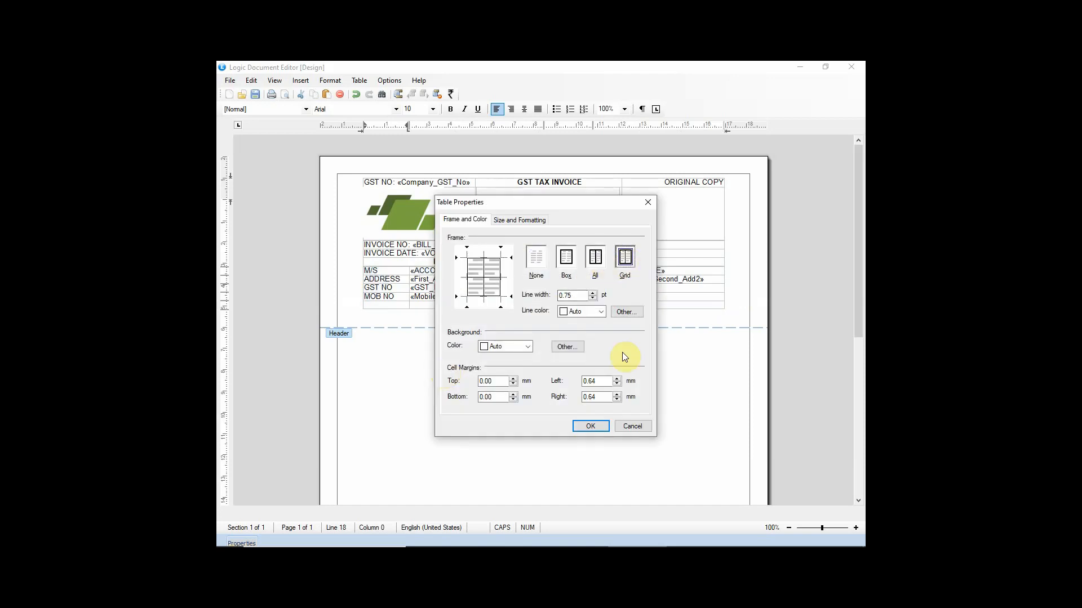
{"action": "left_click", "coordinate": [589, 426]}
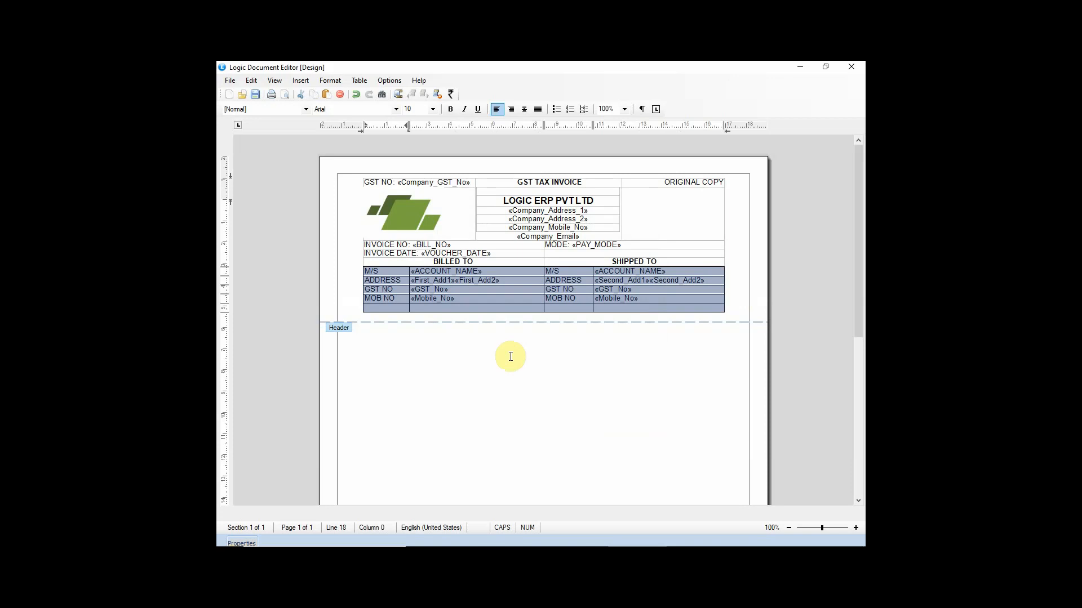
Step: Apply a Grid frame to the heading row containing BILLED TO and SHIPPED TO
{"action": "left_click", "coordinate": [568, 263]}
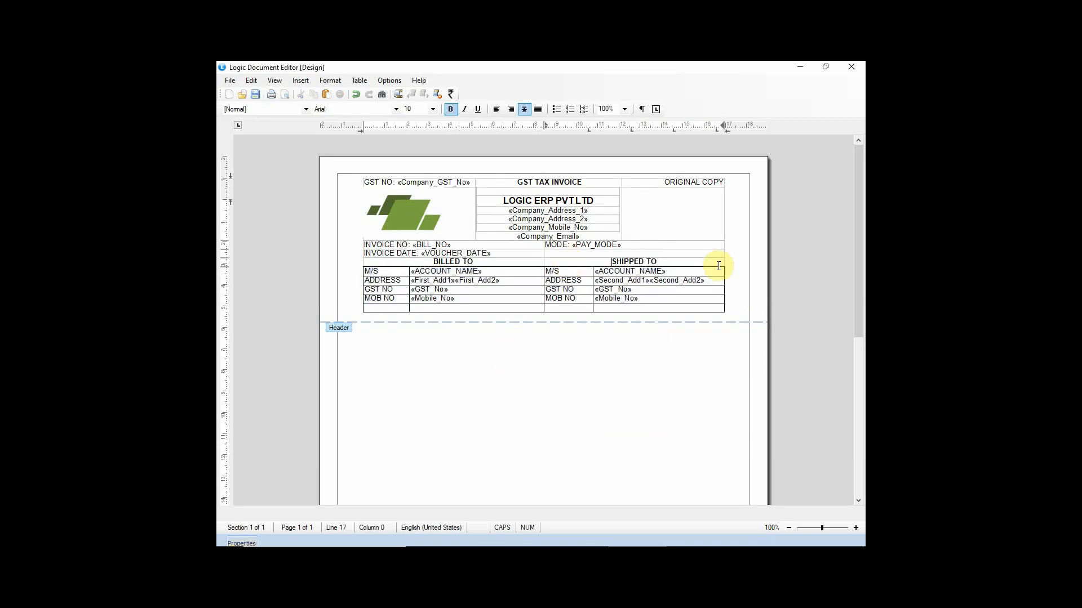
{"action": "left_click_drag", "start_coordinate": [719, 263], "coordinate": [544, 263]}
{"action": "left_click_drag", "start_coordinate": [391, 257], "coordinate": [575, 260]}
{"action": "left_click", "coordinate": [493, 260]}
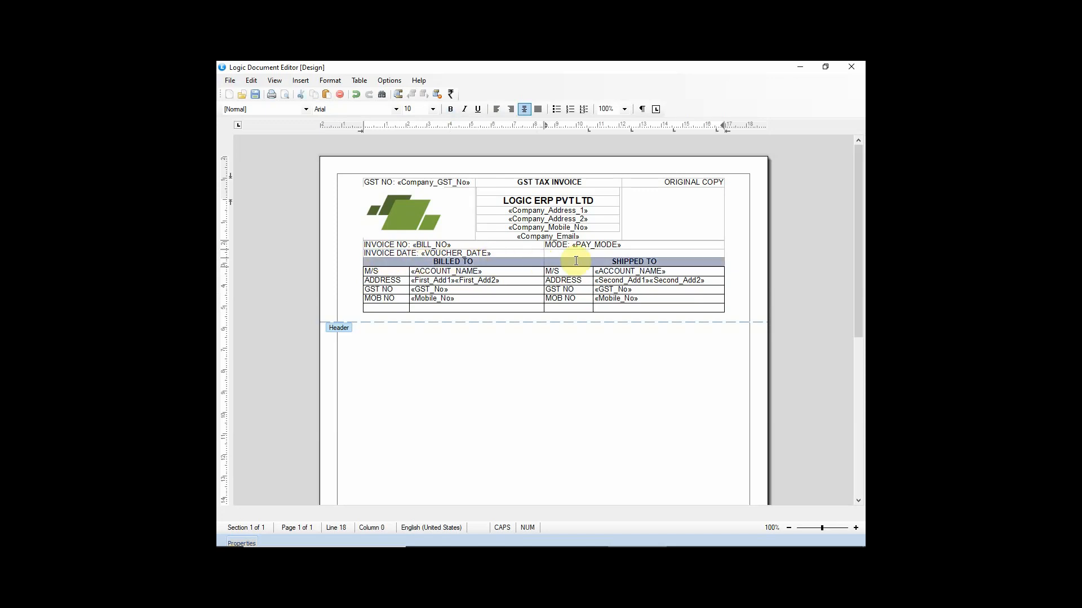
{"action": "right_click", "coordinate": [575, 260]}
{"action": "left_click", "coordinate": [634, 357]}
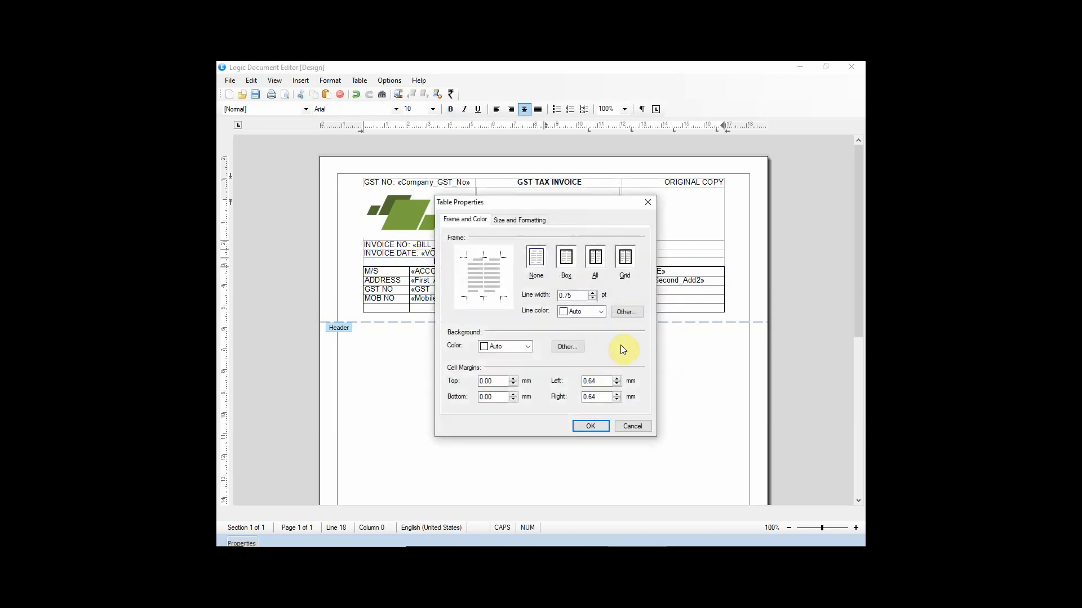
{"action": "left_click", "coordinate": [600, 261]}
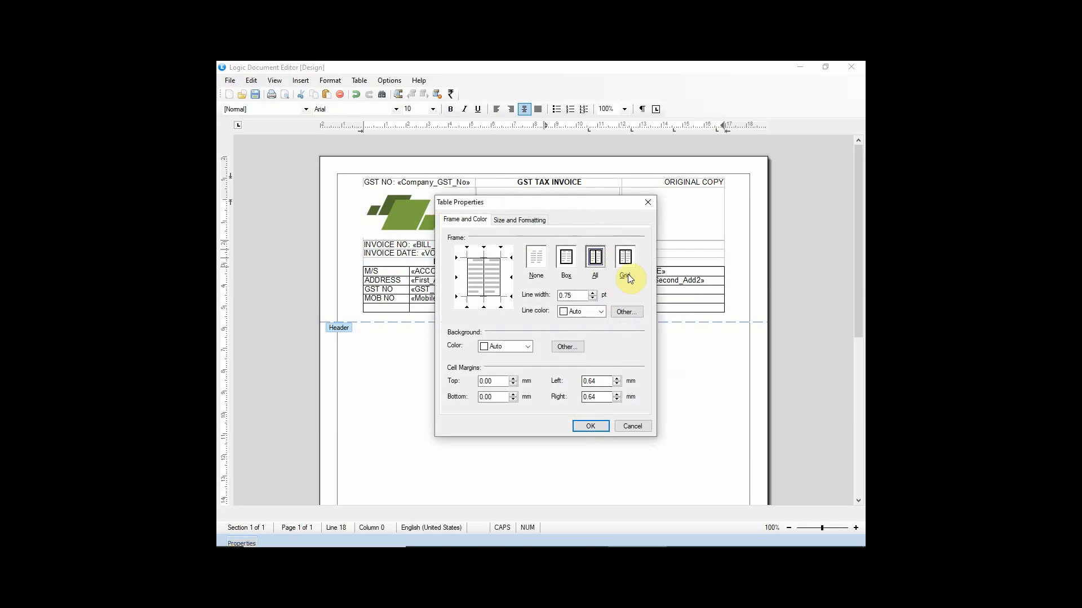
{"action": "left_click", "coordinate": [626, 269]}
{"action": "left_click", "coordinate": [587, 427]}
{"action": "left_click", "coordinate": [482, 298]}
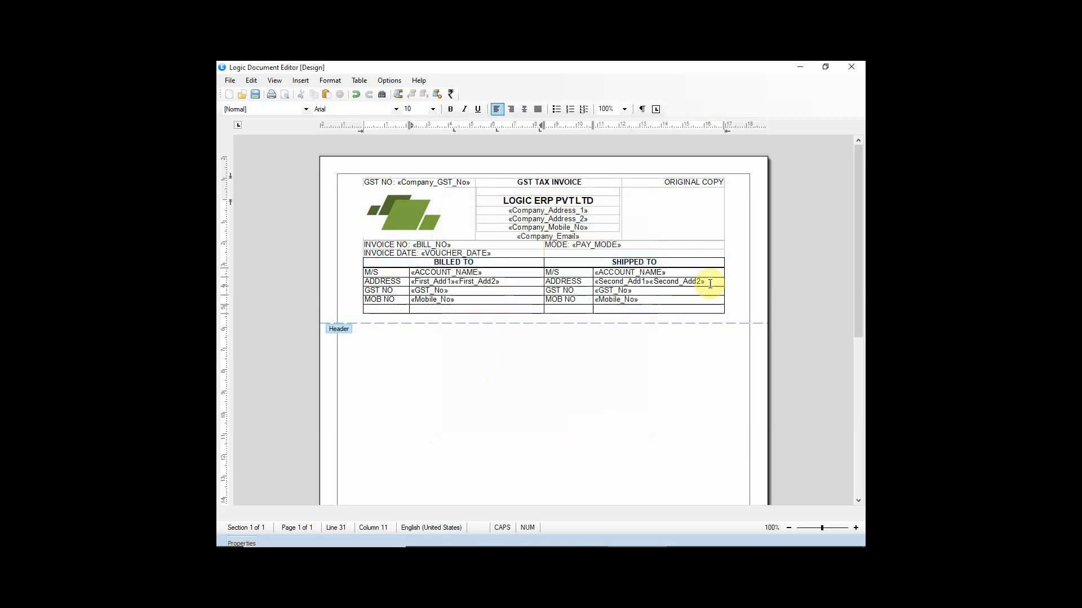
Step: Apply a Grid frame to the two rows holding INVOICE NO, MODE and INVOICE DATE
{"action": "left_click_drag", "start_coordinate": [721, 255], "coordinate": [532, 242]}
{"action": "right_click", "coordinate": [498, 246]}
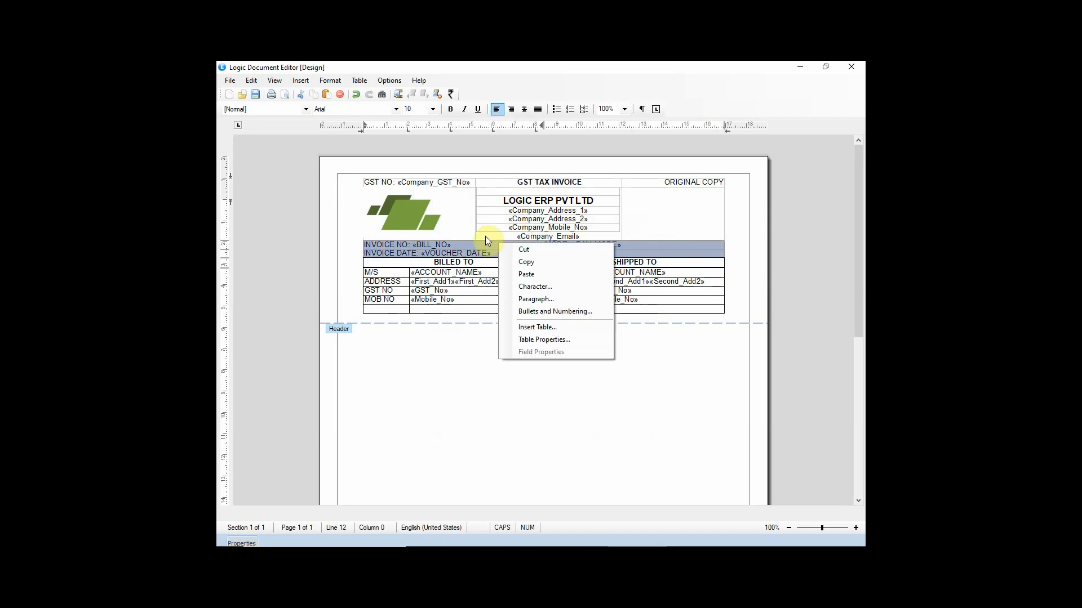
{"action": "left_click", "coordinate": [538, 340]}
{"action": "left_click", "coordinate": [627, 260]}
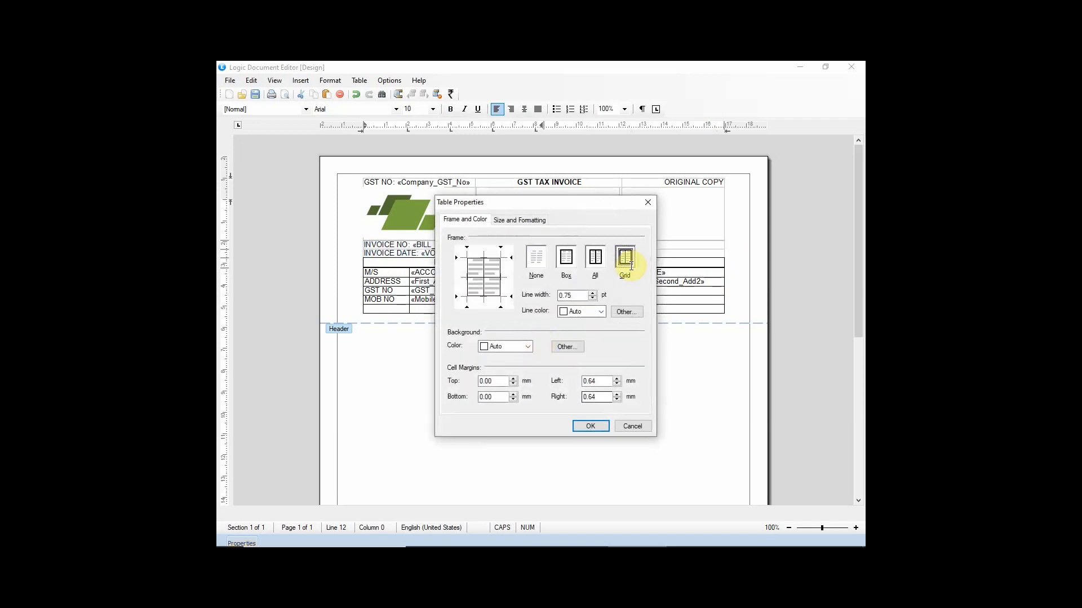
{"action": "left_click", "coordinate": [589, 427]}
{"action": "left_click", "coordinate": [559, 259]}
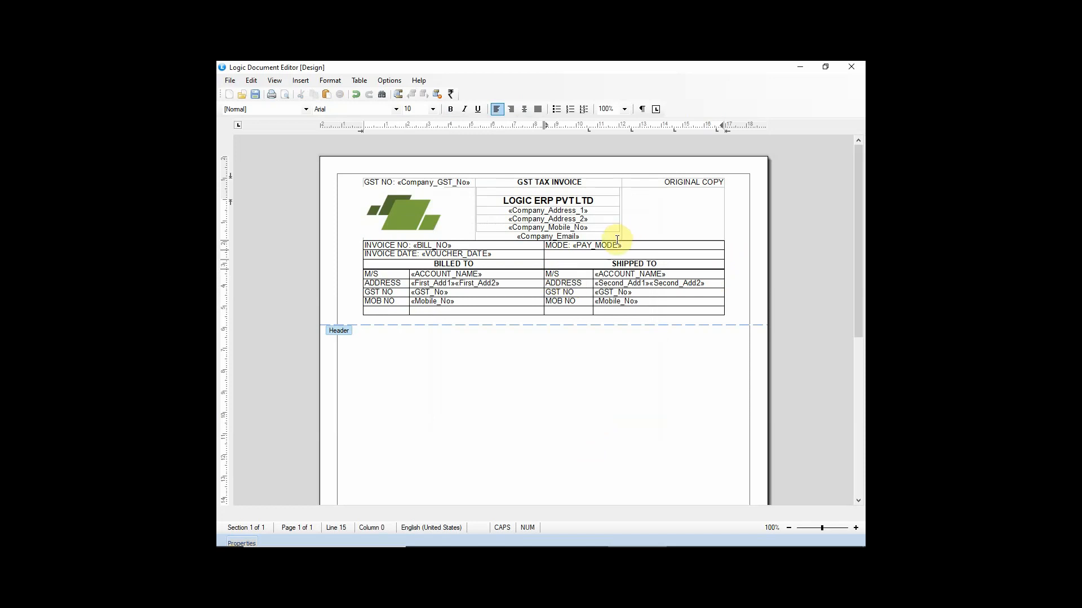
Step: Apply an All frame to the central company block, from the empty row above LOGIC ERP PVT LTD through Company_Email
{"action": "left_click_drag", "start_coordinate": [606, 236], "coordinate": [513, 195]}
{"action": "right_click", "coordinate": [547, 214]}
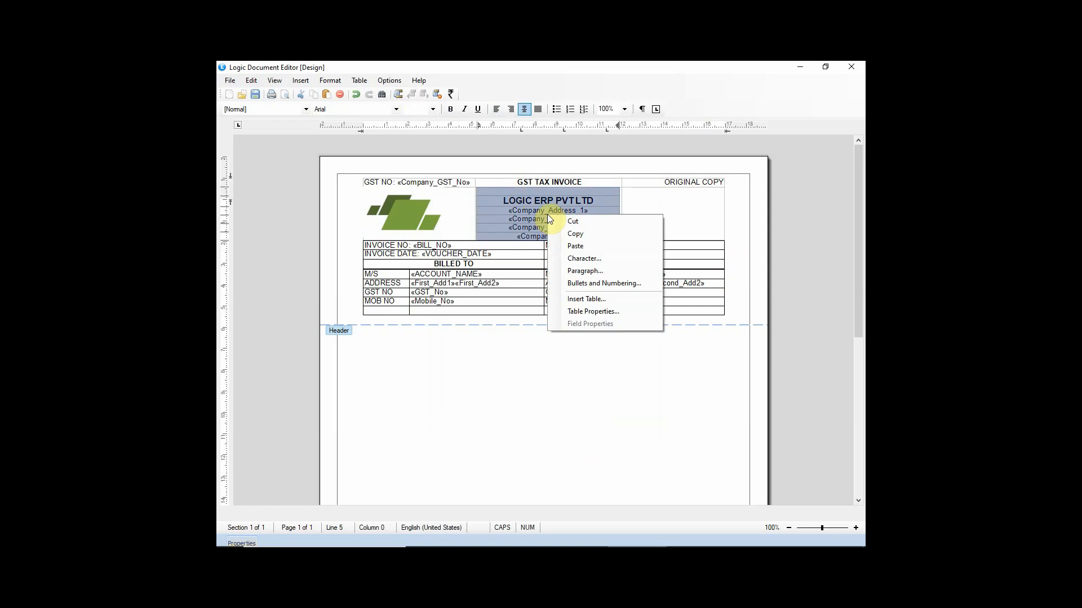
{"action": "left_click", "coordinate": [597, 311]}
{"action": "left_click", "coordinate": [568, 258]}
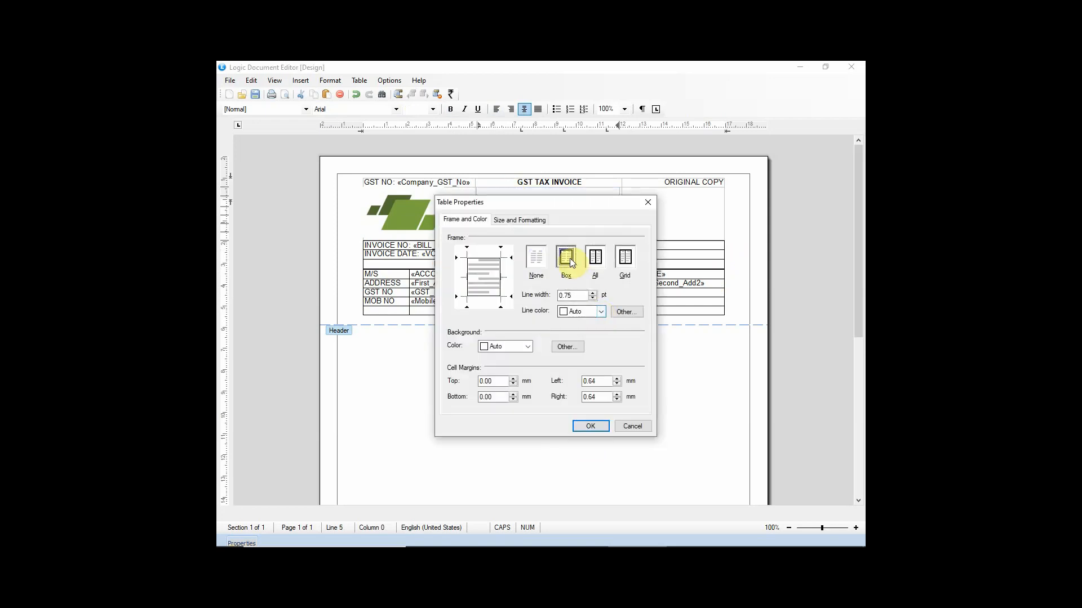
{"action": "left_click", "coordinate": [602, 260]}
{"action": "left_click", "coordinate": [591, 426]}
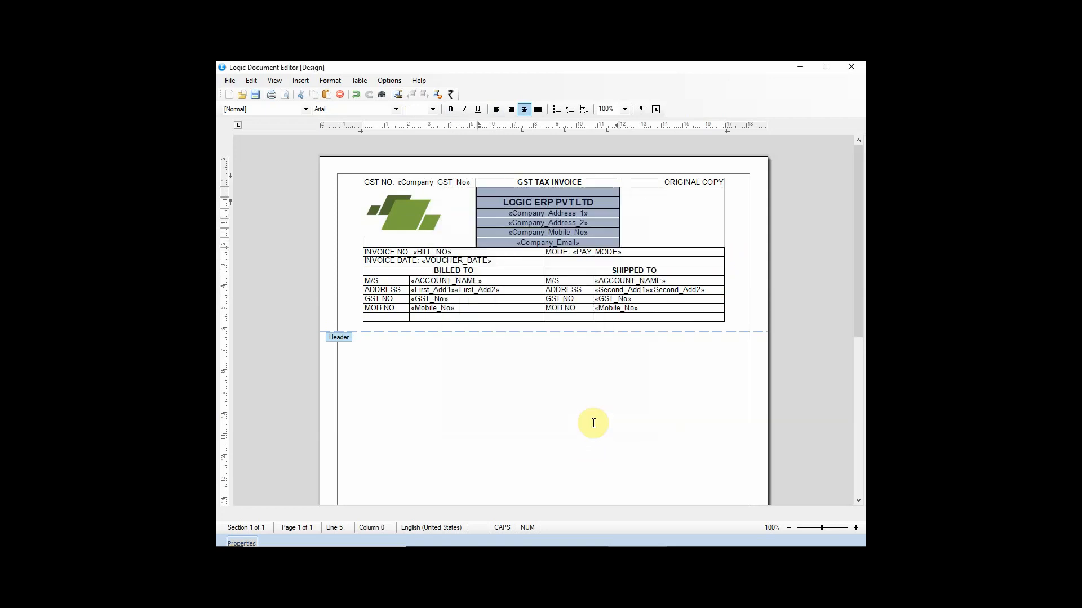
{"action": "left_click", "coordinate": [666, 223]}
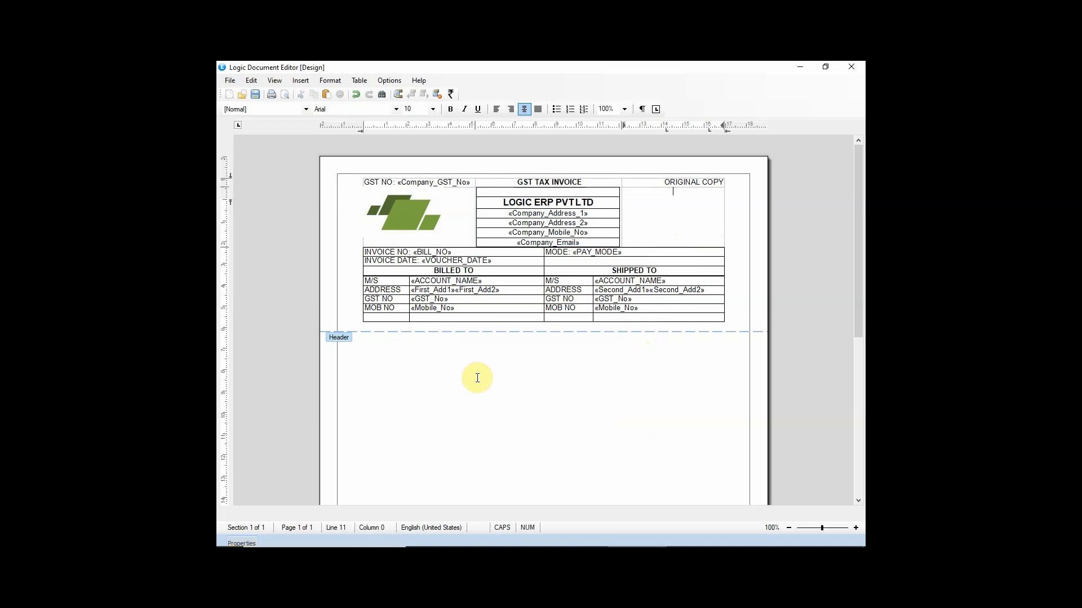
Step: Start a bound table in the document body below the header and bind it to ItemDetails, clearing the existing table settings
{"action": "left_click", "coordinate": [373, 329]}
{"action": "double_click", "coordinate": [412, 354]}
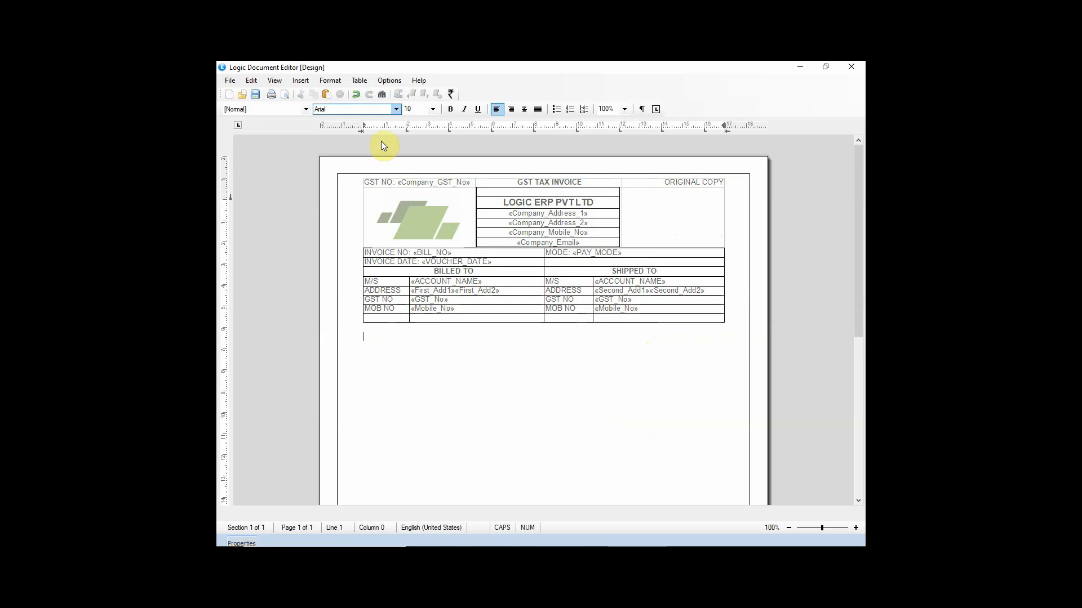
{"action": "left_click", "coordinate": [359, 80]}
{"action": "mouse_move", "coordinate": [379, 97]}
{"action": "left_click", "coordinate": [476, 93]}
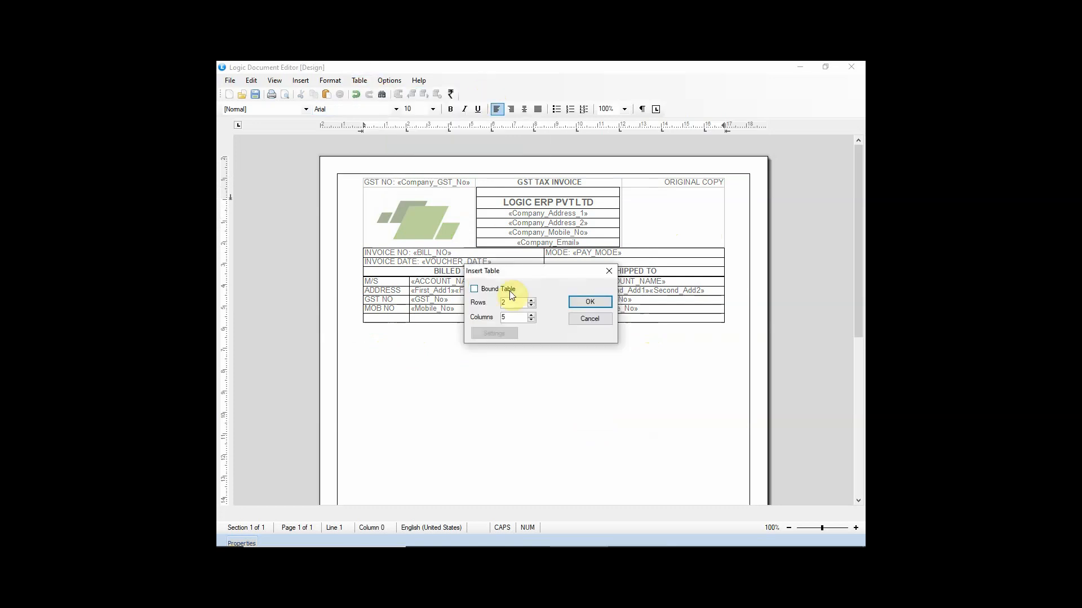
{"action": "left_click", "coordinate": [486, 290]}
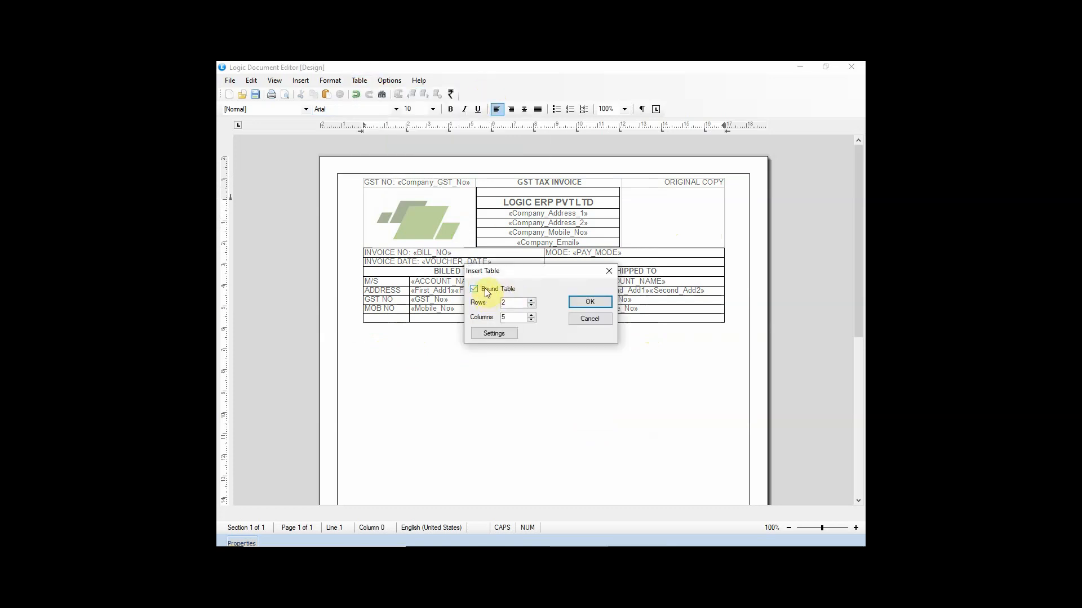
{"action": "left_click", "coordinate": [494, 333]}
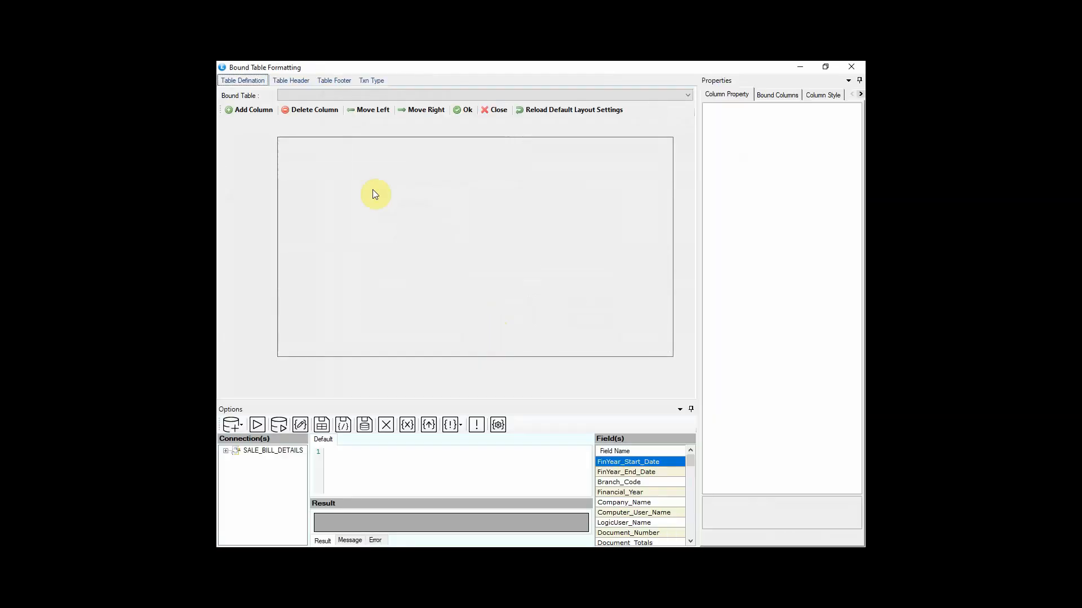
{"action": "left_click", "coordinate": [319, 96]}
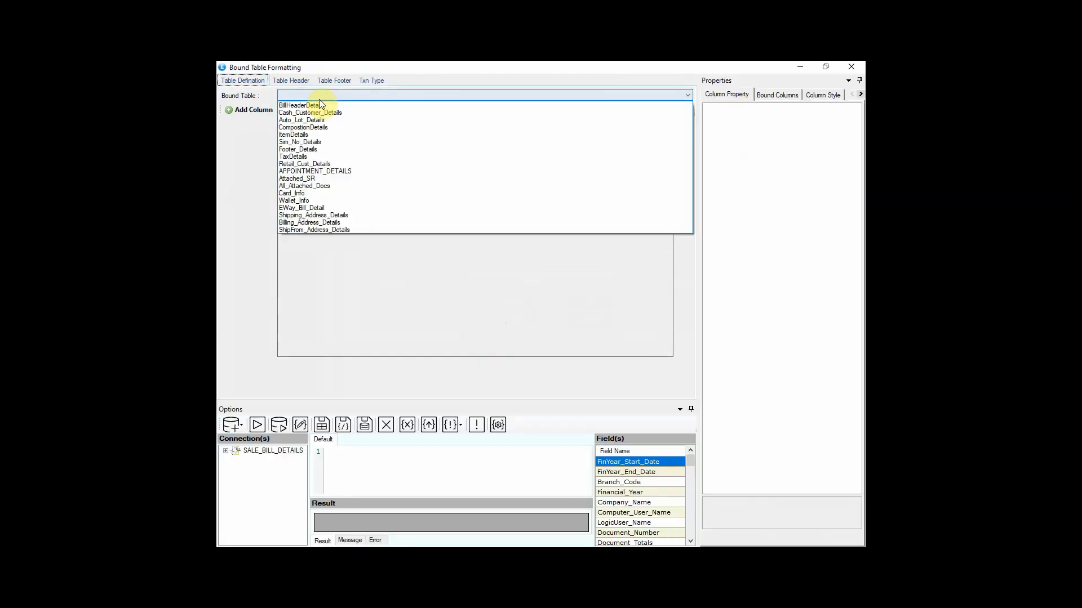
{"action": "left_click", "coordinate": [307, 135]}
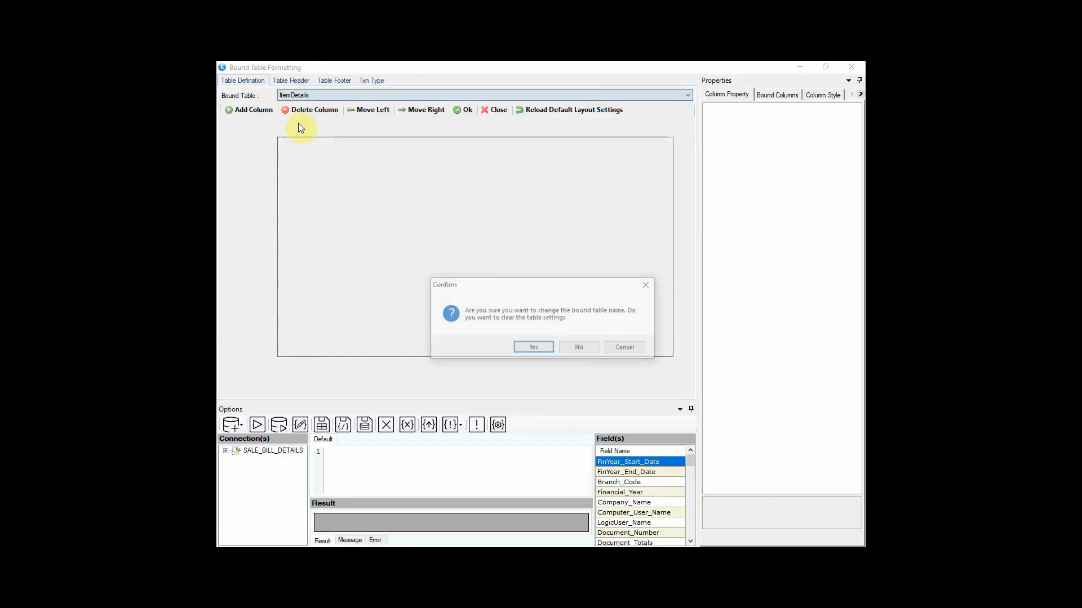
{"action": "left_click", "coordinate": [547, 351]}
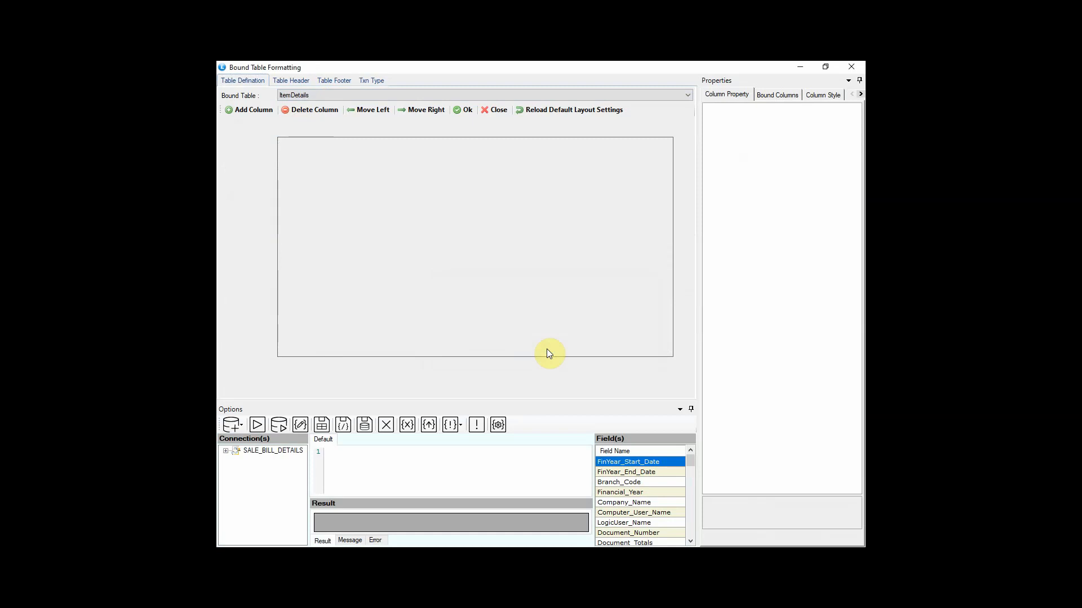
Step: Add six columns to the ItemDetails bound table
{"action": "left_click", "coordinate": [258, 110]}
{"action": "left_click", "coordinate": [258, 109]}
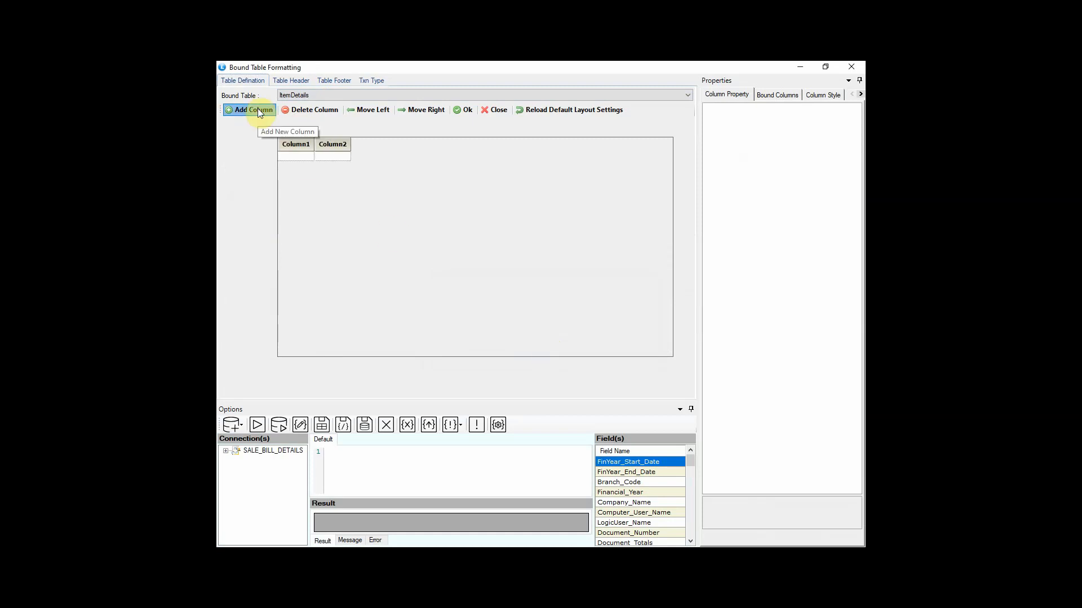
{"action": "left_click", "coordinate": [258, 109]}
{"action": "left_click", "coordinate": [258, 110]}
{"action": "left_click", "coordinate": [258, 109]}
{"action": "left_click", "coordinate": [258, 110]}
Step: Set the first column's header text to SR NO
{"action": "left_click", "coordinate": [292, 157]}
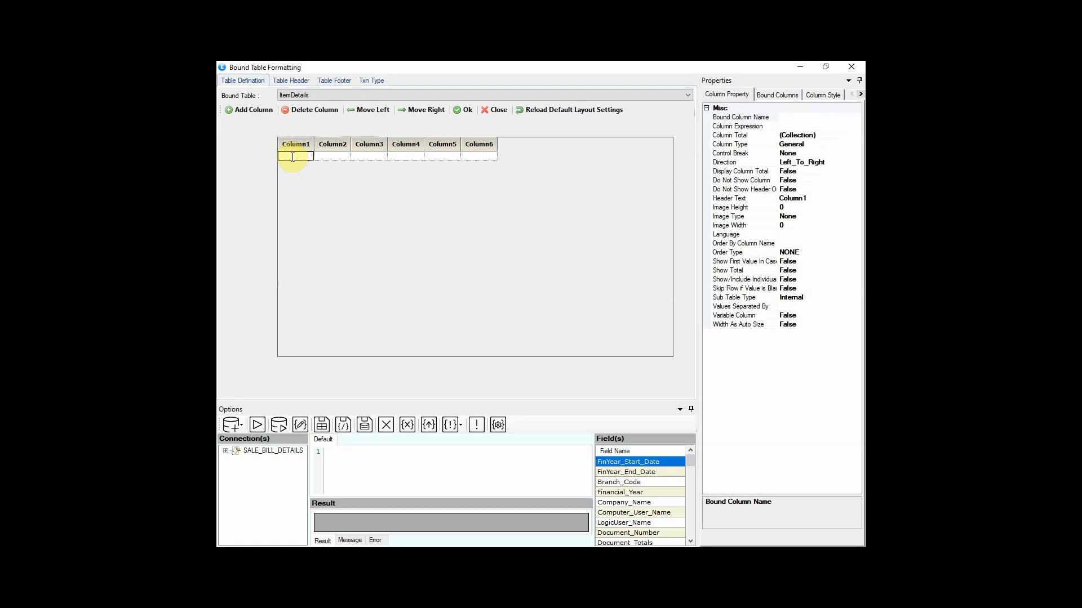
{"action": "left_click", "coordinate": [823, 199]}
{"action": "type", "text": "SR NO."}
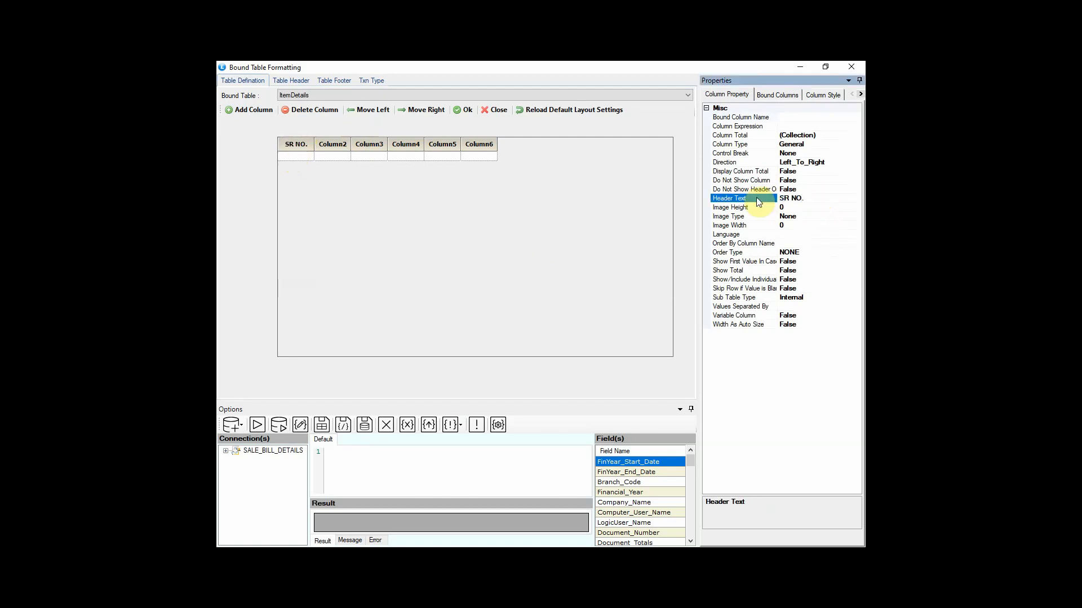
Step: Set the SR NO. column's type to SerialNumber and narrow the column slightly
{"action": "left_click", "coordinate": [828, 136]}
{"action": "left_click", "coordinate": [836, 145]}
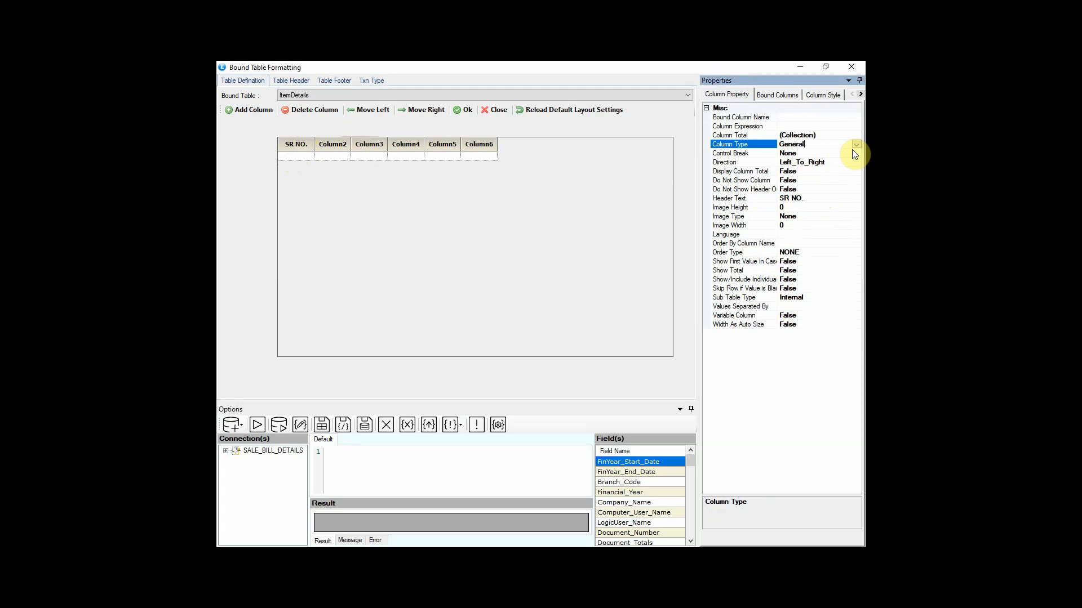
{"action": "left_click", "coordinate": [856, 145]}
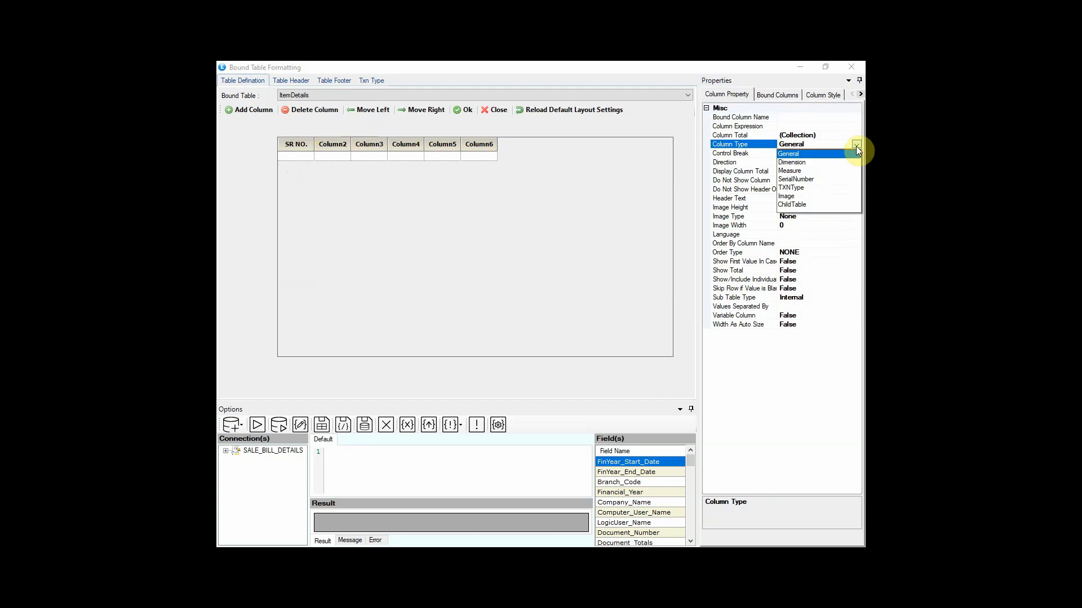
{"action": "left_click", "coordinate": [812, 181]}
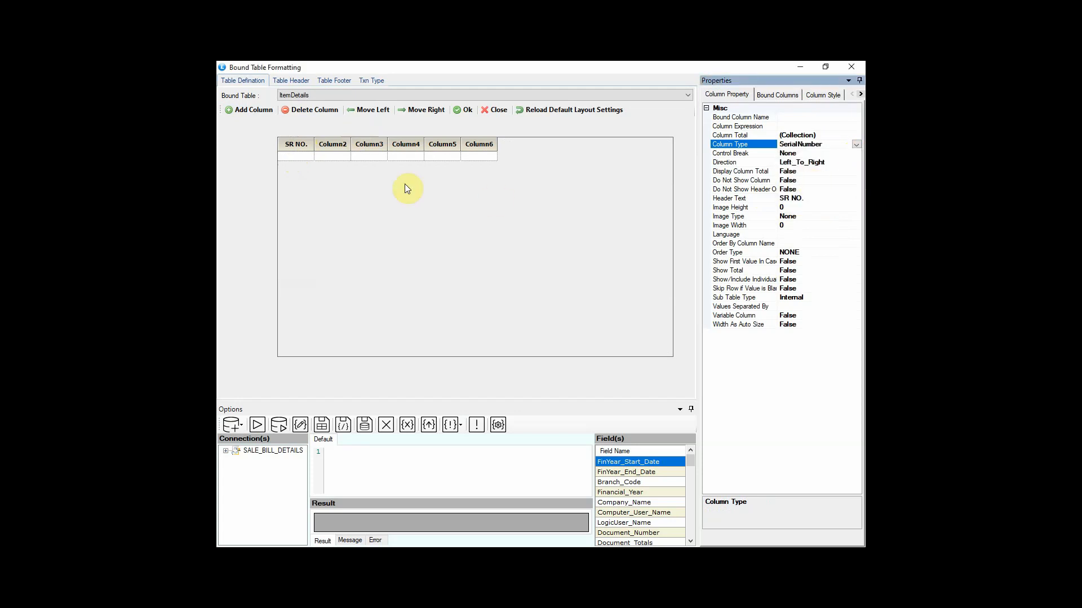
{"action": "left_click", "coordinate": [295, 157]}
{"action": "left_click_drag", "start_coordinate": [309, 145], "coordinate": [302, 145]}
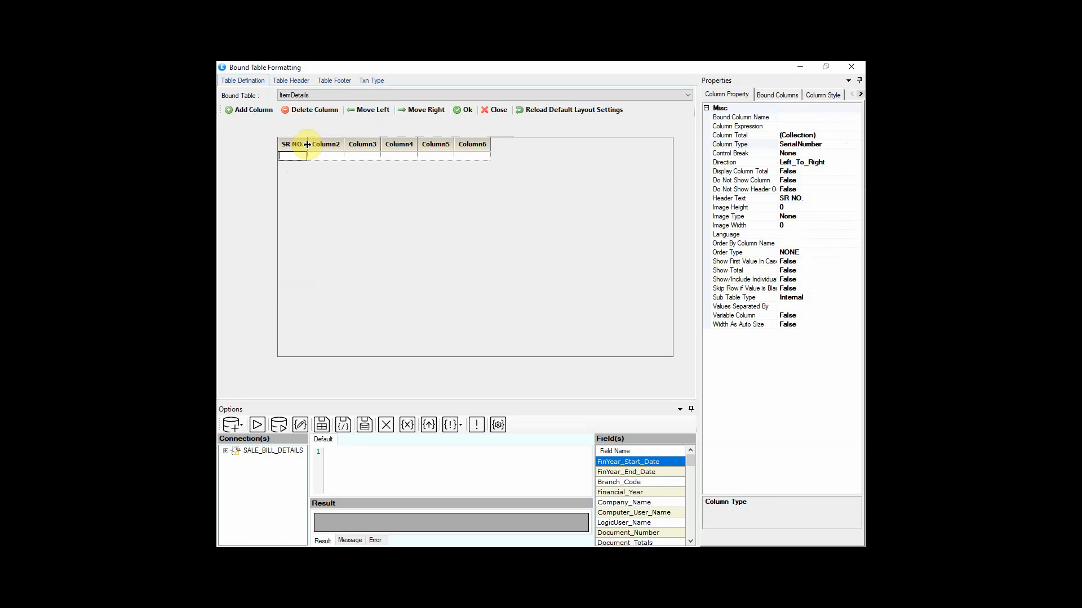
Step: Assign the ITEM_NAME field to the second table column and widen that column slightly
{"action": "left_click", "coordinate": [324, 156]}
{"action": "left_click", "coordinate": [765, 95]}
{"action": "left_click", "coordinate": [761, 107]}
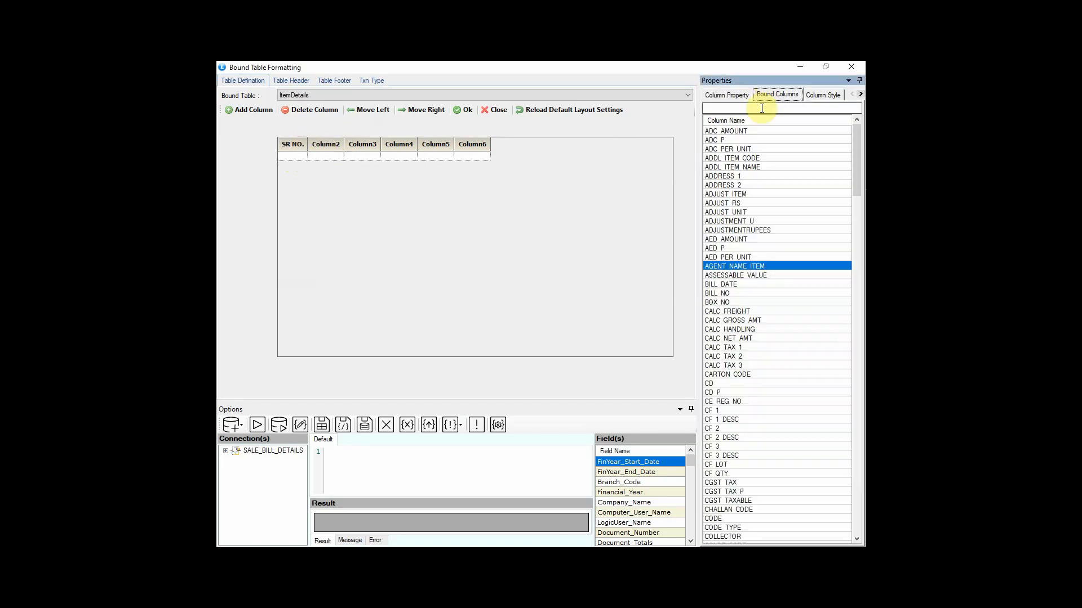
{"action": "type", "text": "ITE"}
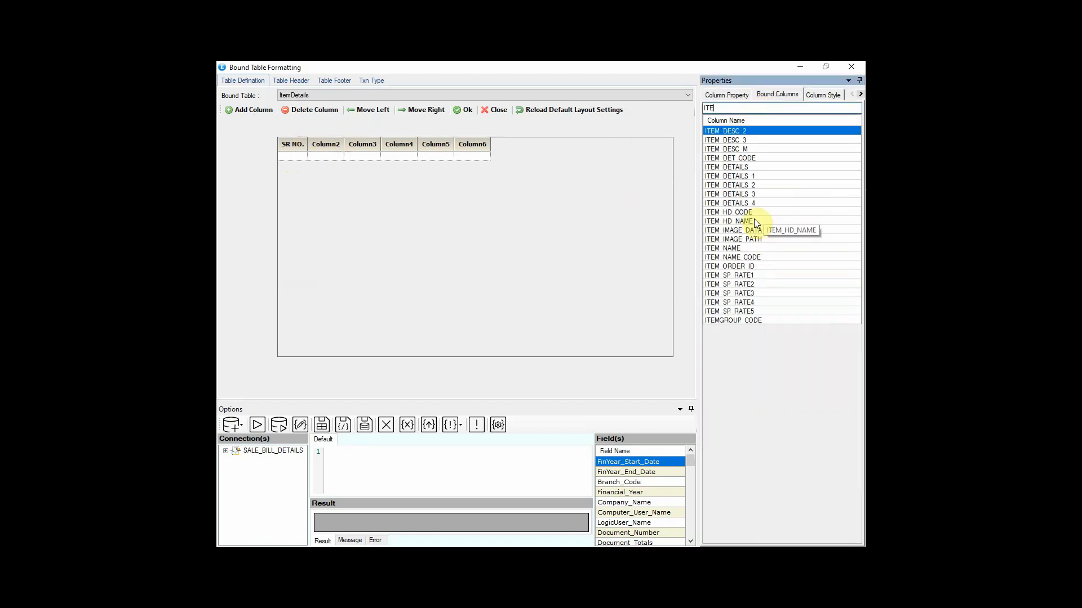
{"action": "right_click", "coordinate": [751, 247]}
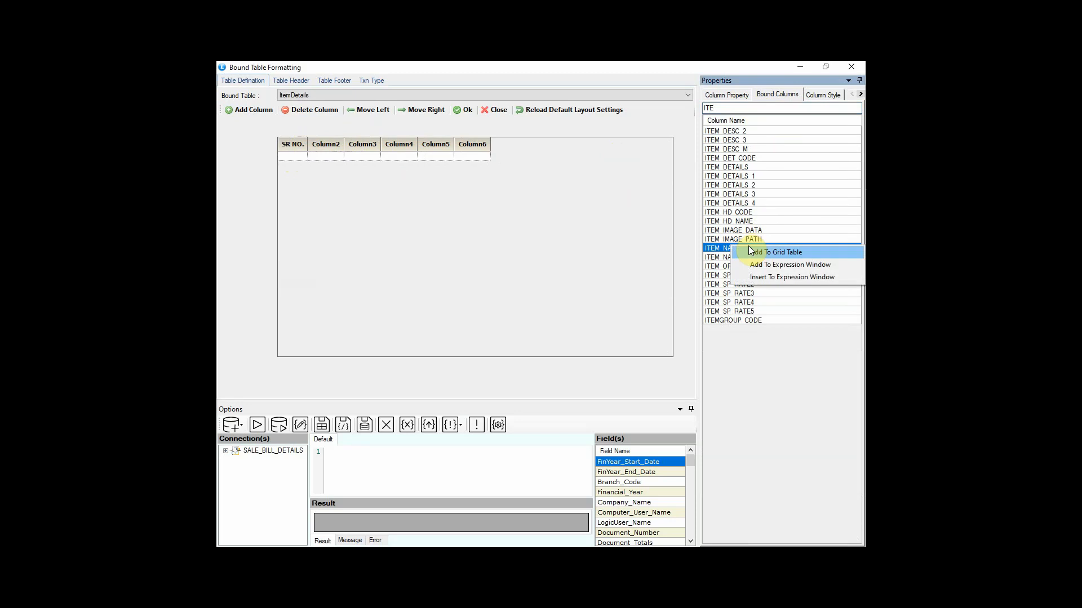
{"action": "left_click", "coordinate": [769, 254]}
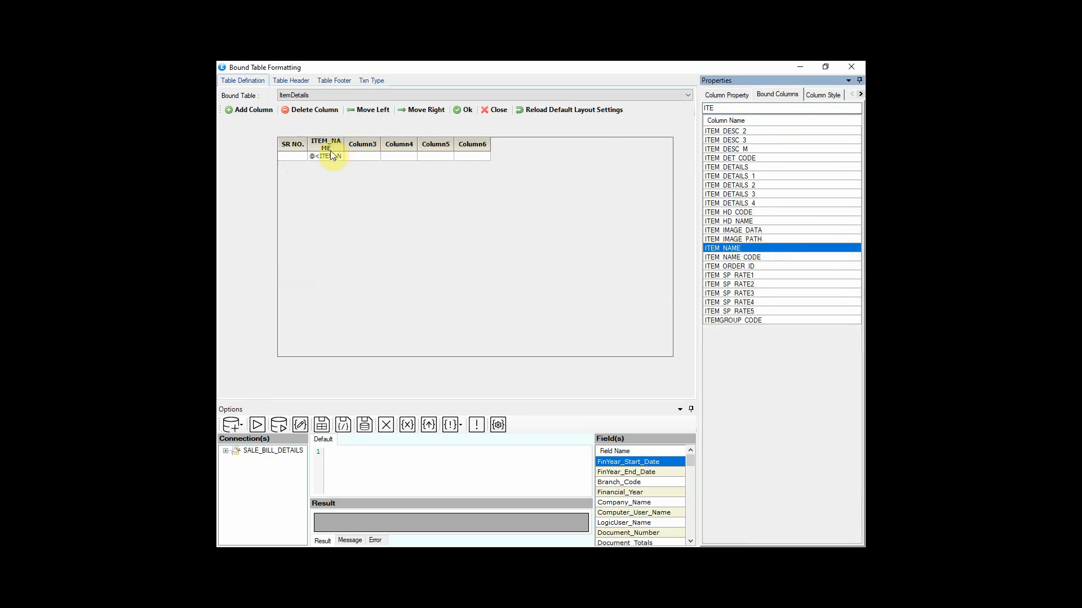
{"action": "left_click_drag", "start_coordinate": [345, 144], "coordinate": [350, 145]}
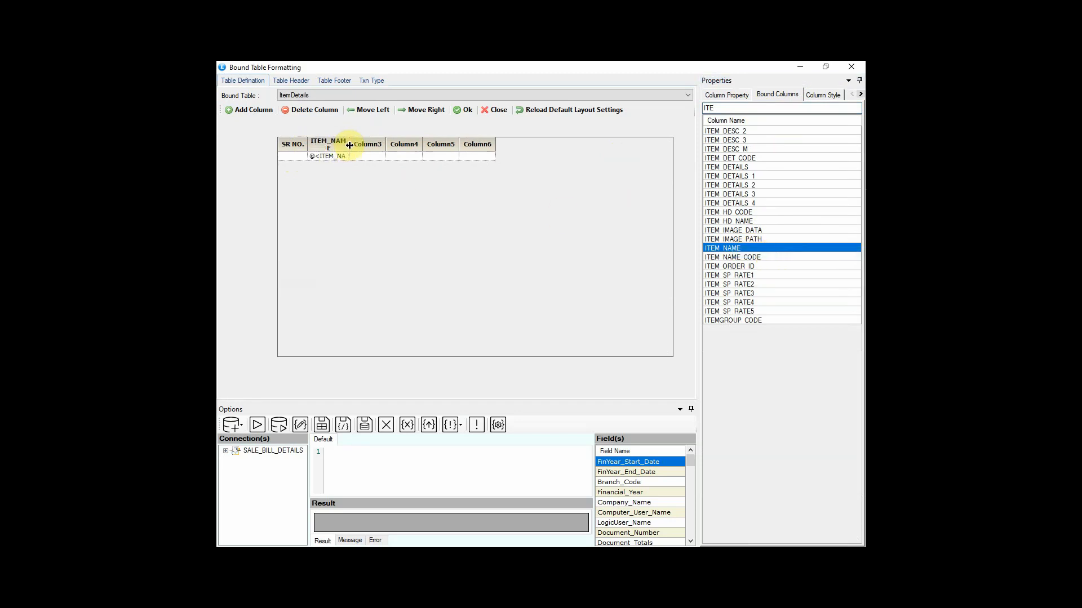
Step: Assign the COMP_NAME field to the third table column
{"action": "double_click", "coordinate": [727, 108]}
{"action": "type", "text": "CO"}
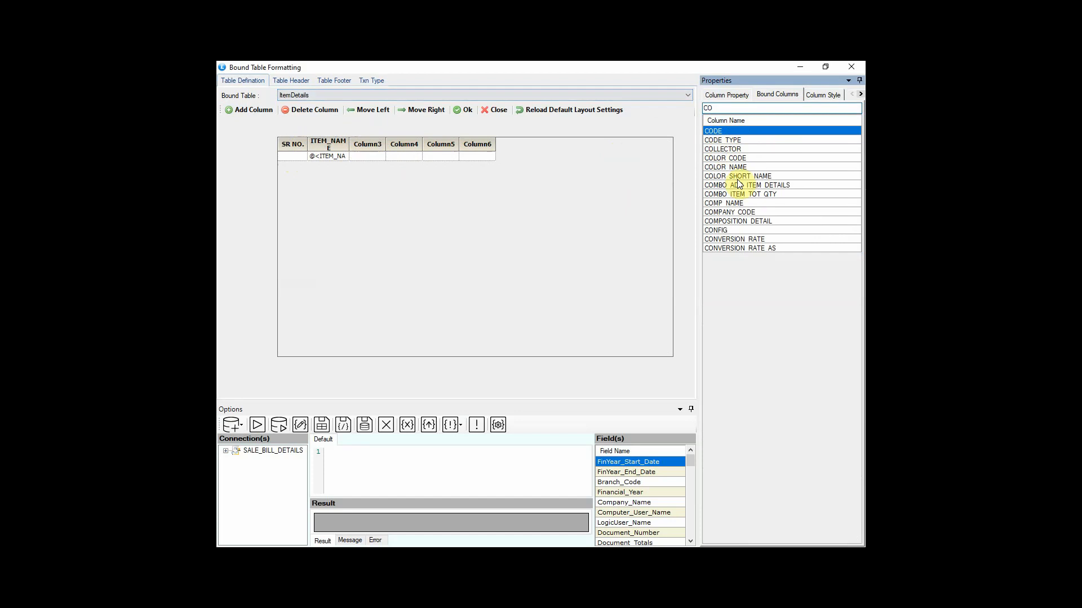
{"action": "left_click", "coordinate": [742, 203]}
{"action": "right_click", "coordinate": [743, 204]}
{"action": "left_click", "coordinate": [755, 208]}
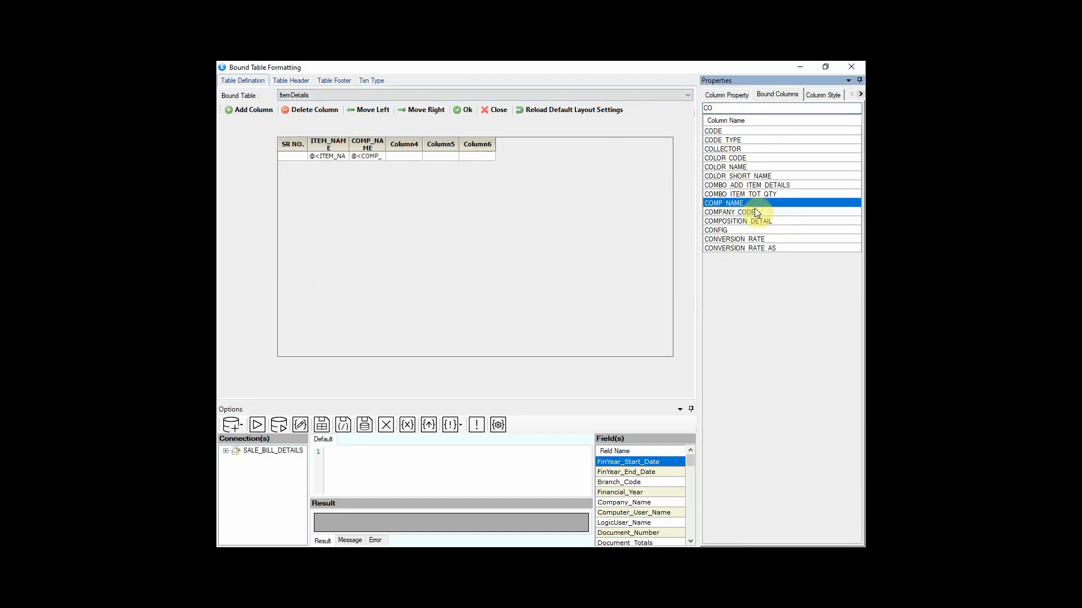
Step: Assign the HSN_CODE field to the fourth table column
{"action": "left_click", "coordinate": [404, 154]}
{"action": "left_click_drag", "start_coordinate": [718, 108], "coordinate": [670, 110]}
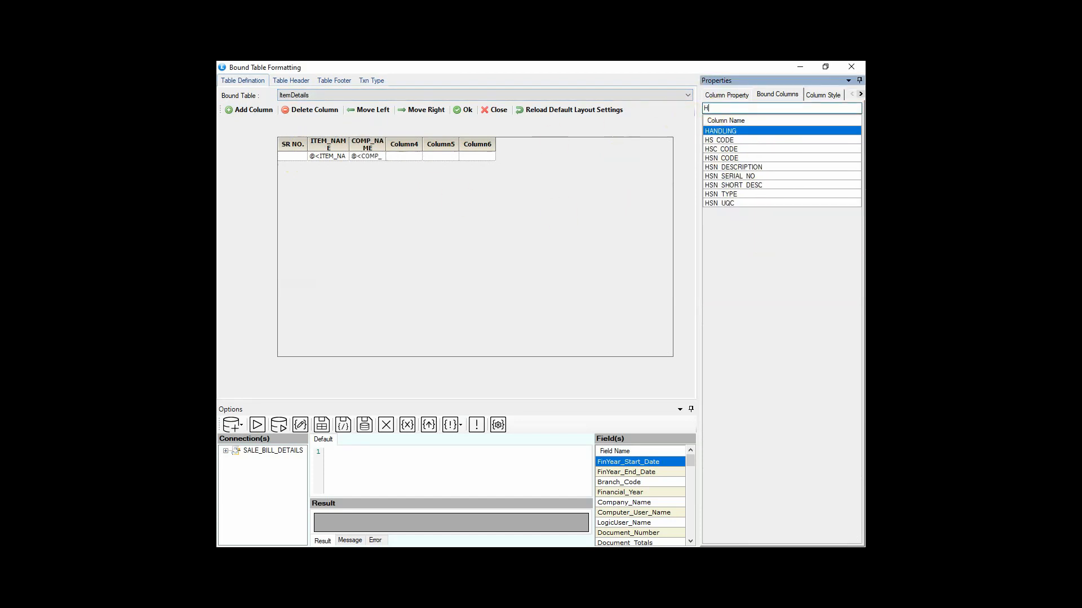
{"action": "right_click", "coordinate": [725, 156]}
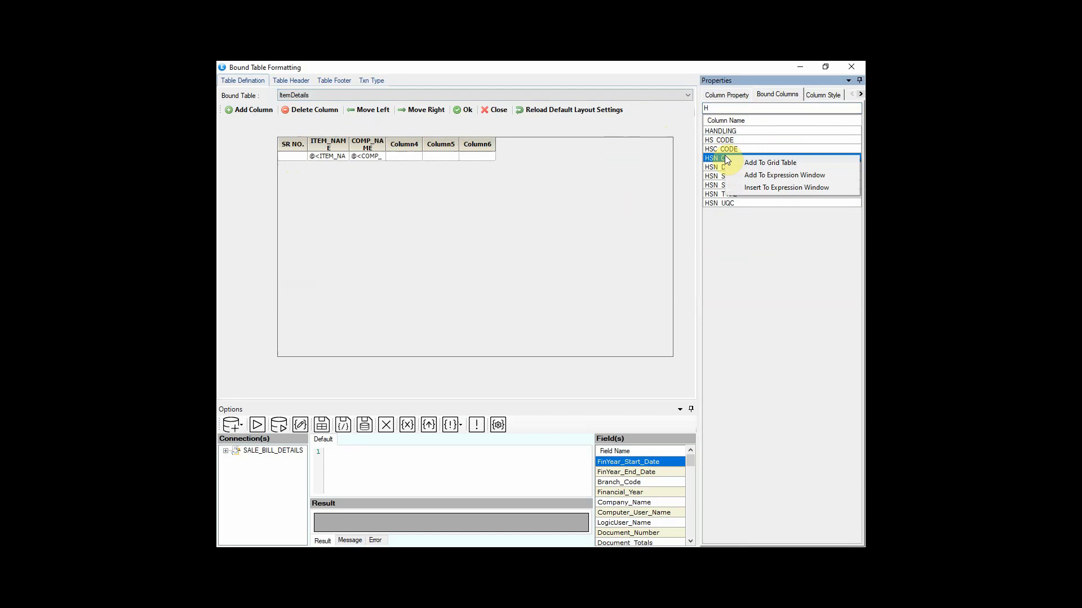
{"action": "left_click", "coordinate": [758, 160]}
Step: Assign the SL_TOTAL_QTY field to the fifth table column
{"action": "left_click", "coordinate": [440, 158]}
{"action": "left_click_drag", "start_coordinate": [725, 109], "coordinate": [654, 104]}
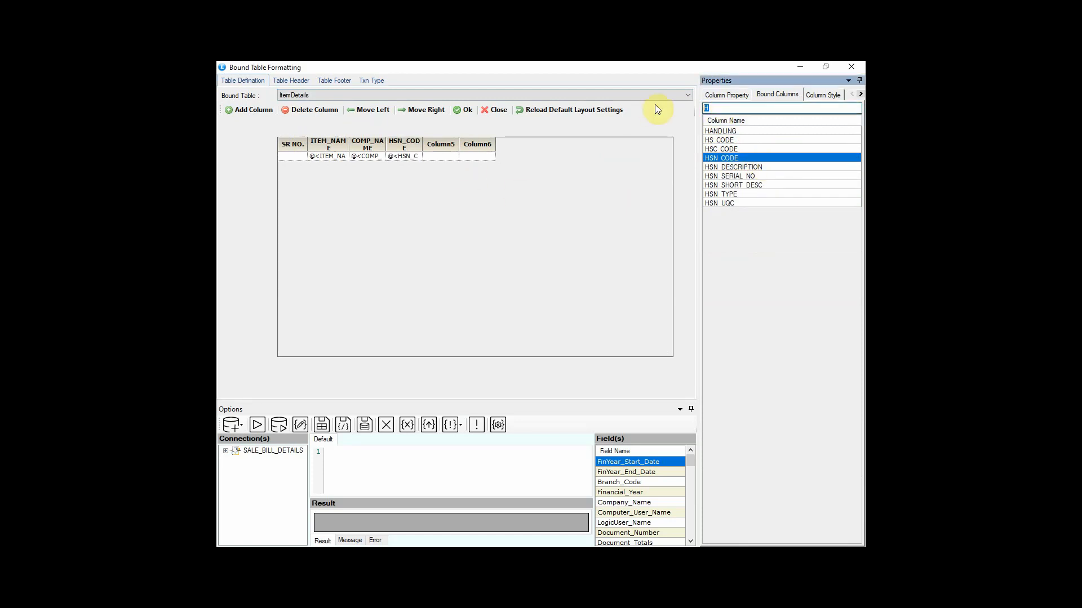
{"action": "type", "text": "SL"}
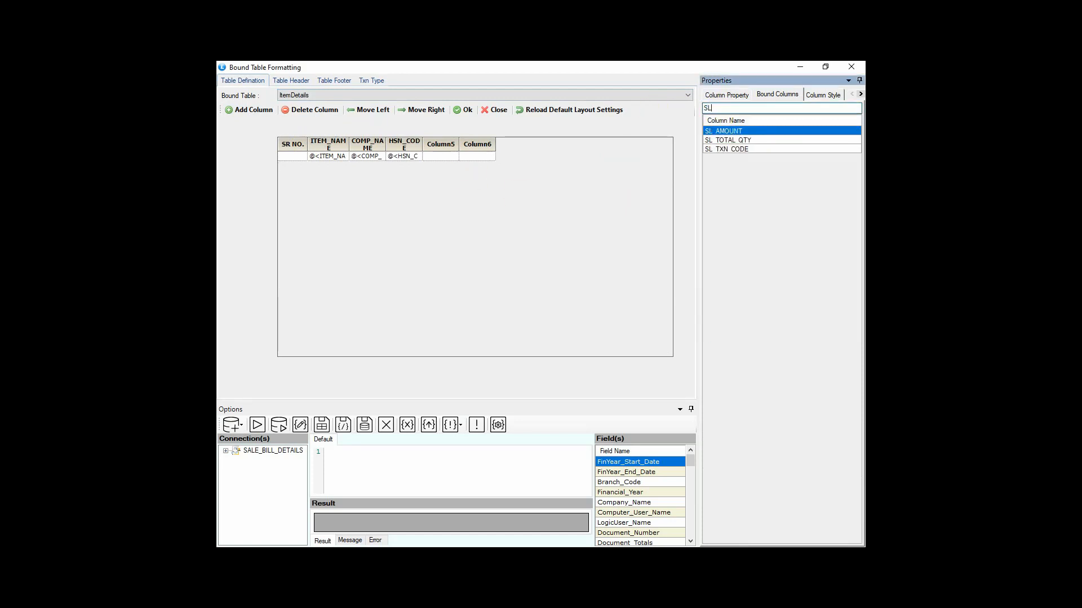
{"action": "right_click", "coordinate": [736, 140]}
{"action": "left_click", "coordinate": [748, 145]}
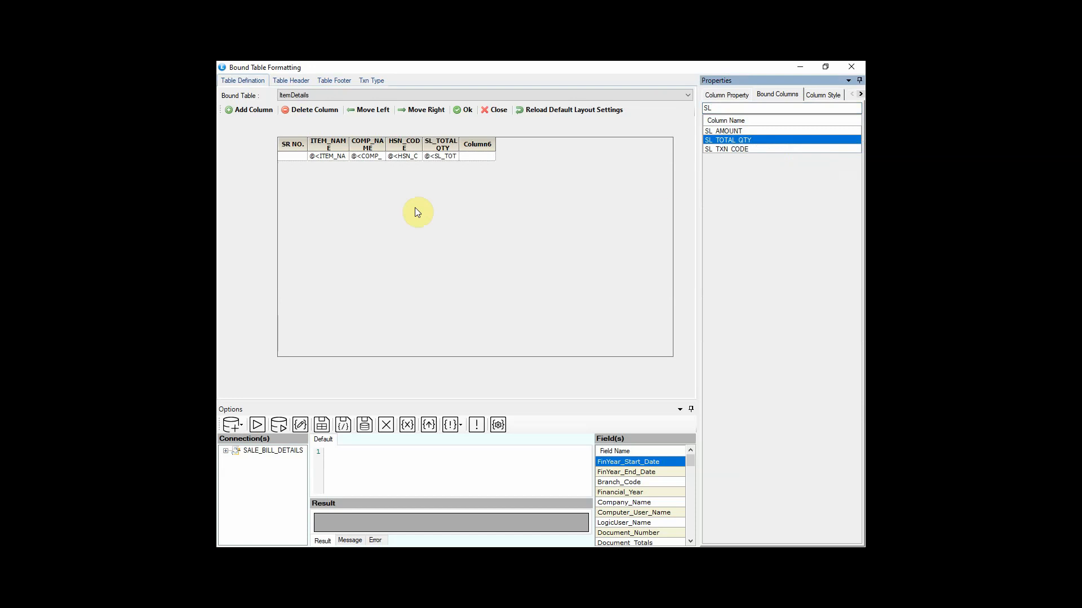
Step: Assign the RATE field to the sixth table column
{"action": "left_click", "coordinate": [485, 158]}
{"action": "left_click_drag", "start_coordinate": [718, 108], "coordinate": [690, 108]}
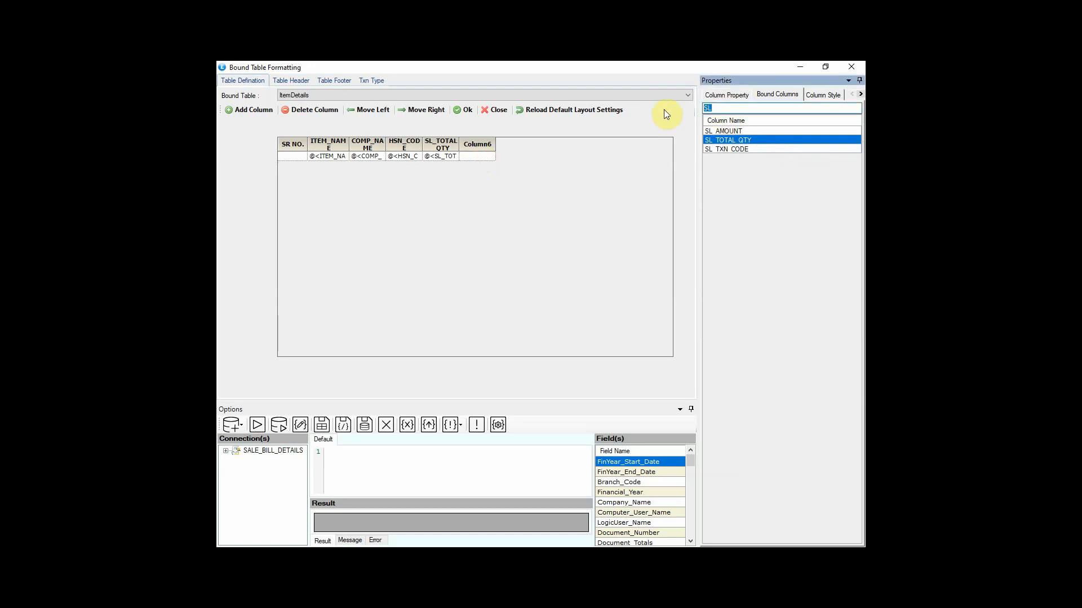
{"action": "type", "text": "RAT"}
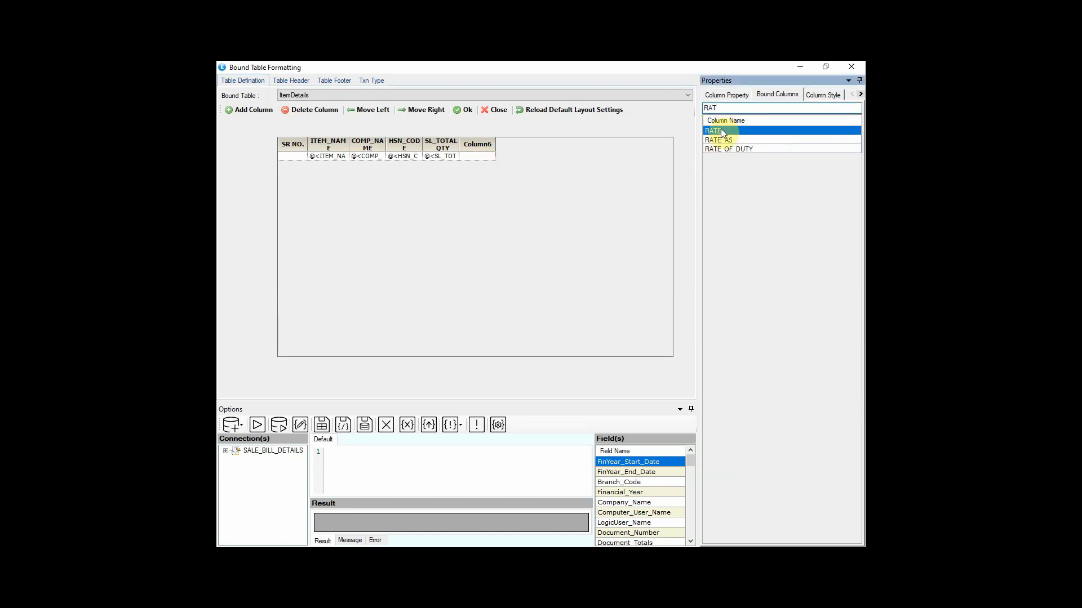
{"action": "right_click", "coordinate": [721, 128]}
{"action": "left_click", "coordinate": [759, 132]}
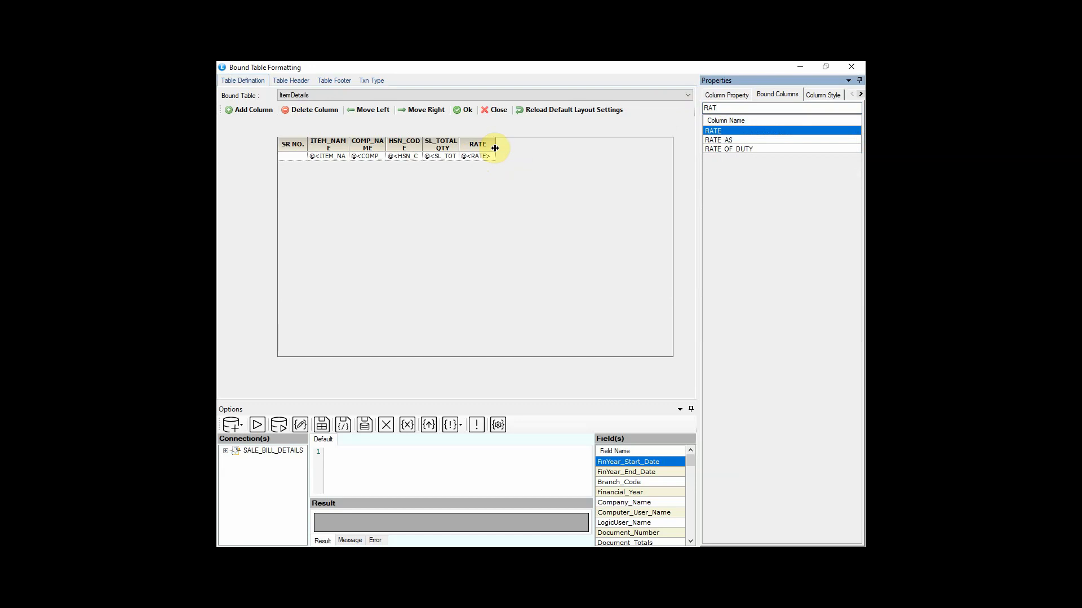
Step: Add two more table columns and assign the TAX_TOTAL_P field to the seventh column
{"action": "double_click", "coordinate": [257, 110]}
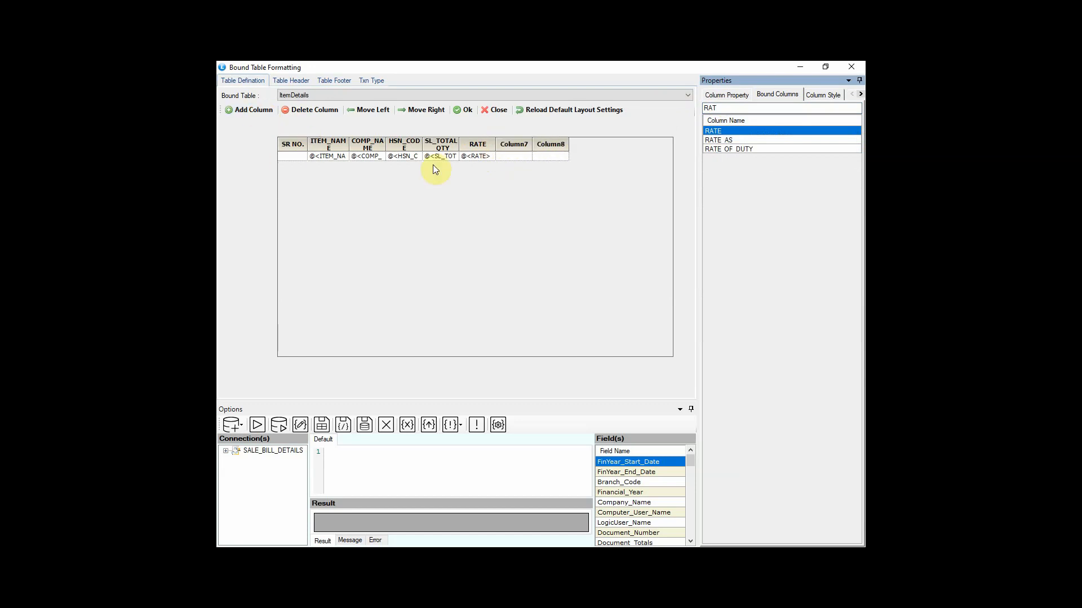
{"action": "left_click", "coordinate": [515, 157]}
{"action": "double_click", "coordinate": [756, 108]}
{"action": "type", "text": "TAX"}
{"action": "left_click", "coordinate": [737, 211]}
{"action": "right_click", "coordinate": [737, 211]}
{"action": "left_click", "coordinate": [758, 217]}
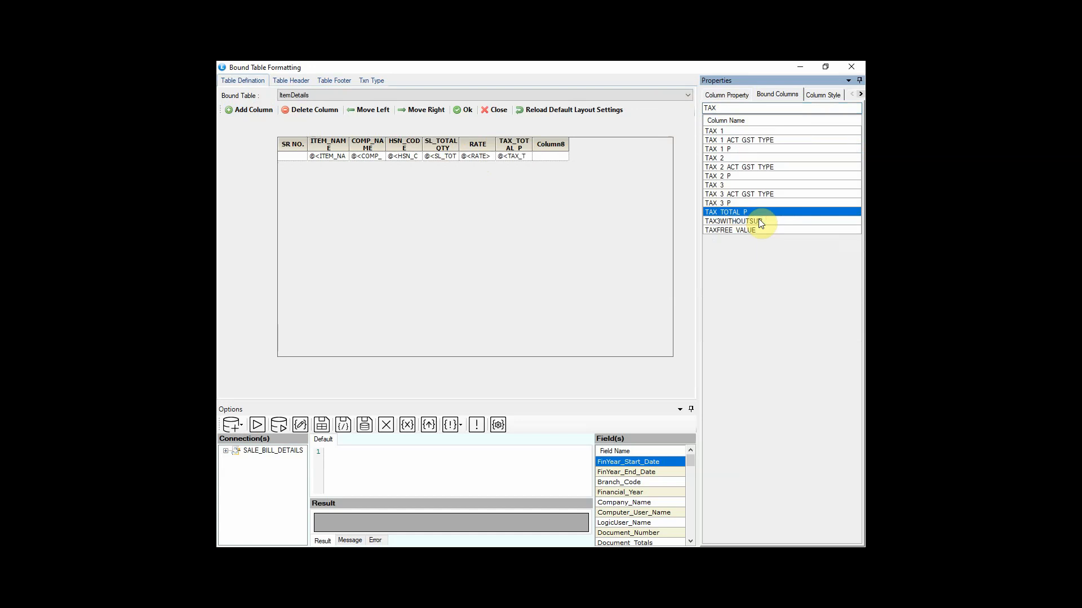
Step: Assign the CD_P field to the eighth table column
{"action": "double_click", "coordinate": [710, 107]}
{"action": "type", "text": "CD"}
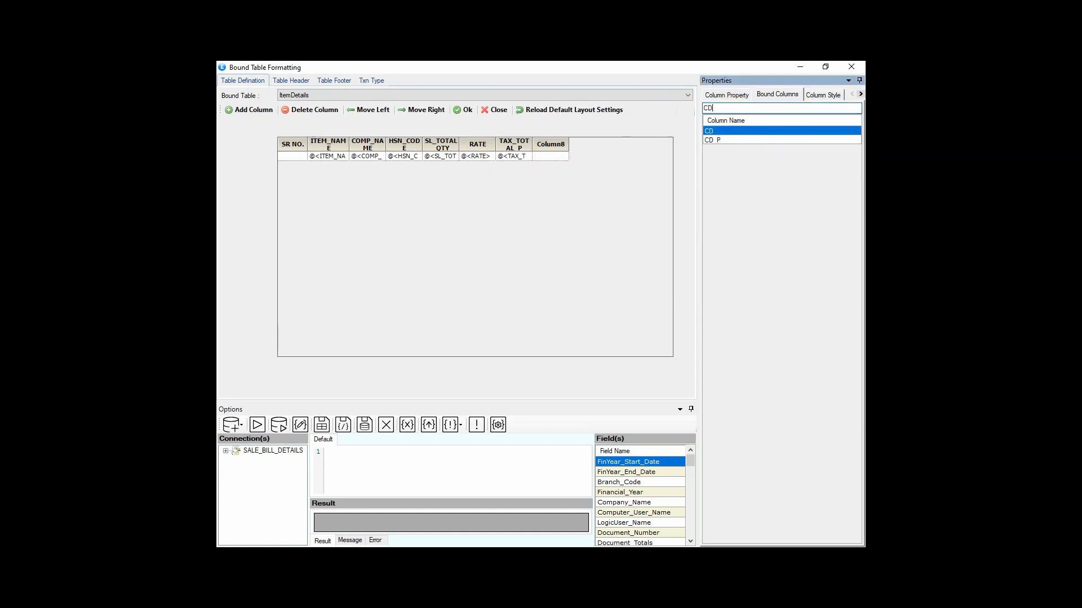
{"action": "left_click", "coordinate": [728, 141]}
{"action": "right_click", "coordinate": [728, 141]}
{"action": "left_click", "coordinate": [758, 147]}
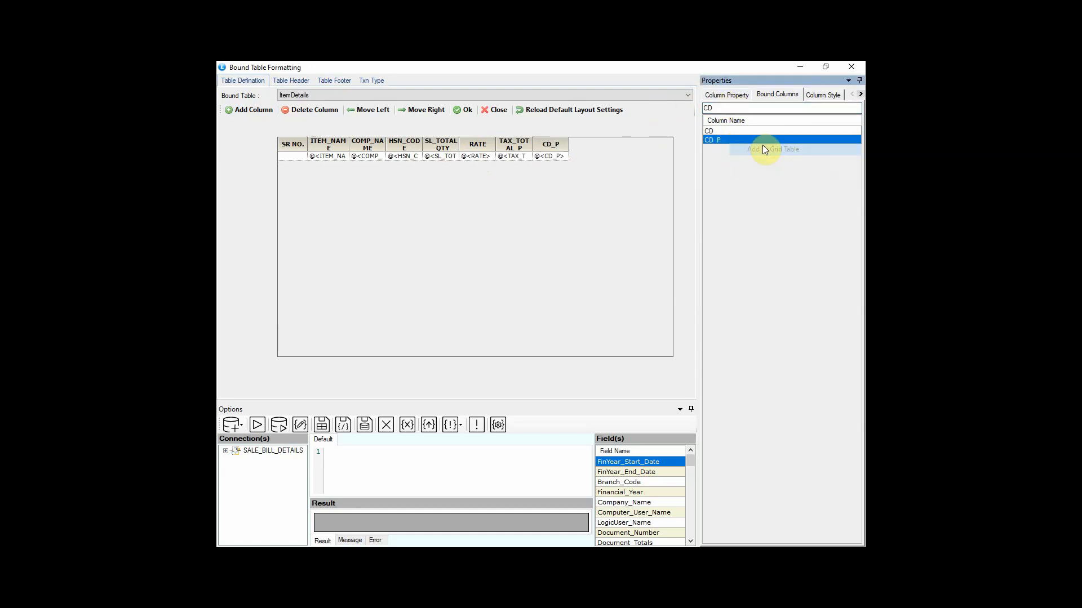
Step: Add two more table columns and assign the GROSS_AMOUNT field to the ninth column
{"action": "left_click", "coordinate": [259, 110]}
{"action": "left_click", "coordinate": [260, 109]}
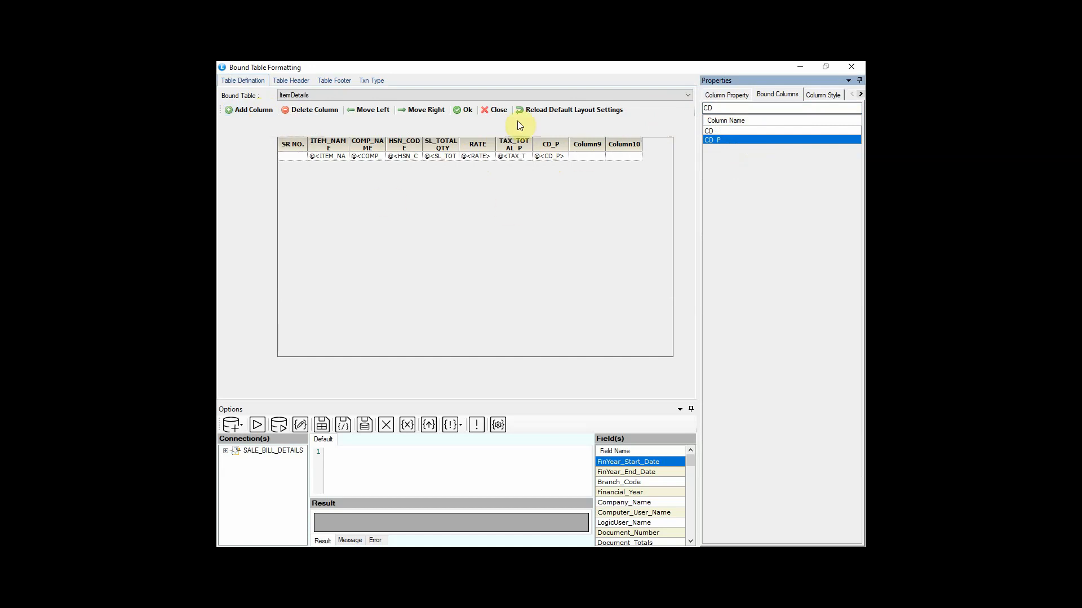
{"action": "left_click", "coordinate": [587, 156]}
{"action": "left_click", "coordinate": [730, 108]}
{"action": "double_click", "coordinate": [729, 108]}
{"action": "type", "text": "GR"}
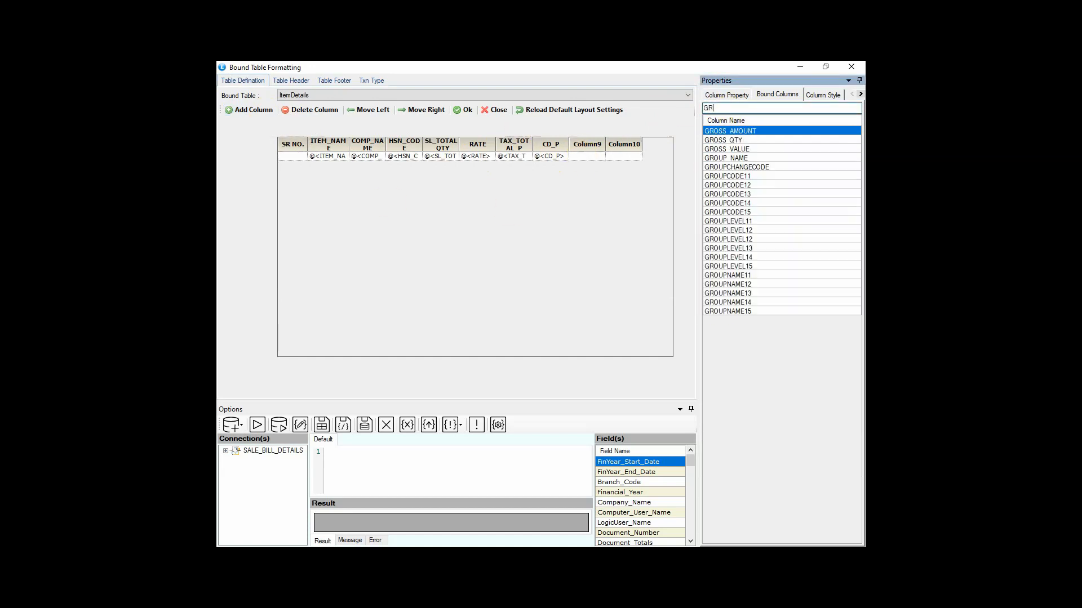
{"action": "right_click", "coordinate": [738, 129]}
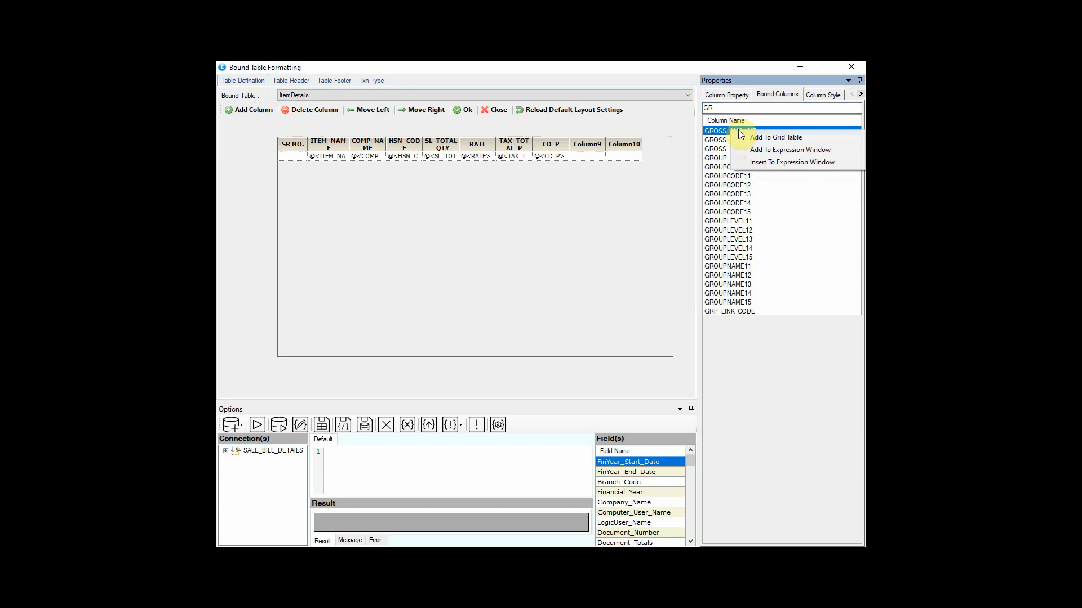
{"action": "left_click", "coordinate": [762, 140]}
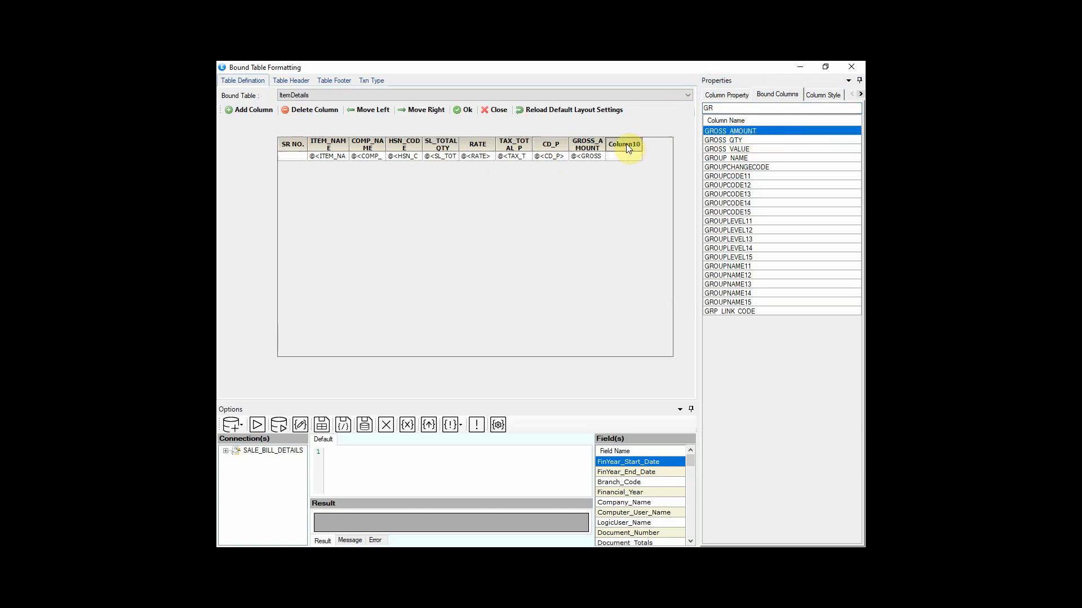
Step: Delete the unused tenth column and clear the bound-column search filter
{"action": "left_click", "coordinate": [326, 110]}
{"action": "left_click", "coordinate": [726, 108]}
{"action": "key", "text": "BackSpace"}
{"action": "key", "text": "BackSpace"}
Step: Change the second column's header text to ITEM NAME in its column properties
{"action": "left_click", "coordinate": [737, 95]}
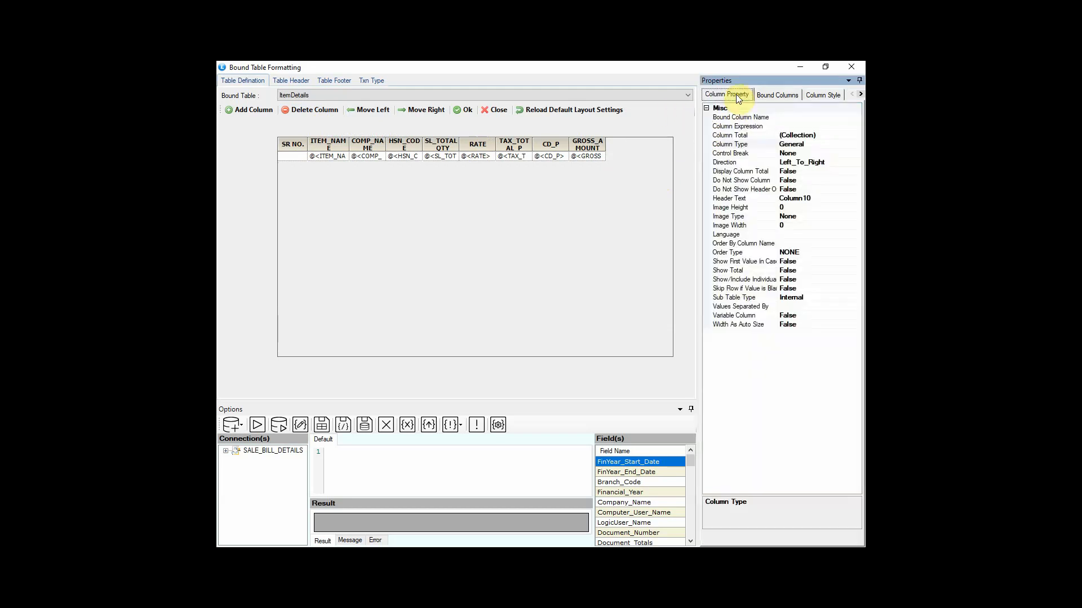
{"action": "left_click", "coordinate": [337, 144]}
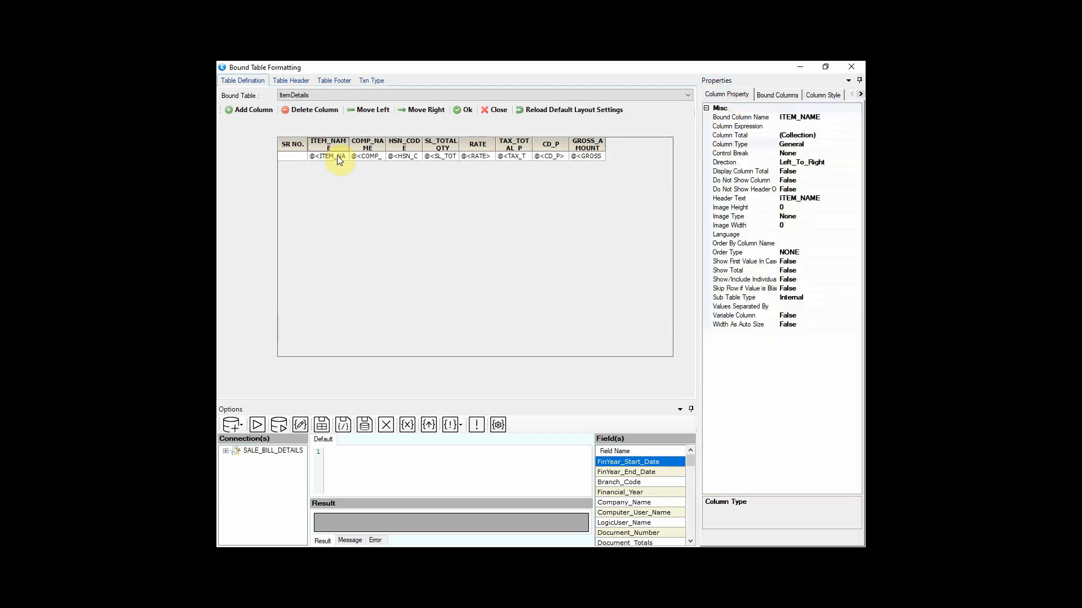
{"action": "left_click", "coordinate": [801, 198]}
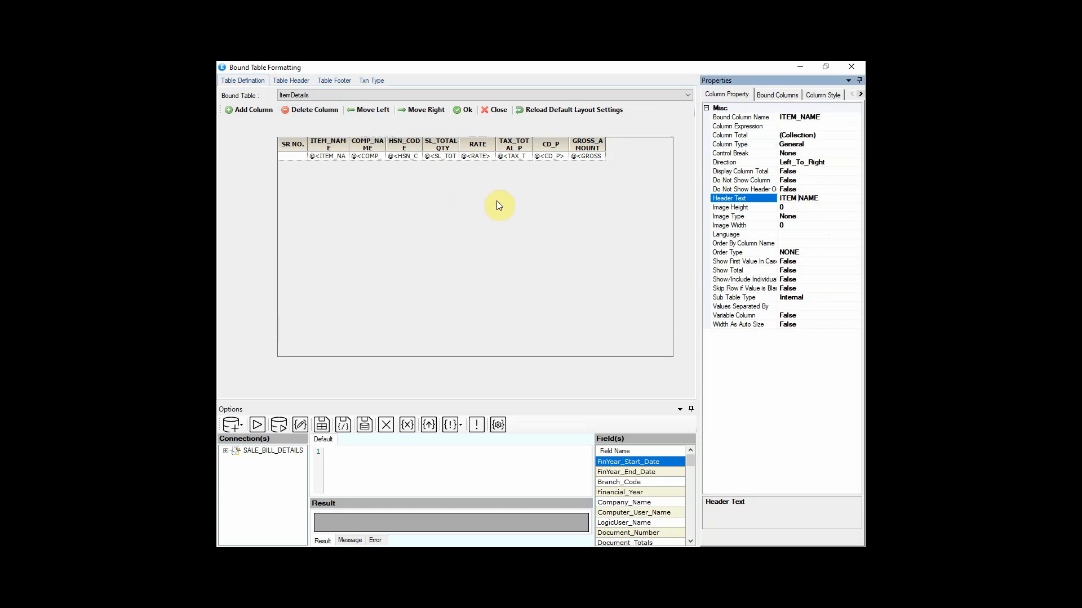
{"action": "key", "text": "Return"}
Step: Change the header text of the COMP_NAME column to COMPANY
{"action": "left_click", "coordinate": [367, 145]}
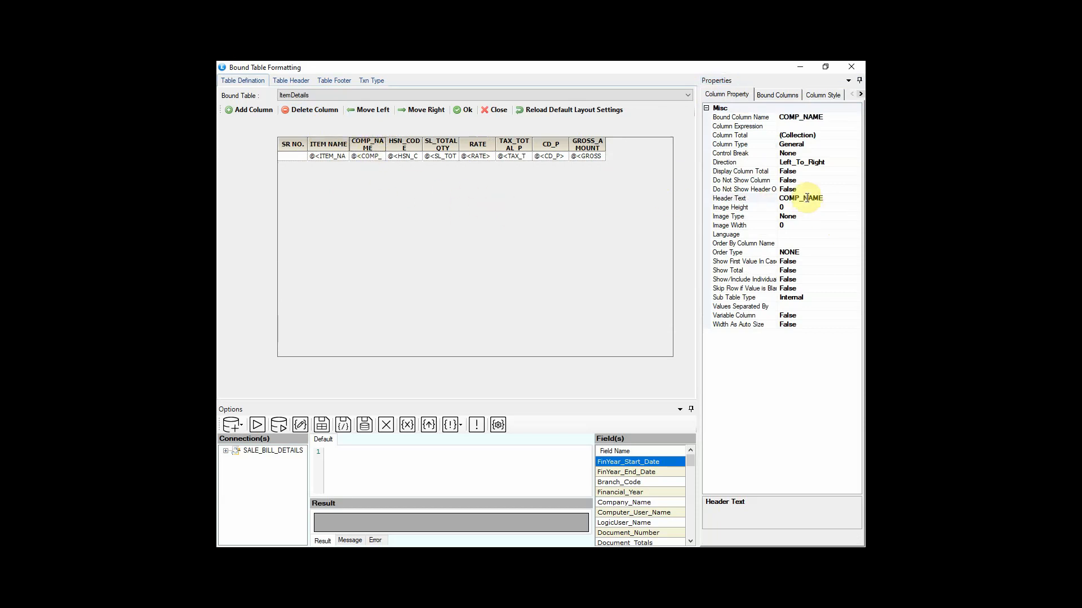
{"action": "left_click", "coordinate": [831, 200]}
{"action": "left_click_drag", "start_coordinate": [832, 200], "coordinate": [799, 199]}
{"action": "type", "text": "ANT"}
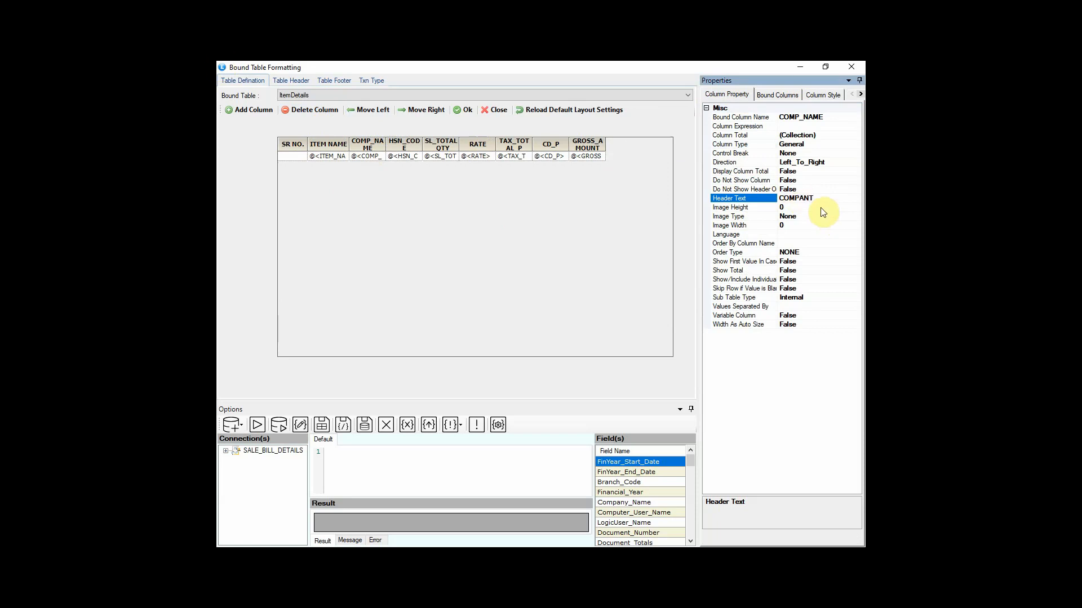
{"action": "type", "text": "Y"}
{"action": "key", "text": "Return"}
Step: Shorten the header text of the HSN_CODE column to HSN
{"action": "left_click", "coordinate": [402, 146]}
{"action": "mouse_move", "coordinate": [807, 200]}
{"action": "left_mouse_down"}
{"action": "mouse_move", "coordinate": [823, 198]}
{"action": "mouse_move", "coordinate": [801, 198]}
{"action": "left_mouse_up"}
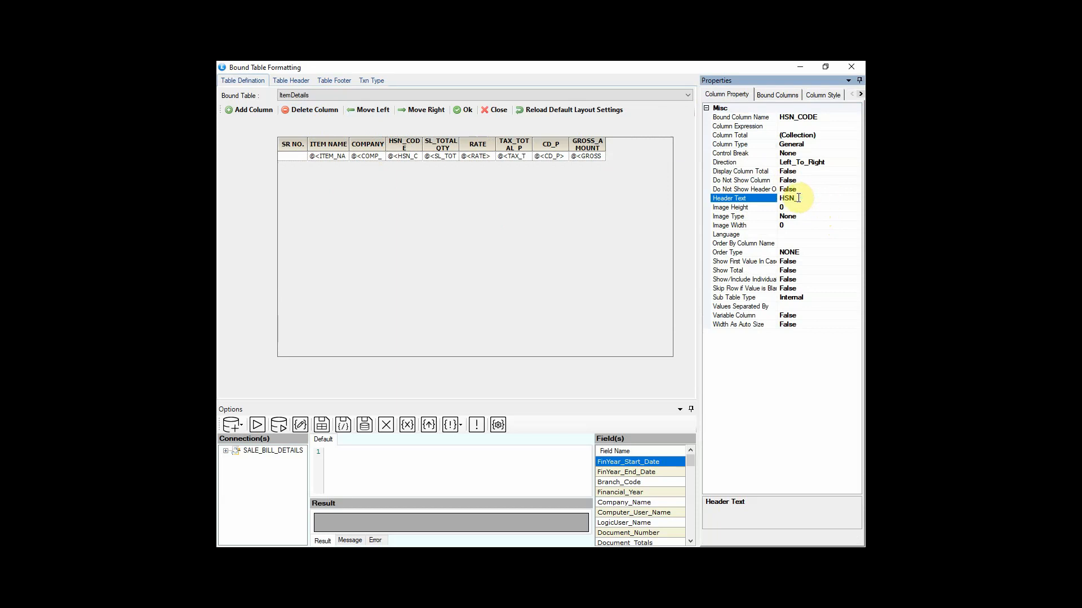
{"action": "key", "text": "BackSpace"}
{"action": "key", "text": "Return"}
Step: Shorten the header text of the SL_TOTAL_QTY column to QTY
{"action": "left_click", "coordinate": [449, 151]}
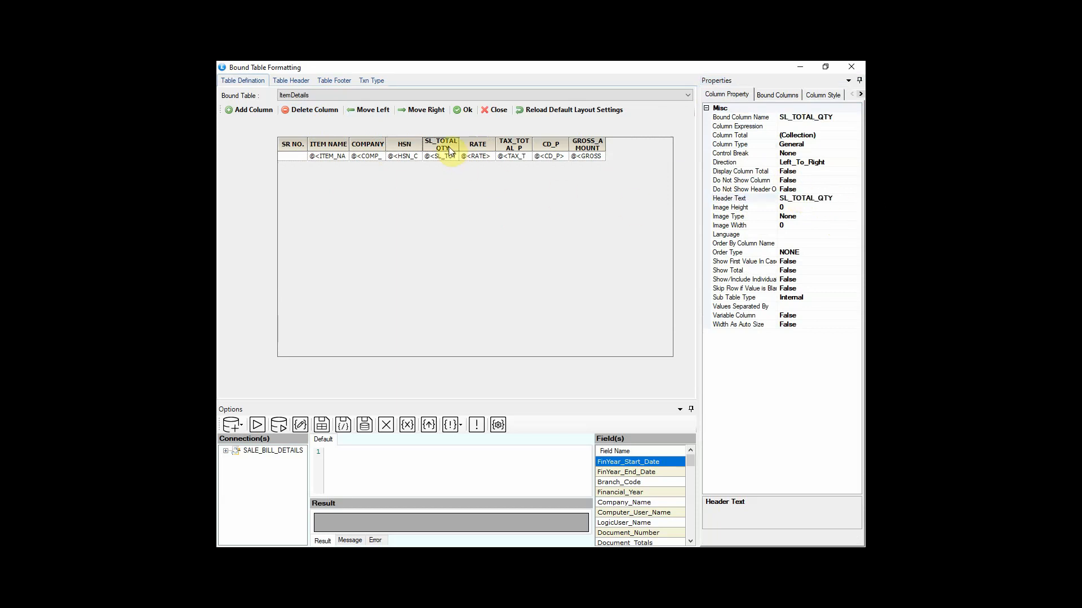
{"action": "left_click", "coordinate": [816, 198]}
{"action": "left_click_drag", "start_coordinate": [818, 199], "coordinate": [770, 203]}
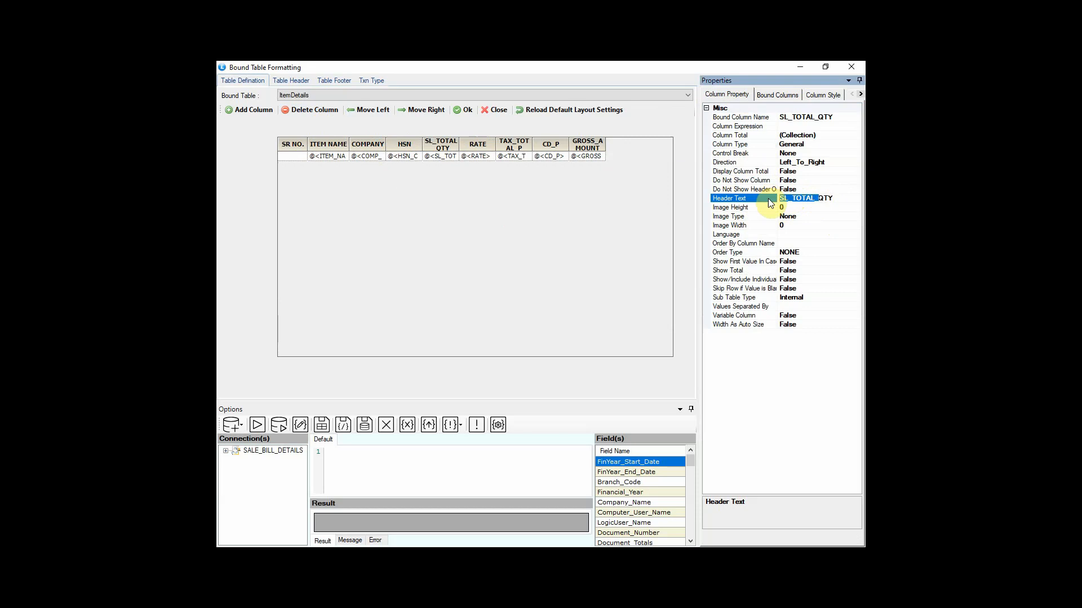
{"action": "key", "text": "BackSpace"}
{"action": "key", "text": "Return"}
Step: Change the header text of the TAX_TOTAL_P column to GST %
{"action": "left_click", "coordinate": [491, 160]}
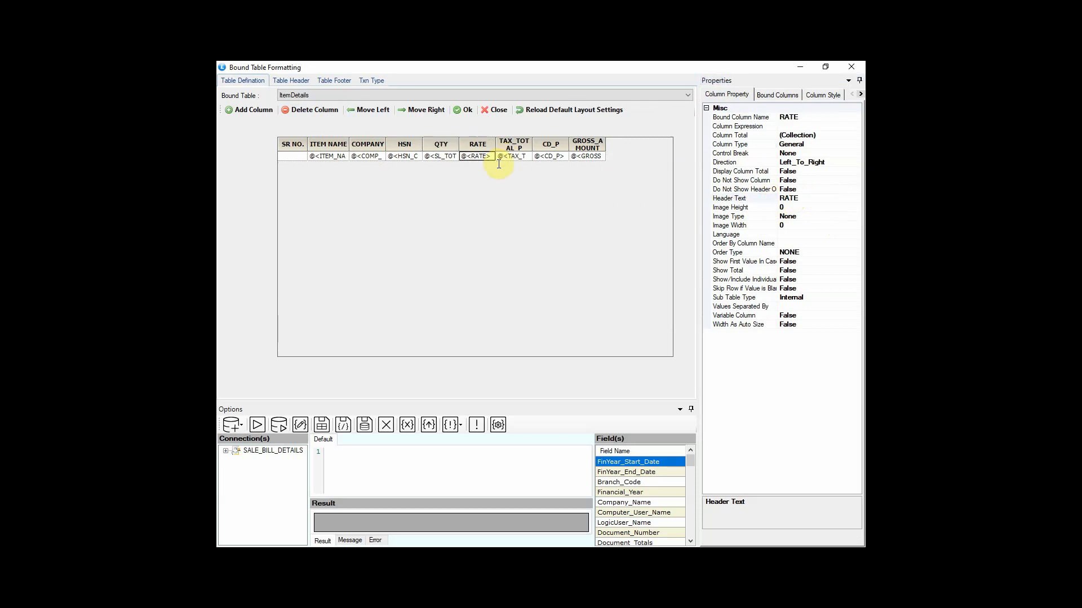
{"action": "left_click", "coordinate": [511, 156]}
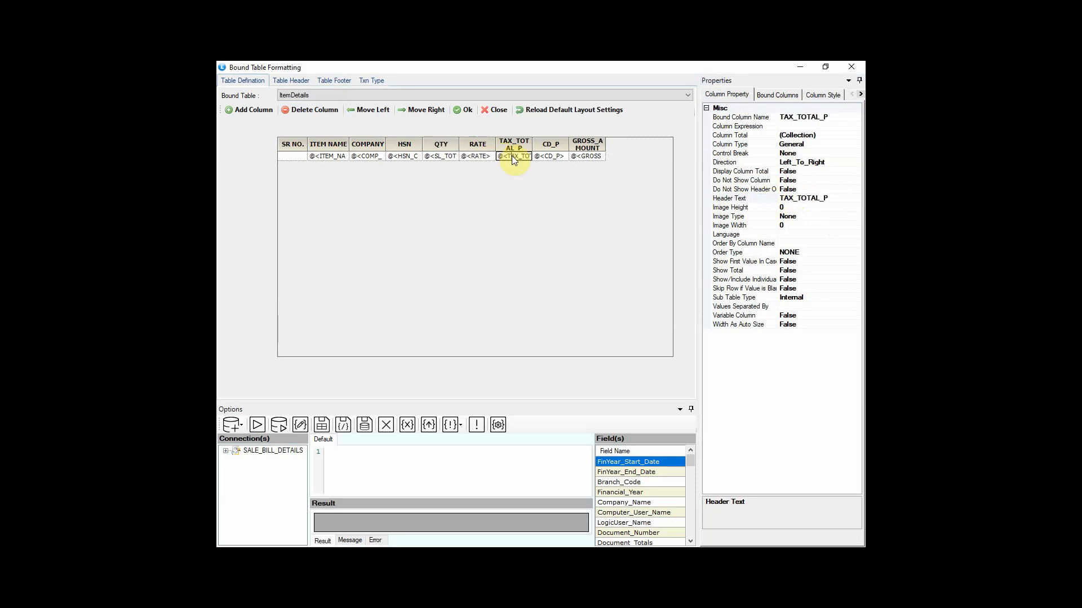
{"action": "left_click", "coordinate": [843, 199]}
{"action": "left_click_drag", "start_coordinate": [831, 199], "coordinate": [776, 201]}
{"action": "type", "text": "GS"}
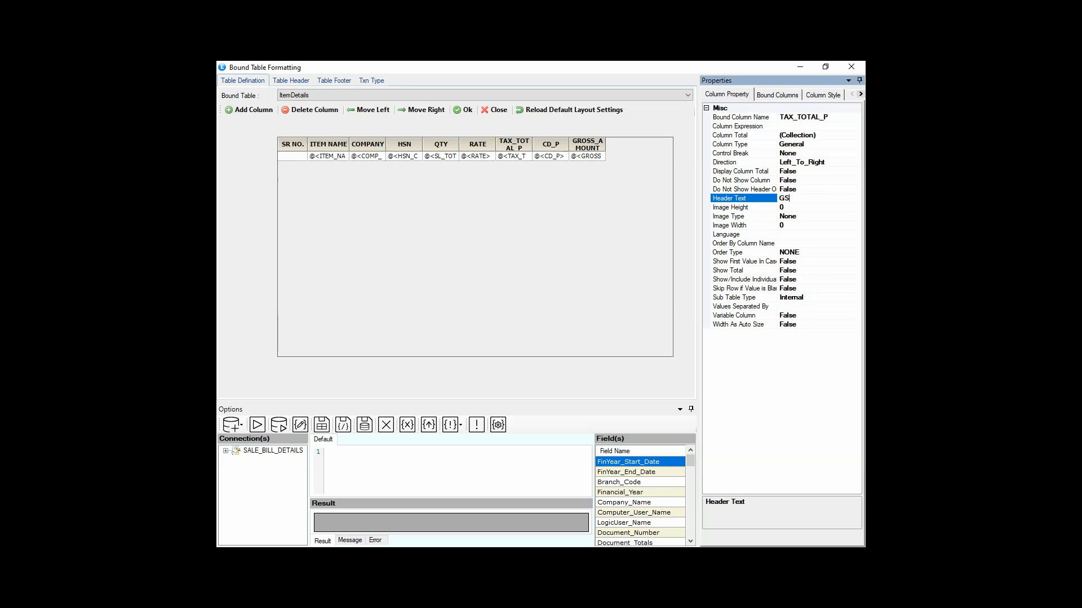
{"action": "type", "text": "T %"}
{"action": "key", "text": "Return"}
Step: Change the header text of the CD_P column to CD%
{"action": "left_click", "coordinate": [551, 156]}
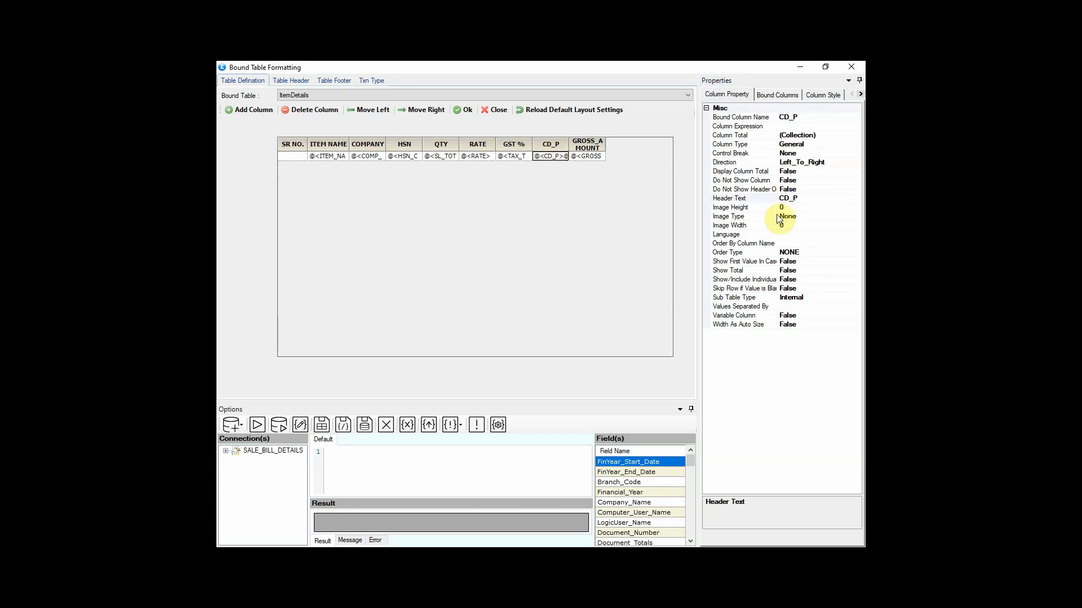
{"action": "left_click", "coordinate": [805, 198]}
{"action": "type", "text": "%"}
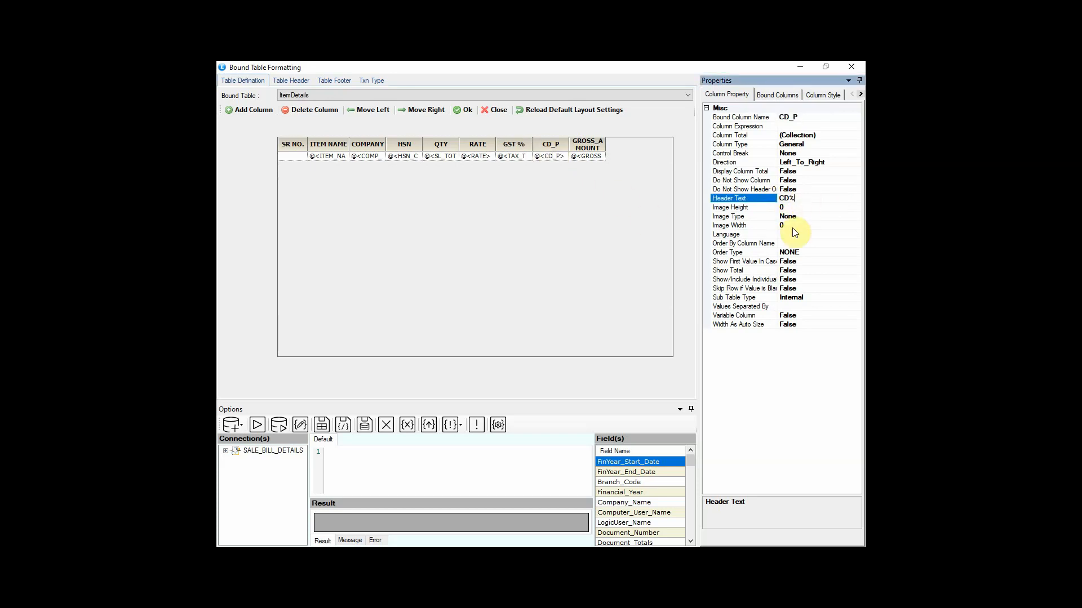
Step: Change the header text of the GROSS_AMOUNT column to GROSS AMT
{"action": "left_click", "coordinate": [590, 155]}
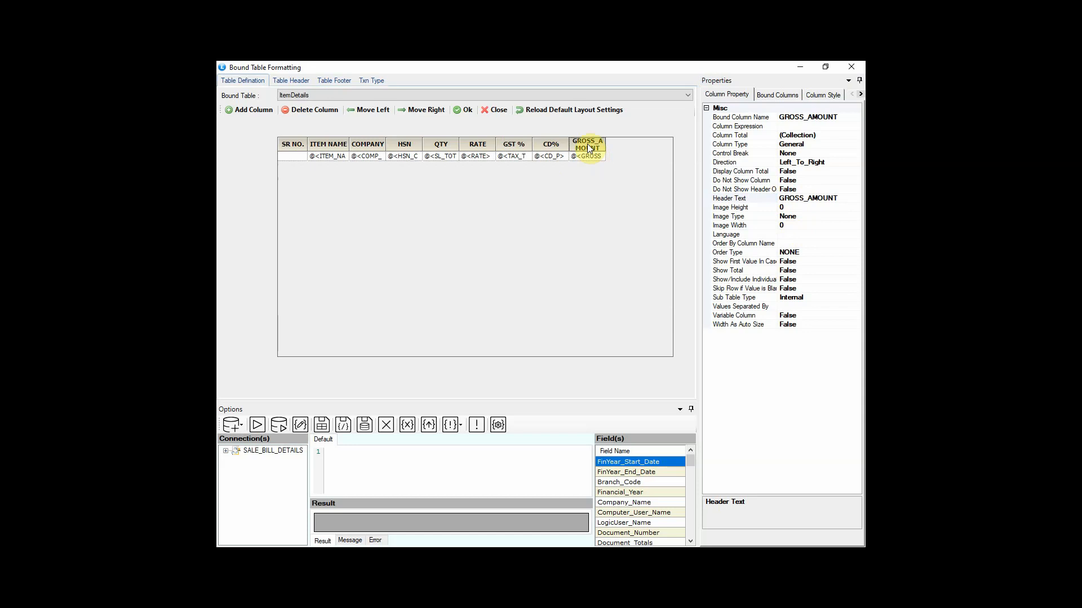
{"action": "left_click", "coordinate": [814, 199]}
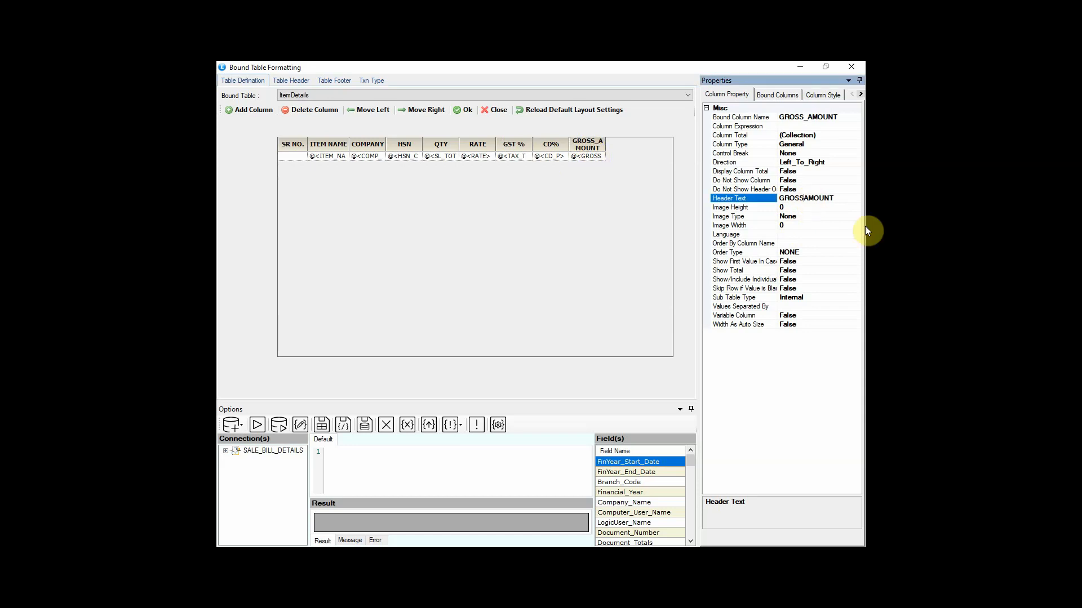
{"action": "key", "text": "BackSpace"}
{"action": "key", "text": "BackSpace"}
{"action": "key", "text": "BackSpace"}
{"action": "key", "text": "BackSpace"}
Step: Widen the GROSS AMT and ITEM NAME columns slightly and narrow the QTY column
{"action": "left_click_drag", "start_coordinate": [606, 144], "coordinate": [612, 146]}
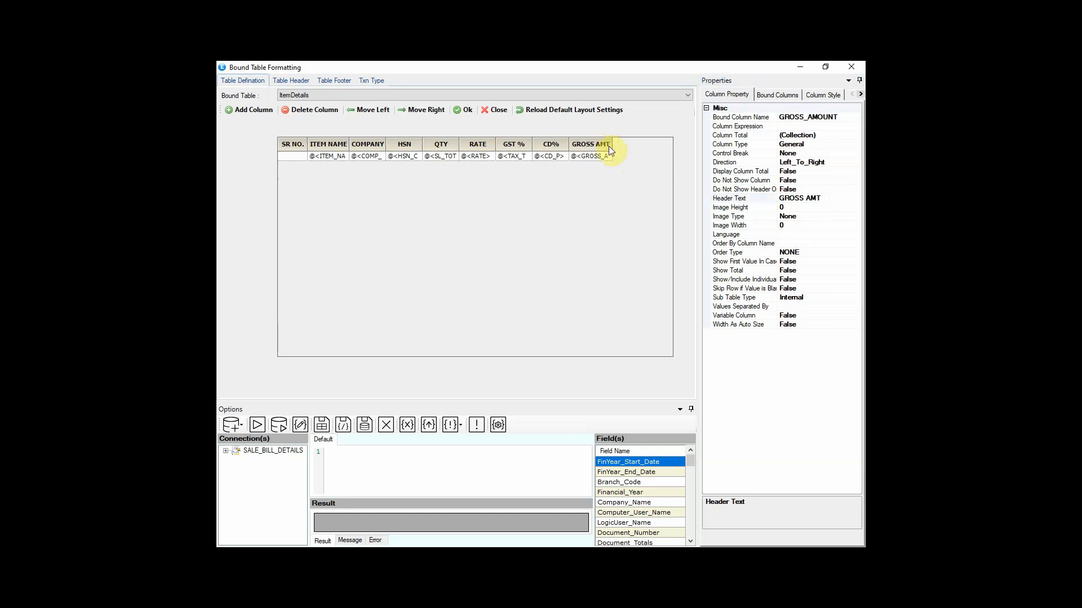
{"action": "left_click_drag", "start_coordinate": [350, 145], "coordinate": [366, 144]}
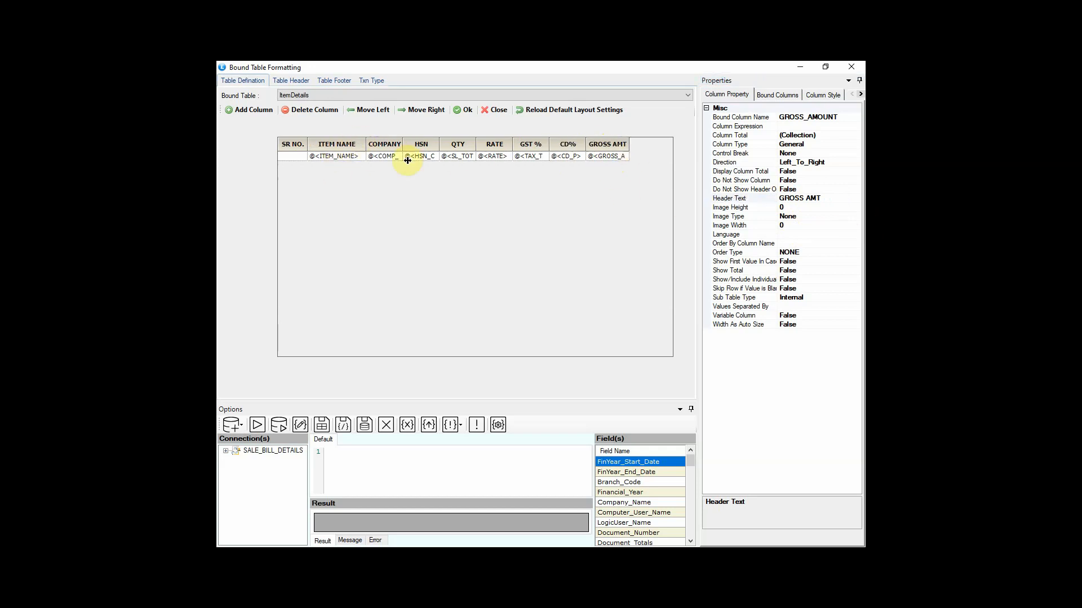
{"action": "left_click_drag", "start_coordinate": [476, 147], "coordinate": [468, 147]}
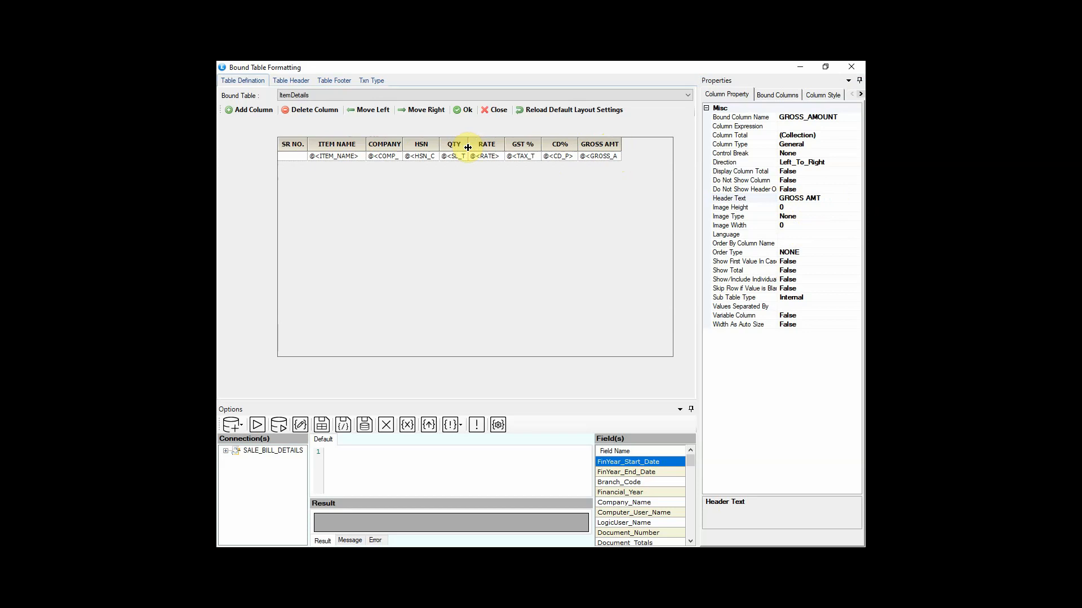
Step: Set the column type of the ITEM NAME column to Dimension
{"action": "left_click", "coordinate": [339, 158]}
{"action": "left_click", "coordinate": [812, 144]}
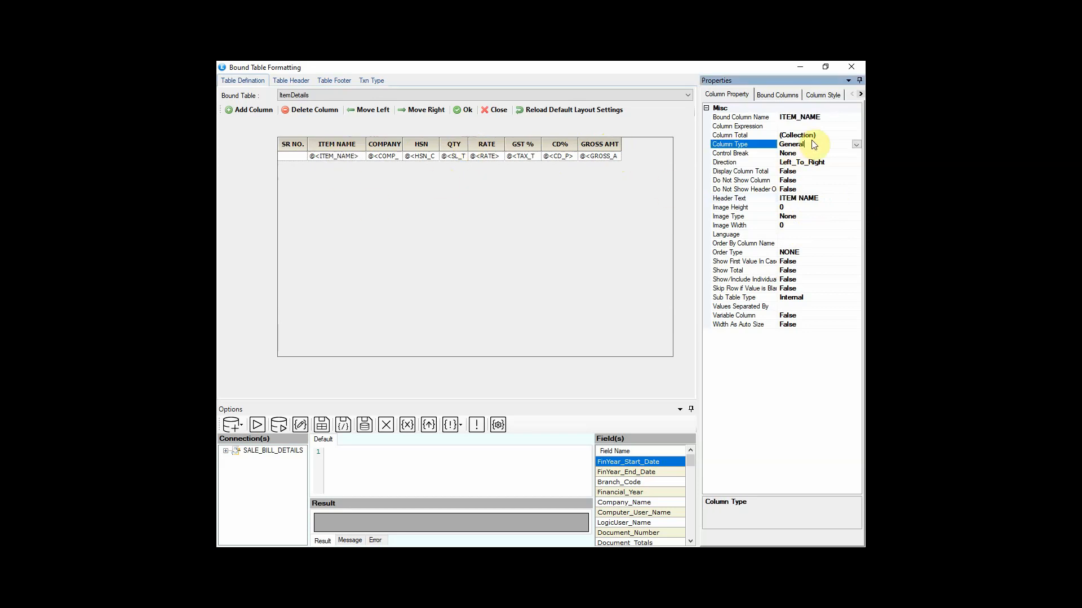
{"action": "left_click", "coordinate": [857, 145]}
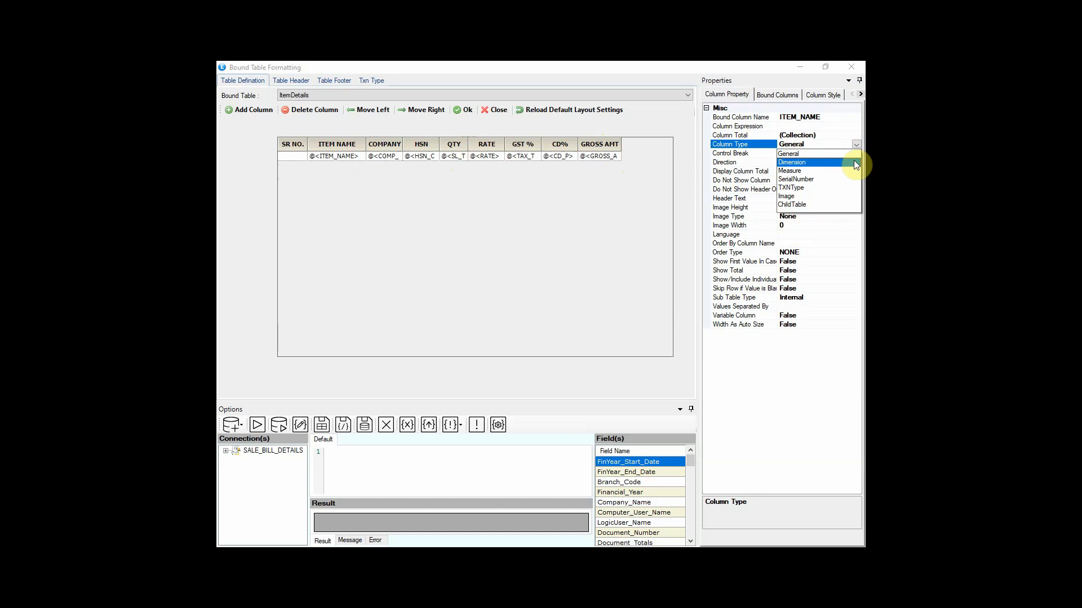
{"action": "left_click", "coordinate": [853, 161]}
Step: Set the column type of the COMPANY column to Dimension, replacing a mistaken Measure choice
{"action": "left_click", "coordinate": [383, 160]}
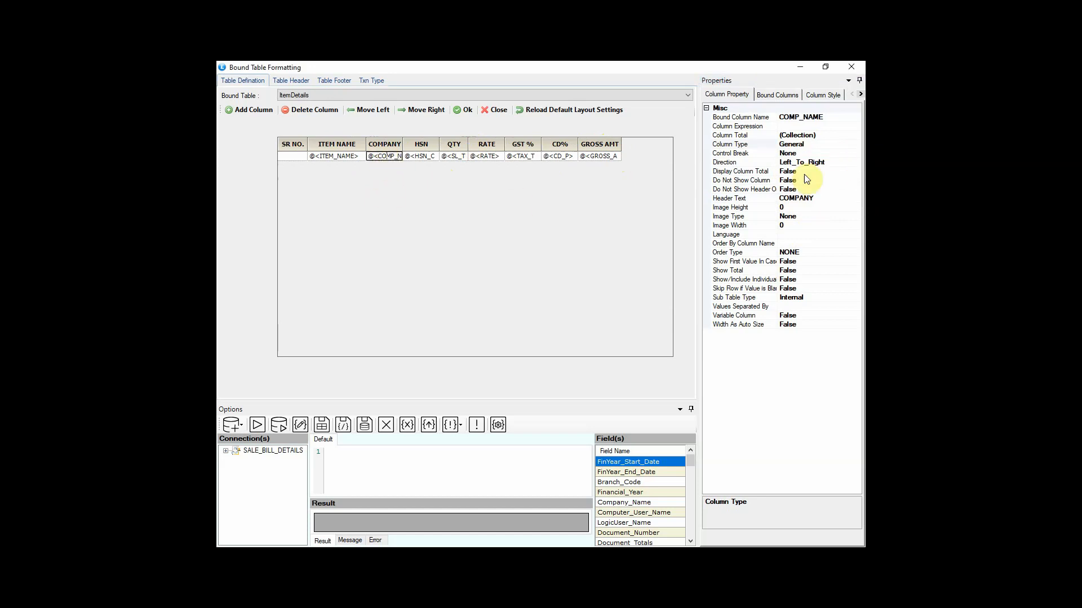
{"action": "left_click", "coordinate": [830, 144]}
{"action": "left_click", "coordinate": [856, 144]}
{"action": "left_click", "coordinate": [835, 171]}
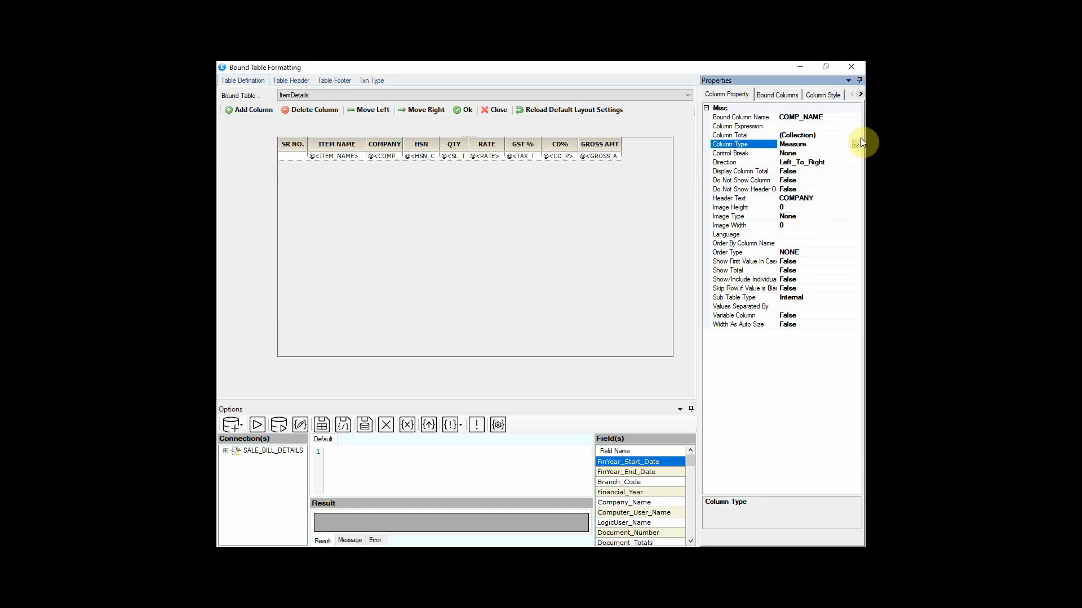
{"action": "left_click", "coordinate": [857, 144]}
{"action": "left_click", "coordinate": [817, 163]}
Step: Set the column type of the HSN column to Dimension
{"action": "left_click", "coordinate": [422, 157]}
{"action": "left_click", "coordinate": [821, 144]}
{"action": "left_click", "coordinate": [856, 144]}
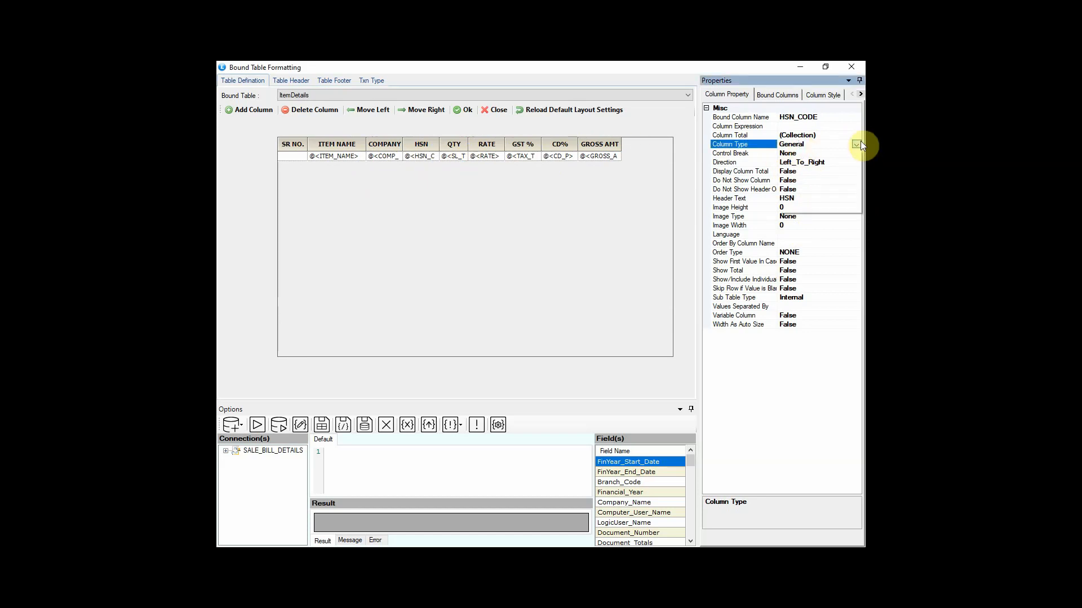
{"action": "left_click", "coordinate": [822, 163]}
Step: Set the column type of the QTY column to Measure
{"action": "left_click", "coordinate": [458, 157]}
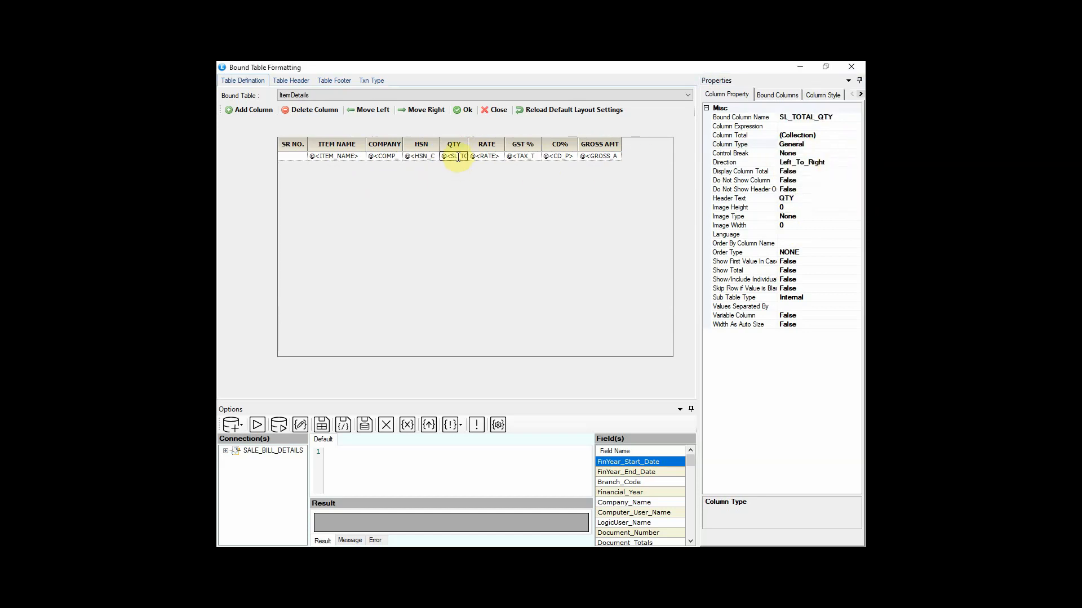
{"action": "left_click", "coordinate": [818, 144]}
{"action": "left_click", "coordinate": [856, 144]}
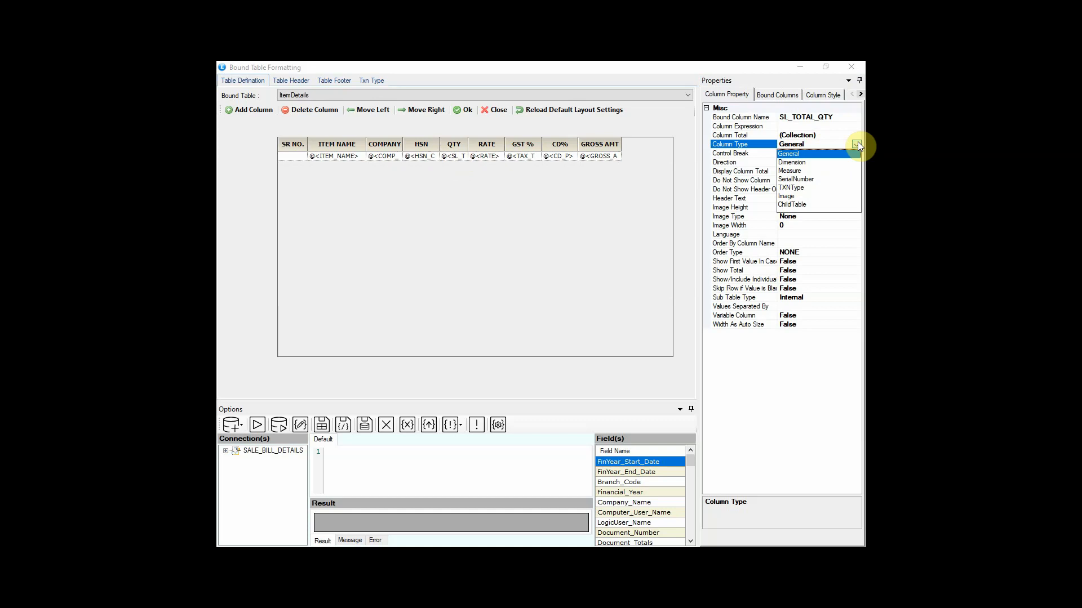
{"action": "left_click", "coordinate": [829, 171]}
Step: Set the column type of the RATE column to Dimension
{"action": "left_click", "coordinate": [492, 157]}
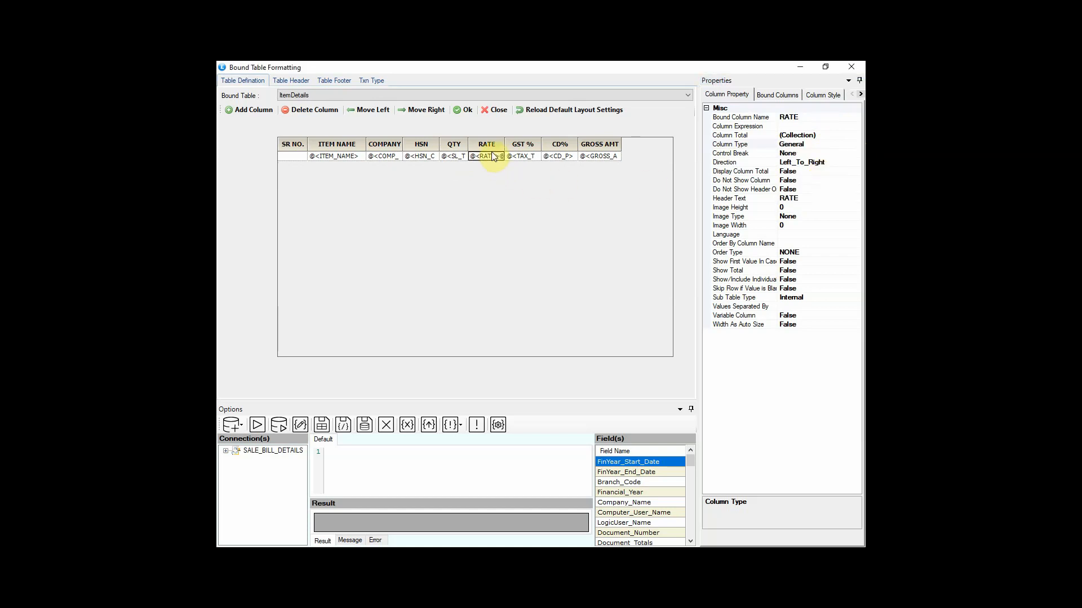
{"action": "left_click", "coordinate": [813, 145]}
{"action": "left_click", "coordinate": [856, 145]}
{"action": "left_click", "coordinate": [837, 163]}
Step: Set the column type of the GST % column to Measure
{"action": "left_click", "coordinate": [526, 157]}
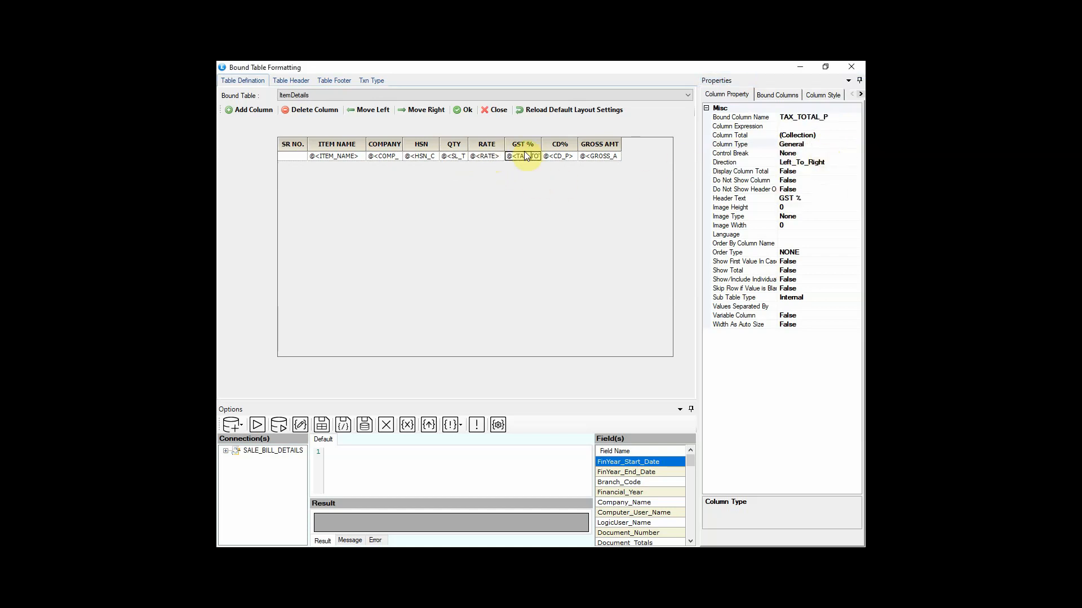
{"action": "left_click", "coordinate": [802, 145]}
{"action": "left_click", "coordinate": [857, 145]}
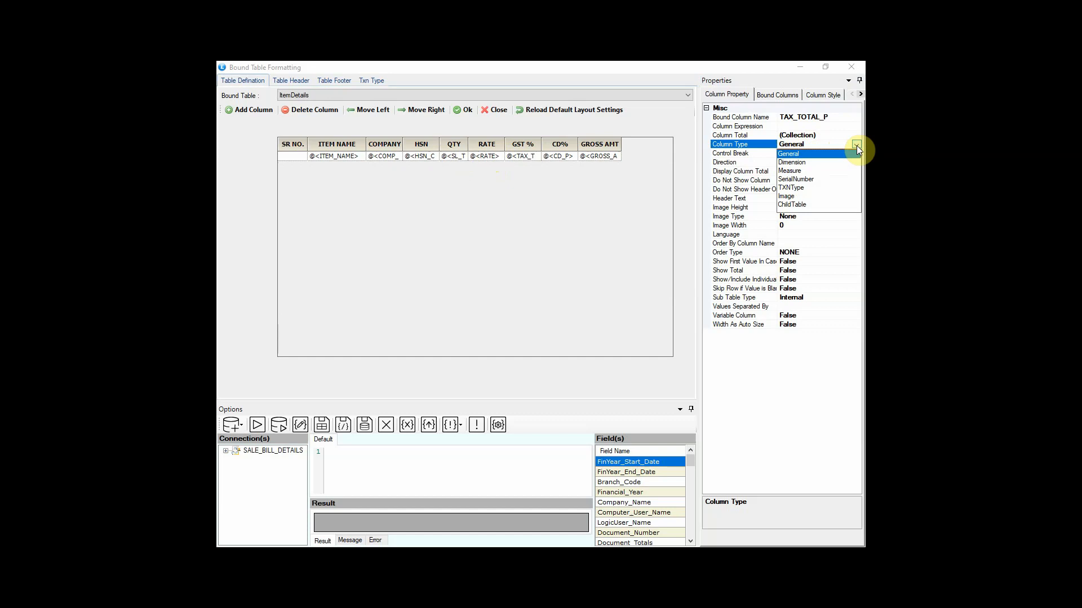
{"action": "left_click", "coordinate": [802, 170]}
Step: Set the column type of the CD% column to Measure
{"action": "left_click", "coordinate": [559, 157]}
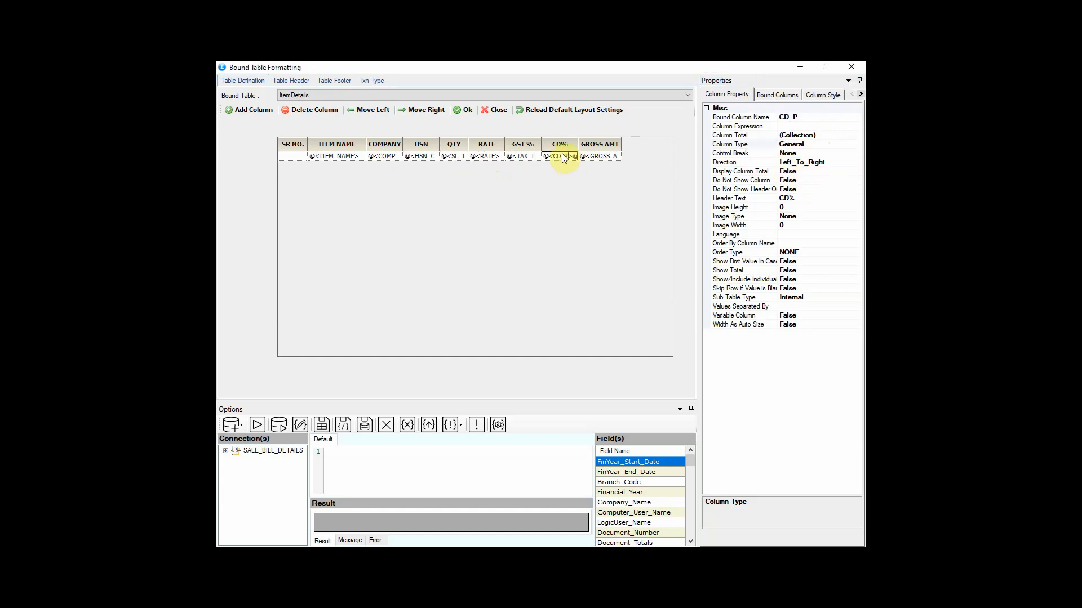
{"action": "left_click", "coordinate": [803, 145]}
{"action": "left_click", "coordinate": [856, 144]}
{"action": "left_click", "coordinate": [791, 172]}
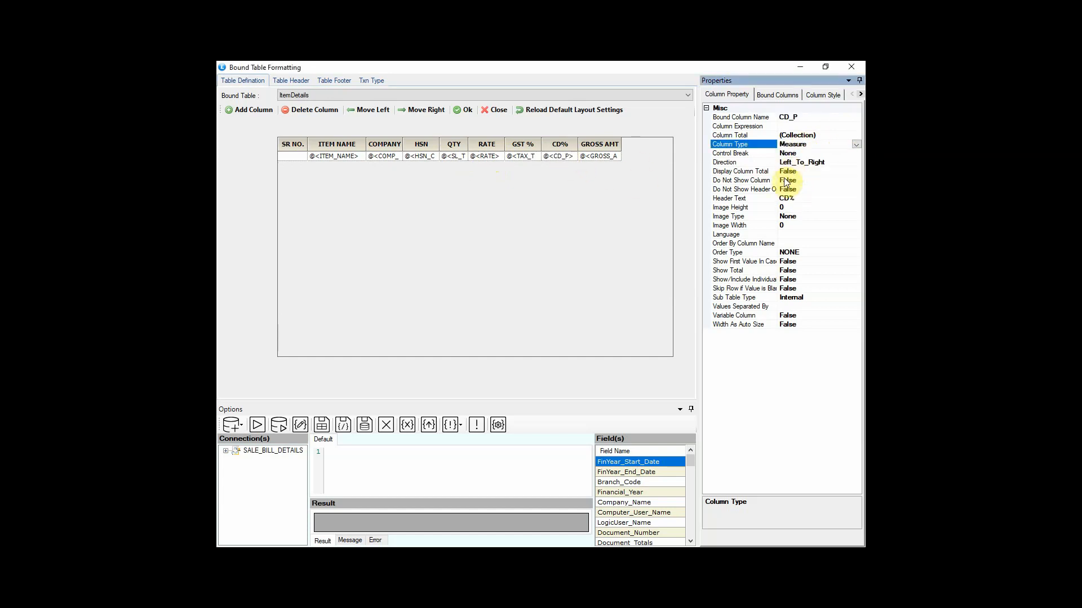
Step: Set the column type of the GROSS AMT column to Measure
{"action": "left_click", "coordinate": [599, 156]}
{"action": "left_click", "coordinate": [809, 145]}
{"action": "left_click", "coordinate": [856, 145]}
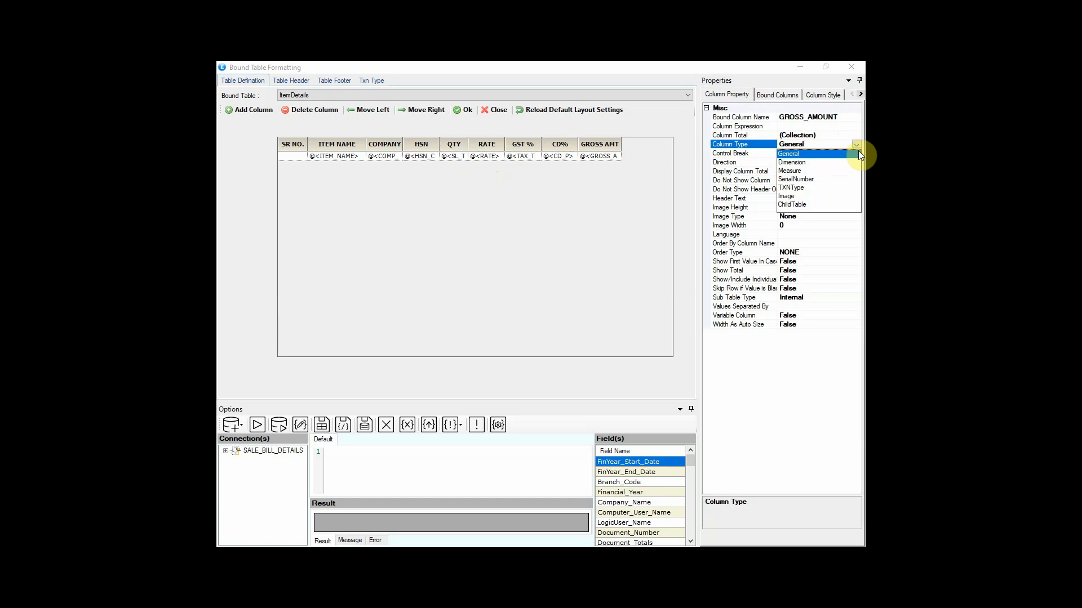
{"action": "left_click", "coordinate": [850, 170]}
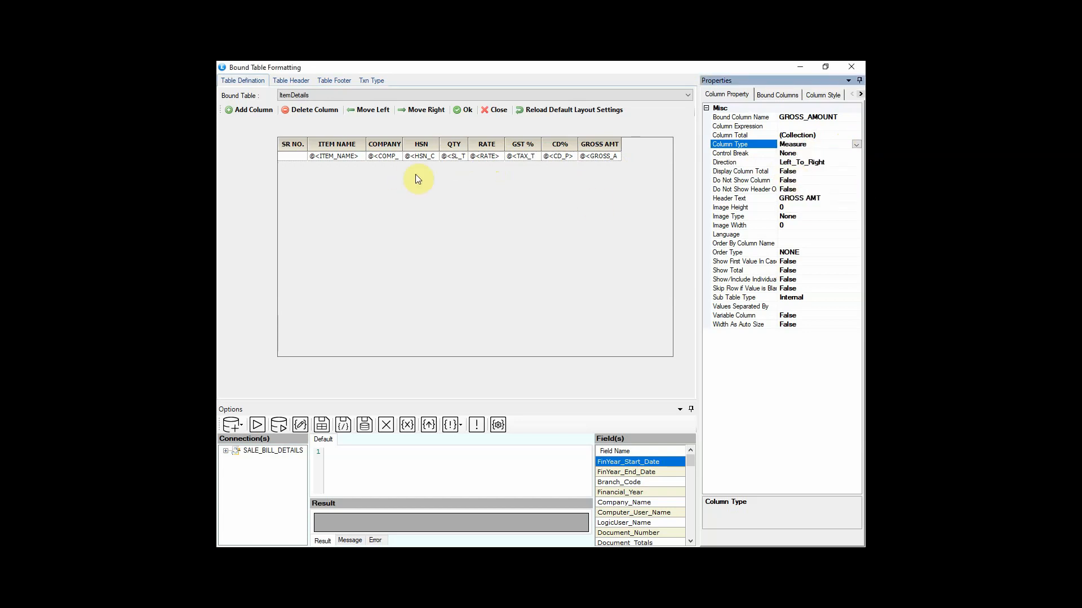
Step: Apply the table's style settings to HeaderRow and set its back color to Azure
{"action": "left_click", "coordinate": [820, 94]}
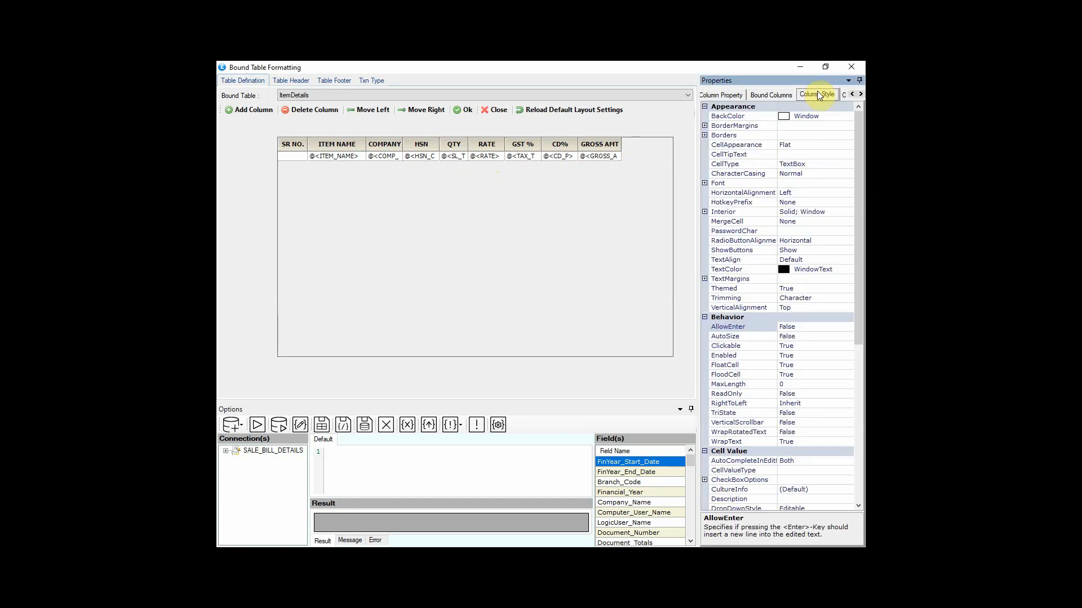
{"action": "left_click", "coordinate": [845, 95]}
{"action": "left_click", "coordinate": [843, 117]}
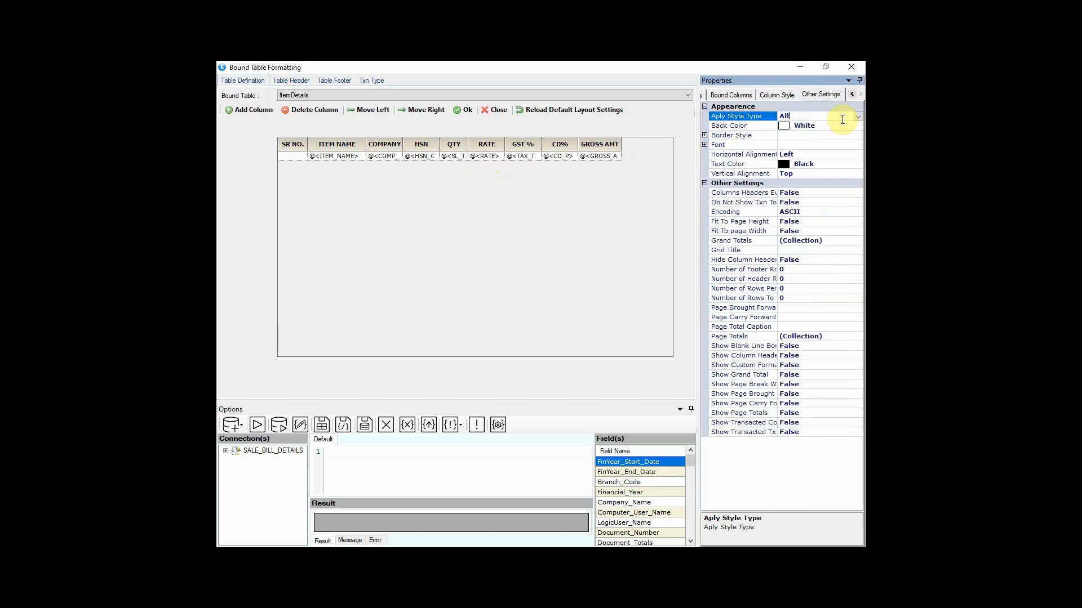
{"action": "left_click", "coordinate": [857, 116]}
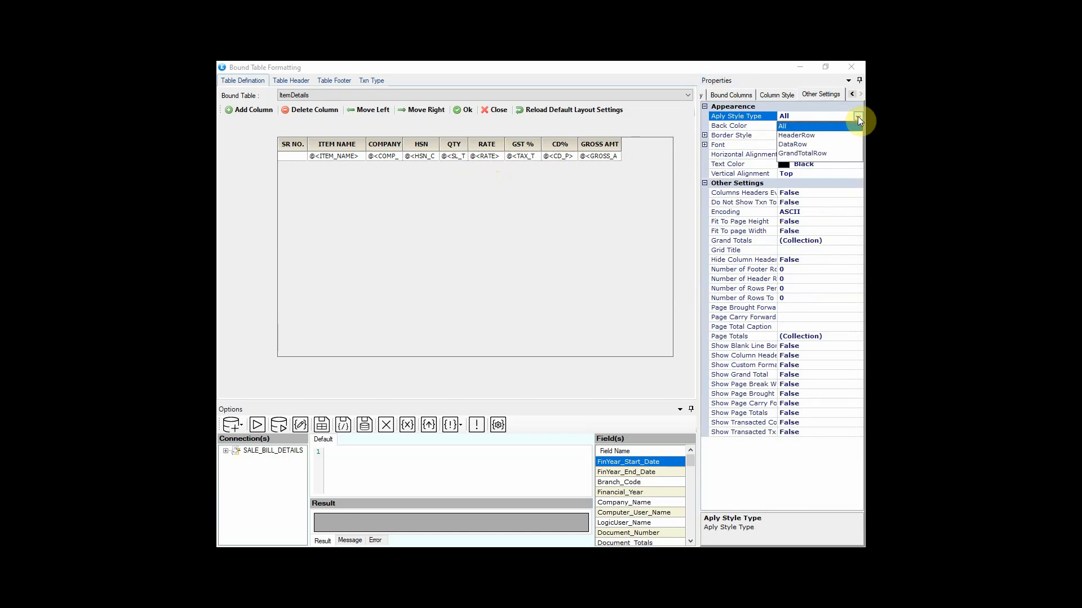
{"action": "left_click", "coordinate": [833, 136]}
{"action": "left_click", "coordinate": [811, 125]}
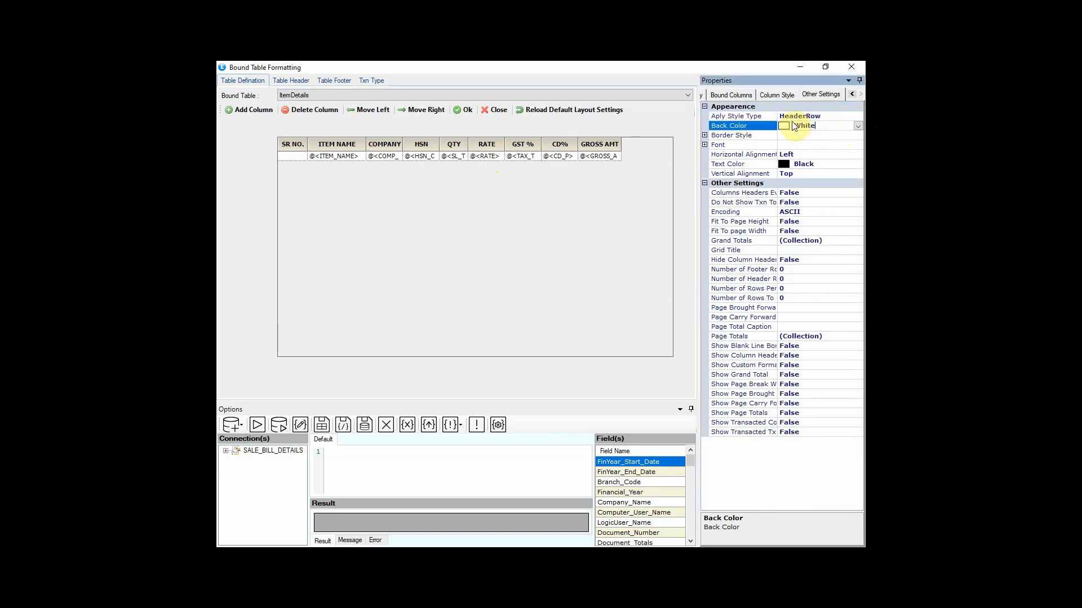
{"action": "left_click", "coordinate": [857, 128]}
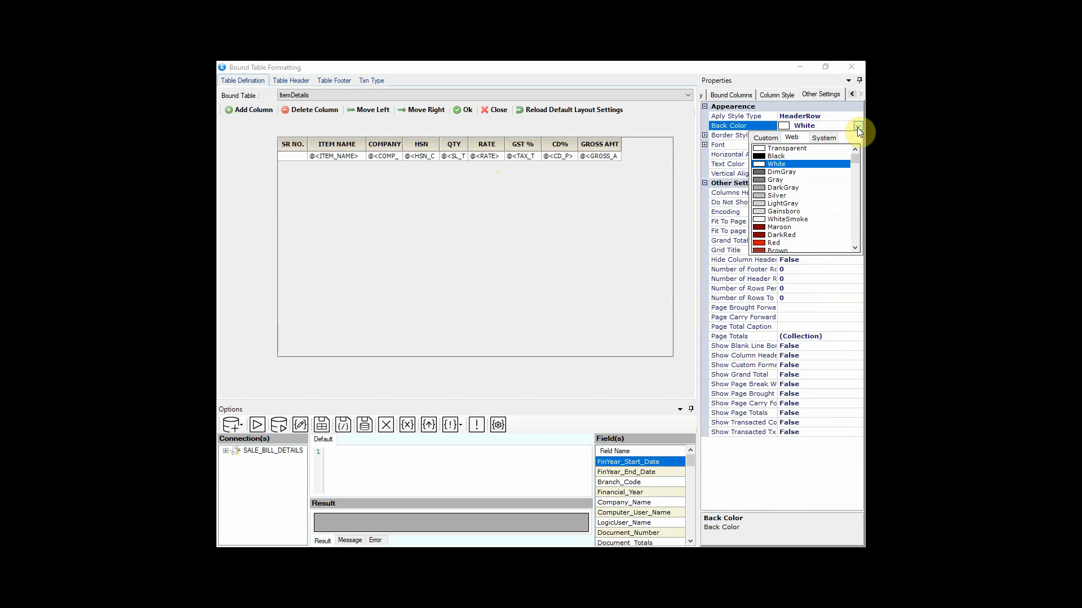
{"action": "scroll", "coordinate": [823, 230], "scroll_direction": "down", "scroll_amount": 20}
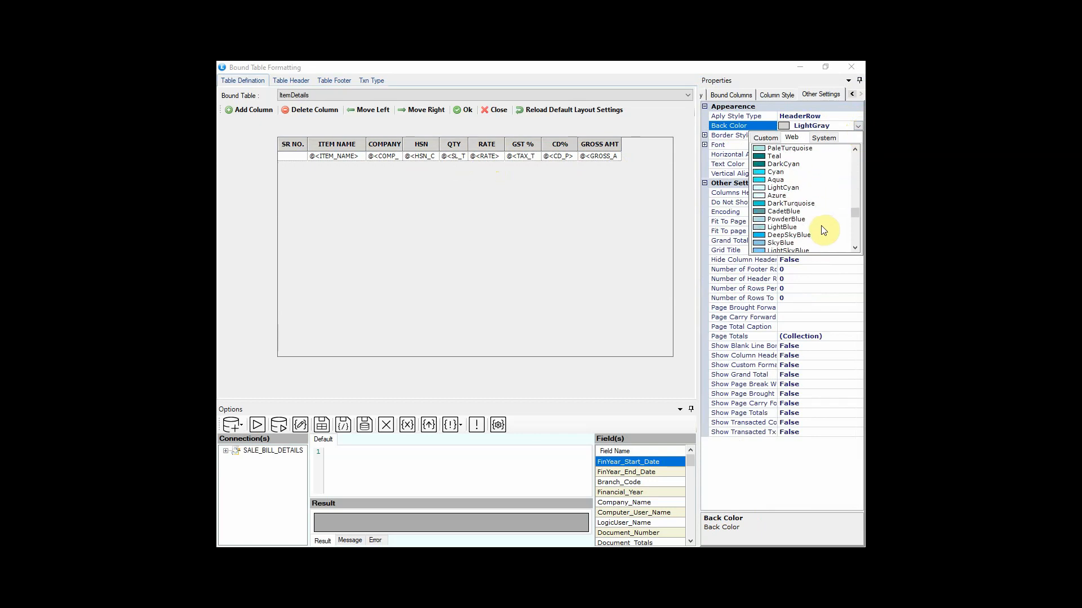
{"action": "left_click", "coordinate": [779, 196]}
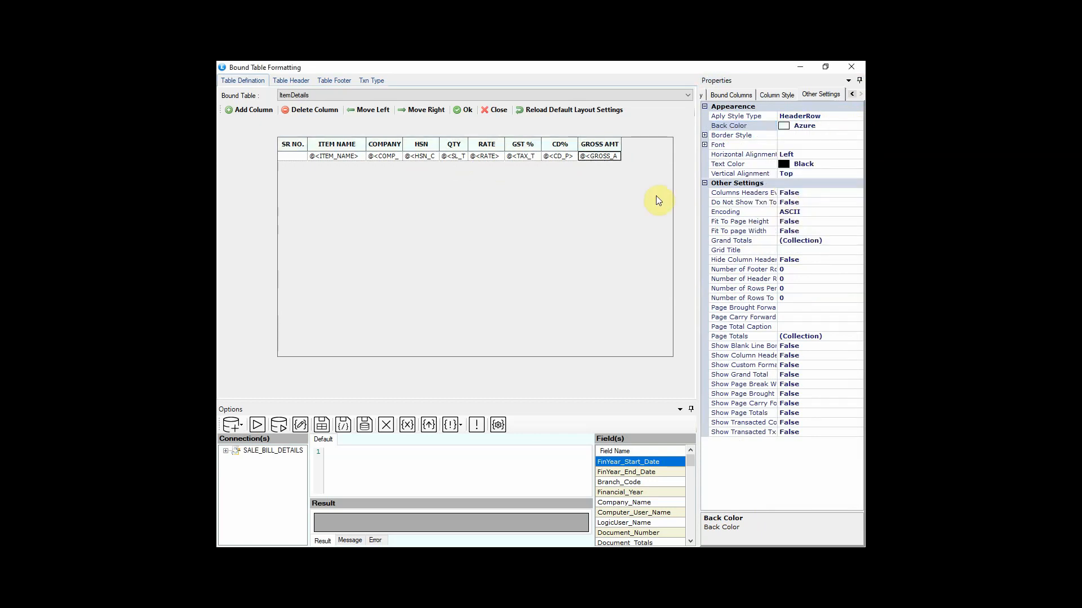
Step: Set the top and left border styles of the table's header row to Solid
{"action": "left_click", "coordinate": [705, 136]}
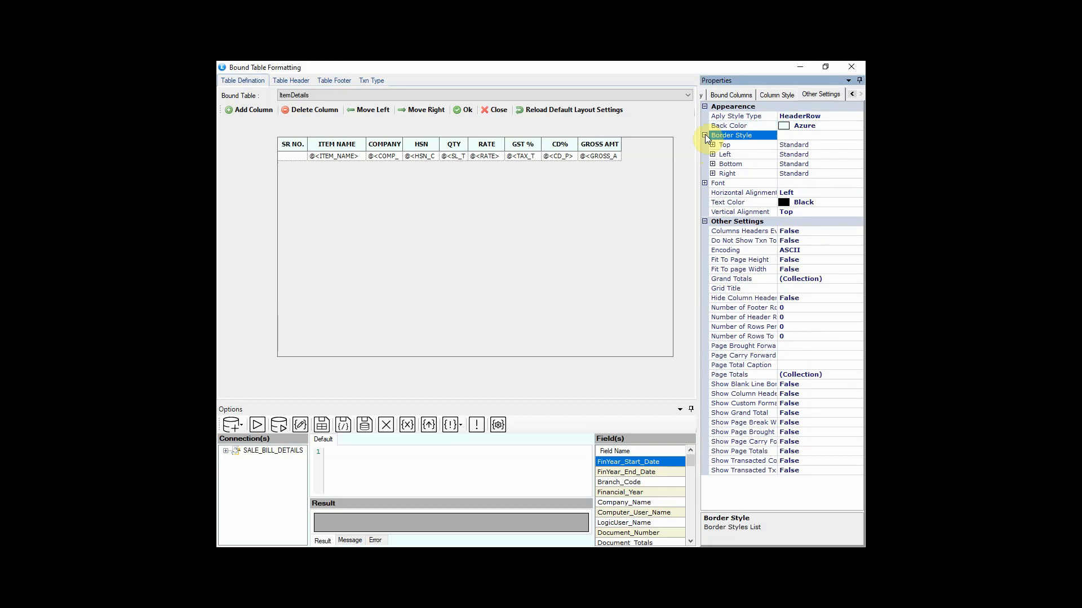
{"action": "left_click", "coordinate": [712, 145]}
{"action": "left_click", "coordinate": [807, 154]}
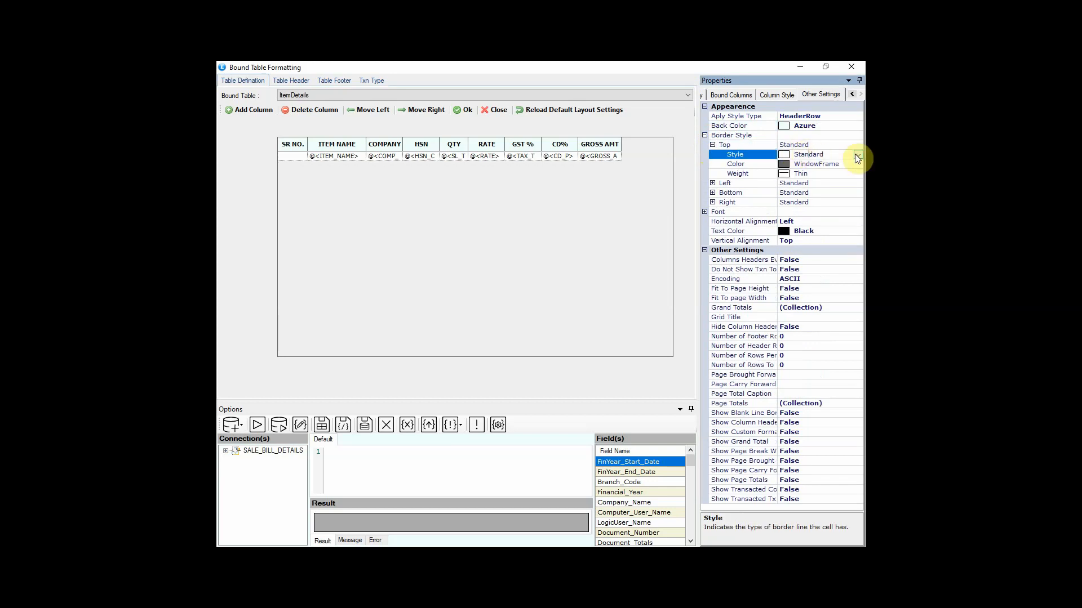
{"action": "left_click", "coordinate": [858, 154]}
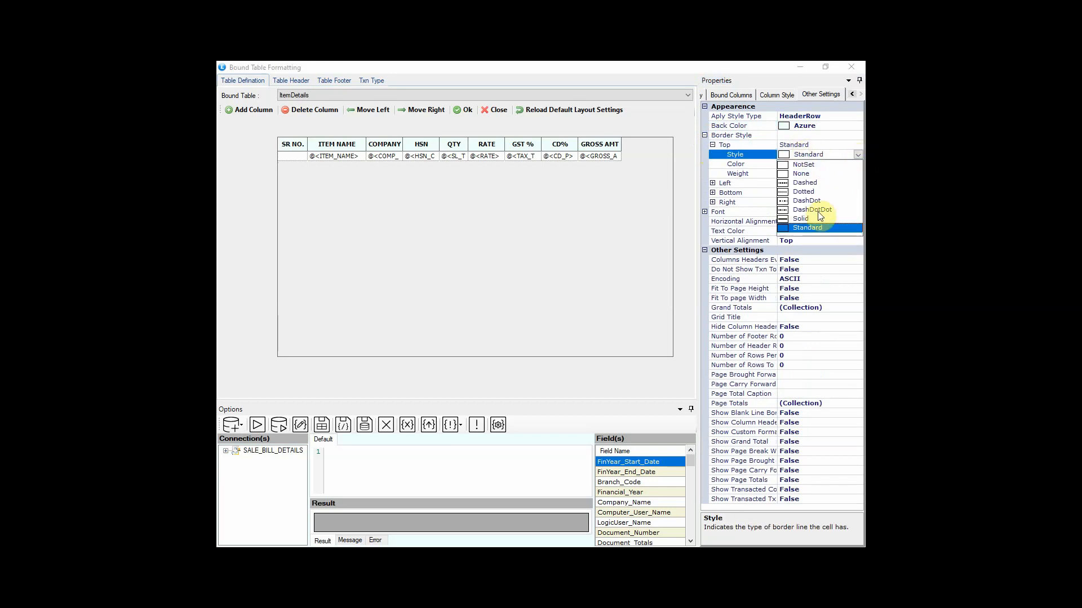
{"action": "left_click", "coordinate": [800, 220]}
{"action": "left_click", "coordinate": [712, 183]}
{"action": "left_click", "coordinate": [734, 193]}
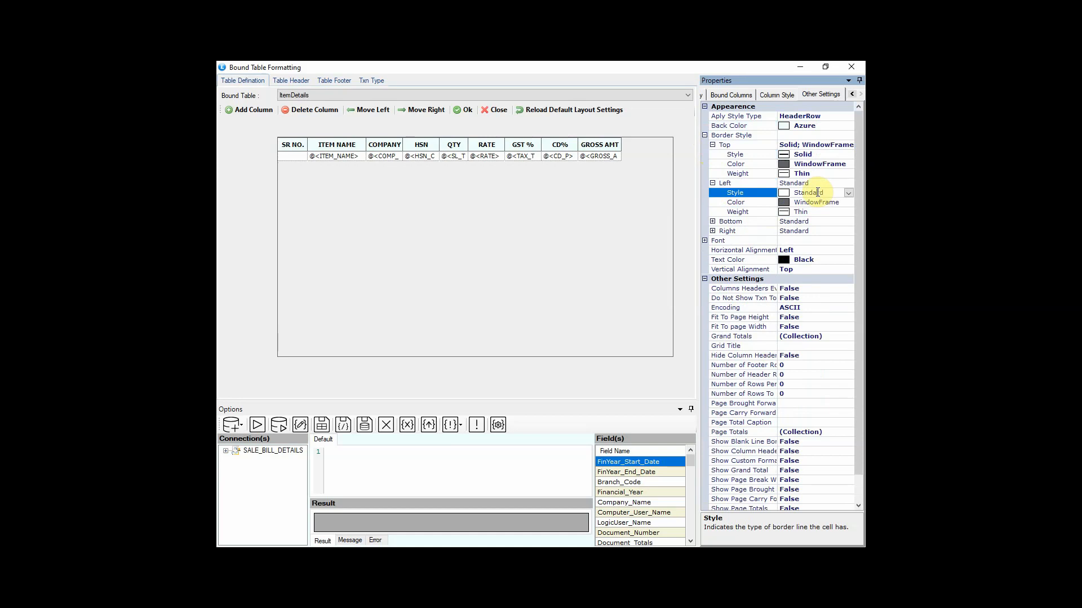
{"action": "left_click", "coordinate": [849, 195]}
{"action": "left_click", "coordinate": [806, 260]}
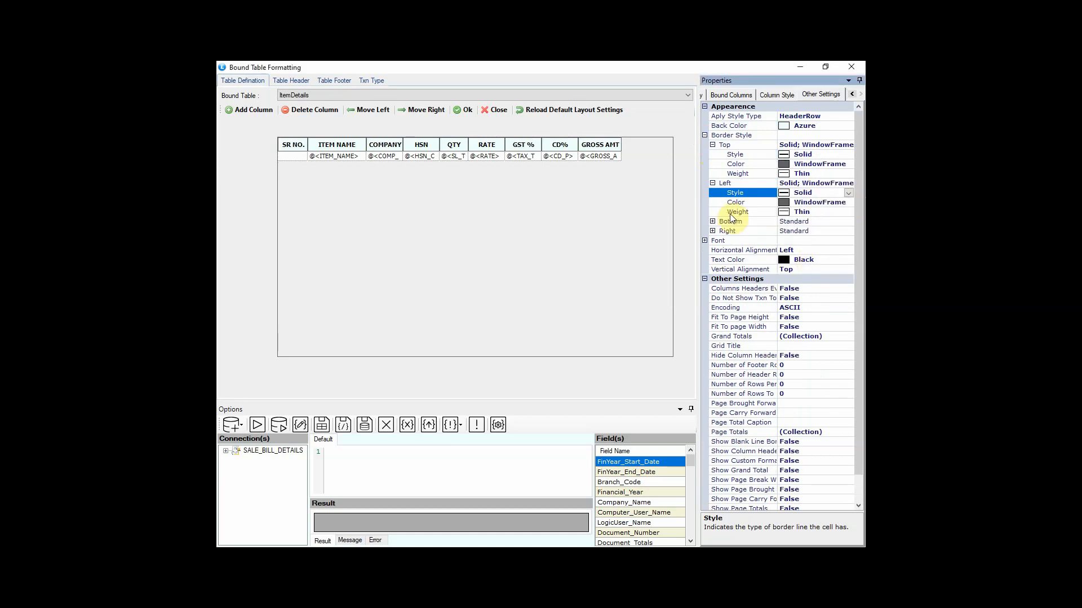
Step: Set the bottom and right border styles of the table's header row to Solid
{"action": "left_click", "coordinate": [712, 222]}
{"action": "left_click", "coordinate": [812, 231]}
{"action": "left_click", "coordinate": [849, 231]}
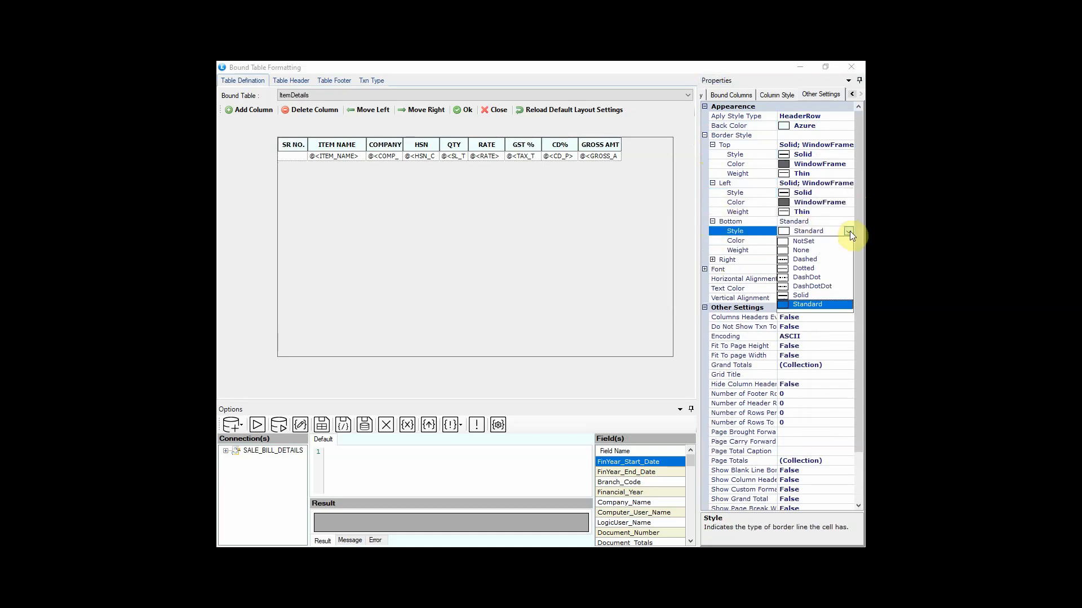
{"action": "left_click", "coordinate": [817, 294]}
{"action": "left_click", "coordinate": [712, 260]}
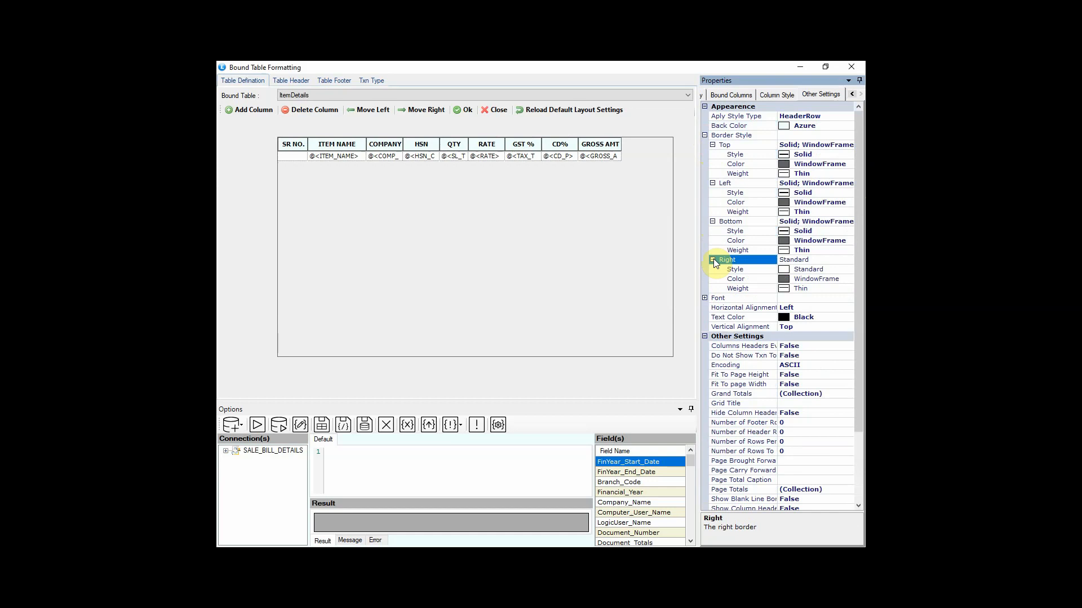
{"action": "left_click", "coordinate": [832, 269]}
{"action": "left_click", "coordinate": [848, 269]}
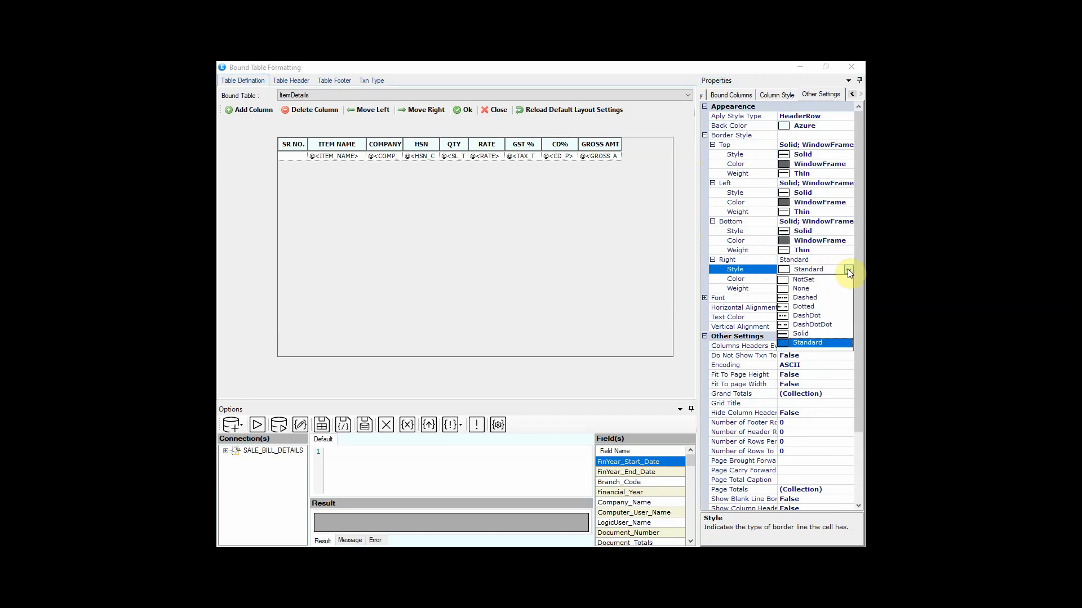
{"action": "left_click", "coordinate": [803, 333]}
Step: Collapse the font and border settings and set the header row's vertical alignment to Middle
{"action": "left_click", "coordinate": [704, 298]}
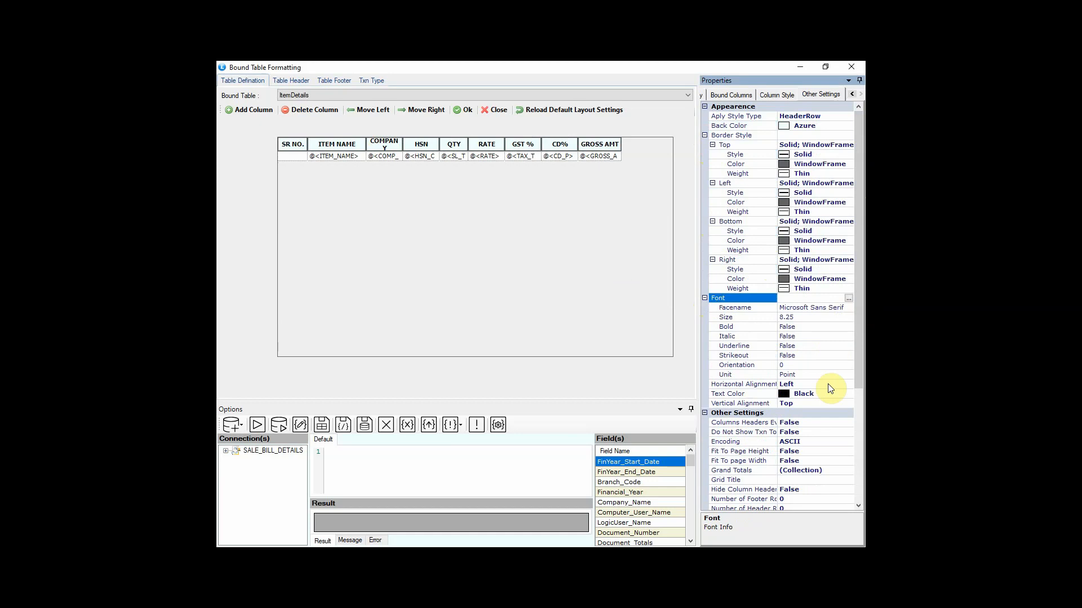
{"action": "left_click", "coordinate": [705, 298]}
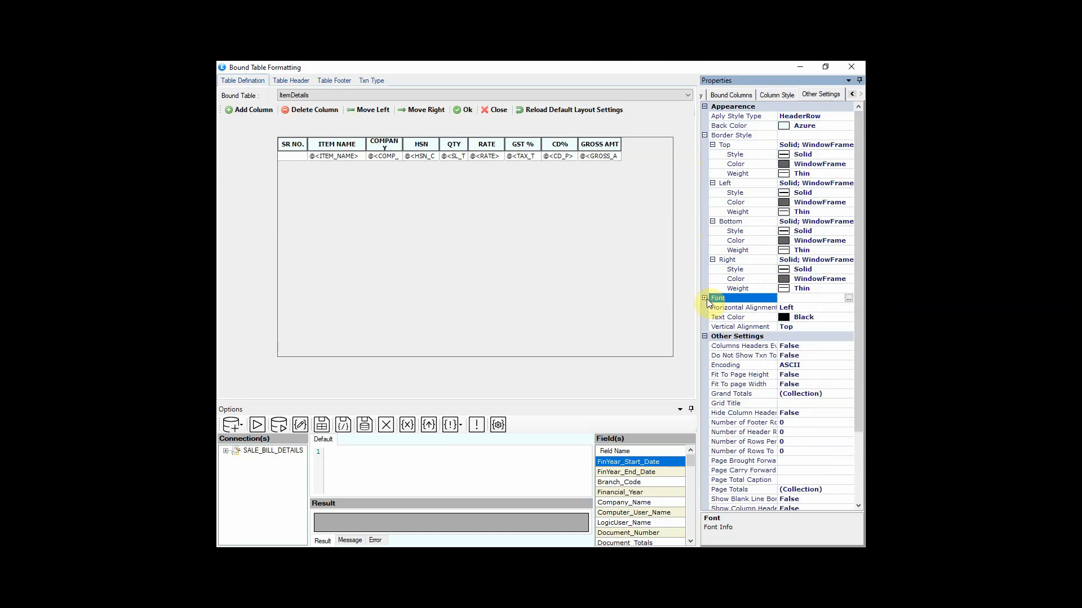
{"action": "left_click", "coordinate": [713, 260]}
{"action": "left_click", "coordinate": [712, 221]}
{"action": "left_click", "coordinate": [713, 183]}
{"action": "left_click", "coordinate": [713, 145]}
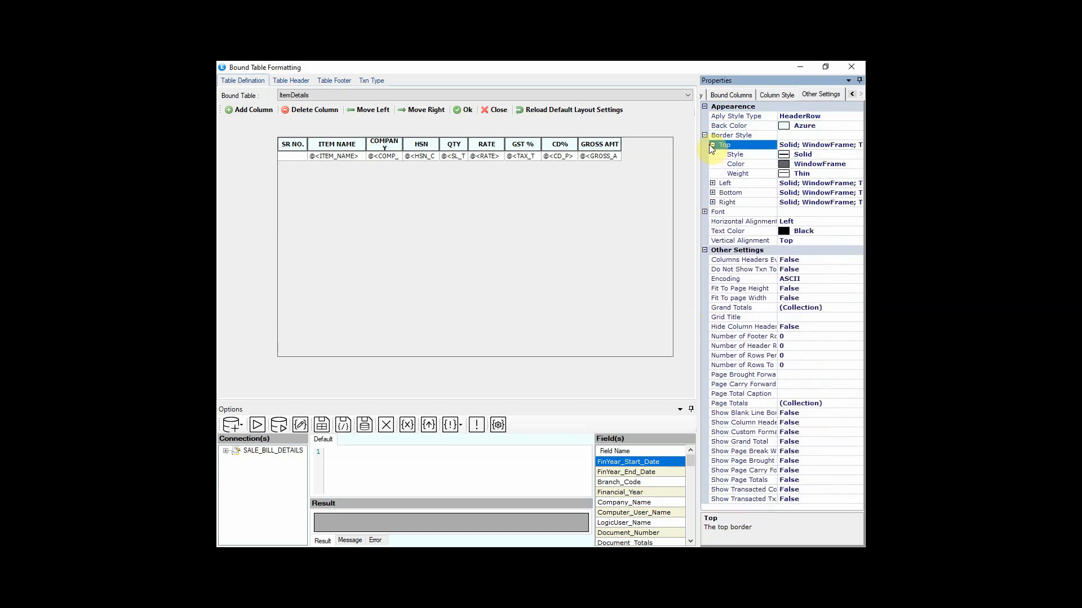
{"action": "left_click", "coordinate": [705, 135]}
{"action": "left_click", "coordinate": [766, 174]}
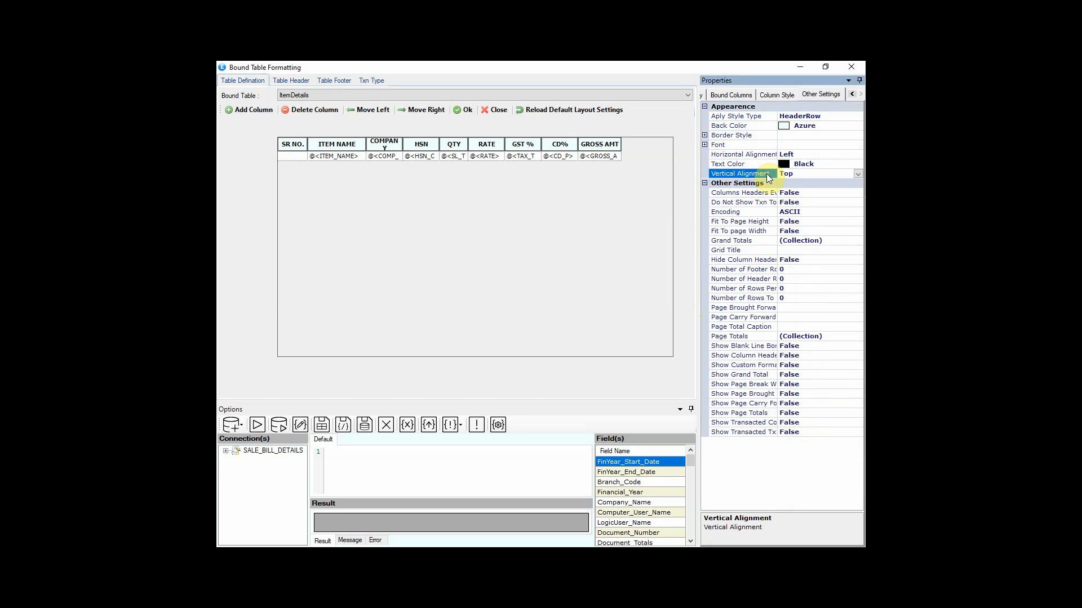
{"action": "left_click", "coordinate": [857, 174]}
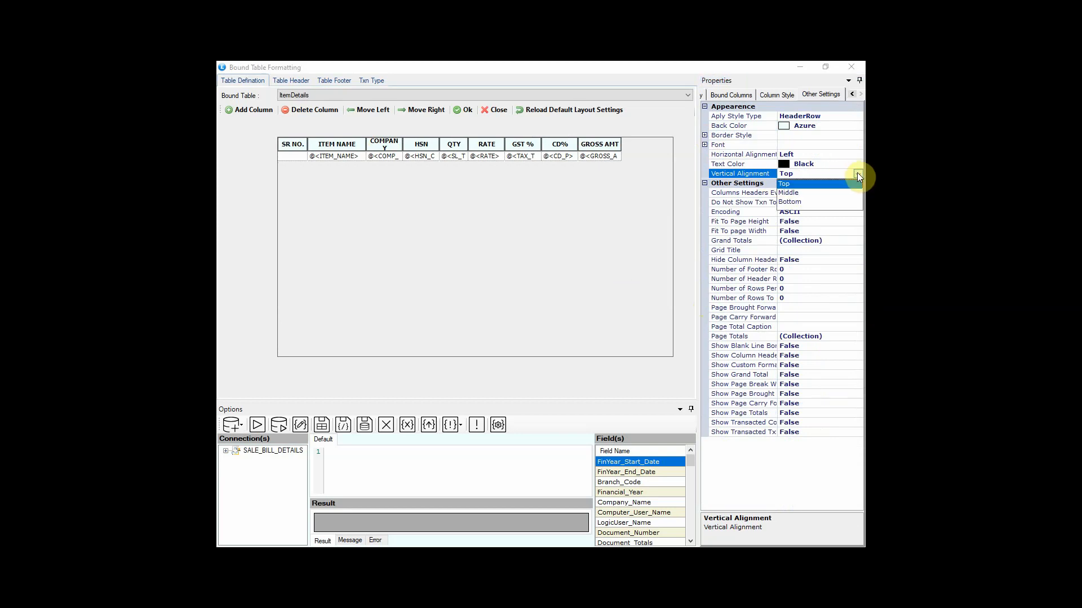
{"action": "left_click", "coordinate": [811, 193]}
{"action": "left_click", "coordinate": [740, 155]}
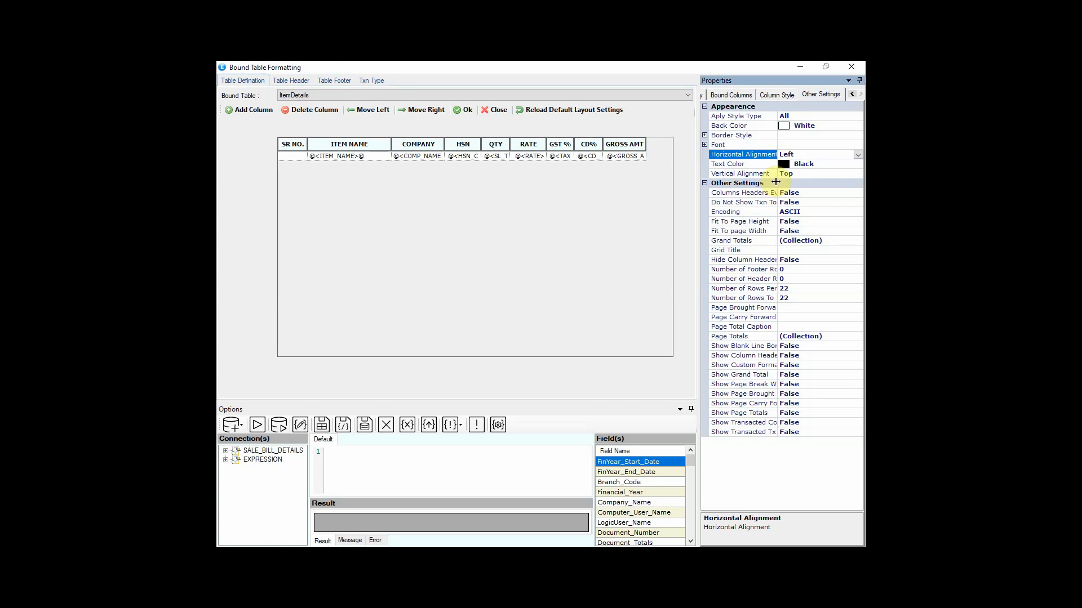
Step: Widen the property name column and set Show Grand Total to True for the ItemDetails table
{"action": "left_click_drag", "start_coordinate": [777, 186], "coordinate": [815, 183]}
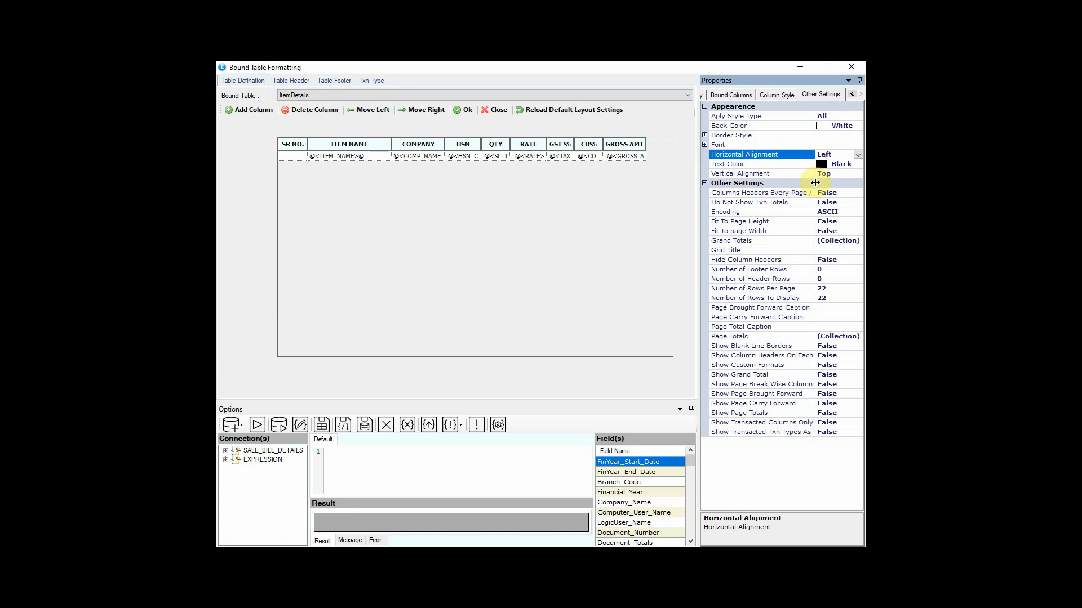
{"action": "left_click", "coordinate": [753, 377]}
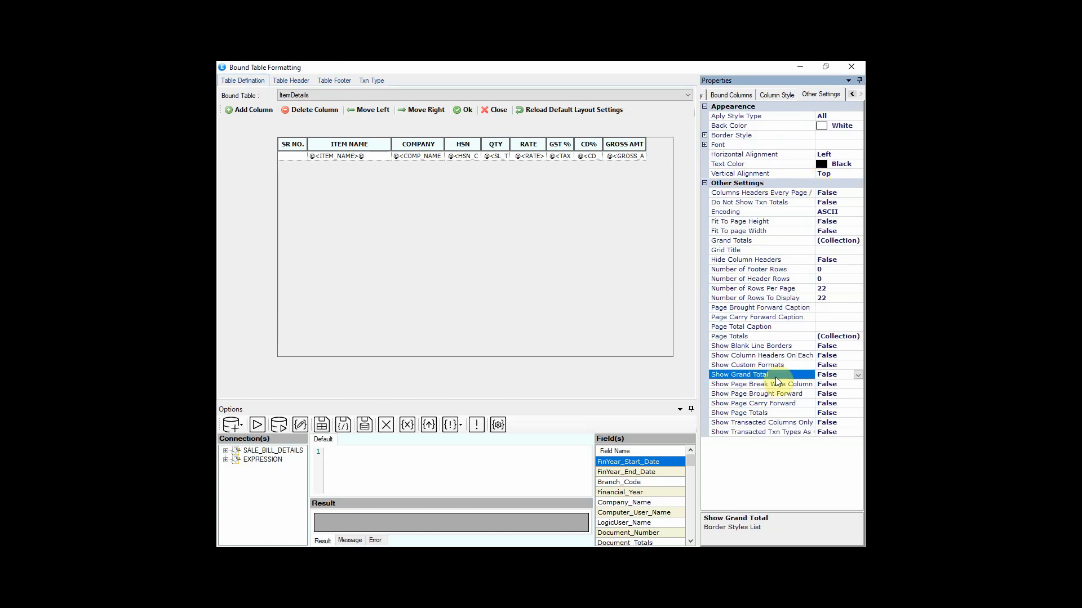
{"action": "left_click", "coordinate": [860, 375]}
{"action": "left_click", "coordinate": [837, 387]}
{"action": "left_click", "coordinate": [285, 167]}
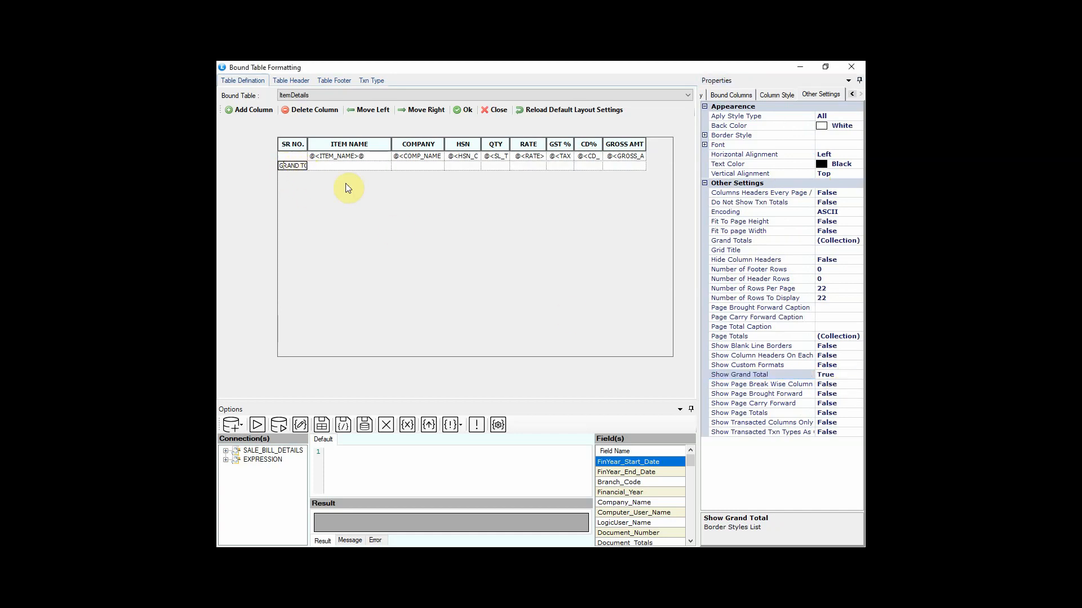
Step: Set Fit To page Width to True for the ItemDetails table
{"action": "left_click", "coordinate": [766, 223]}
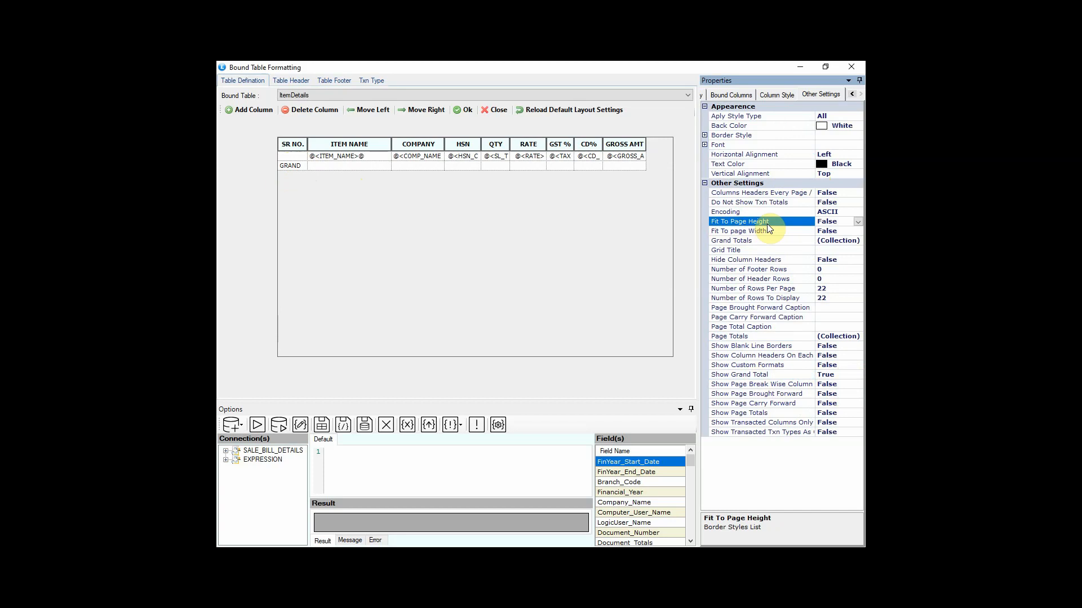
{"action": "left_click", "coordinate": [771, 229]}
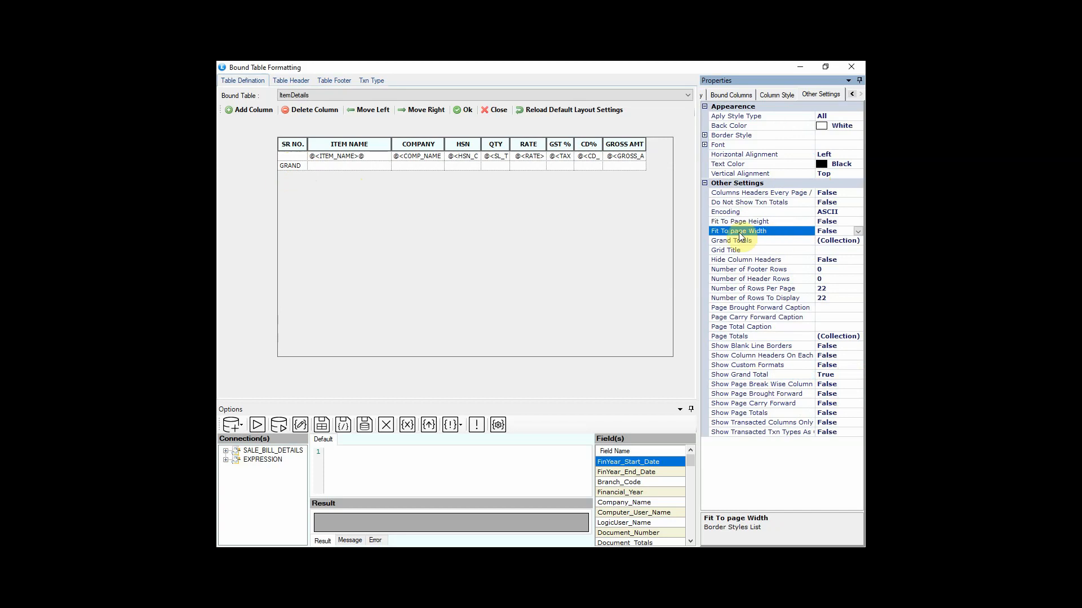
{"action": "left_click", "coordinate": [857, 231]}
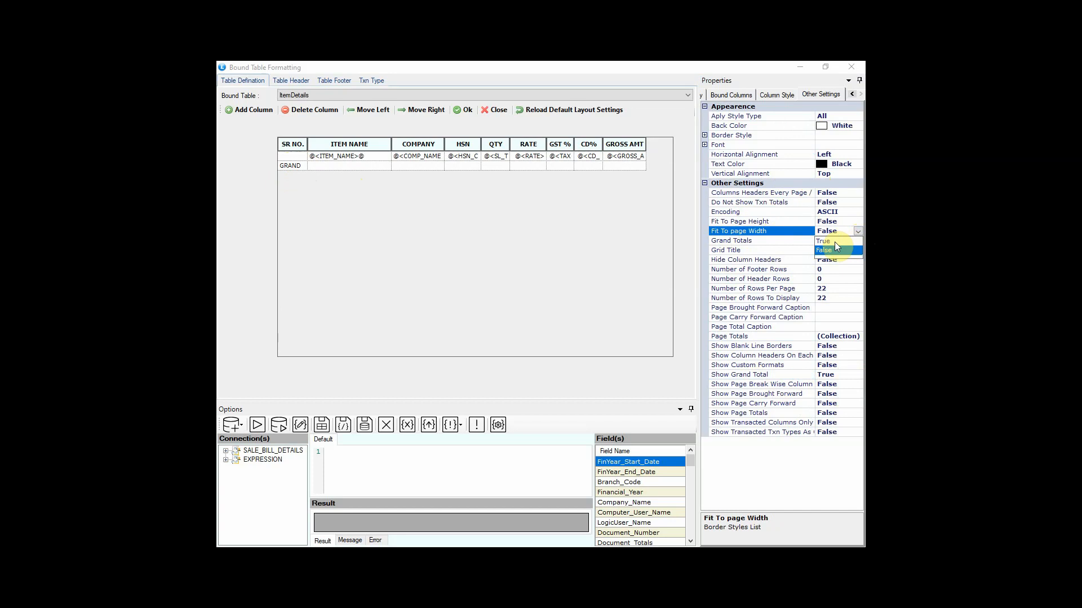
{"action": "left_click", "coordinate": [834, 242]}
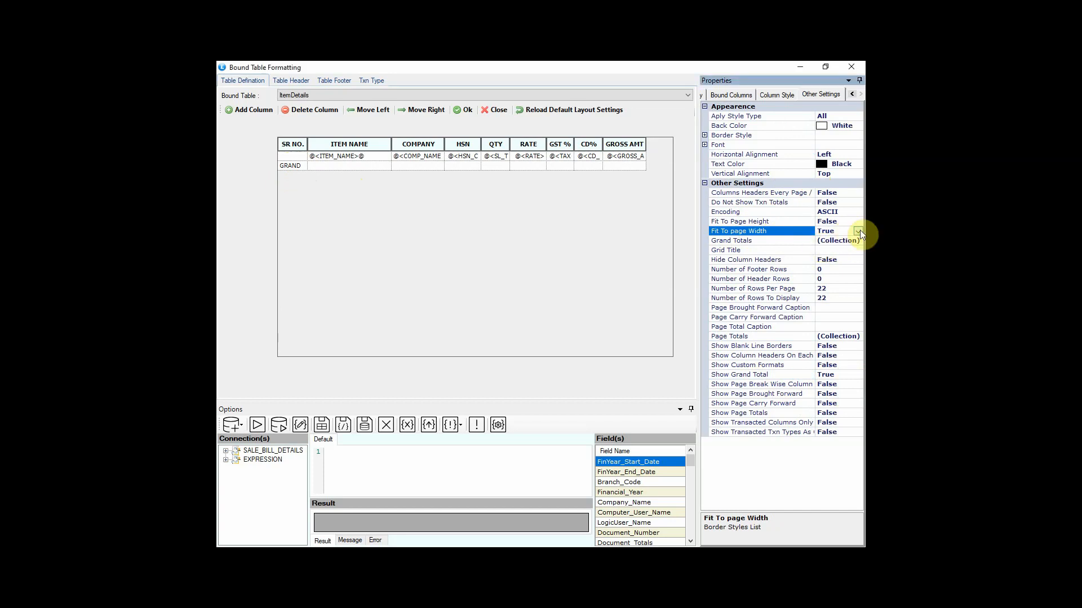
Step: Accept the ItemDetails table formatting and insert the bound table into the document
{"action": "left_click", "coordinate": [776, 95]}
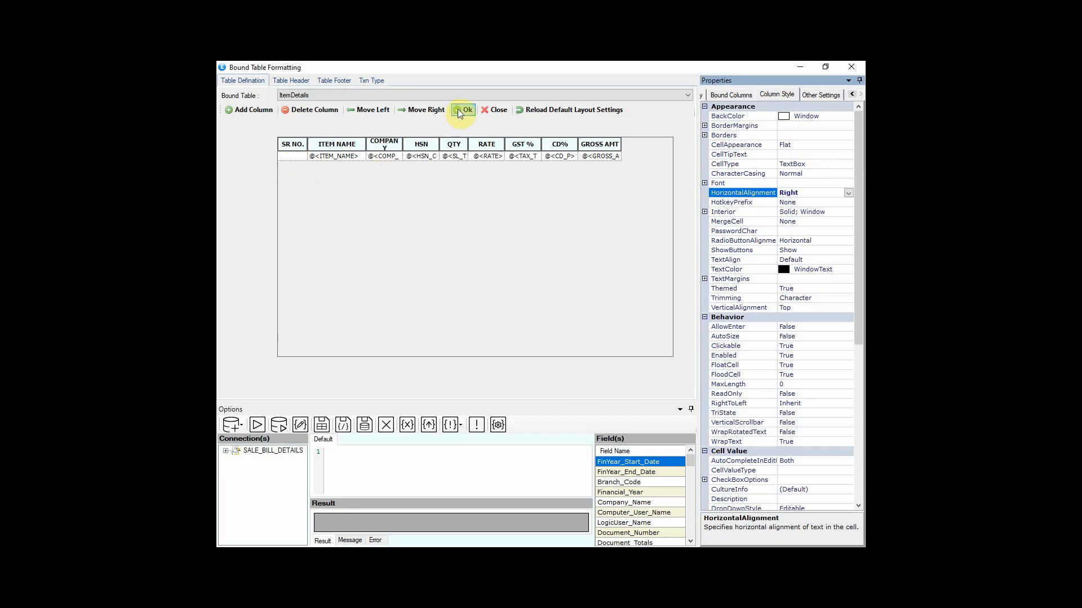
{"action": "left_click", "coordinate": [459, 110]}
{"action": "left_click", "coordinate": [590, 301]}
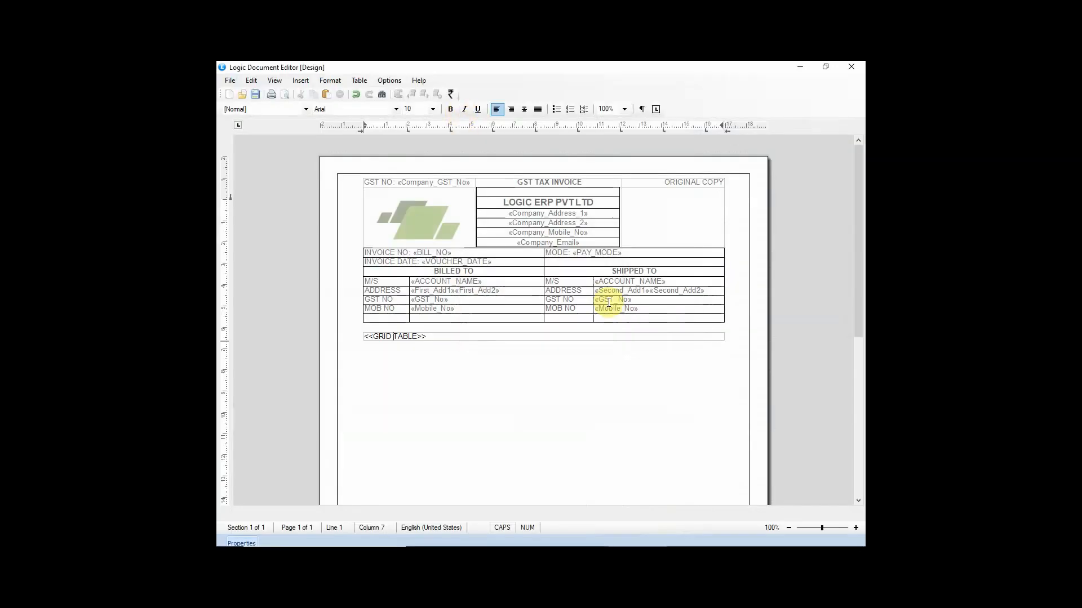
Step: Insert a plain table with 1 row and 2 columns directly below the grid table
{"action": "scroll", "coordinate": [597, 310], "scroll_direction": "down", "scroll_amount": 2}
{"action": "left_click", "coordinate": [434, 247]}
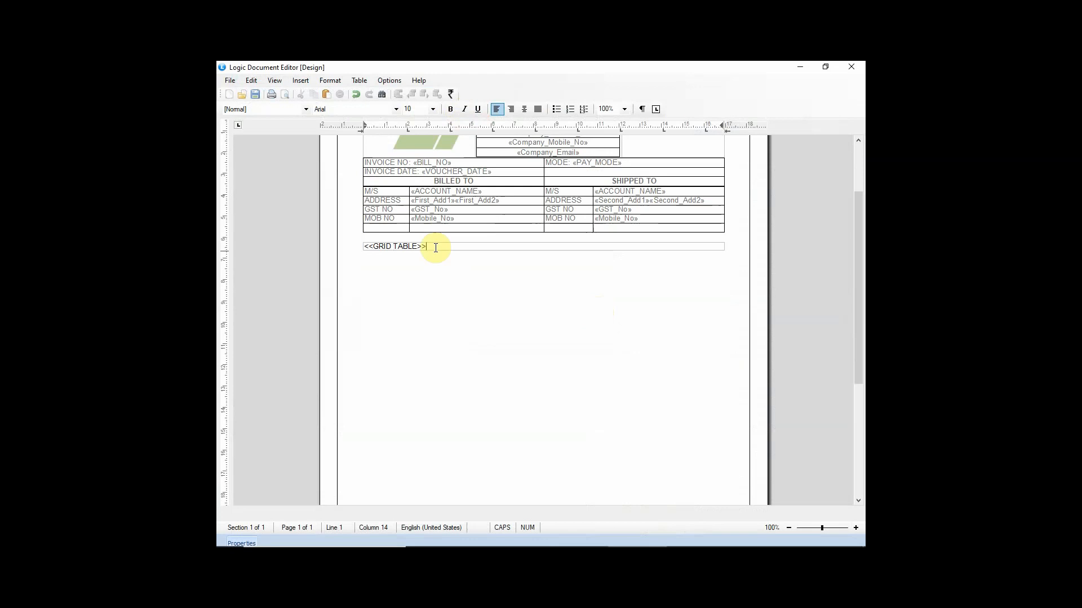
{"action": "left_click", "coordinate": [369, 256]}
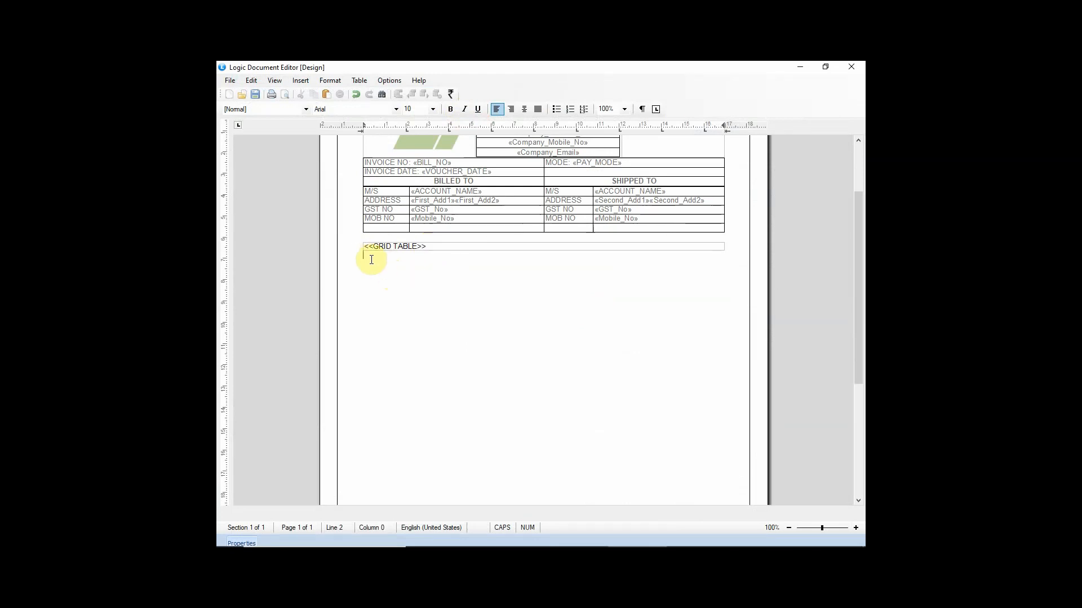
{"action": "left_click", "coordinate": [359, 80]}
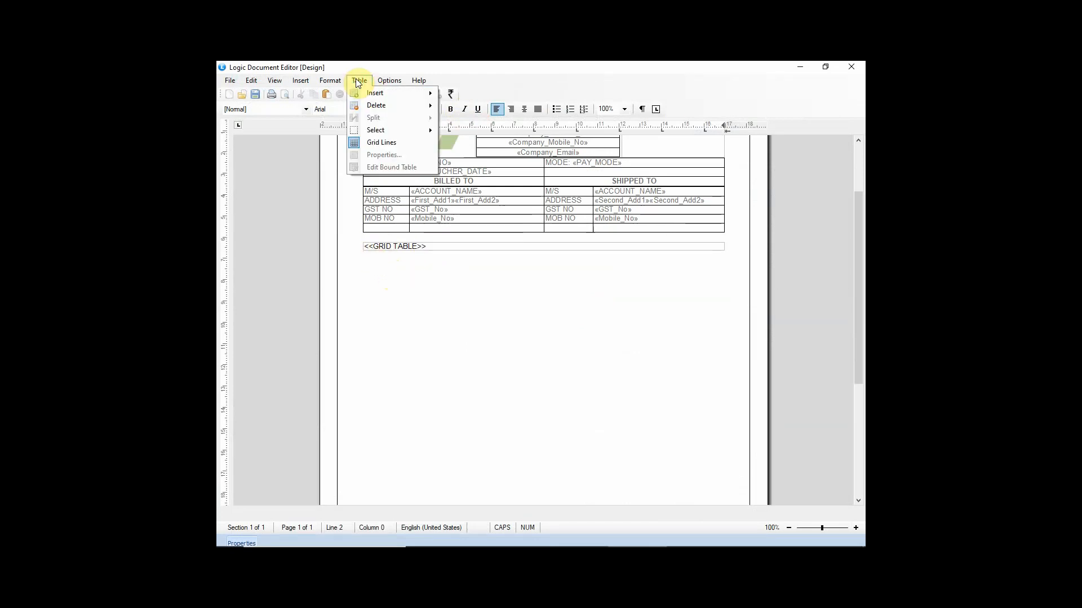
{"action": "mouse_move", "coordinate": [380, 96]}
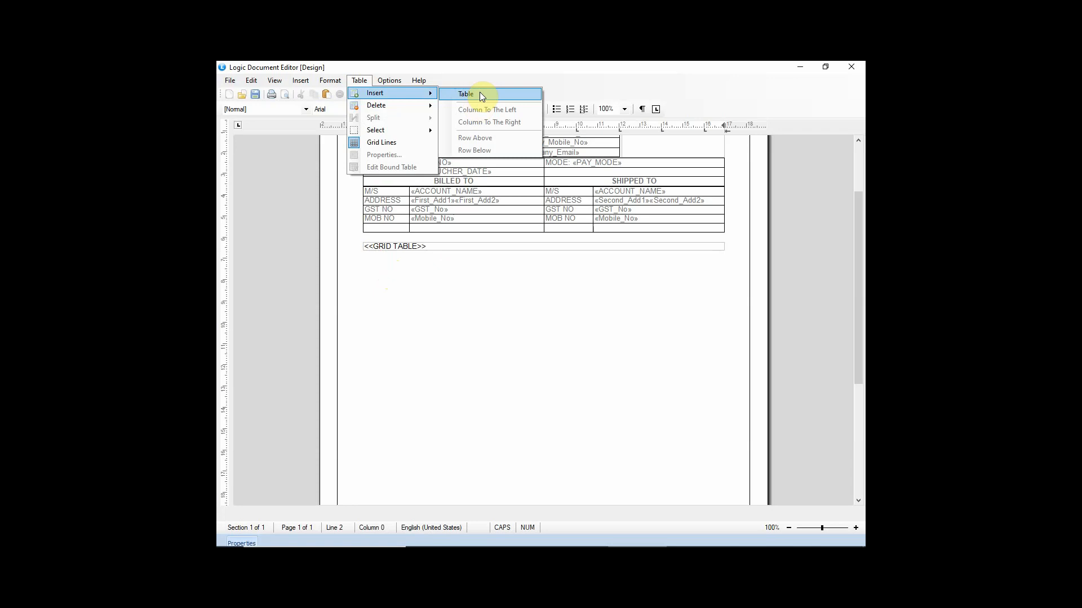
{"action": "left_click", "coordinate": [480, 94]}
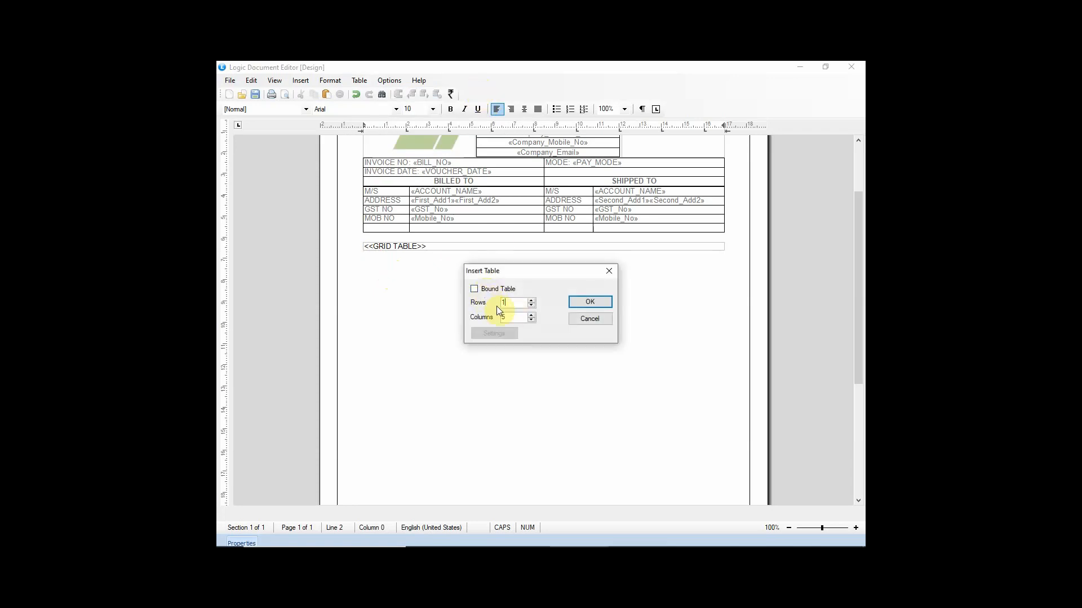
{"action": "left_click", "coordinate": [608, 302]}
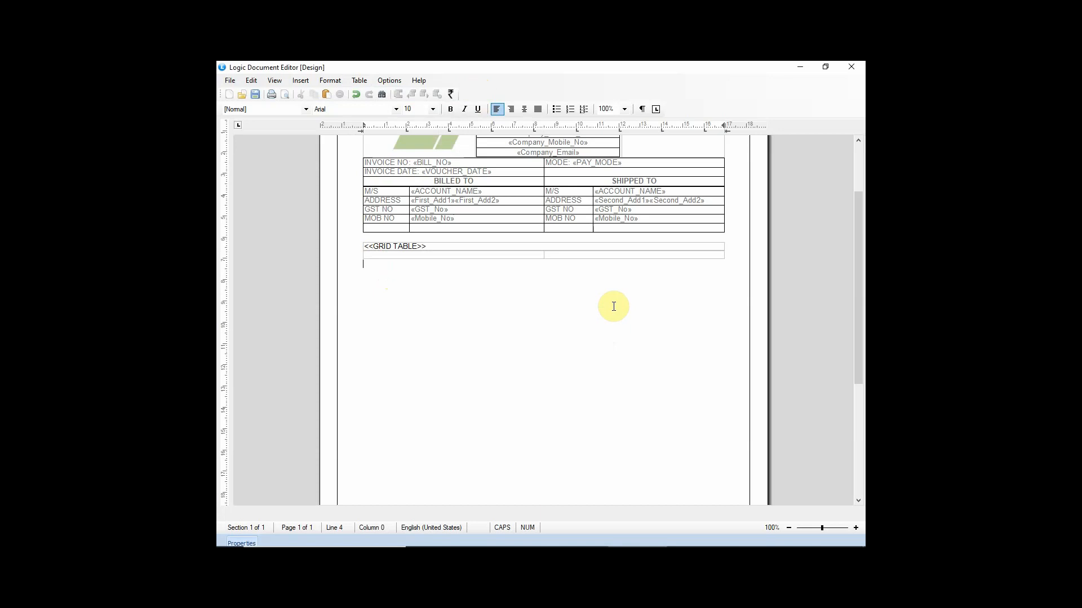
Step: Start a bound table in the first cell of the new table and choose TaxDetails as its bound table
{"action": "left_click", "coordinate": [387, 255]}
{"action": "left_click", "coordinate": [360, 81]}
{"action": "mouse_move", "coordinate": [378, 98]}
{"action": "left_click", "coordinate": [465, 93]}
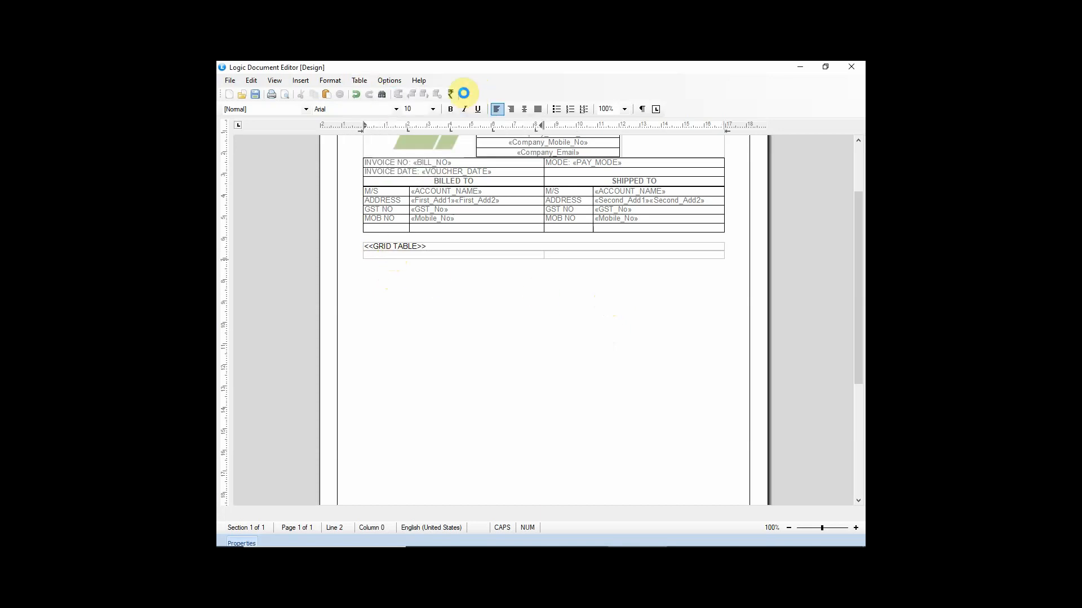
{"action": "left_click", "coordinate": [477, 289]}
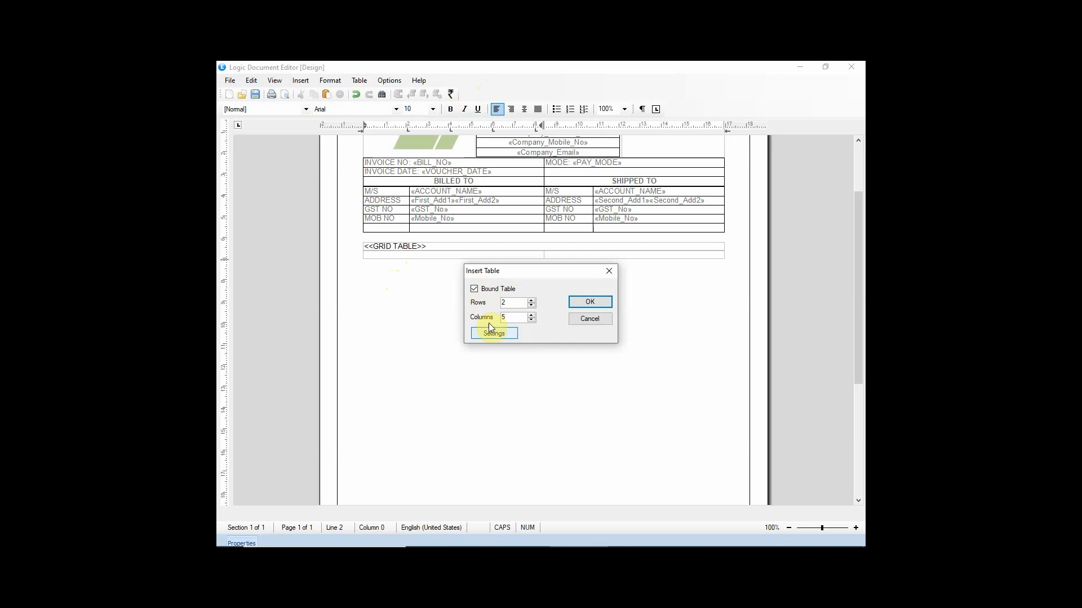
{"action": "left_click", "coordinate": [493, 333]}
{"action": "left_click", "coordinate": [360, 96]}
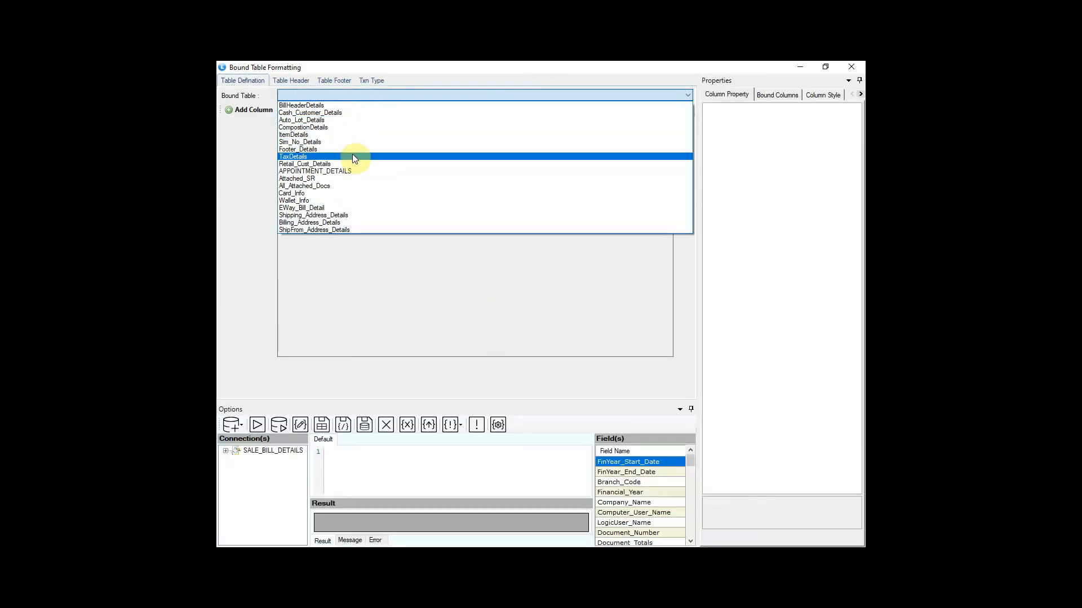
{"action": "left_click", "coordinate": [353, 156]}
{"action": "left_click", "coordinate": [525, 346]}
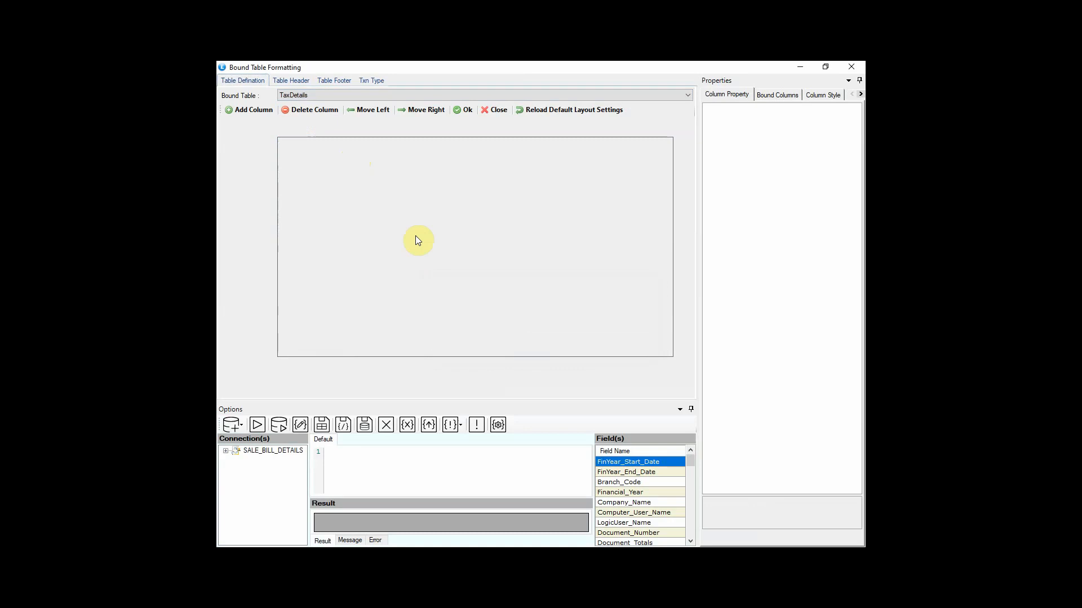
Step: Add five columns to the TaxDetails bound table
{"action": "left_click", "coordinate": [255, 111]}
{"action": "left_click", "coordinate": [255, 110]}
{"action": "left_click", "coordinate": [255, 110]}
{"action": "left_click", "coordinate": [255, 111]}
{"action": "left_click", "coordinate": [255, 110]}
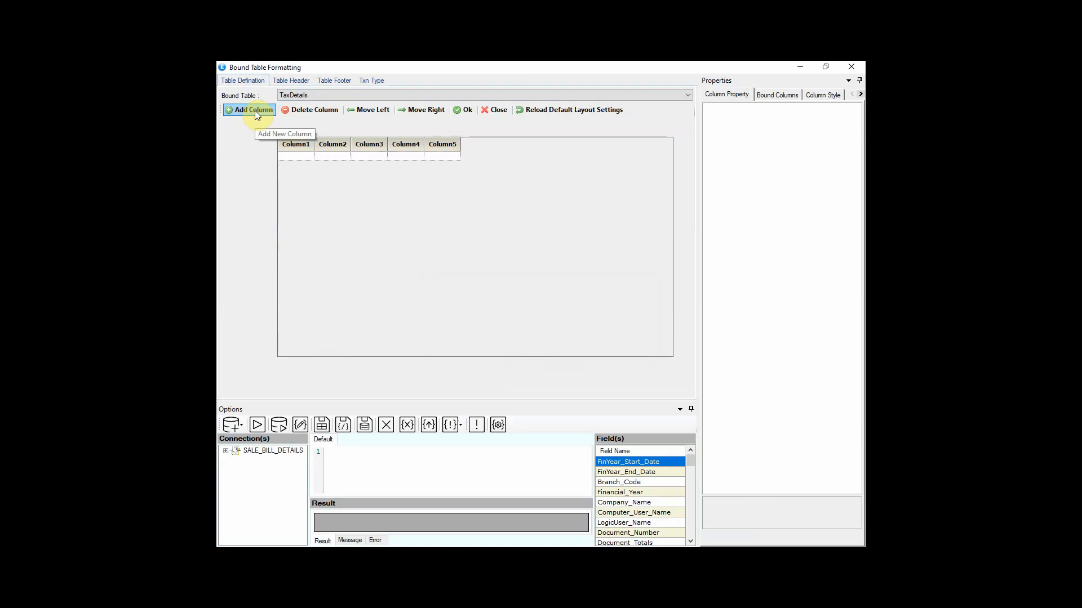
Step: Bind the first column of the TaxDetails table to TAX_PER_DESC_2
{"action": "left_click", "coordinate": [303, 157]}
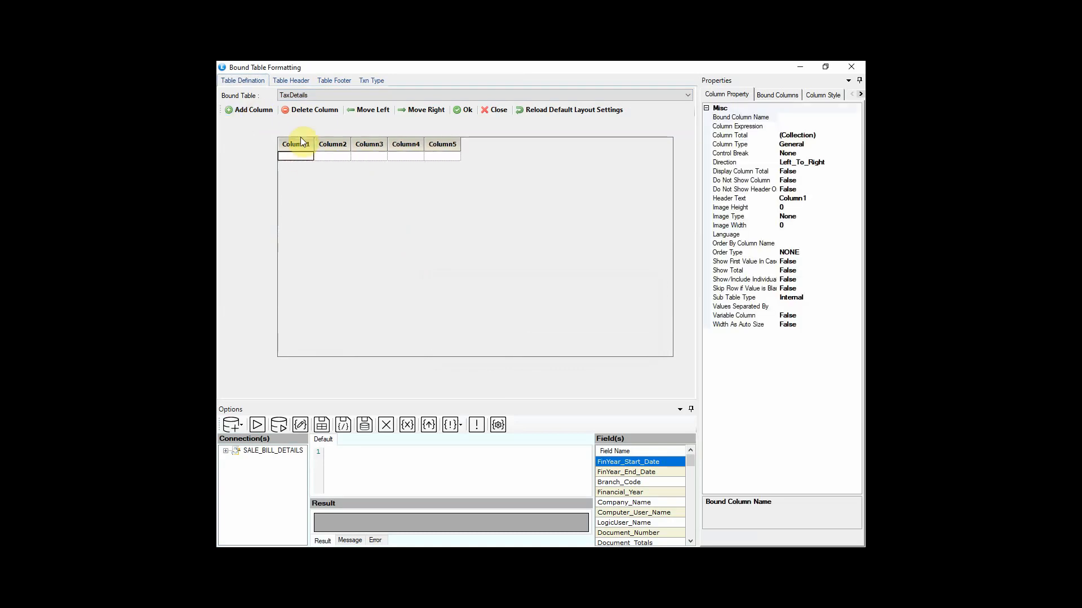
{"action": "left_click", "coordinate": [772, 95]}
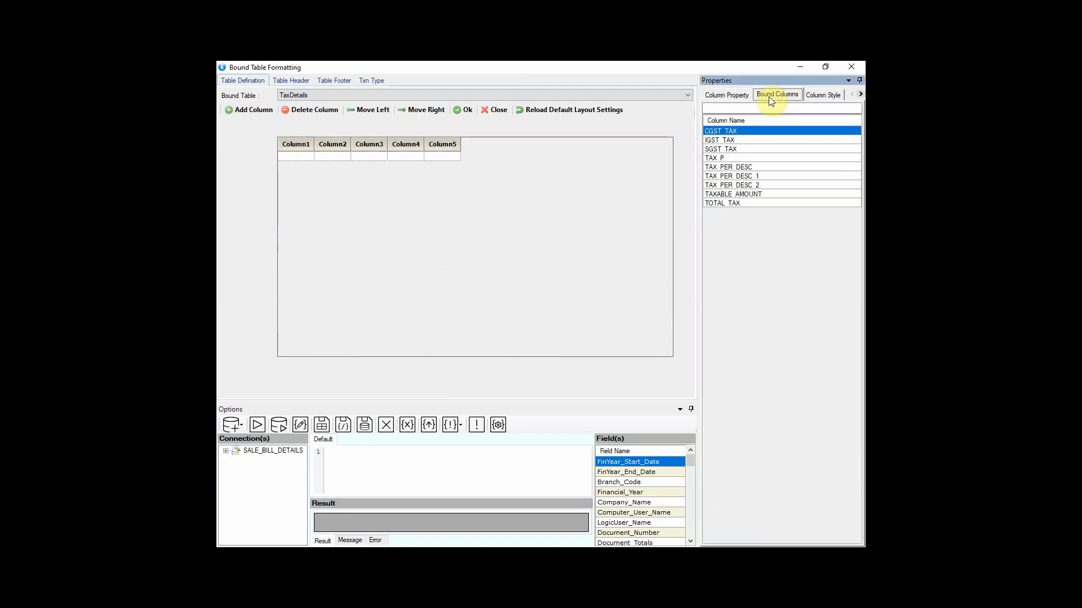
{"action": "left_click", "coordinate": [304, 158]}
{"action": "left_click", "coordinate": [738, 185]}
{"action": "right_click", "coordinate": [733, 185]}
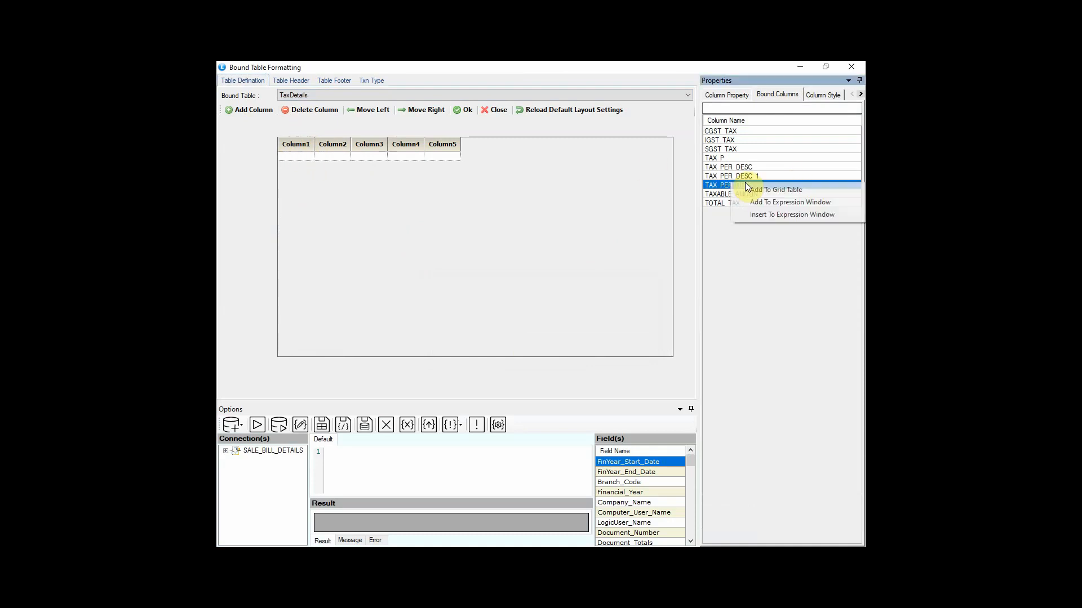
{"action": "left_click", "coordinate": [763, 191]}
Step: Bind the second column to TAXABLE_AMOUNT and the third column to CGST_TAX
{"action": "left_click", "coordinate": [336, 158]}
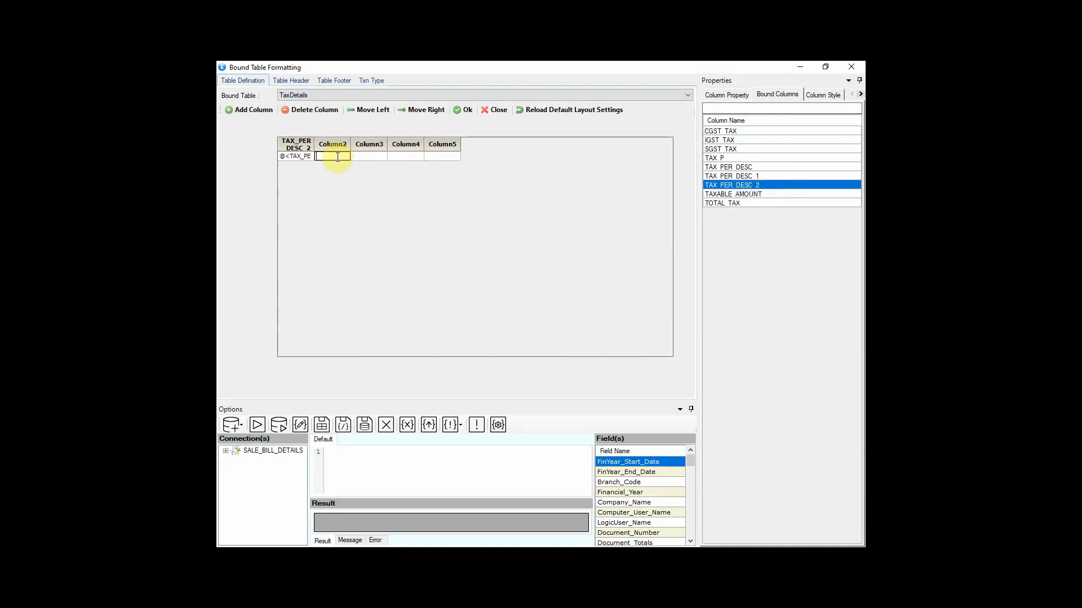
{"action": "left_click", "coordinate": [738, 194]}
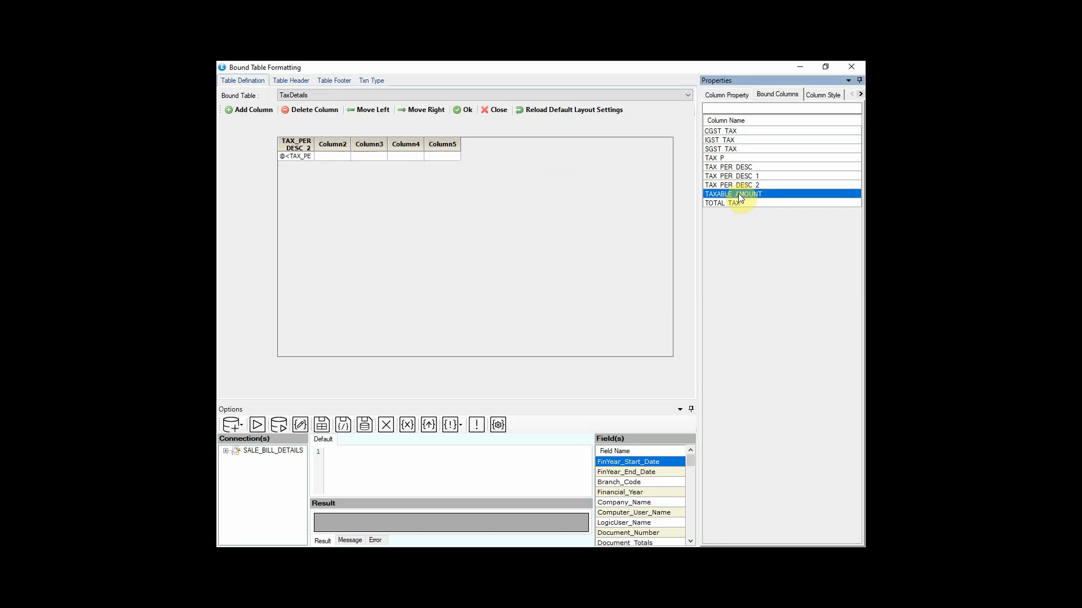
{"action": "right_click", "coordinate": [738, 194]}
{"action": "left_click", "coordinate": [762, 200]}
{"action": "left_click", "coordinate": [369, 157]}
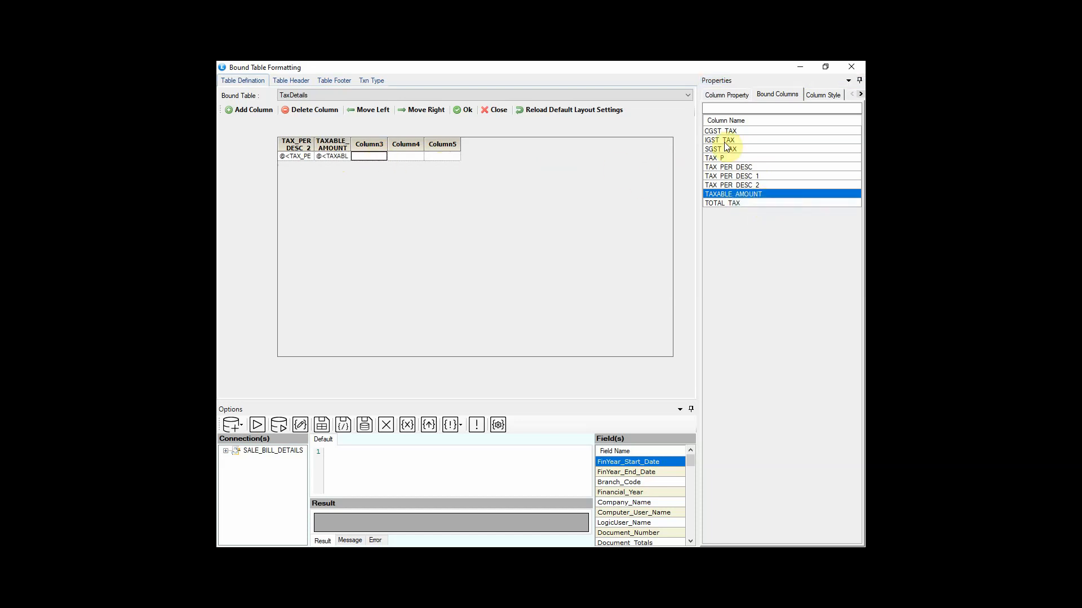
{"action": "left_click", "coordinate": [726, 131]}
{"action": "right_click", "coordinate": [725, 131]}
{"action": "left_click", "coordinate": [765, 138]}
Step: Bind the fourth column to SGST_TAX and the fifth column to IGST_TAX
{"action": "left_click", "coordinate": [406, 157]}
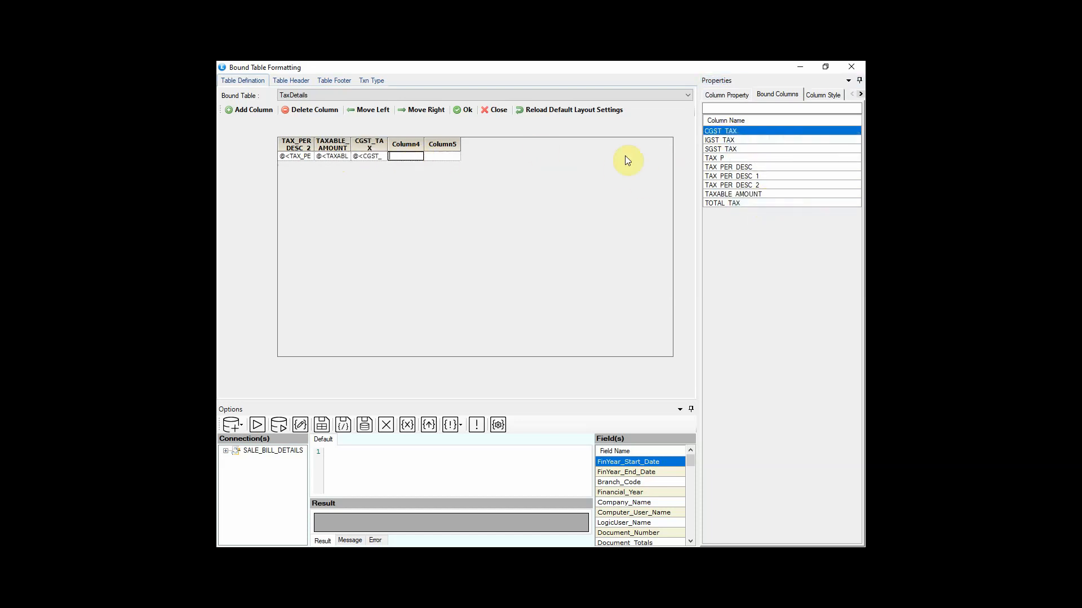
{"action": "left_click", "coordinate": [724, 140]}
{"action": "left_click", "coordinate": [721, 150]}
{"action": "right_click", "coordinate": [722, 152]}
{"action": "left_click", "coordinate": [733, 157]}
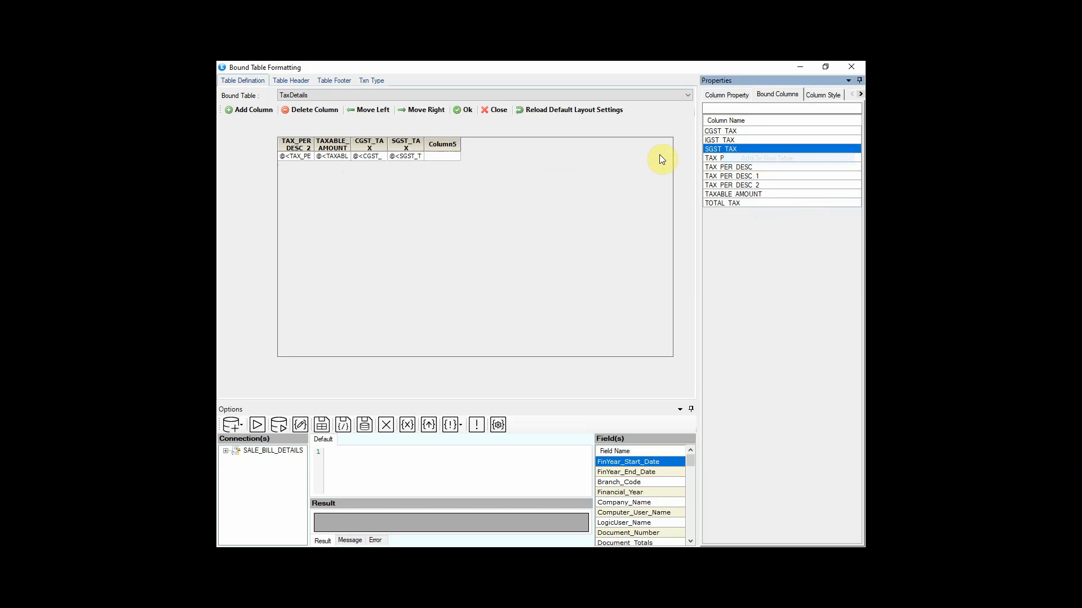
{"action": "left_click", "coordinate": [442, 156]}
{"action": "left_click", "coordinate": [718, 139]}
{"action": "right_click", "coordinate": [718, 140]}
{"action": "left_click", "coordinate": [749, 147]}
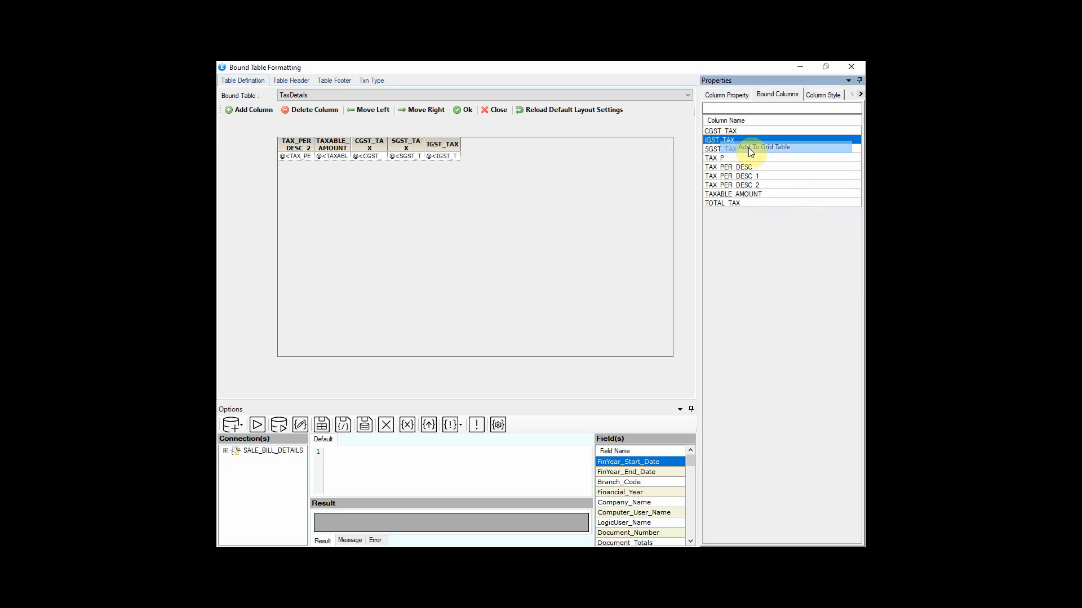
Step: Set the header text of the TAX_PER_DESC_2 column to GST %
{"action": "left_click", "coordinate": [724, 94]}
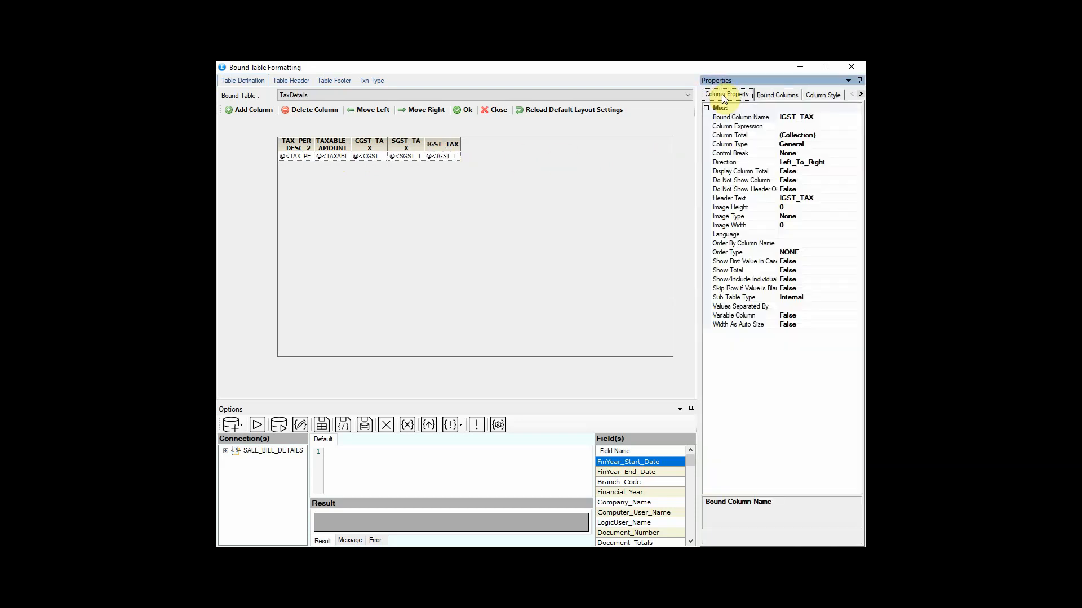
{"action": "left_click", "coordinate": [311, 147]}
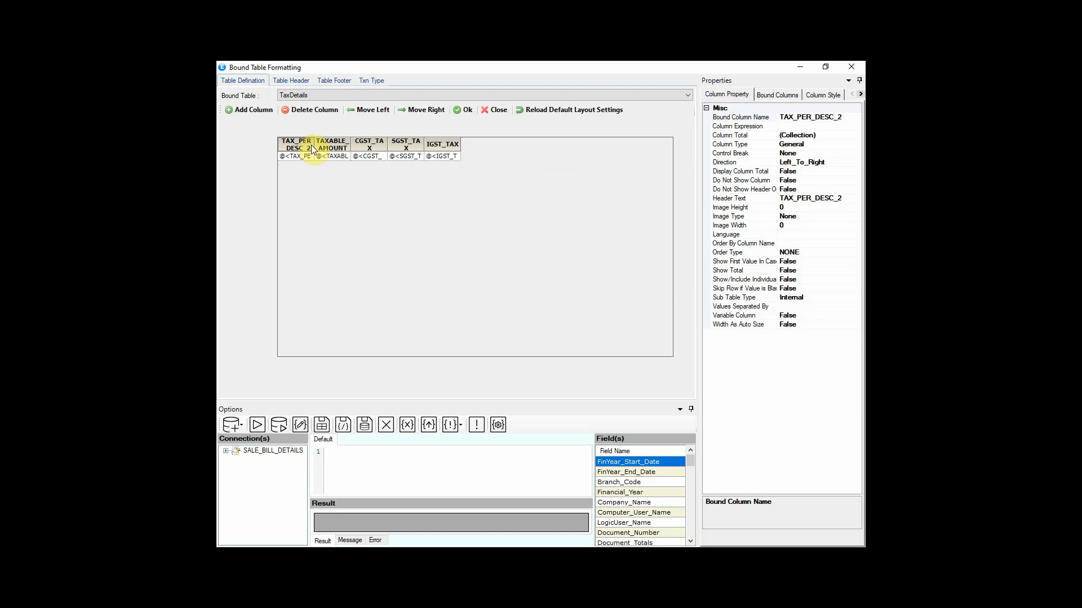
{"action": "left_click", "coordinate": [820, 198]}
{"action": "type", "text": "GST"}
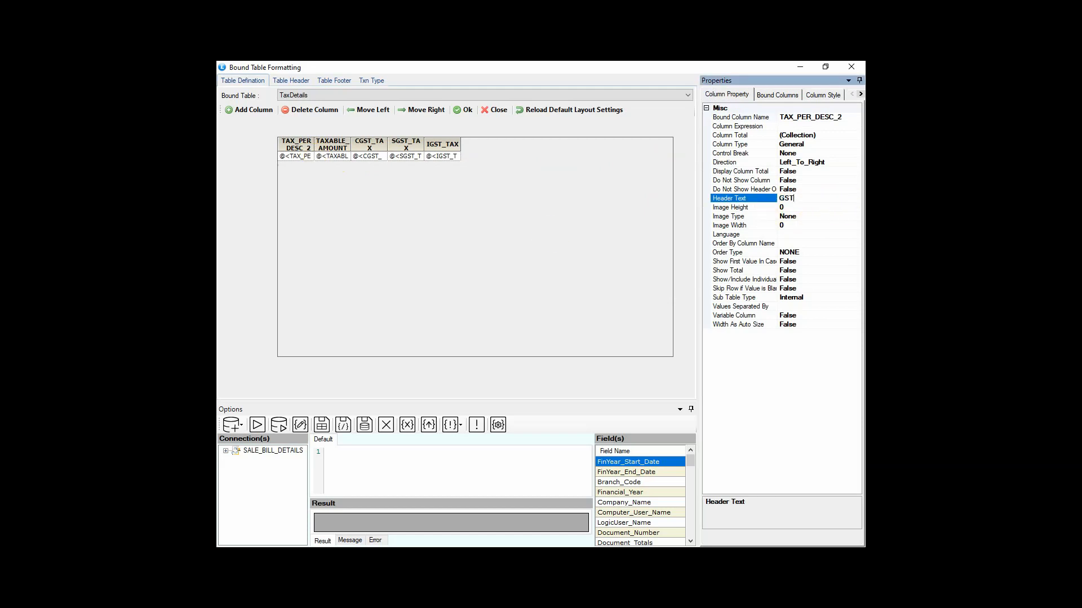
{"action": "type", "text": " %"}
{"action": "key", "text": "Return"}
Step: Widen the TAXABLE_AMOUNT column slightly and set its header text to TAXABLE AMT
{"action": "left_click", "coordinate": [335, 148]}
{"action": "left_click_drag", "start_coordinate": [349, 150], "coordinate": [363, 147]}
{"action": "left_click", "coordinate": [816, 198]}
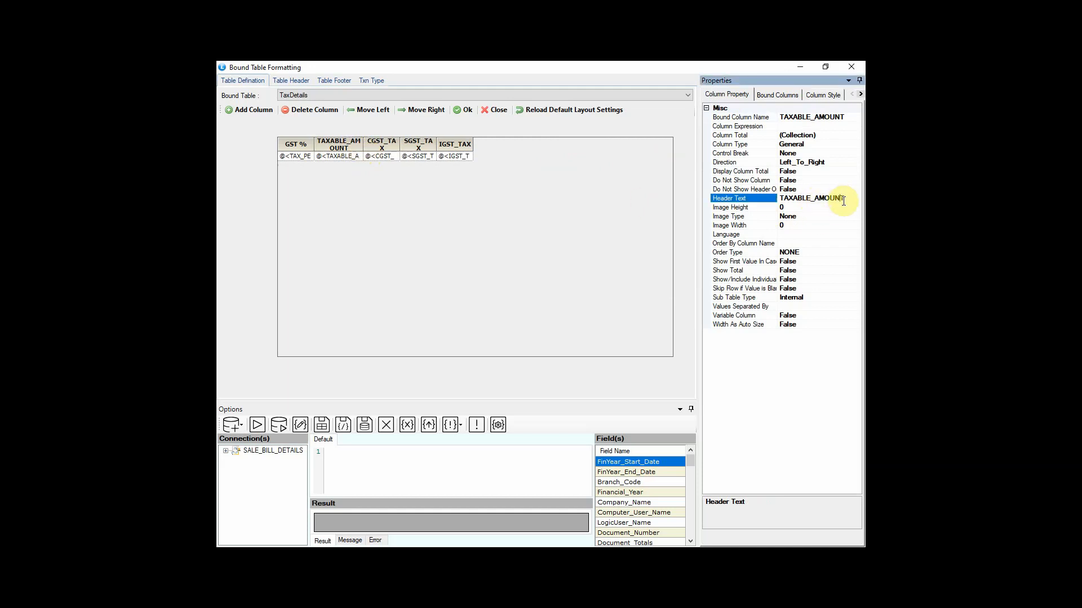
{"action": "left_click", "coordinate": [843, 198]}
{"action": "key", "text": "BackSpace"}
{"action": "key", "text": "BackSpace"}
{"action": "key", "text": "BackSpace"}
{"action": "key", "text": "Left"}
{"action": "key", "text": "Left"}
{"action": "key", "text": "BackSpace"}
{"action": "key", "text": "Return"}
Step: Shorten the header texts of the CGST_TAX and SGST_TAX columns to CGST and SGST
{"action": "left_click", "coordinate": [397, 147]}
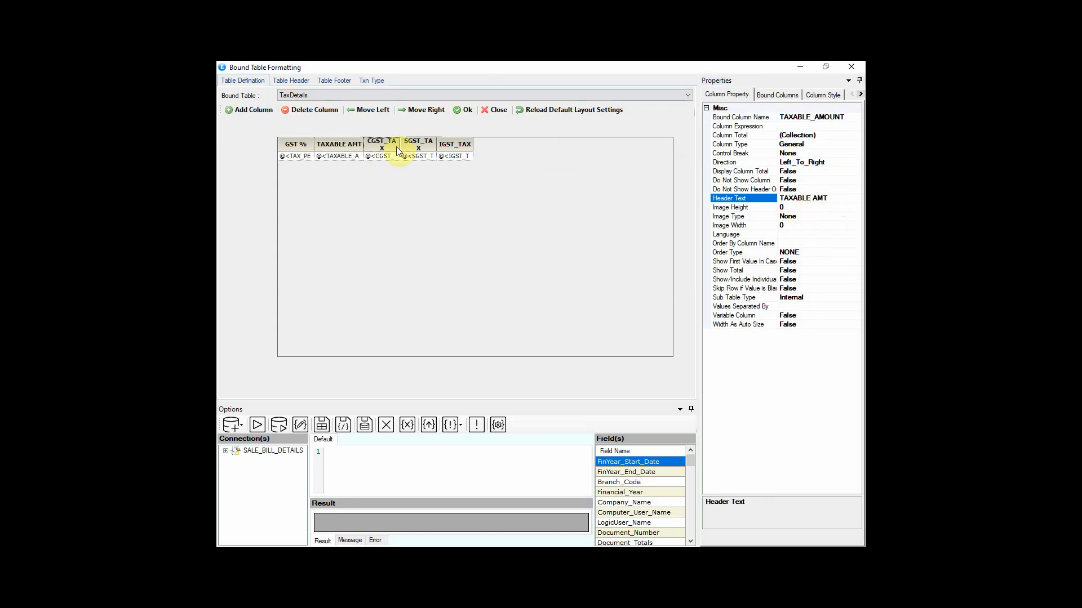
{"action": "left_click_drag", "start_coordinate": [800, 199], "coordinate": [815, 201]}
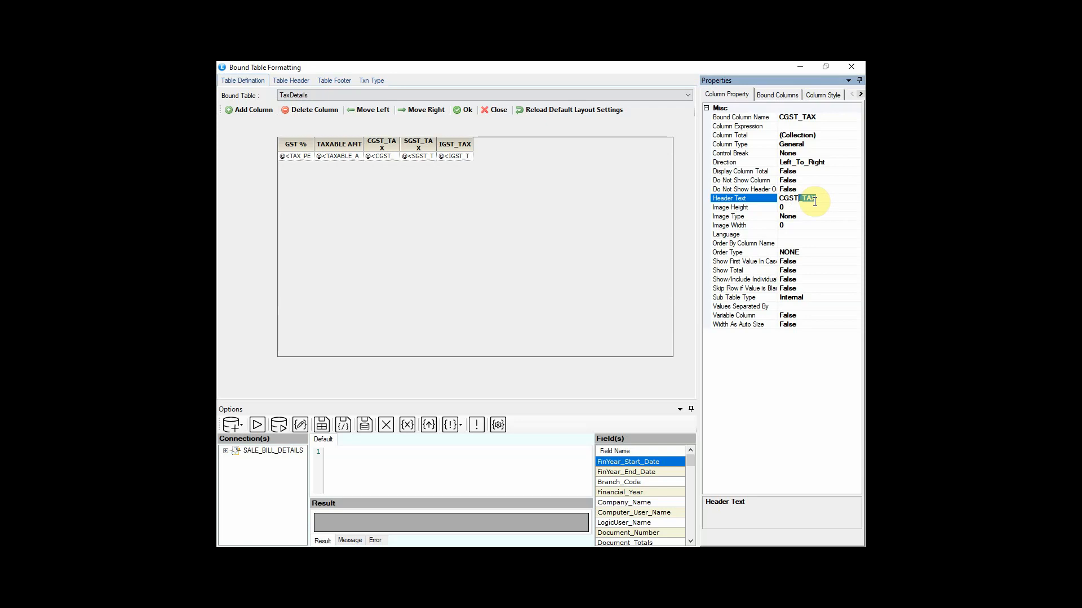
{"action": "key", "text": "BackSpace"}
{"action": "key", "text": "Return"}
{"action": "left_click", "coordinate": [419, 146]}
{"action": "left_click_drag", "start_coordinate": [821, 199], "coordinate": [801, 197]}
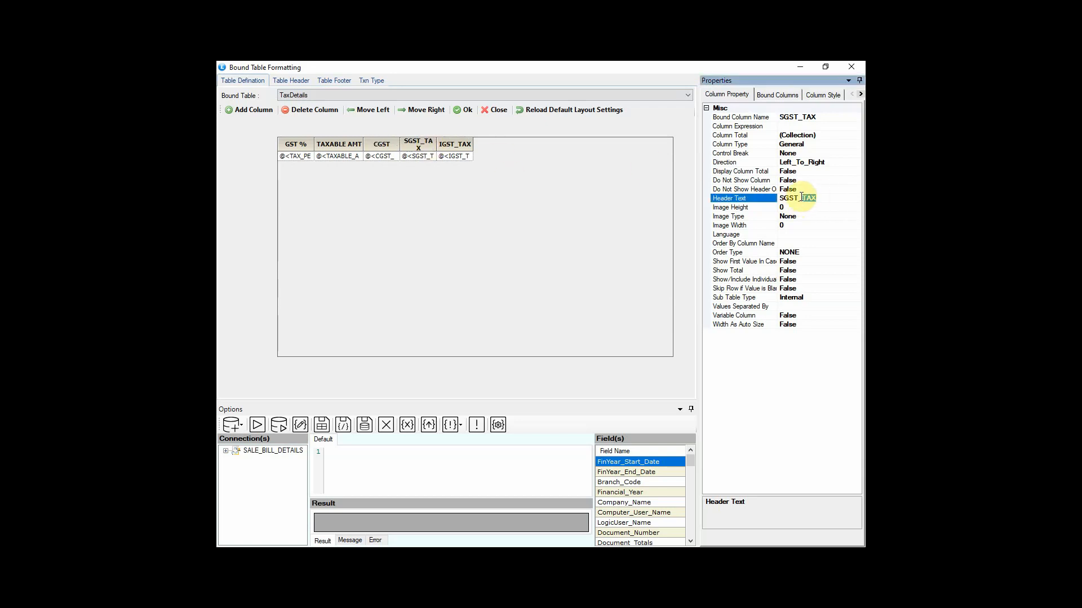
{"action": "key", "text": "BackSpace"}
{"action": "key", "text": "Return"}
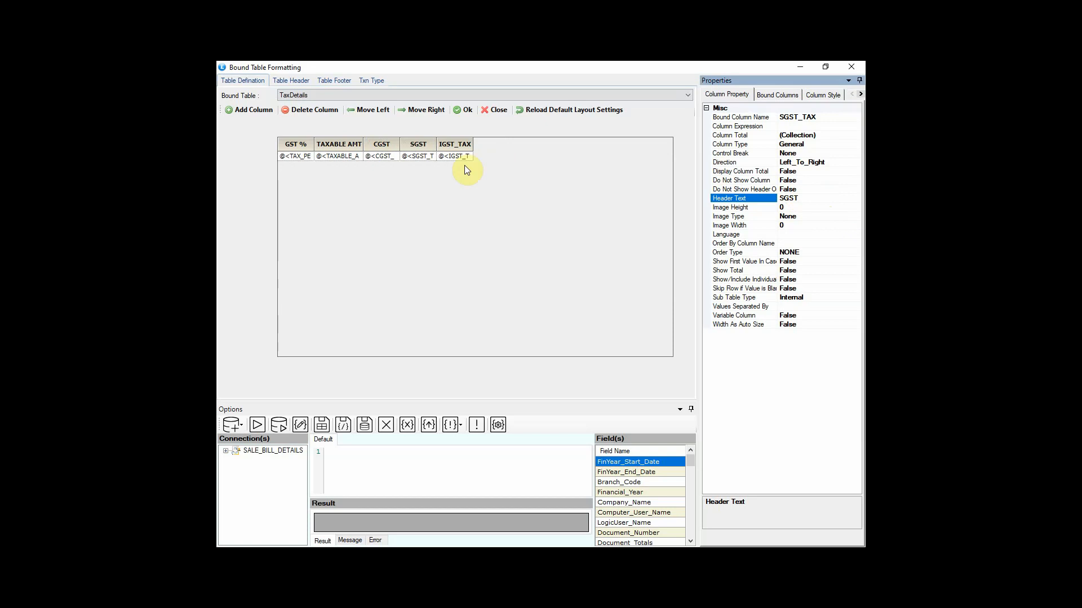
Step: Set the header text of the IGST_TAX column to IGST and widen the TAXABLE AMT column slightly further
{"action": "left_click", "coordinate": [457, 148]}
{"action": "left_click", "coordinate": [823, 200]}
{"action": "left_click_drag", "start_coordinate": [823, 201], "coordinate": [804, 200]}
{"action": "key", "text": "BackSpace"}
{"action": "key", "text": "Return"}
{"action": "left_click_drag", "start_coordinate": [364, 145], "coordinate": [371, 146]}
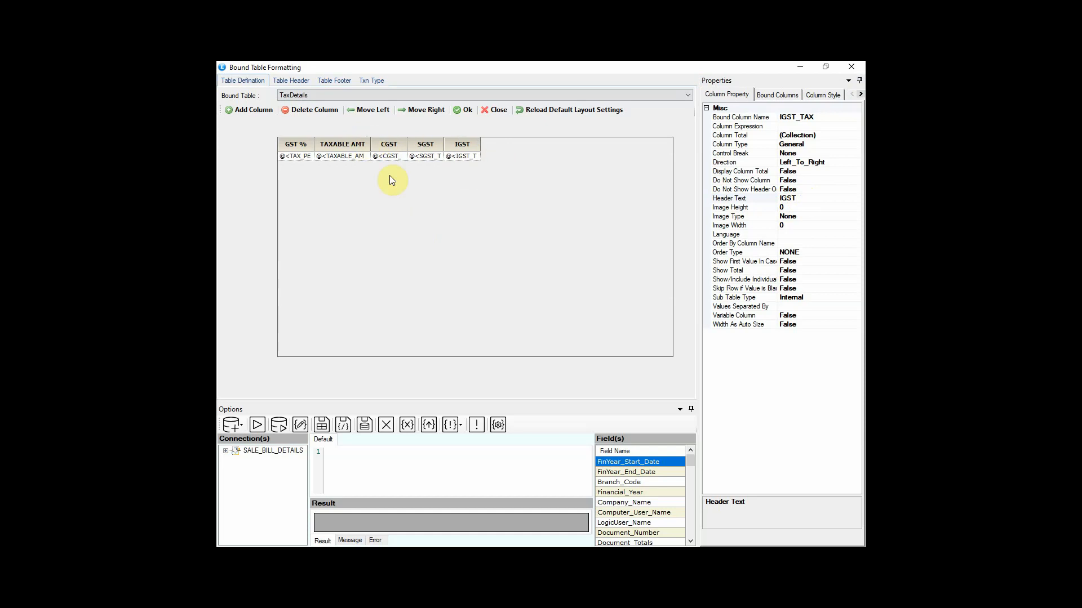
Step: Set the column type of the GST % column to Dimension
{"action": "left_click", "coordinate": [299, 154]}
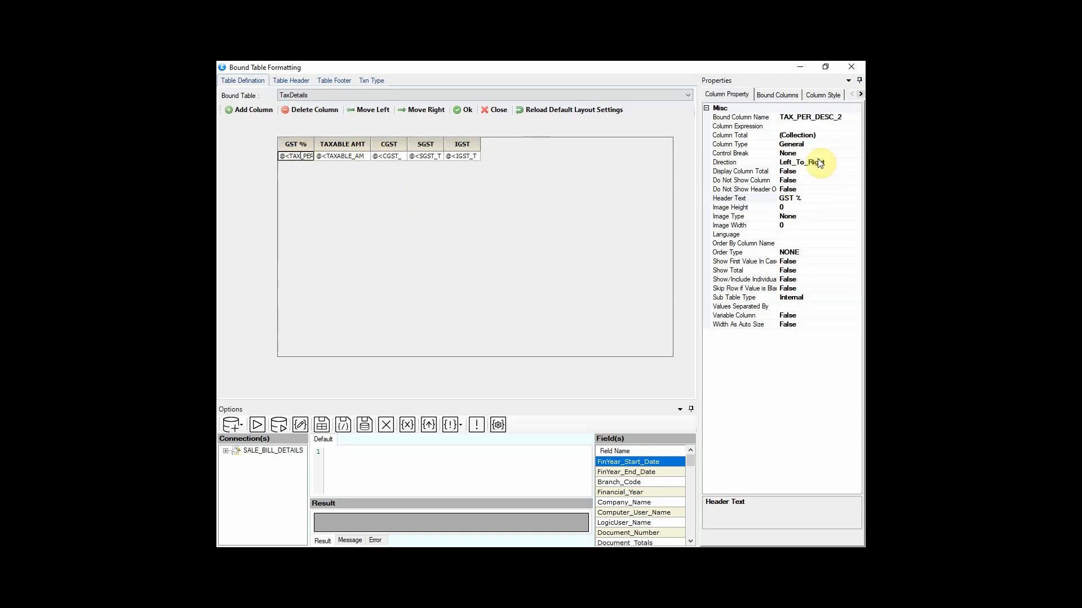
{"action": "left_click", "coordinate": [856, 146]}
{"action": "left_click", "coordinate": [856, 145]}
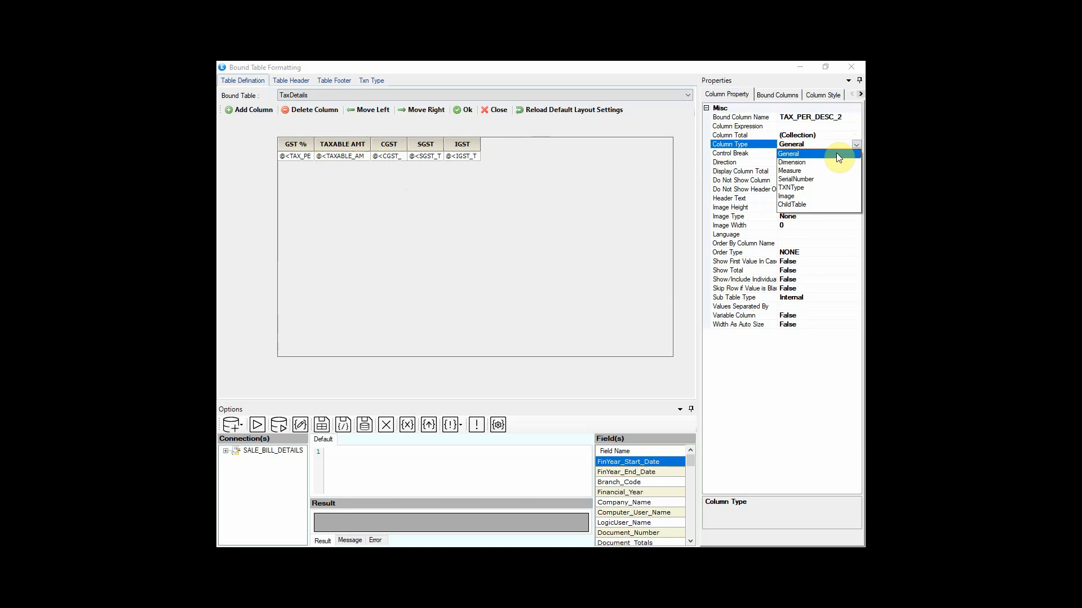
{"action": "left_click", "coordinate": [800, 162]}
Step: Set the column type of the TAXABLE AMT and CGST columns to Measure
{"action": "left_click", "coordinate": [361, 155]}
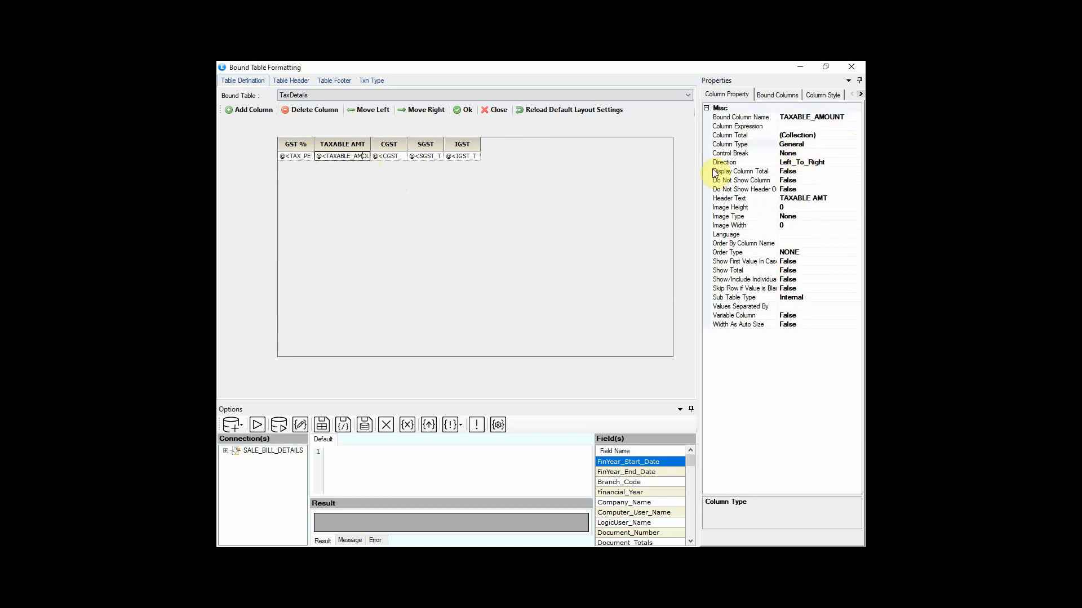
{"action": "left_click", "coordinate": [816, 144]}
{"action": "left_click", "coordinate": [856, 145]}
{"action": "left_click", "coordinate": [838, 171]}
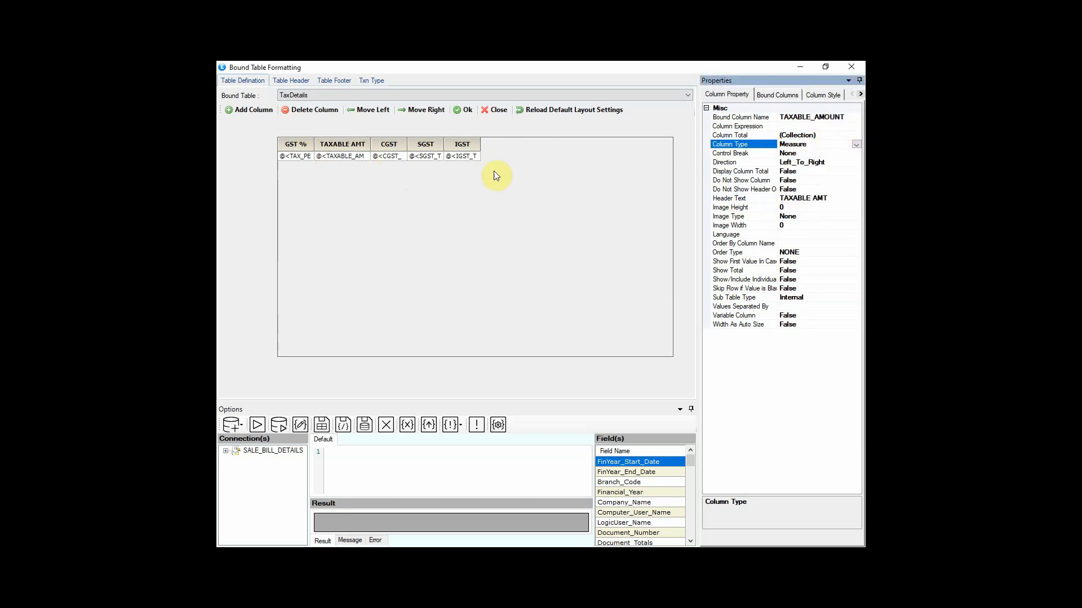
{"action": "left_click", "coordinate": [403, 158]}
{"action": "left_click", "coordinate": [845, 145]}
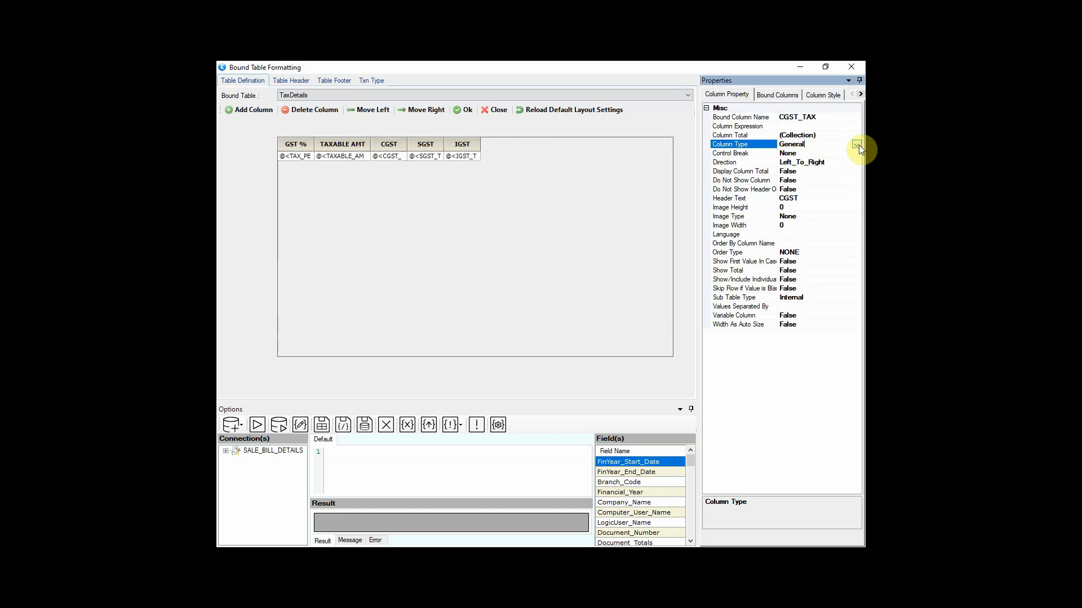
{"action": "left_click", "coordinate": [857, 145]}
{"action": "left_click", "coordinate": [806, 170]}
Step: Set the column type of the SGST and IGST columns to Measure
{"action": "left_click", "coordinate": [423, 155]}
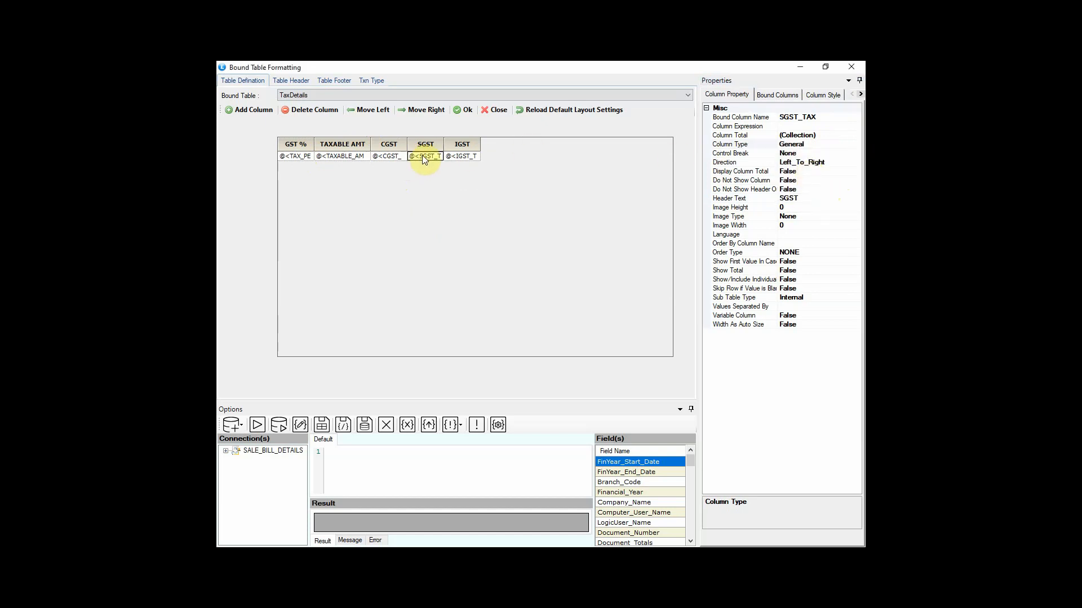
{"action": "left_click", "coordinate": [833, 145]}
{"action": "left_click", "coordinate": [857, 148]}
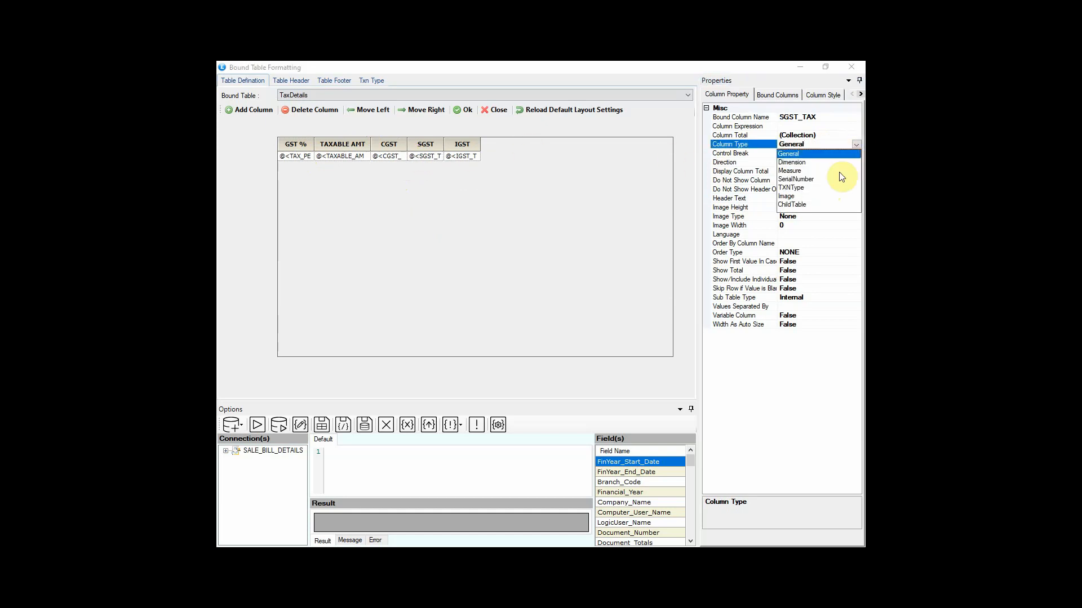
{"action": "left_click", "coordinate": [806, 170]}
{"action": "left_click", "coordinate": [462, 156]}
{"action": "left_click", "coordinate": [847, 145]}
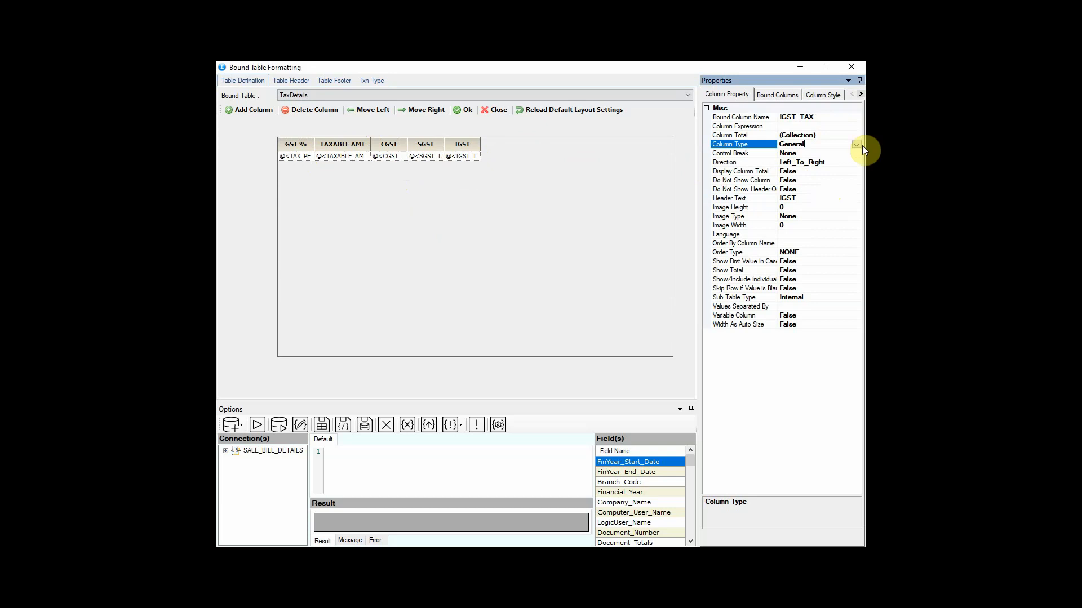
{"action": "left_click", "coordinate": [857, 146]}
{"action": "left_click", "coordinate": [794, 172]}
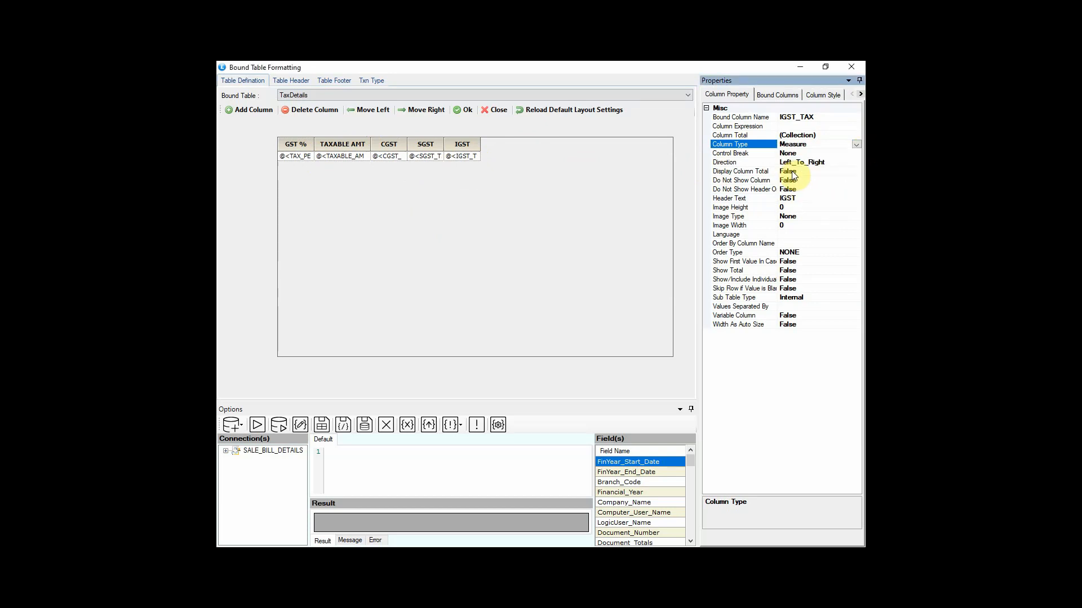
Step: Apply the TaxDetails table's style settings to HeaderRow and set its back color to Azure
{"action": "left_click", "coordinate": [838, 96]}
{"action": "left_click", "coordinate": [846, 95]}
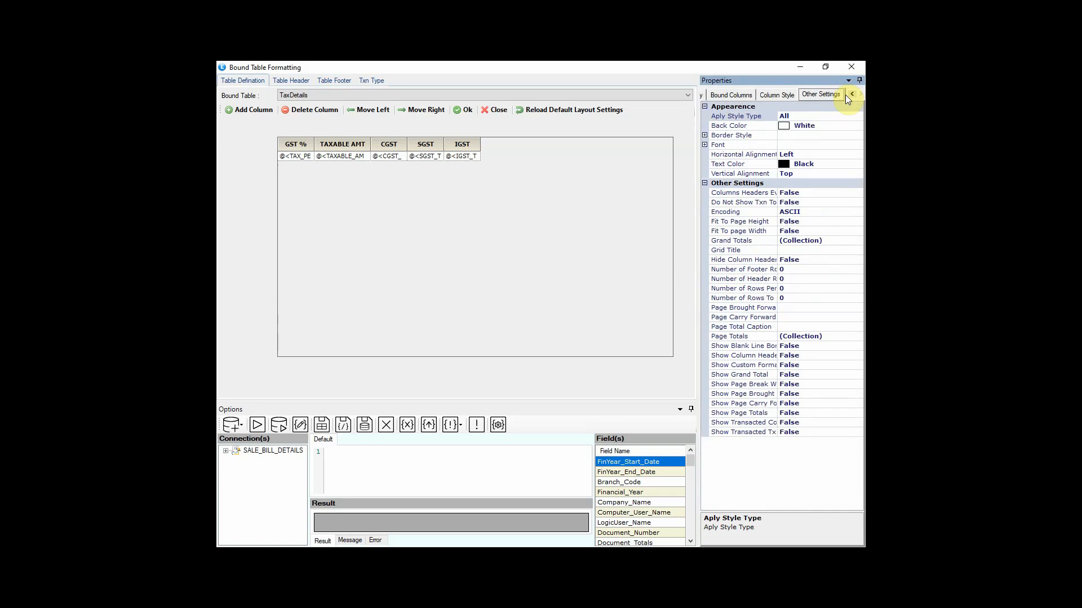
{"action": "left_click", "coordinate": [827, 126]}
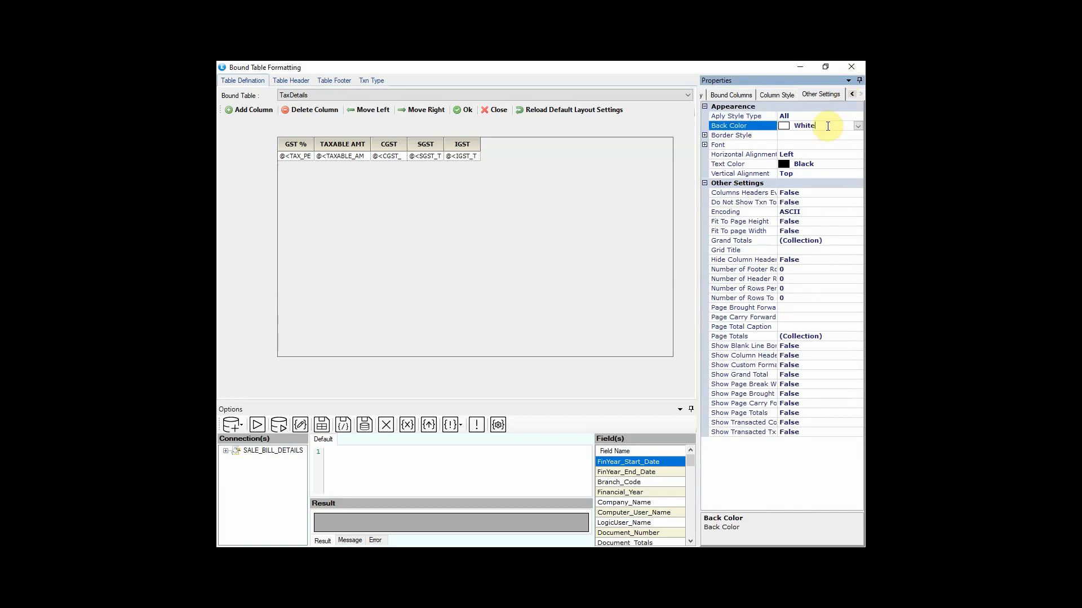
{"action": "left_click", "coordinate": [836, 116]}
{"action": "left_click", "coordinate": [861, 122]}
{"action": "left_click", "coordinate": [859, 117]}
{"action": "left_click", "coordinate": [859, 118]}
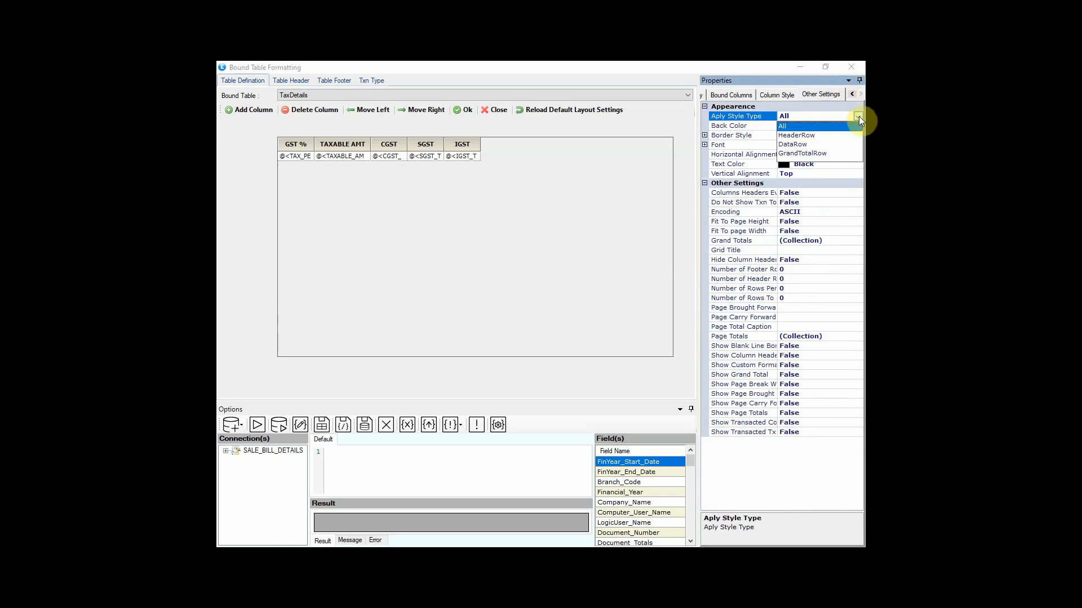
{"action": "left_click", "coordinate": [845, 136]}
{"action": "left_click", "coordinate": [826, 127]}
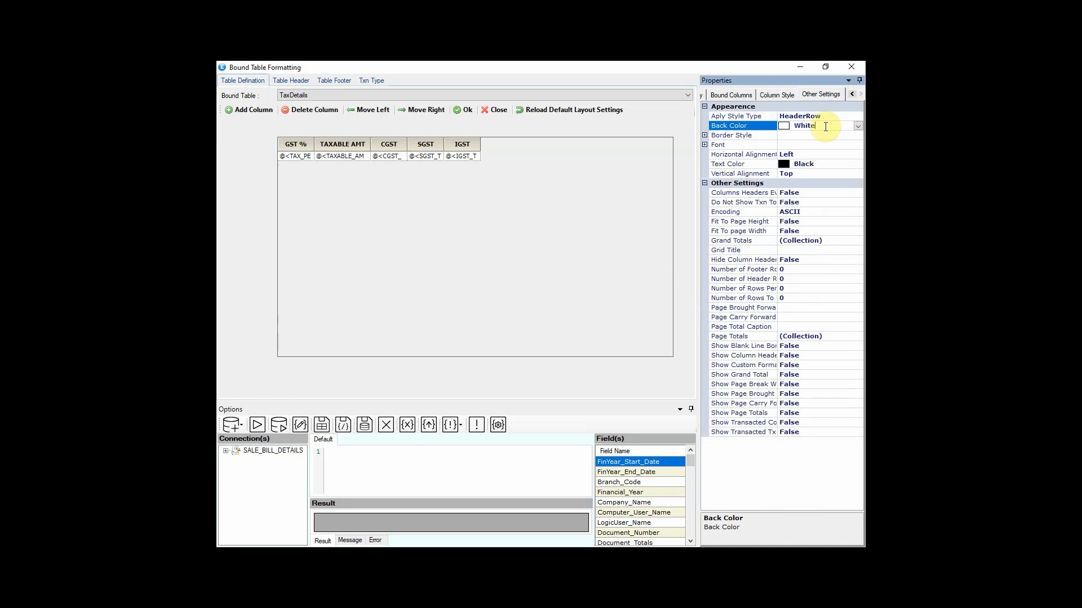
{"action": "left_click", "coordinate": [857, 126]}
{"action": "left_click", "coordinate": [764, 174]}
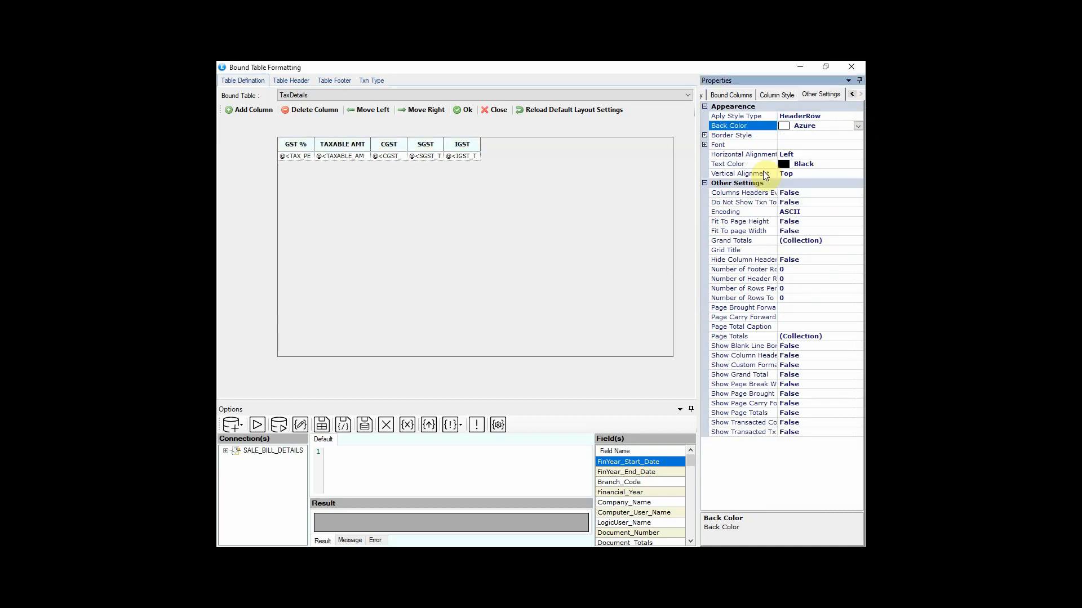
Step: Give the header row thin solid borders on all four sides and insert the TaxDetails bound table into the document
{"action": "left_click", "coordinate": [488, 206]}
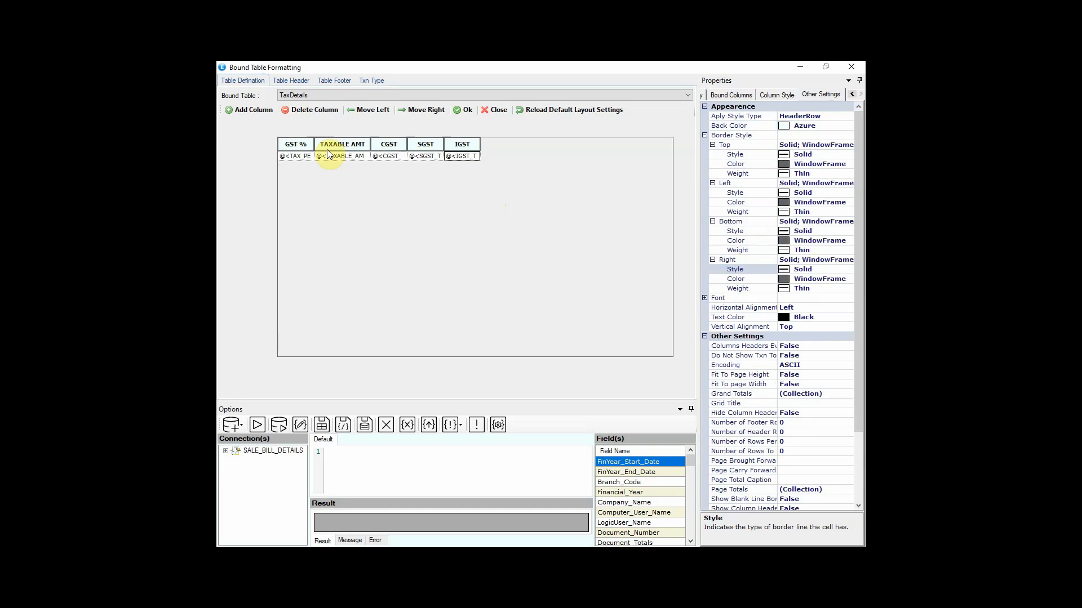
{"action": "left_click", "coordinate": [292, 147]}
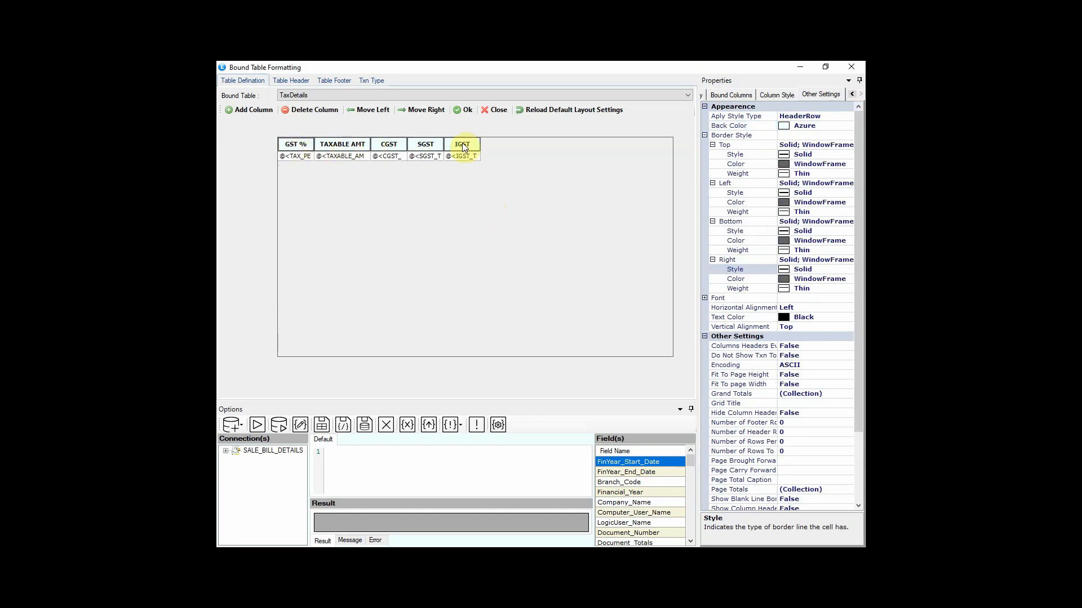
{"action": "left_click", "coordinate": [464, 110]}
{"action": "left_click", "coordinate": [590, 302]}
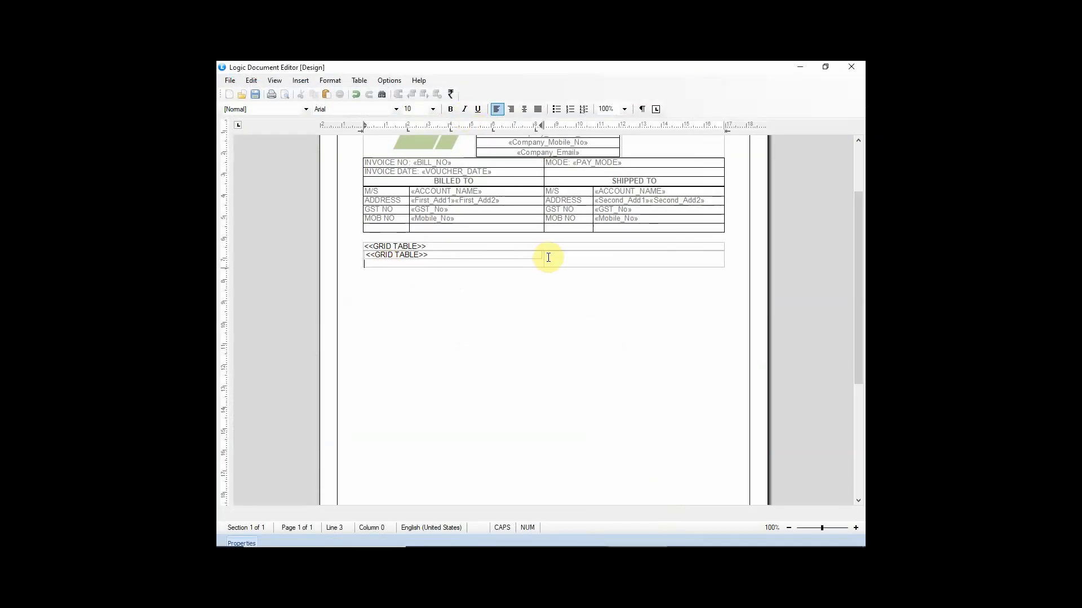
Step: Insert an unbound table with 6 rows and 2 columns in the empty cell beside the TaxDetails grid table
{"action": "left_click", "coordinate": [359, 80]}
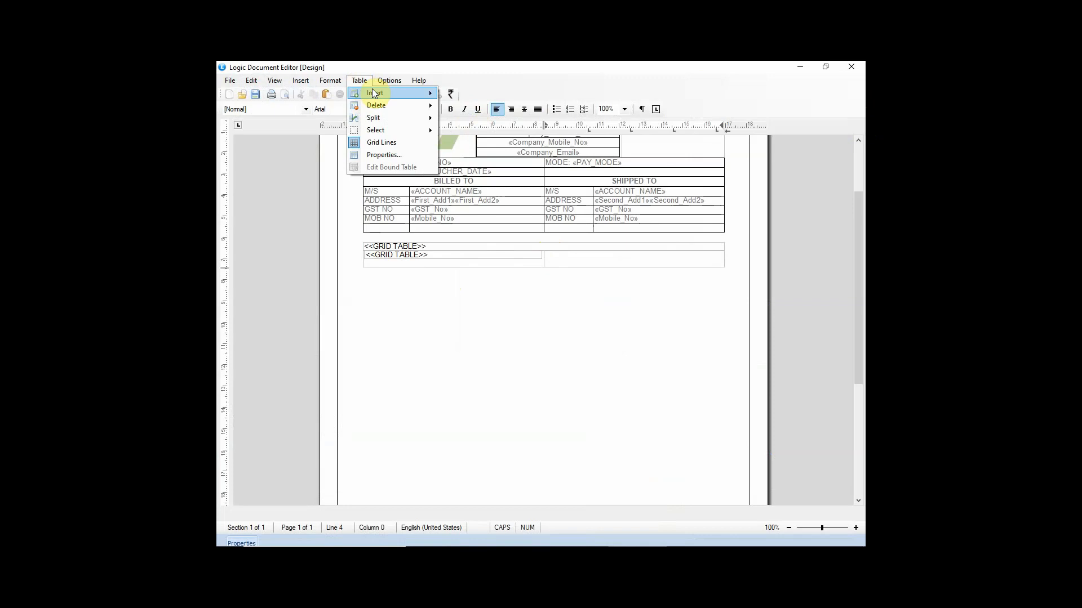
{"action": "mouse_move", "coordinate": [377, 94]}
{"action": "left_click", "coordinate": [476, 94]}
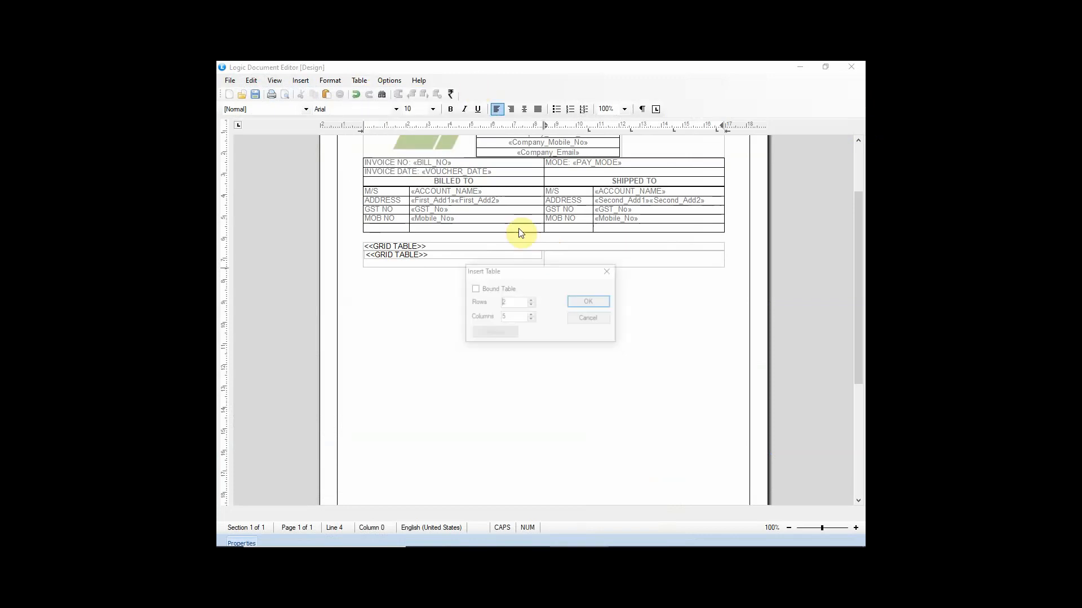
{"action": "left_click", "coordinate": [518, 308]}
{"action": "left_click_drag", "start_coordinate": [516, 304], "coordinate": [472, 305]}
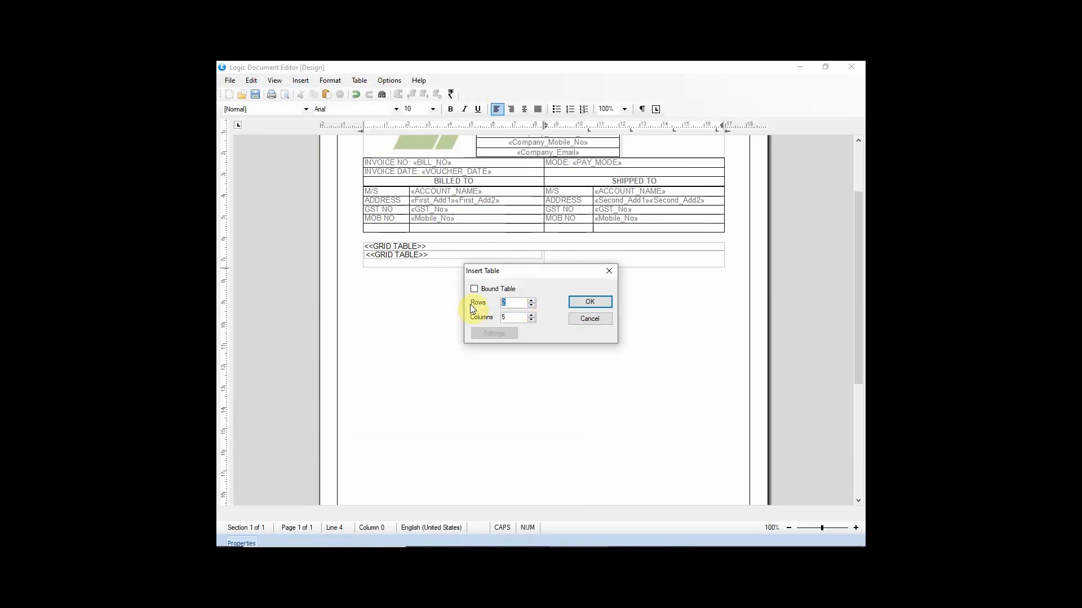
{"action": "type", "text": "6"}
{"action": "left_click_drag", "start_coordinate": [516, 318], "coordinate": [467, 319]}
{"action": "type", "text": "2"}
{"action": "left_click", "coordinate": [588, 302]}
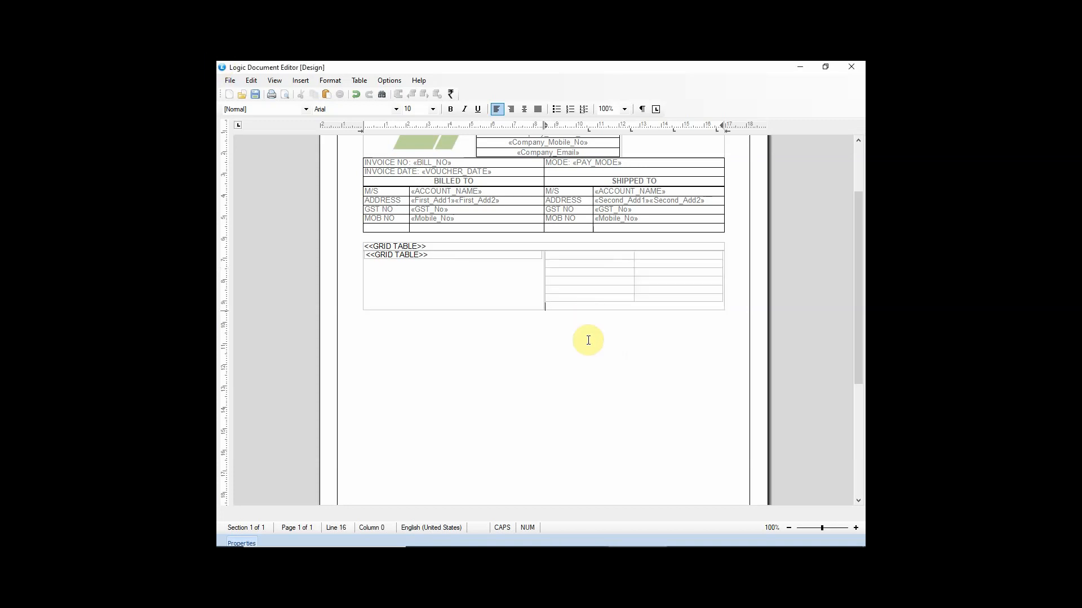
Step: Label the first two rows of the new table GROSS AMOUNT and LESS DISC
{"action": "left_click", "coordinate": [593, 281]}
{"action": "left_click", "coordinate": [598, 256]}
{"action": "type", "text": "NT"}
{"action": "left_click", "coordinate": [623, 256]}
{"action": "left_click", "coordinate": [606, 262]}
{"action": "type", "text": "LESS DISC."}
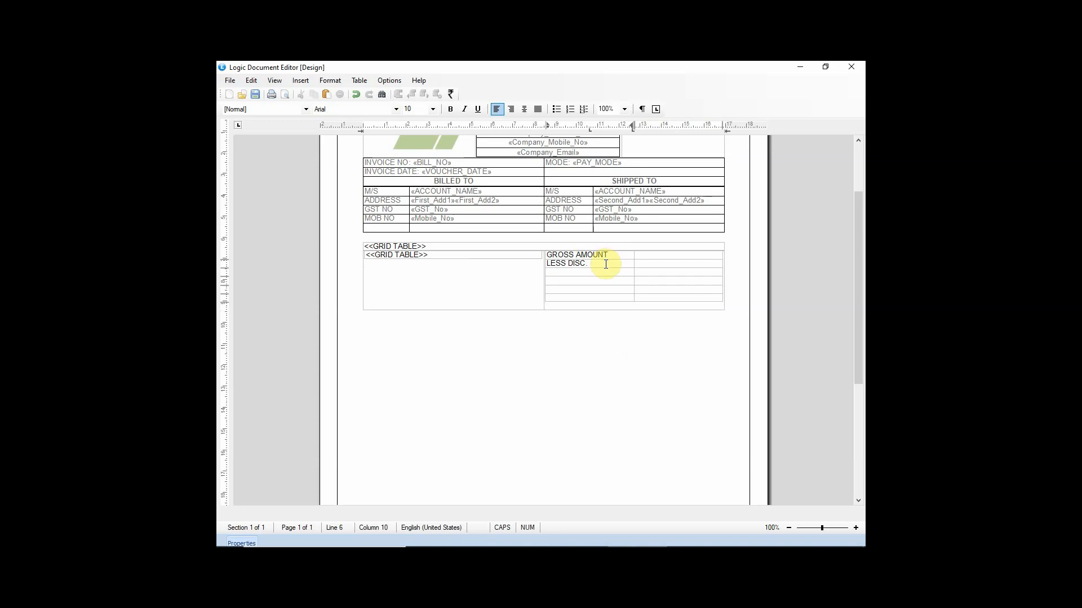
Step: Label the remaining four rows ADD CGST, ADD SGST, ADD IGST and ROUND AMOUNT
{"action": "left_click", "coordinate": [605, 273]}
{"action": "type", "text": "ADD CGST"}
{"action": "key", "text": "Return"}
{"action": "type", "text": "AD"}
{"action": "left_click", "coordinate": [596, 290]}
{"action": "type", "text": "ADD IG"}
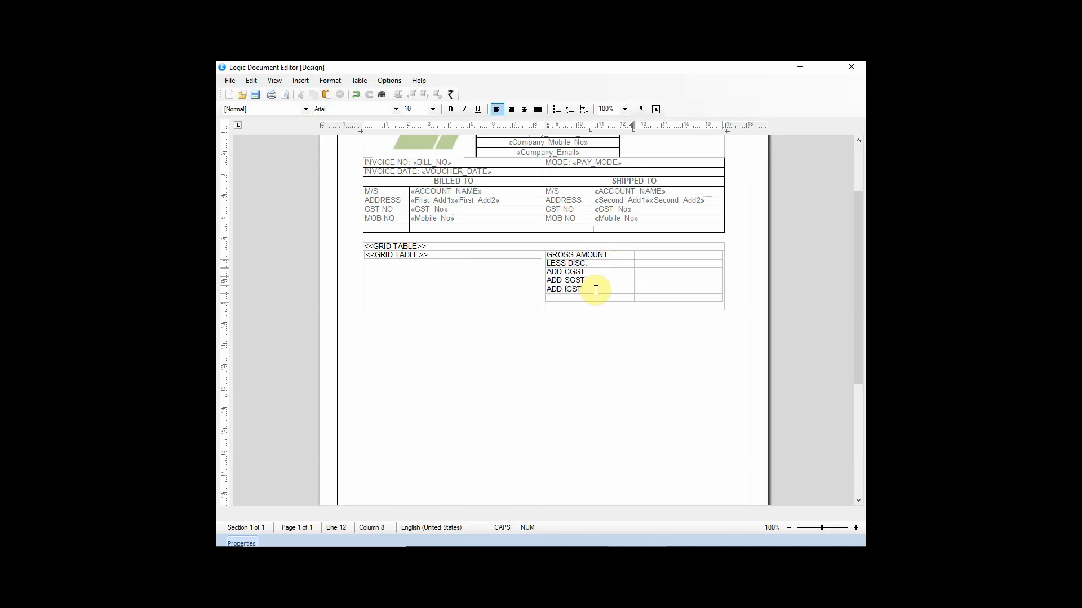
{"action": "left_click", "coordinate": [593, 298]}
Step: Add a row labelled BILL AMOUNT below ROUND AMOUNT and narrow the totals table's label column slightly
{"action": "left_click", "coordinate": [564, 297]}
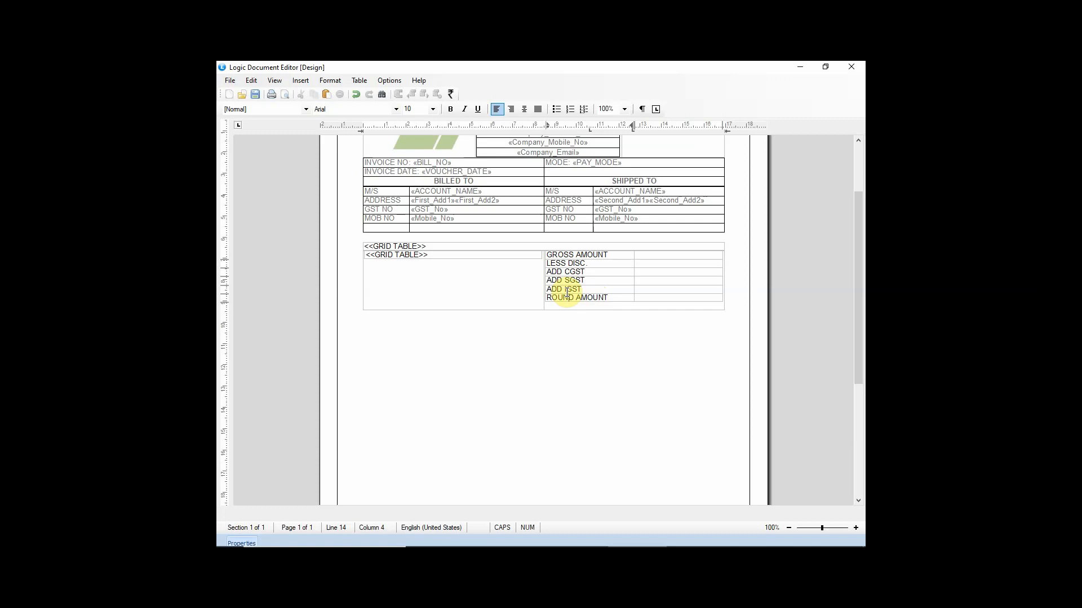
{"action": "left_click", "coordinate": [359, 81]}
{"action": "mouse_move", "coordinate": [376, 93]}
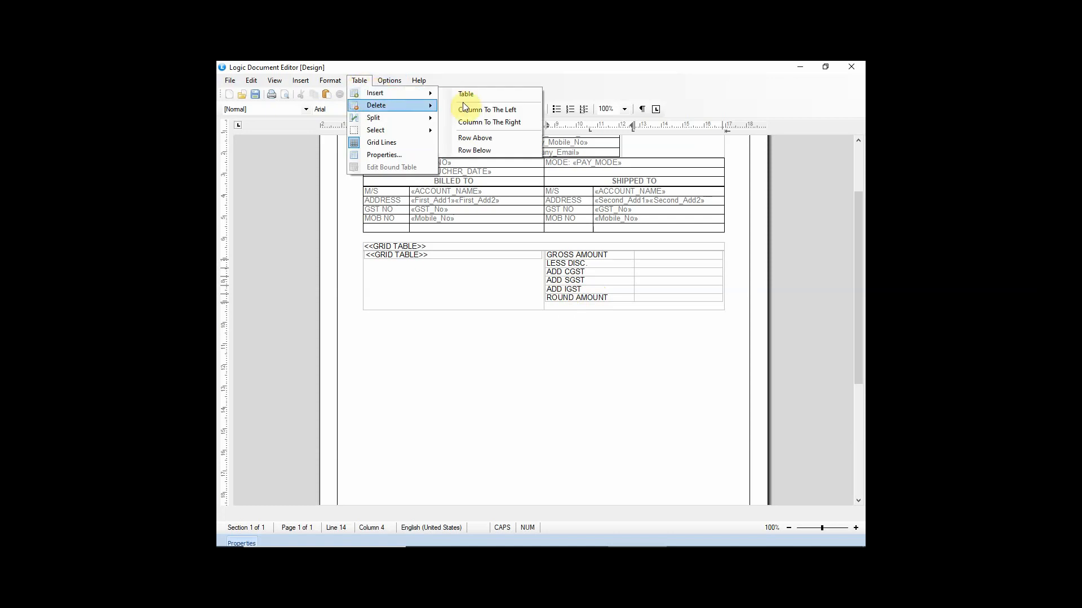
{"action": "left_click", "coordinate": [494, 149]}
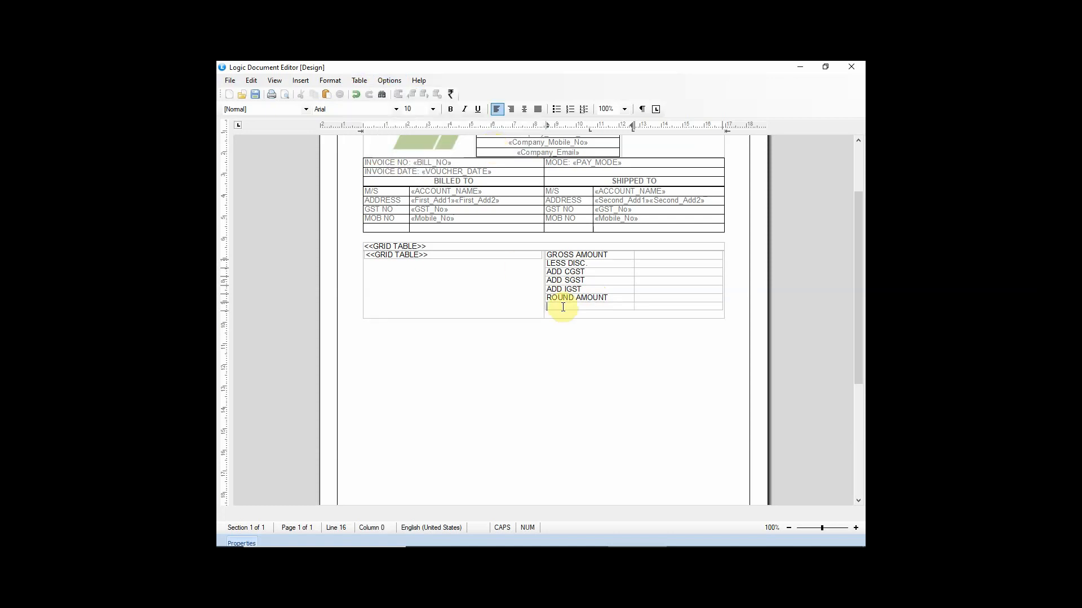
{"action": "type", "text": "BILL AMOUNT"}
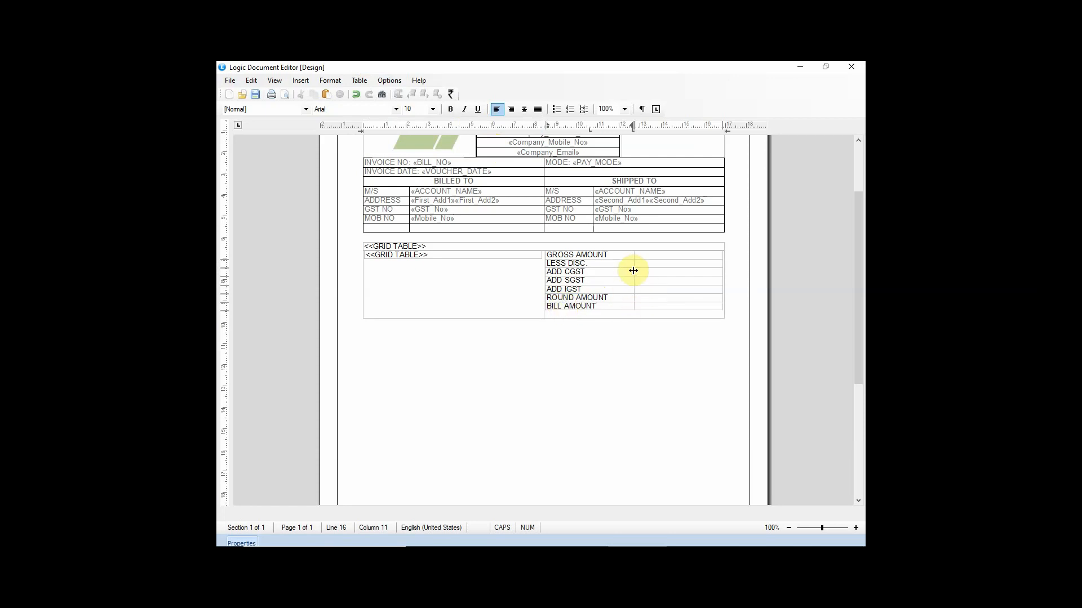
{"action": "left_click_drag", "start_coordinate": [634, 271], "coordinate": [617, 277]}
Step: Insert the Total_Gross_Amt field from Footer_Details of SALE_BILL_DETAILS into the cell beside GROSS AMOUNT
{"action": "left_click", "coordinate": [255, 542]}
{"action": "left_click", "coordinate": [226, 366]}
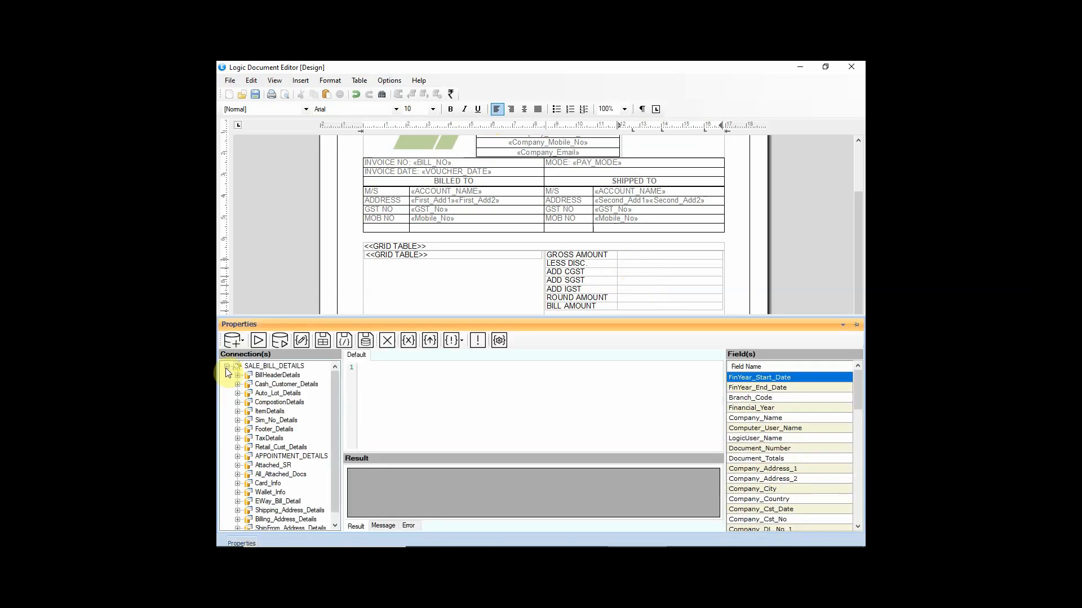
{"action": "left_click", "coordinate": [272, 430]}
{"action": "left_click", "coordinate": [237, 429]}
{"action": "left_click", "coordinate": [294, 439]}
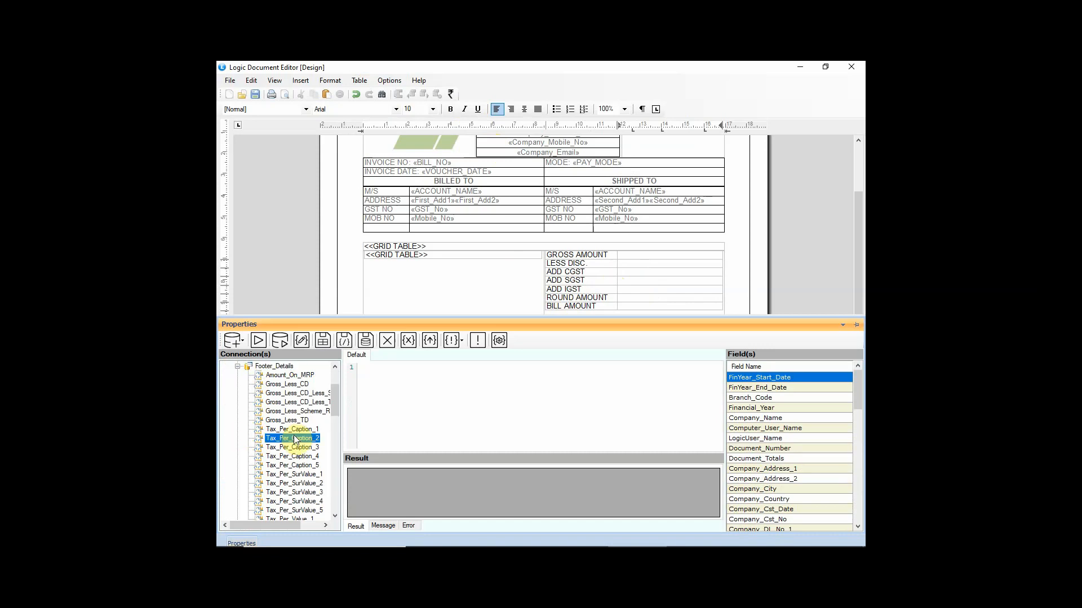
{"action": "scroll", "coordinate": [295, 436], "scroll_direction": "down", "scroll_amount": 8}
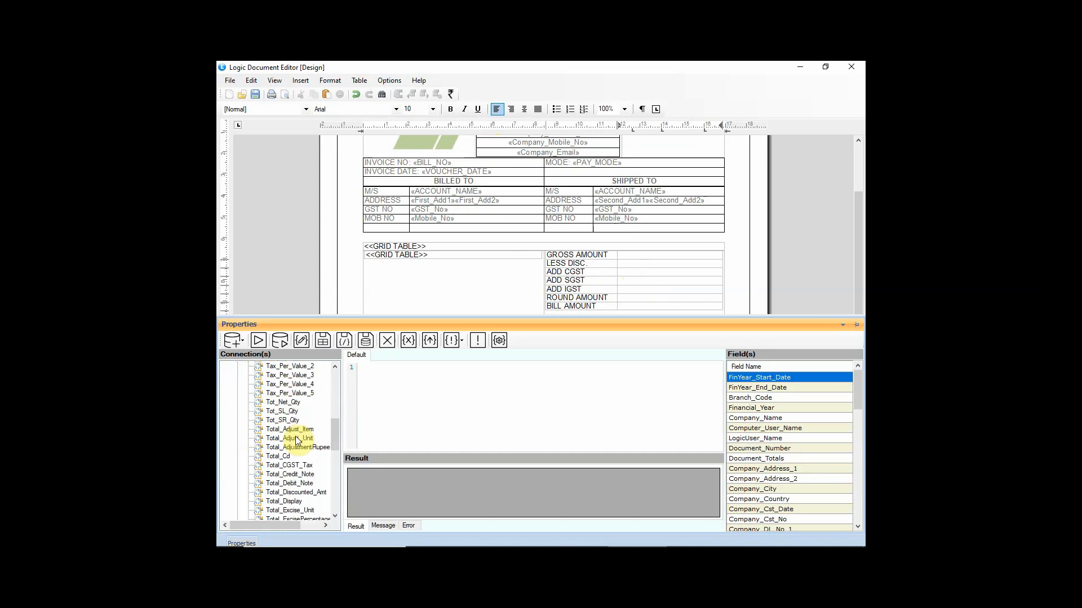
{"action": "left_click", "coordinate": [297, 457]}
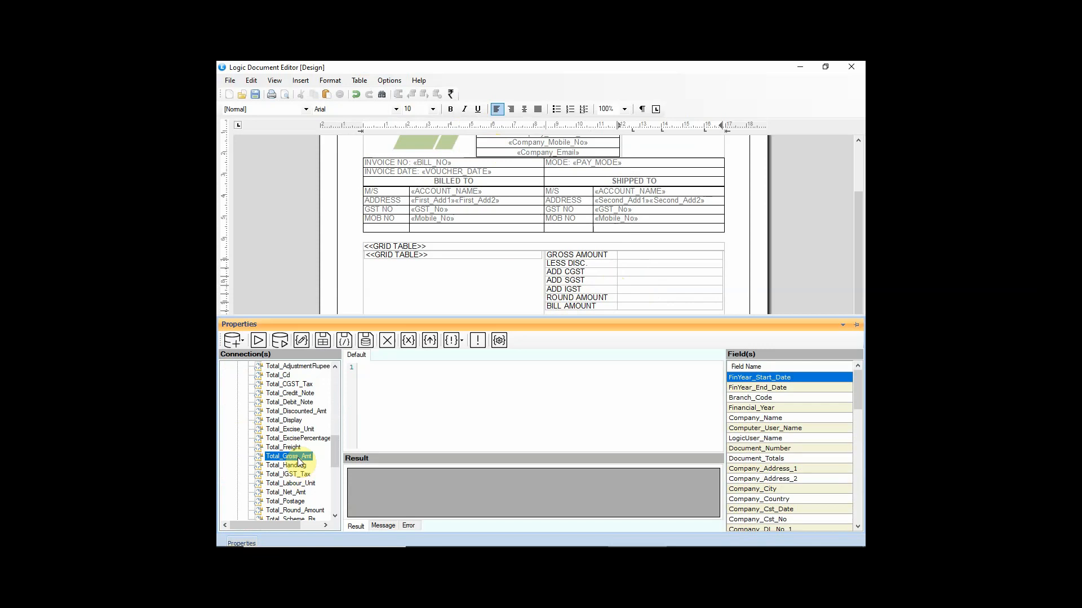
{"action": "right_click", "coordinate": [297, 458]}
{"action": "left_click", "coordinate": [333, 465]}
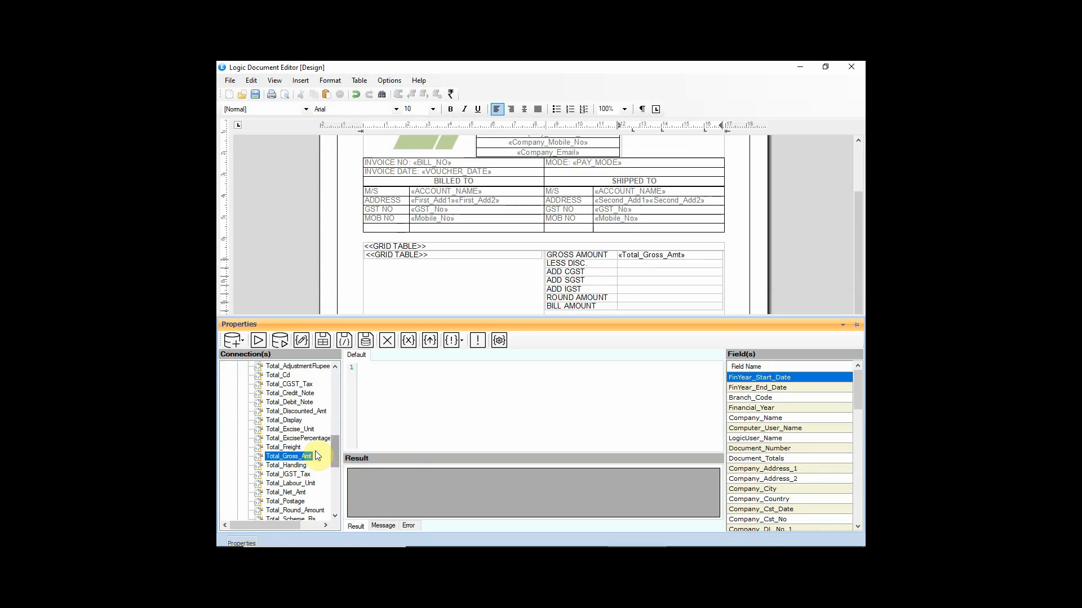
Step: Insert the Total_Cd field into the cell beside LESS DISC
{"action": "left_click", "coordinate": [289, 402]}
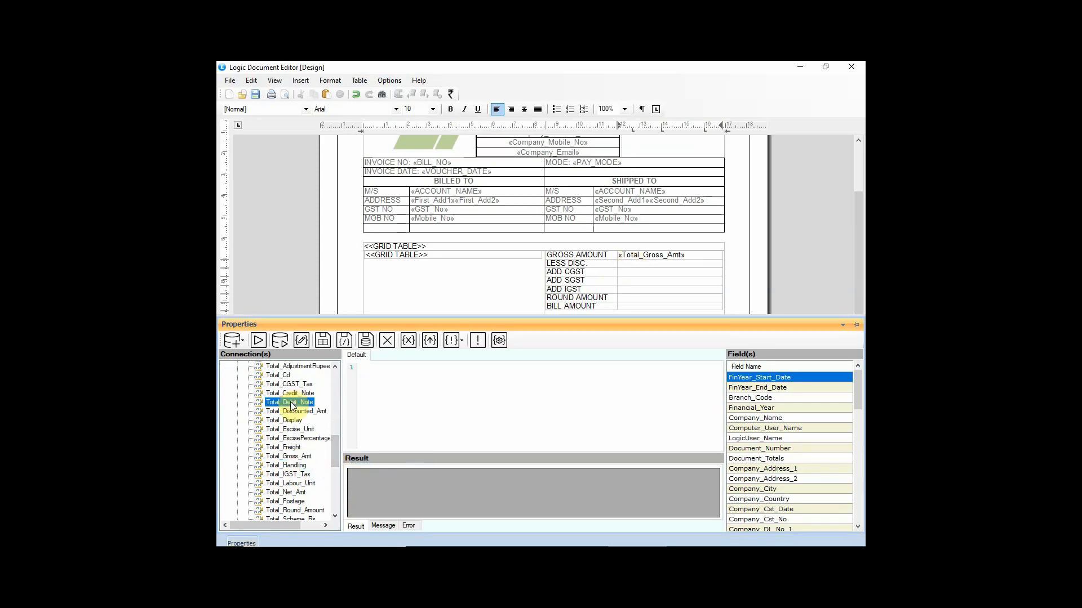
{"action": "scroll", "coordinate": [286, 445], "scroll_direction": "up", "scroll_amount": 2}
{"action": "left_click", "coordinate": [278, 430]}
{"action": "right_click", "coordinate": [278, 430]}
{"action": "left_click", "coordinate": [303, 437]}
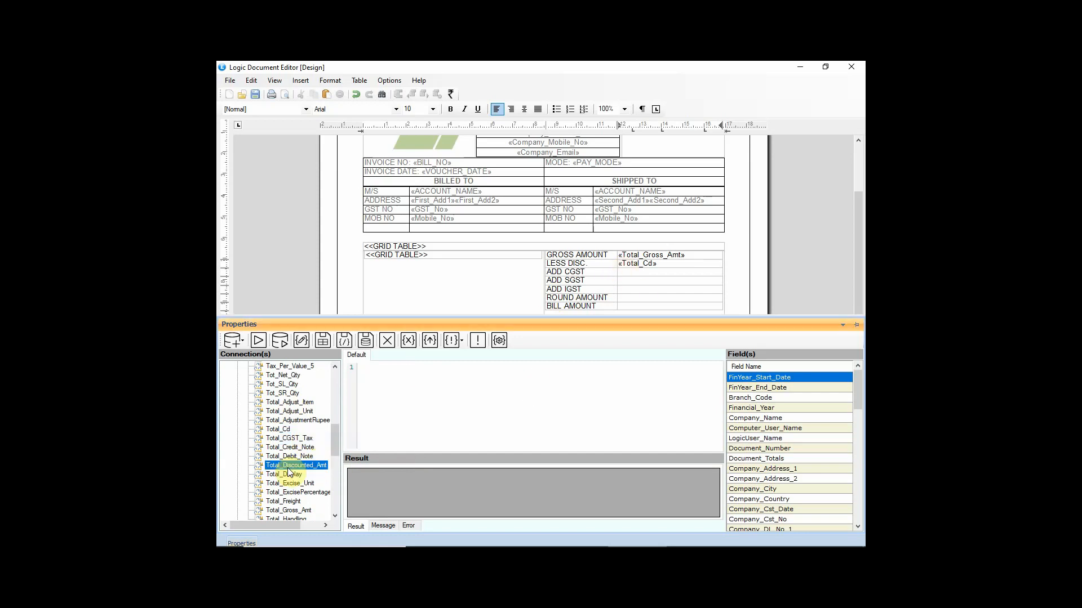
Step: Insert the Total_CGST_Tax field into the cell beside ADD CGST
{"action": "left_click", "coordinate": [288, 465]}
{"action": "left_click", "coordinate": [297, 439]}
{"action": "right_click", "coordinate": [297, 438]}
{"action": "left_click", "coordinate": [323, 440]}
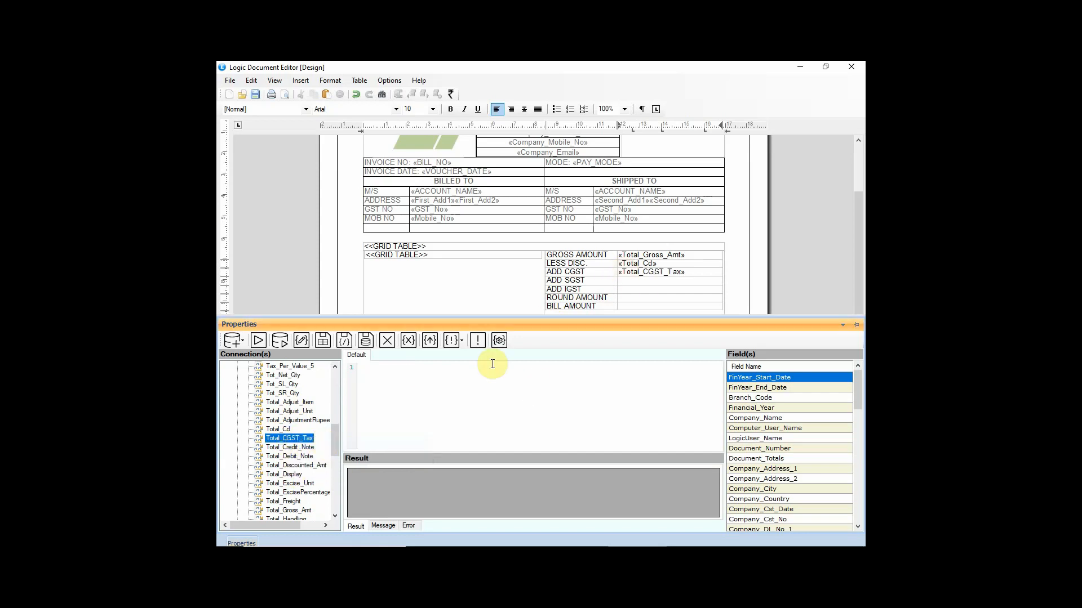
Step: Insert the Total_SGST_Tax field into the cell beside ADD SGST
{"action": "scroll", "coordinate": [290, 485], "scroll_direction": "down", "scroll_amount": 7}
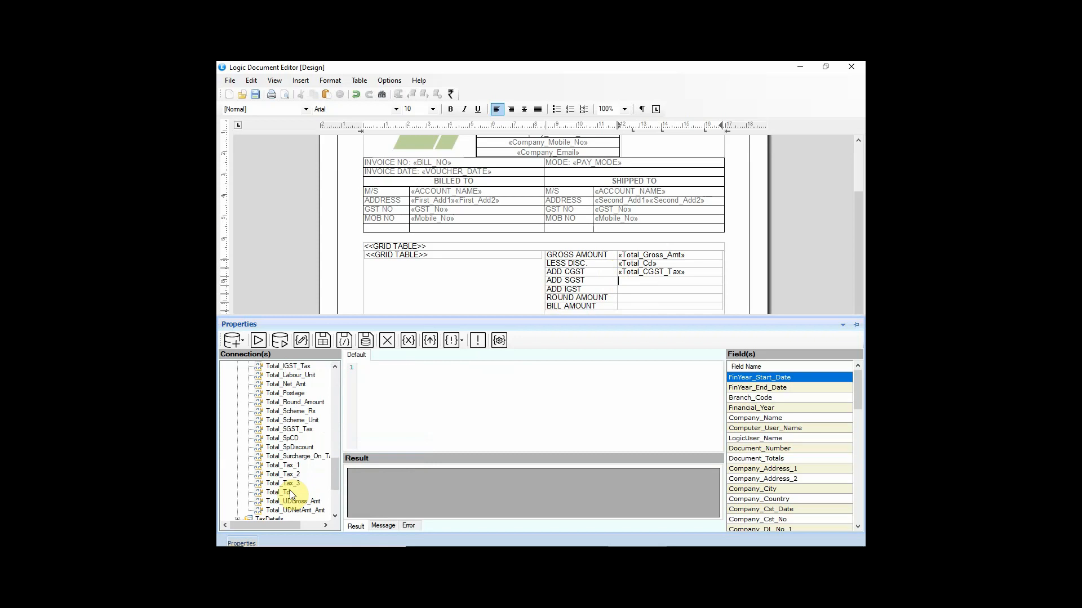
{"action": "left_click", "coordinate": [291, 429]}
{"action": "left_click", "coordinate": [326, 433]}
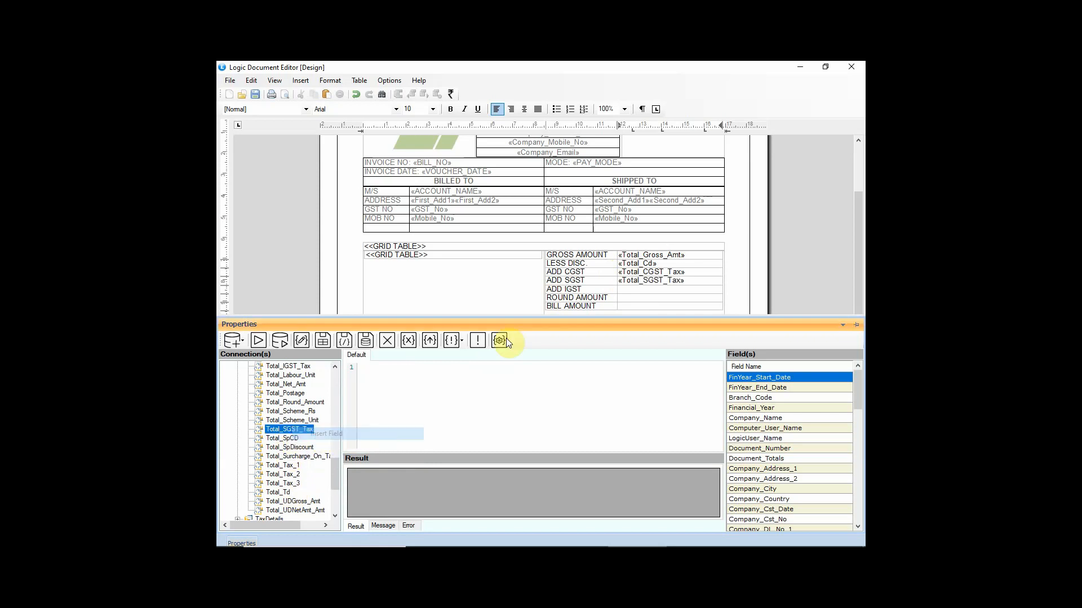
Step: Insert the Total_IGST_Tax field into the cell beside ADD IGST
{"action": "left_click", "coordinate": [631, 280]}
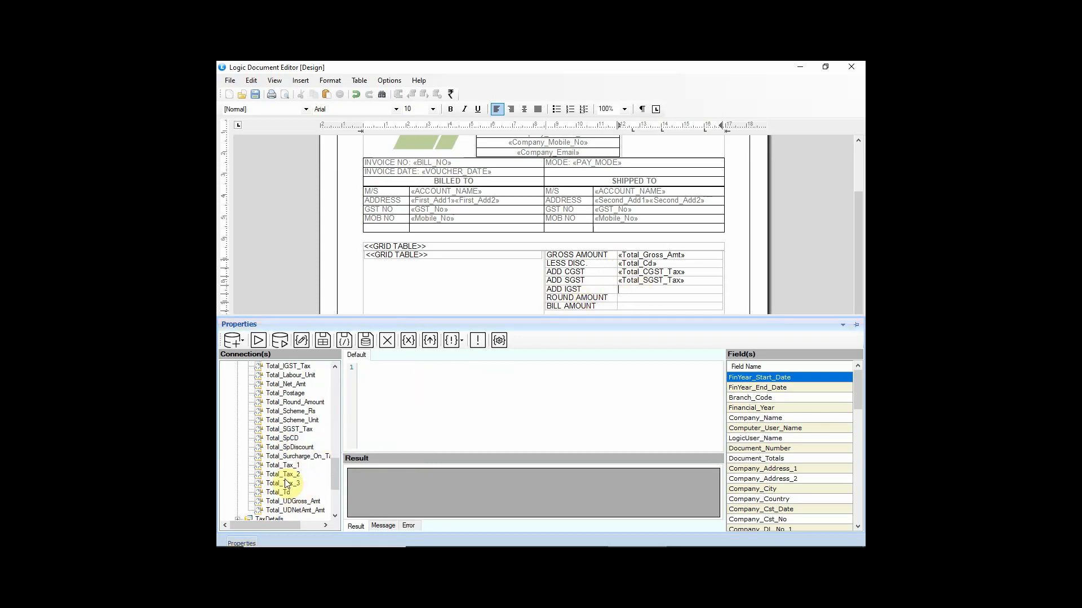
{"action": "scroll", "coordinate": [290, 434], "scroll_direction": "up", "scroll_amount": 2}
{"action": "right_click", "coordinate": [293, 421]}
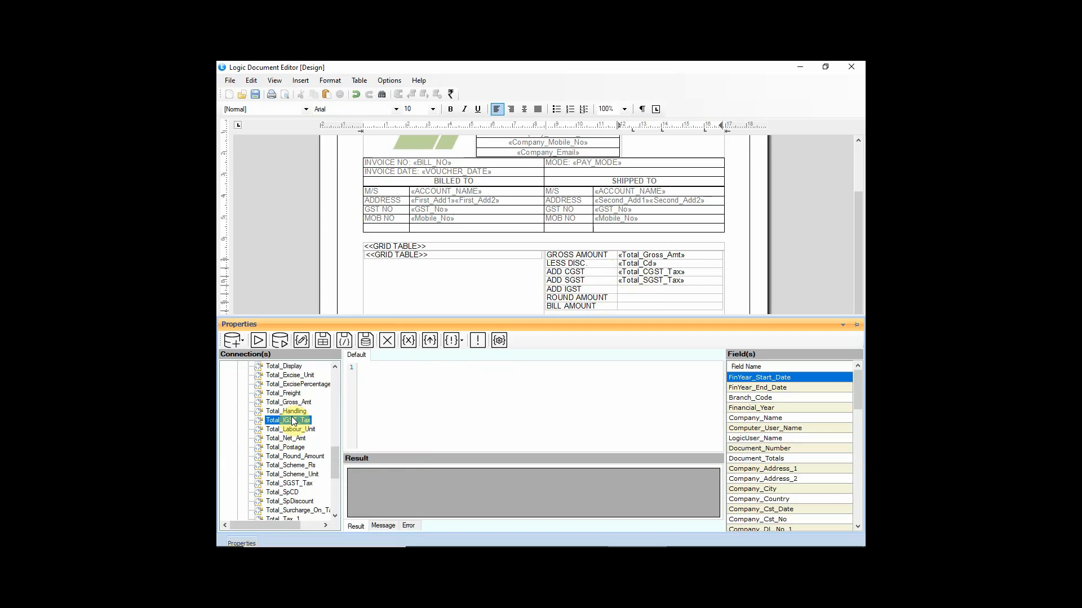
{"action": "left_click", "coordinate": [313, 426]}
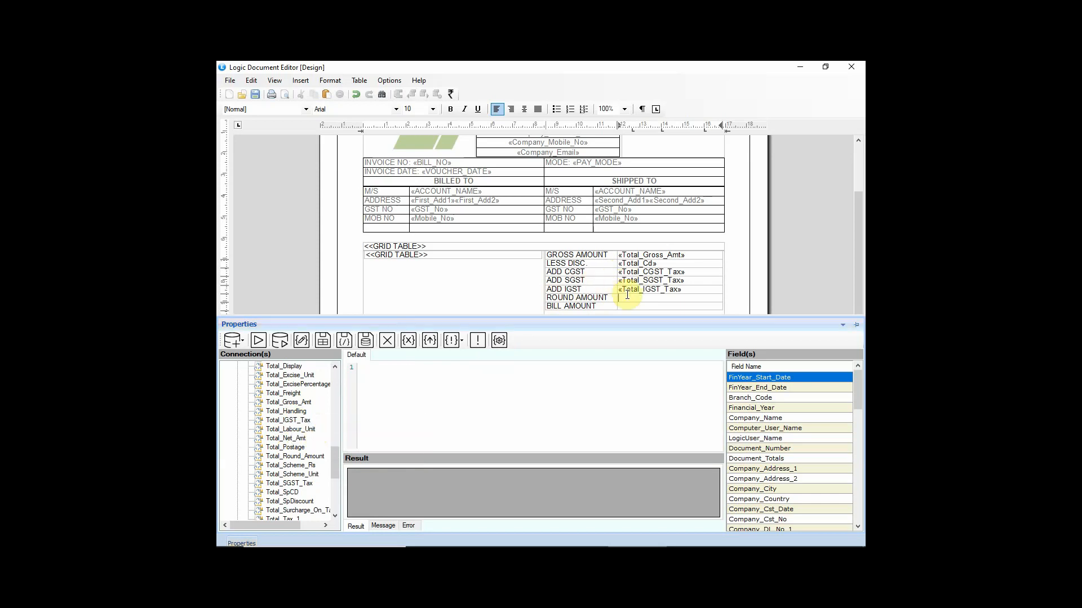
Step: Insert the Total_Round_Amount field into the cell beside ROUND AMOUNT
{"action": "left_click", "coordinate": [284, 448]}
{"action": "scroll", "coordinate": [288, 455], "scroll_direction": "down", "scroll_amount": 1}
{"action": "scroll", "coordinate": [288, 455], "scroll_direction": "down", "scroll_amount": 3}
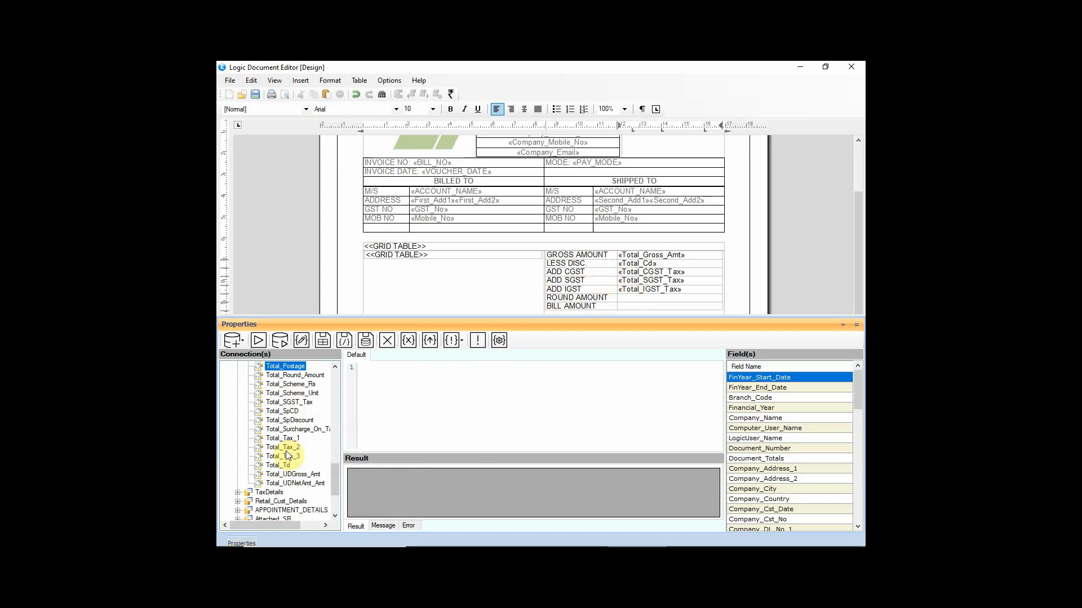
{"action": "scroll", "coordinate": [289, 467], "scroll_direction": "up", "scroll_amount": 4}
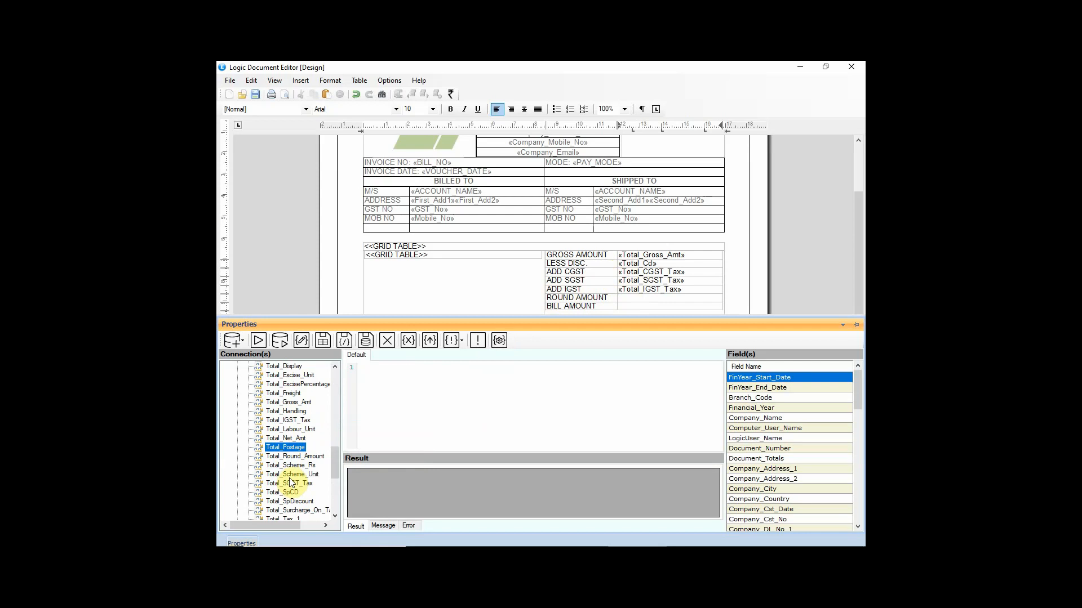
{"action": "left_click", "coordinate": [295, 457]}
{"action": "right_click", "coordinate": [299, 458]}
{"action": "left_click", "coordinate": [332, 466]}
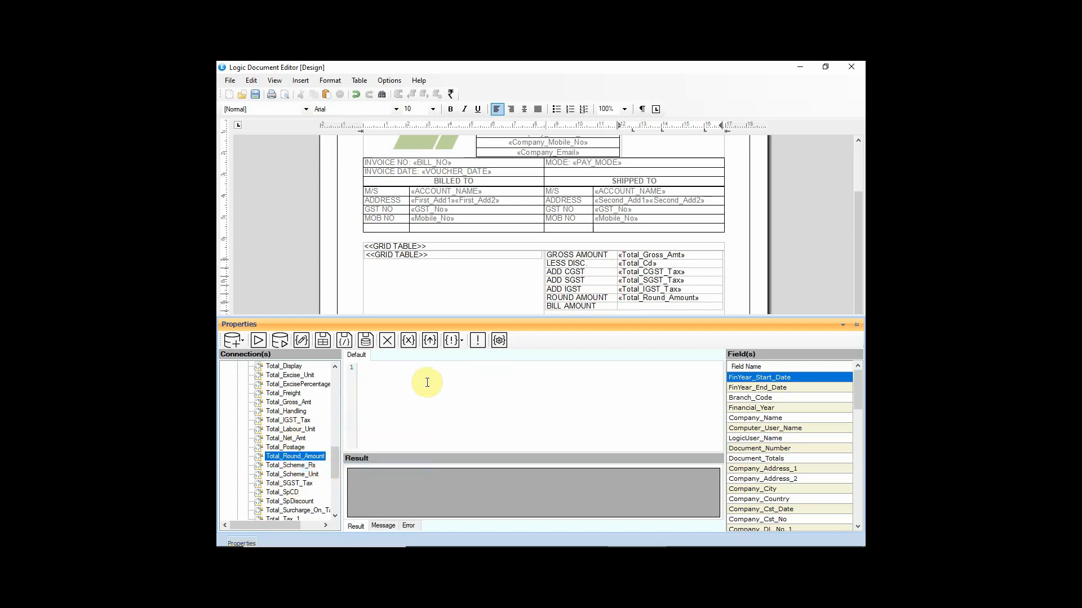
Step: Insert the Total_Net_Amt field into the cell beside BILL AMOUNT
{"action": "left_click", "coordinate": [291, 465]}
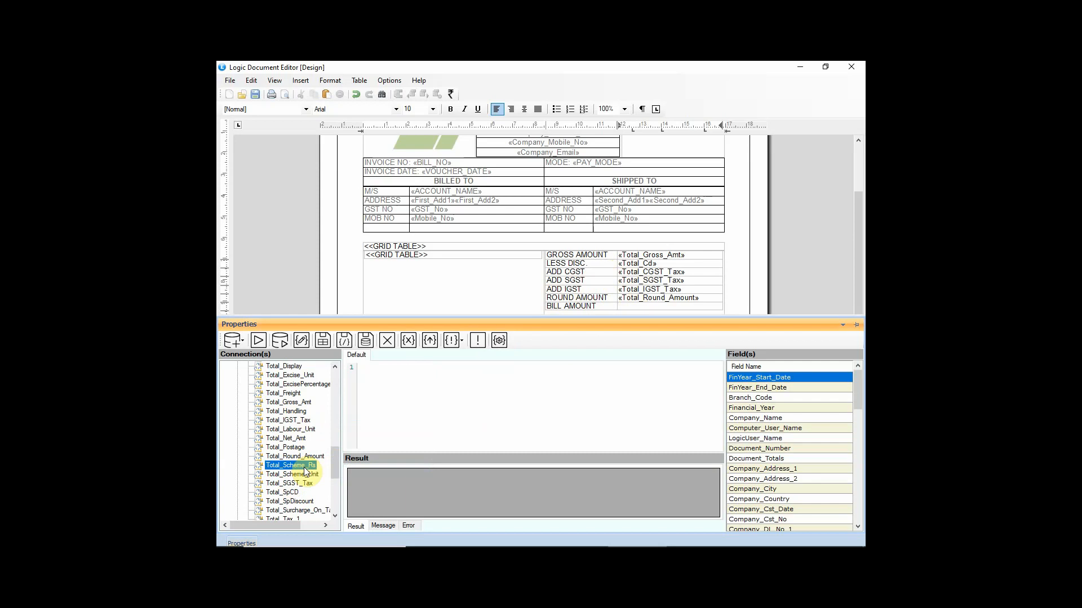
{"action": "scroll", "coordinate": [305, 472], "scroll_direction": "down", "scroll_amount": 1}
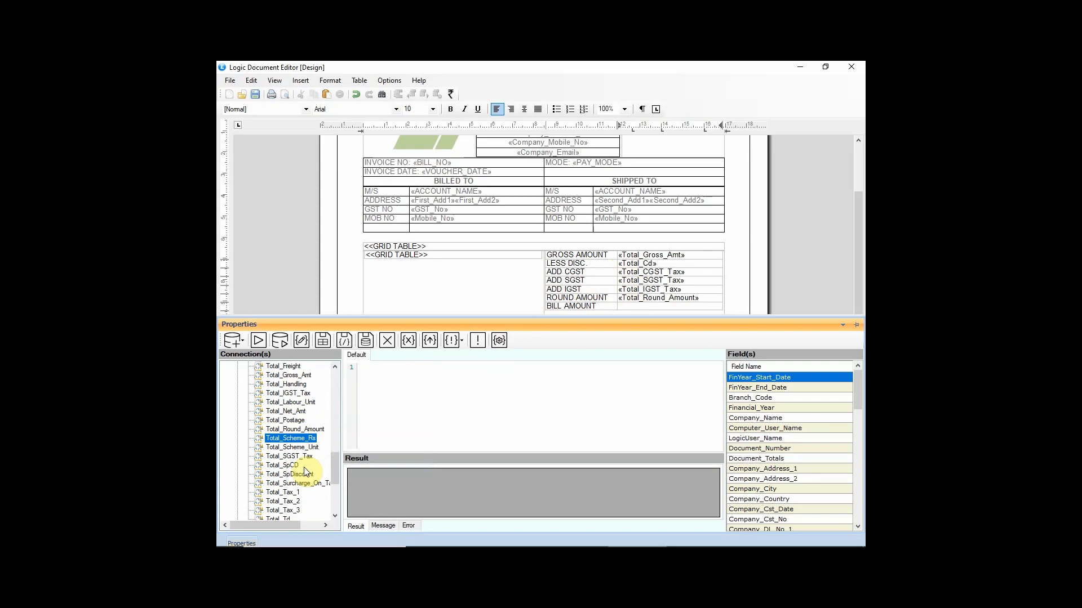
{"action": "left_click", "coordinate": [287, 411]}
{"action": "right_click", "coordinate": [289, 412]}
{"action": "left_click", "coordinate": [315, 418]}
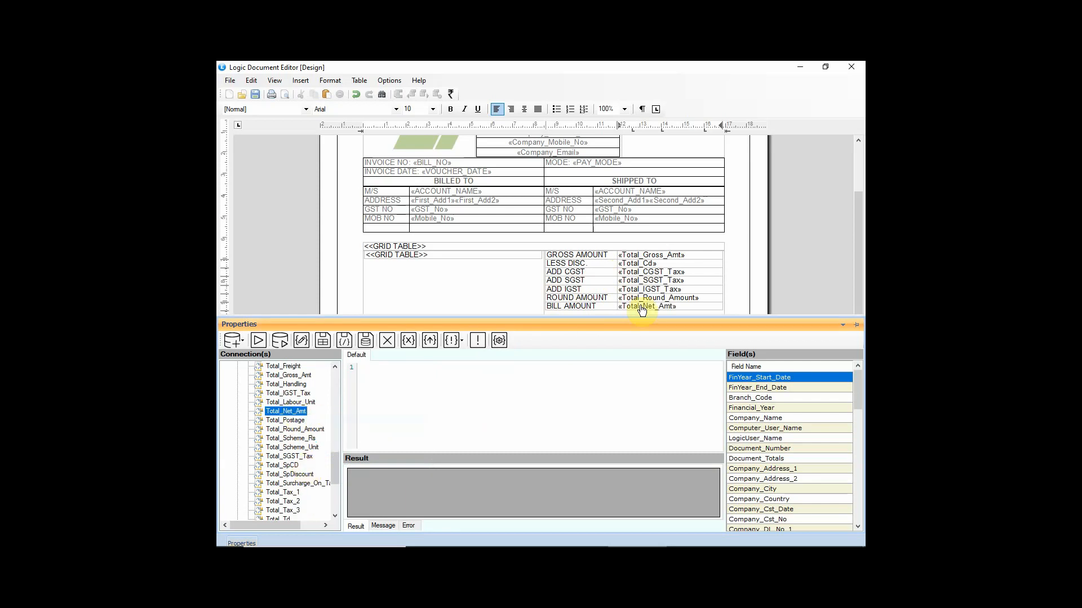
Step: Right-align the field column of the totals table and make all its labels and fields bold
{"action": "left_click_drag", "start_coordinate": [692, 255], "coordinate": [700, 305]}
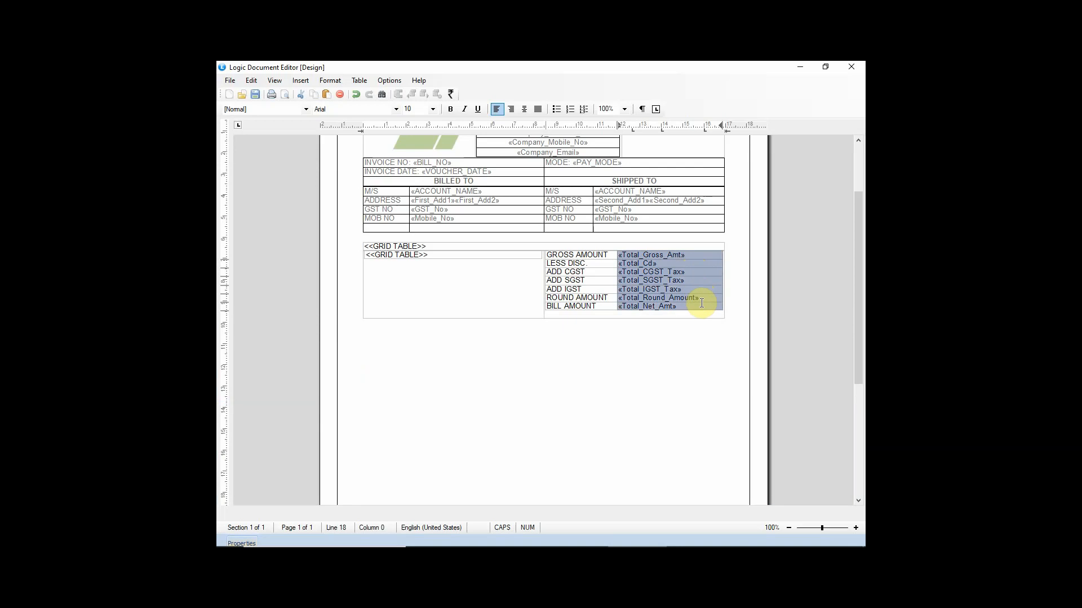
{"action": "left_click", "coordinate": [513, 111]}
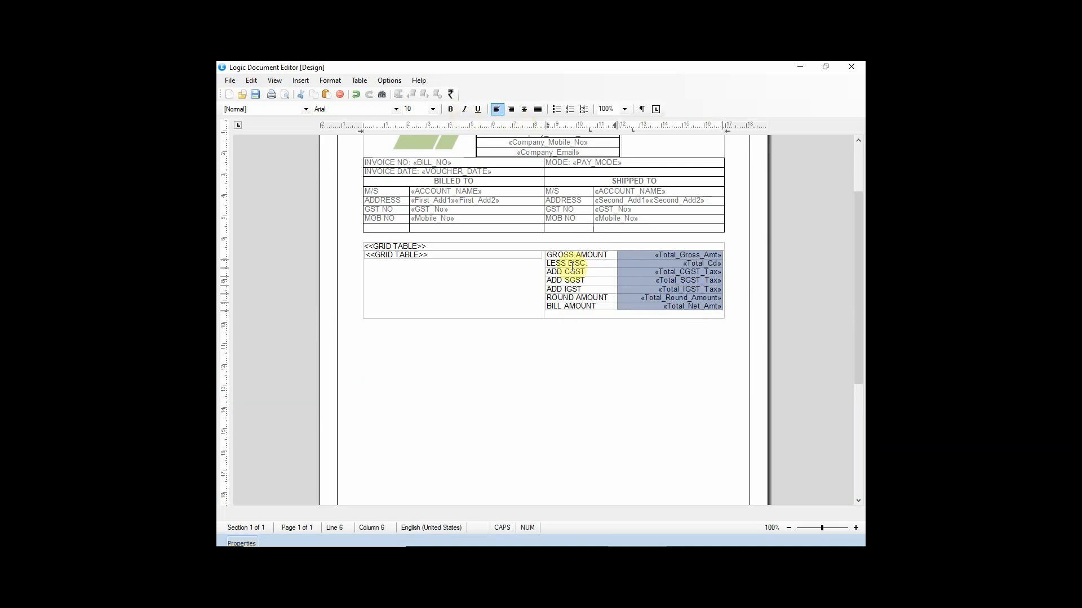
{"action": "left_click_drag", "start_coordinate": [549, 254], "coordinate": [664, 303]}
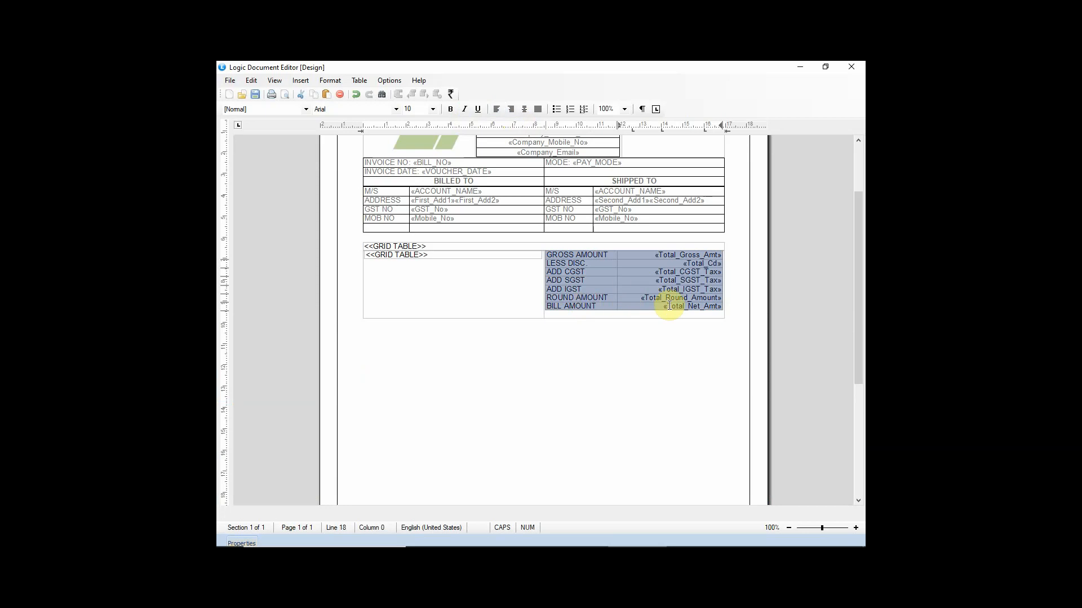
{"action": "left_click", "coordinate": [449, 111]}
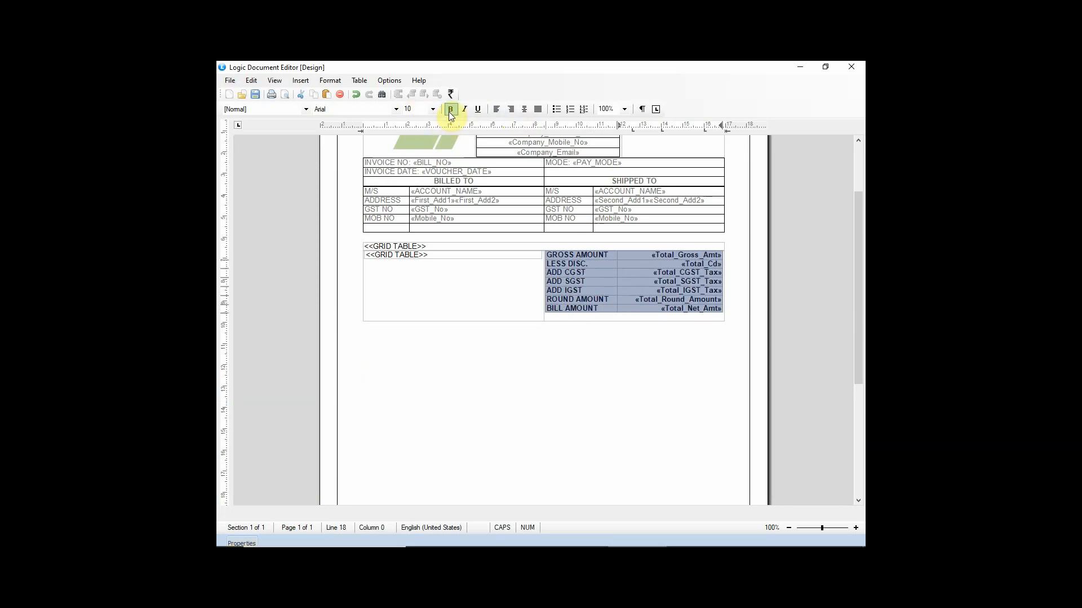
{"action": "left_click", "coordinate": [525, 304]}
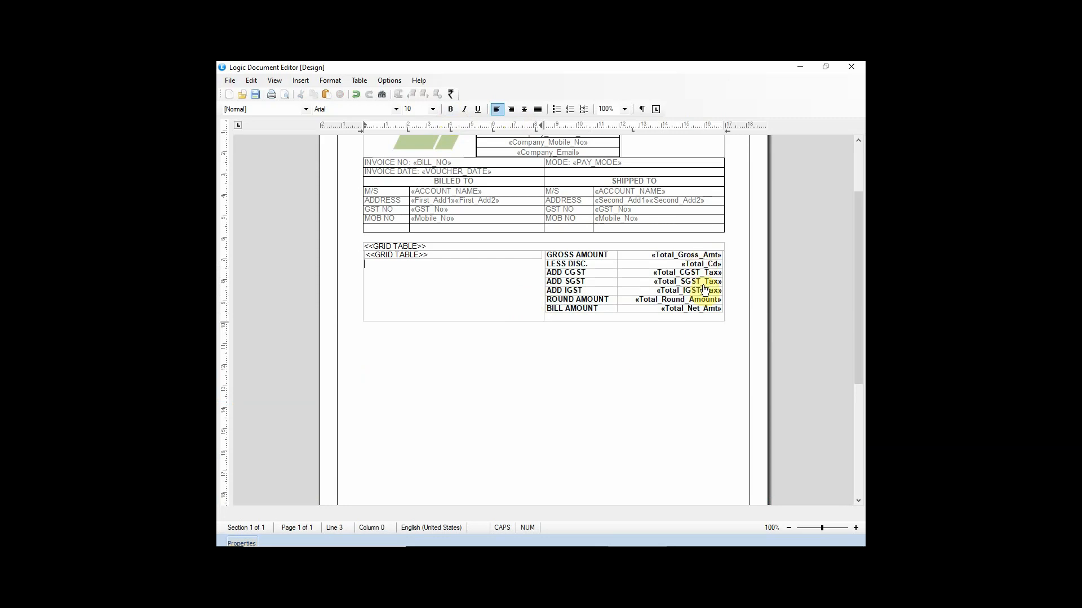
{"action": "left_click", "coordinate": [703, 311]}
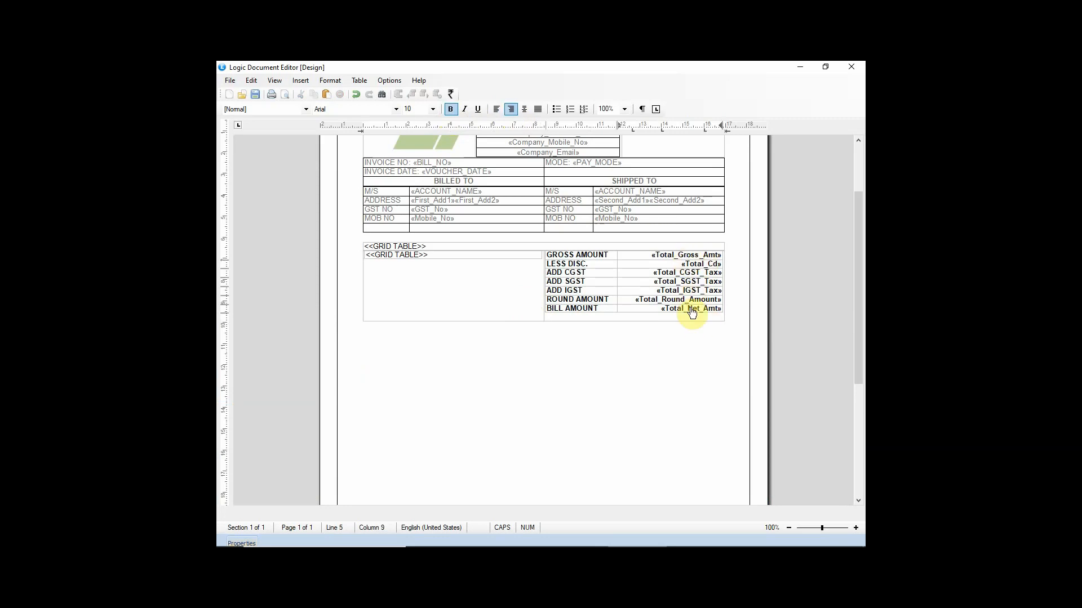
Step: Enable Allow Optional Lines In Printing in the preview options and apply Skip Line if Value is Blank to the Total_Cd field
{"action": "left_click", "coordinate": [677, 266]}
{"action": "left_click", "coordinate": [692, 264]}
{"action": "left_click", "coordinate": [390, 80]}
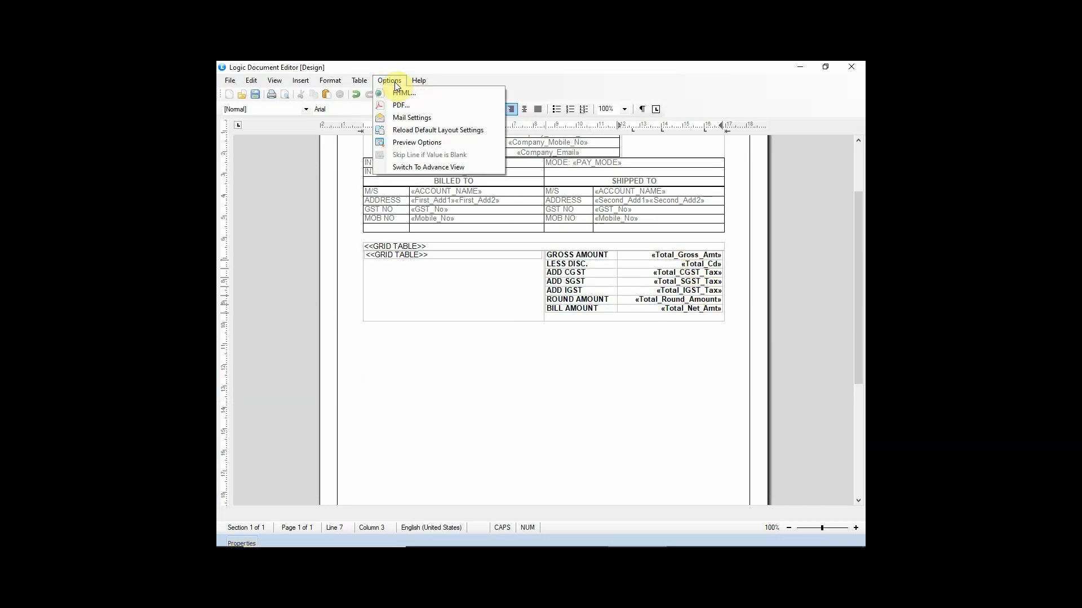
{"action": "left_click", "coordinate": [412, 143]}
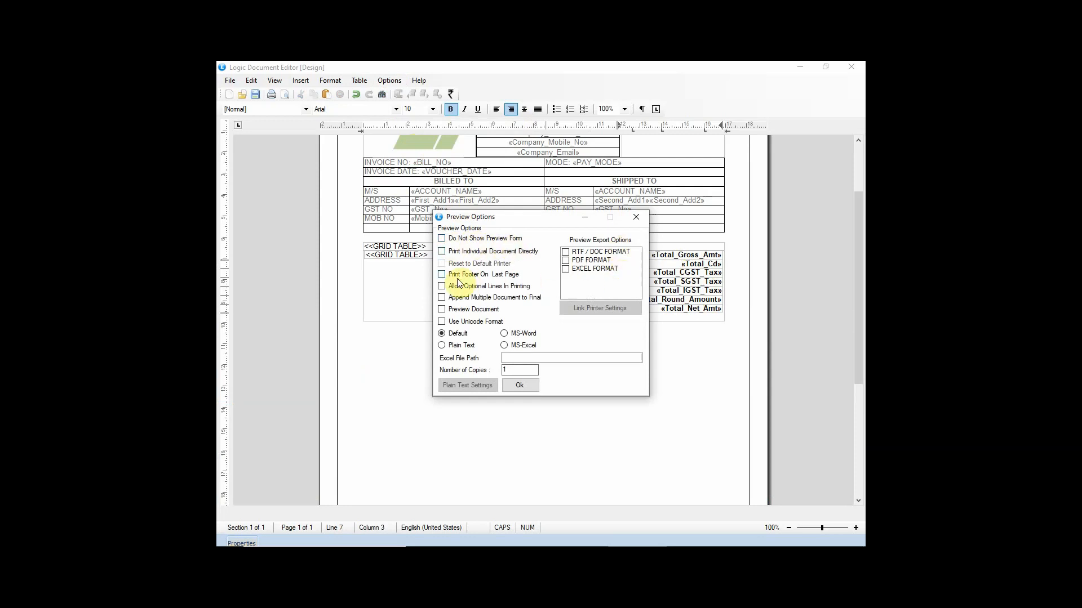
{"action": "left_click", "coordinate": [441, 286]}
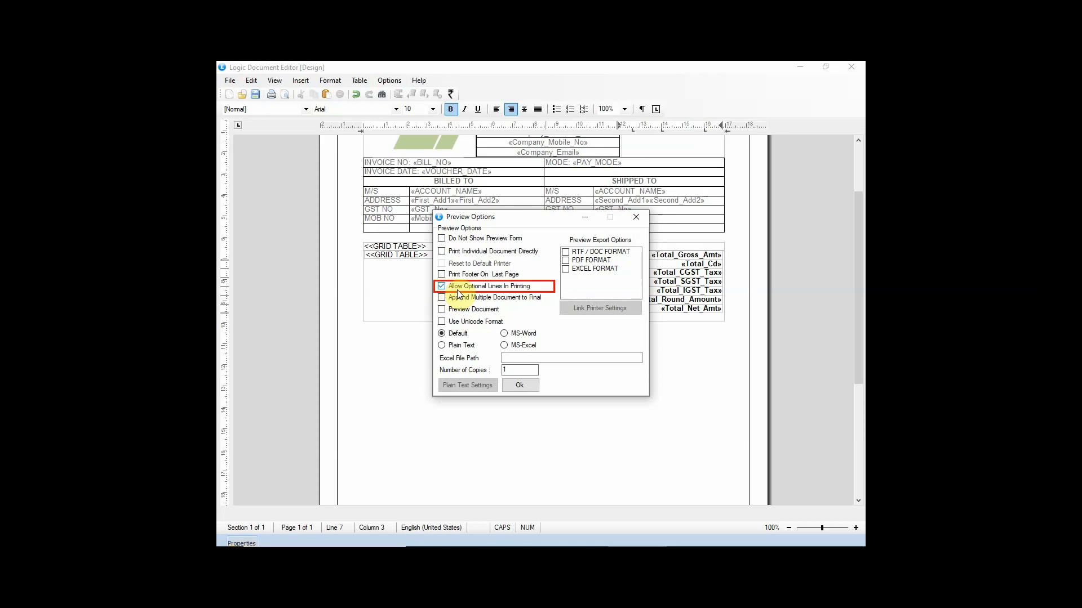
{"action": "left_click", "coordinate": [532, 384]}
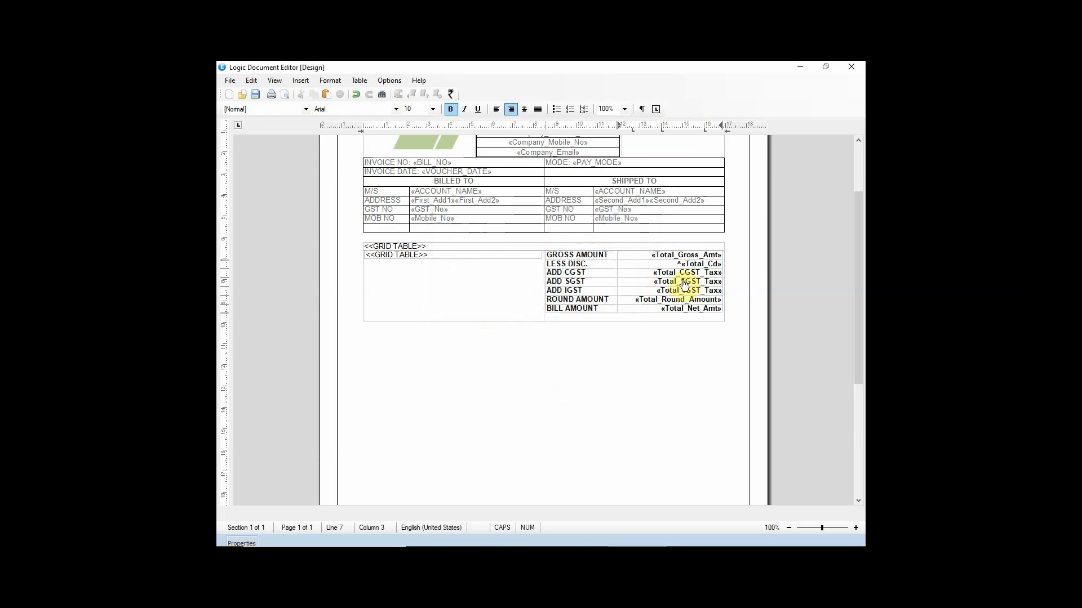
Step: Apply Skip Line if Value is Blank to the Total_CGST_Tax, Total_SGST_Tax and Total_IGST_Tax fields
{"action": "left_click", "coordinate": [388, 81]}
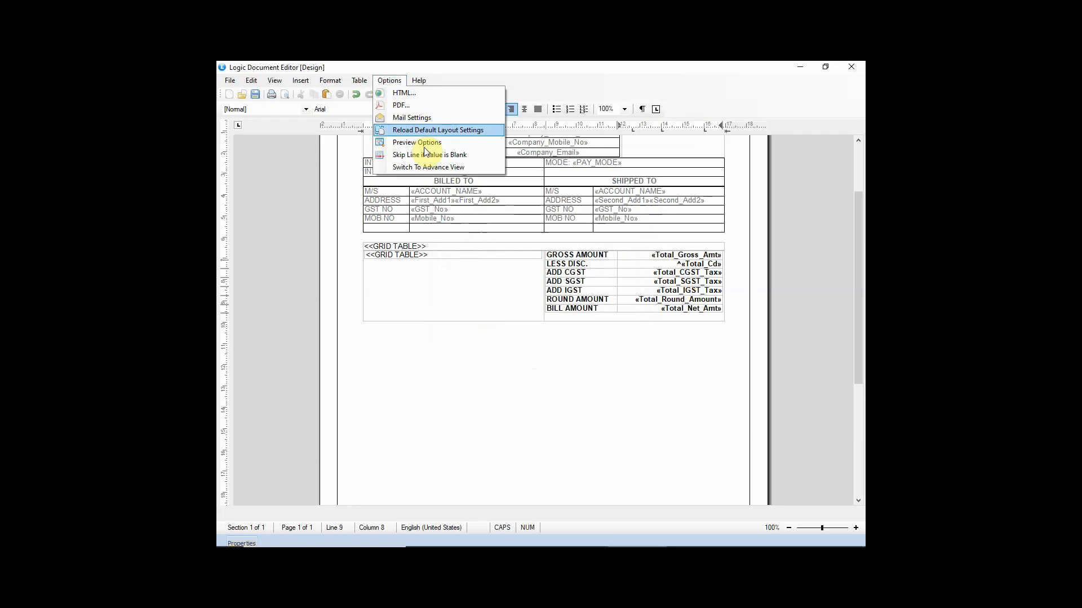
{"action": "left_click", "coordinate": [420, 155]}
{"action": "left_click", "coordinate": [688, 290]}
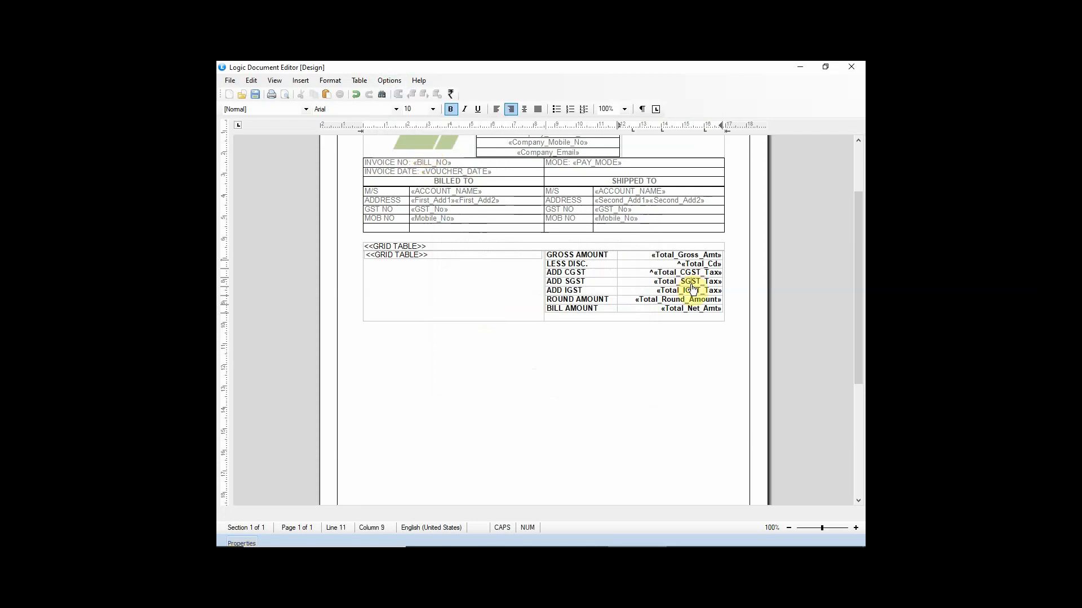
{"action": "left_click", "coordinate": [389, 80]}
{"action": "left_click", "coordinate": [410, 155]}
{"action": "left_click", "coordinate": [692, 290]}
{"action": "left_click", "coordinate": [388, 81]}
{"action": "left_click", "coordinate": [417, 155]}
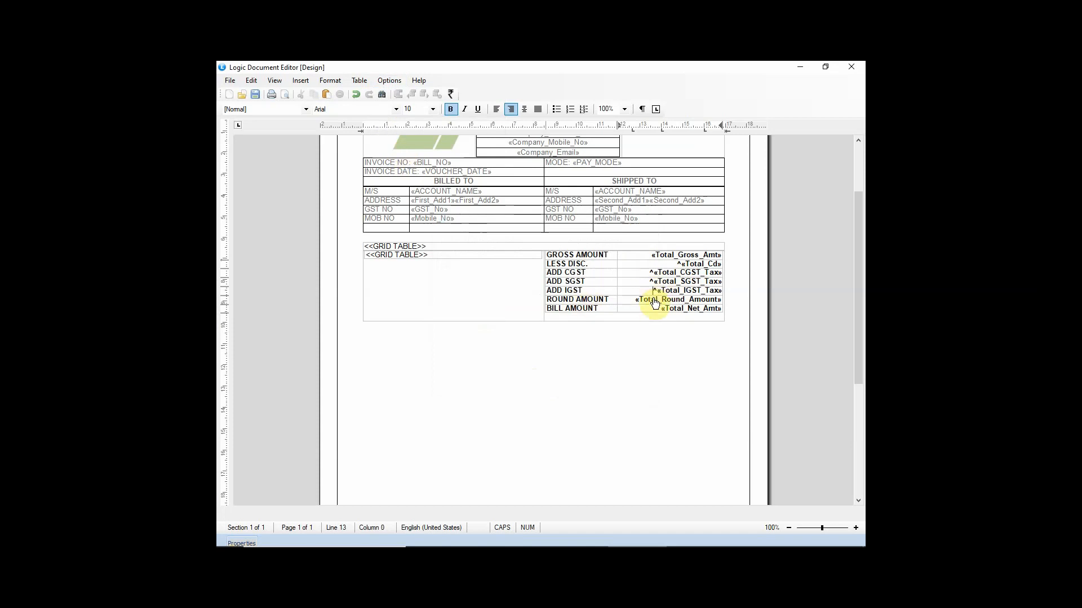
Step: Delete the BILL AMOUNT row and insert a table with one row and two columns below the totals
{"action": "left_click", "coordinate": [635, 319]}
{"action": "key", "text": "BackSpace"}
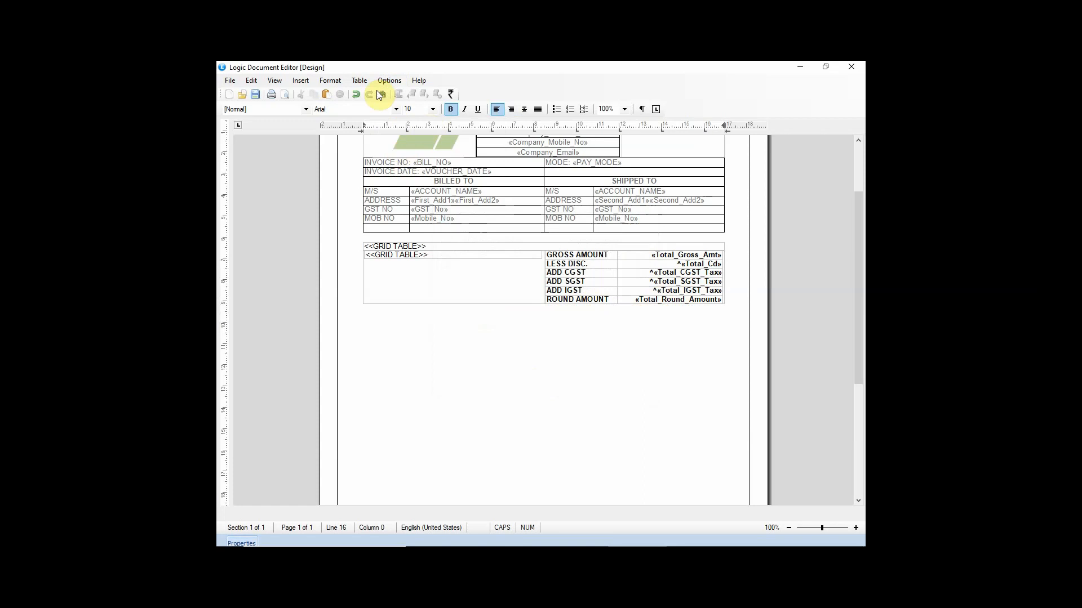
{"action": "left_click", "coordinate": [364, 81]}
{"action": "mouse_move", "coordinate": [370, 94]}
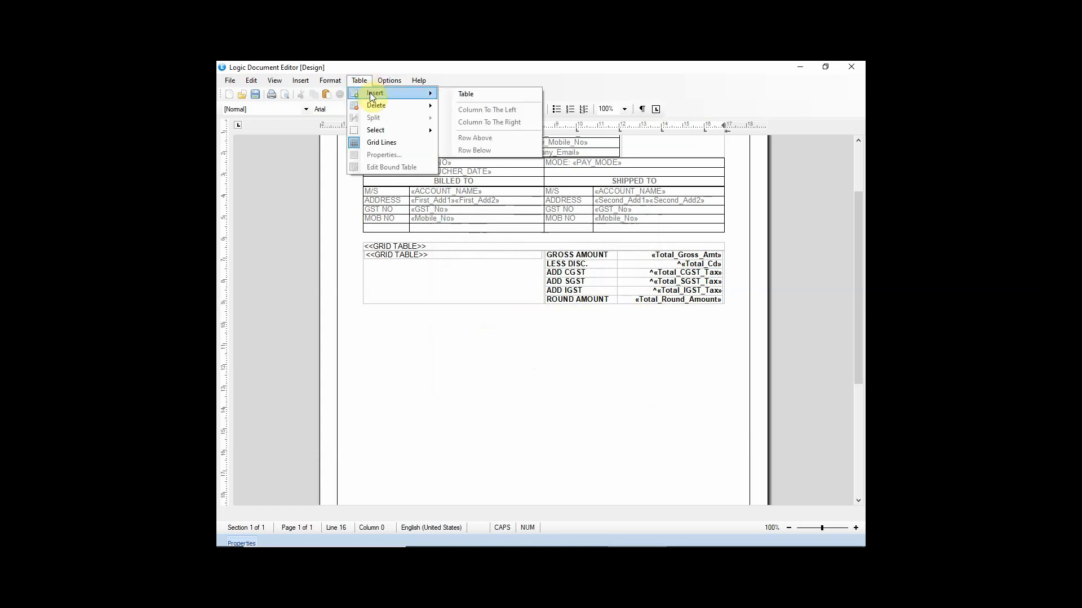
{"action": "left_click", "coordinate": [459, 94]}
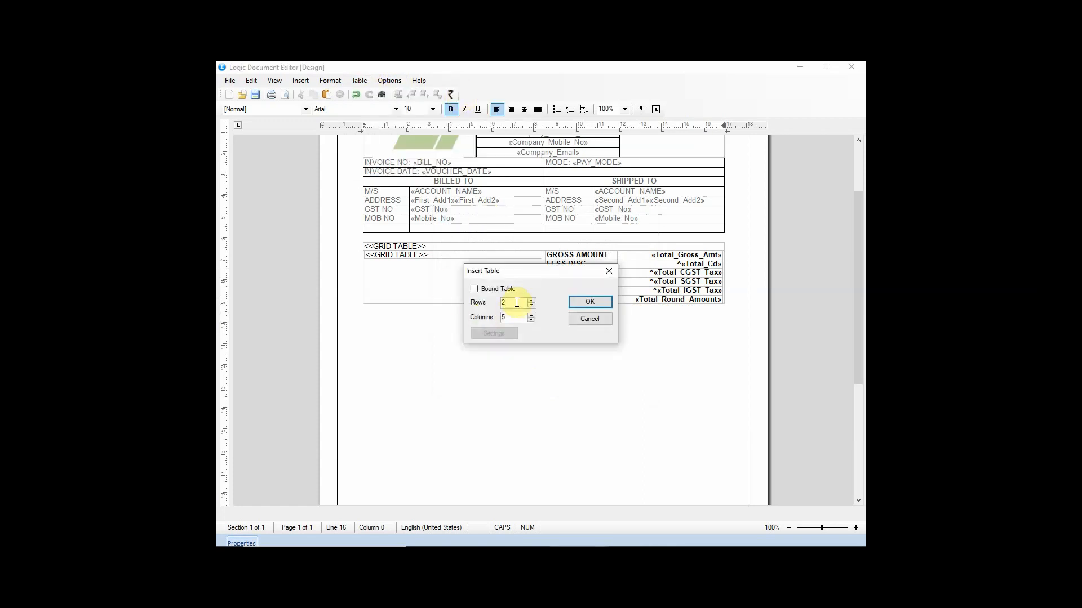
{"action": "type", "text": "1"}
{"action": "left_click", "coordinate": [586, 303]}
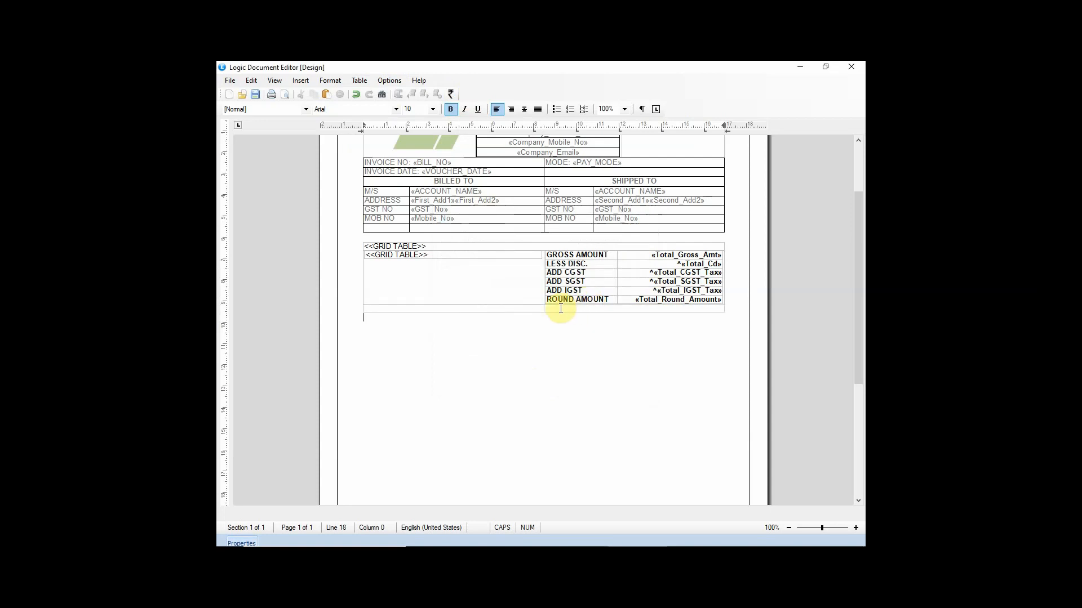
Step: Enter RS: in the new table's first cell and start a CONVERTTOWORDS() expression for it in the Expression Designer
{"action": "left_click", "coordinate": [390, 310]}
{"action": "type", "text": "RS:"}
{"action": "left_click", "coordinate": [254, 542]}
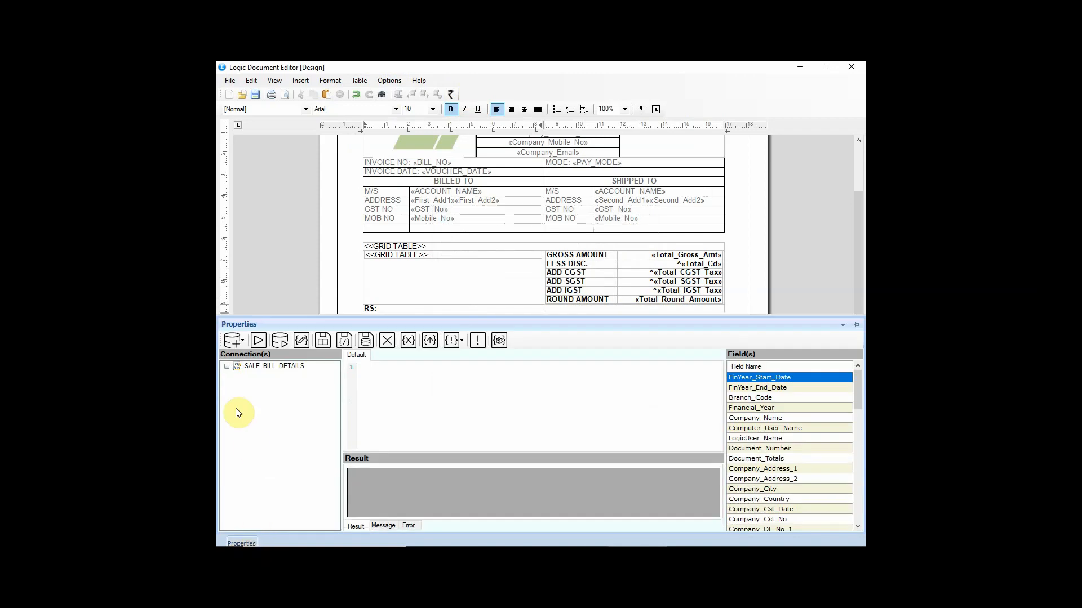
{"action": "left_click", "coordinate": [496, 341]}
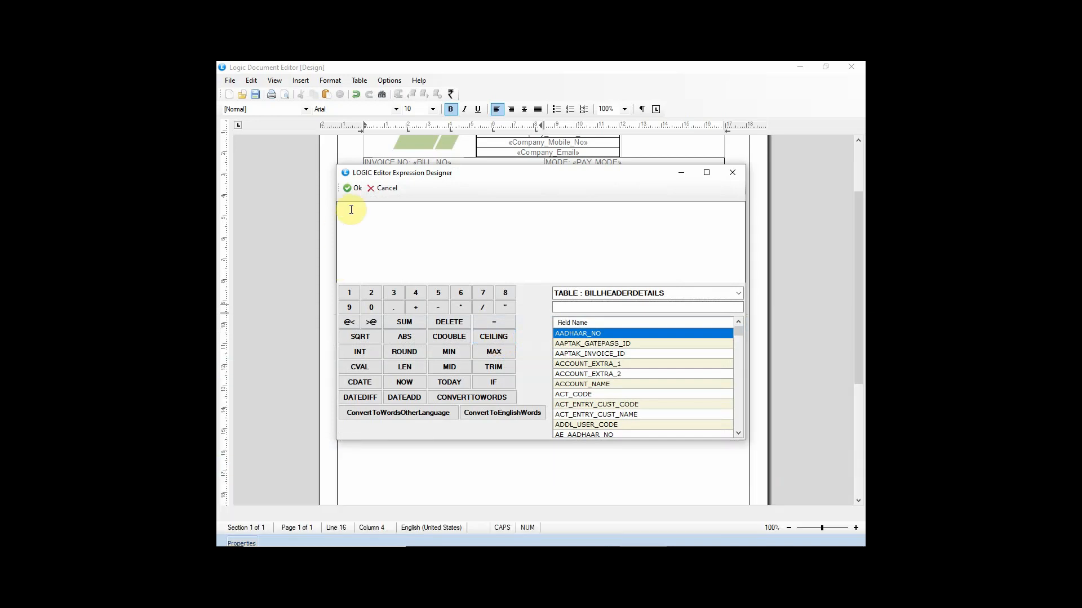
{"action": "left_click", "coordinate": [466, 400]}
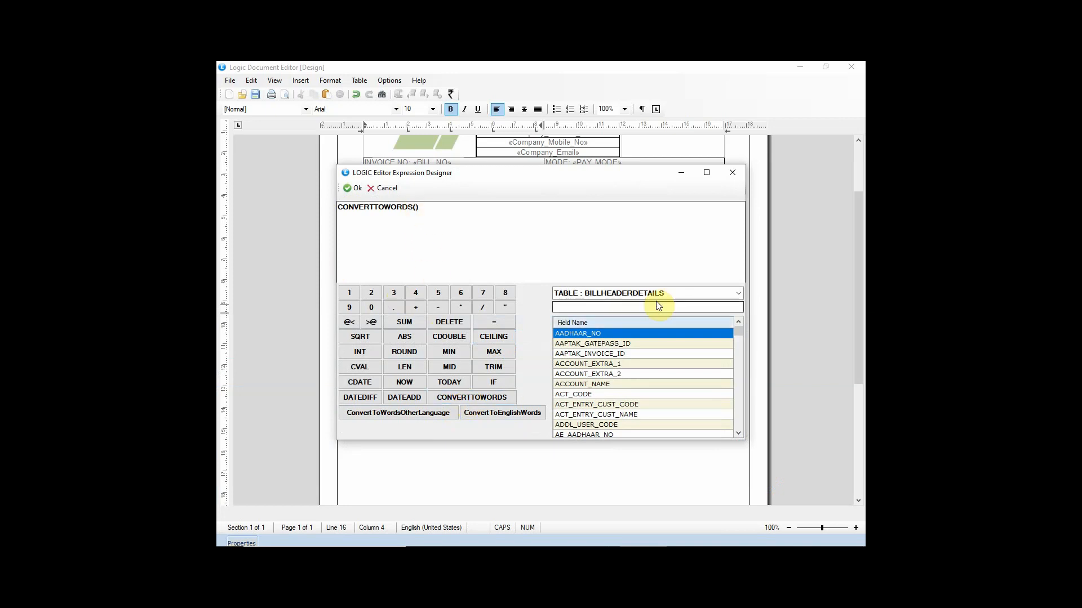
Step: Add the TOTAL_NET_AMT field from the FOOTER_DETAILS table as the argument of the CONVERTTOWORDS expression
{"action": "left_click", "coordinate": [624, 292]}
{"action": "left_click", "coordinate": [738, 293]}
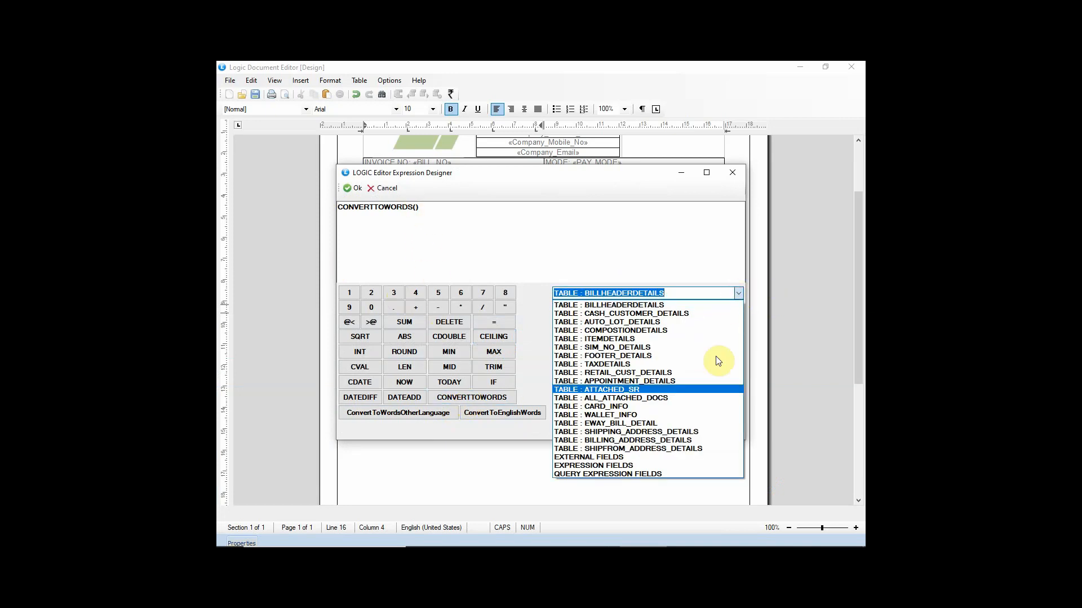
{"action": "left_click", "coordinate": [599, 356]}
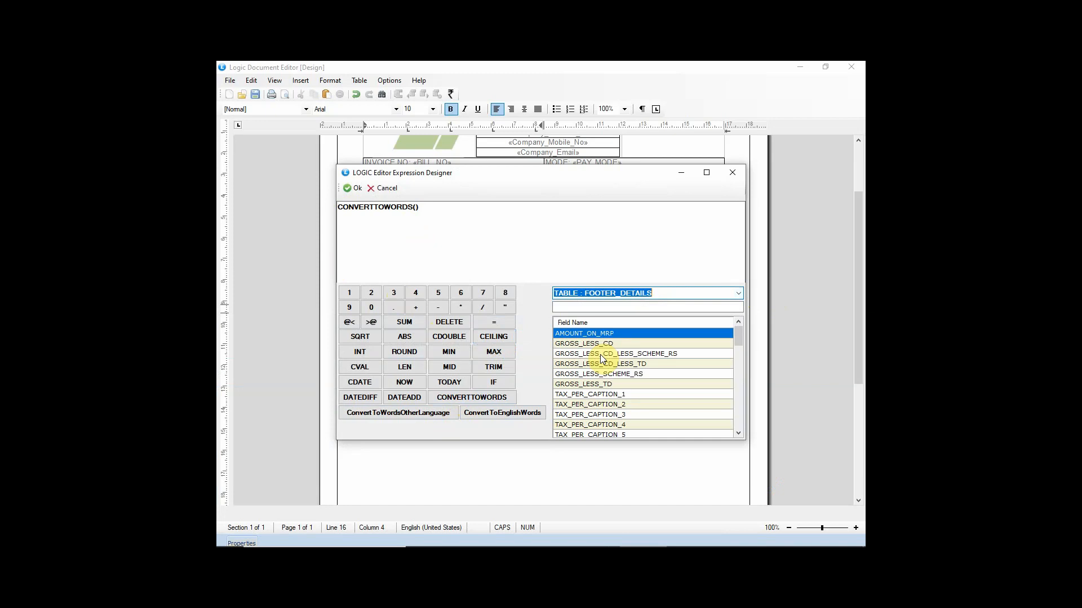
{"action": "left_click", "coordinate": [600, 377]}
{"action": "scroll", "coordinate": [600, 377], "scroll_direction": "down", "scroll_amount": 3}
{"action": "scroll", "coordinate": [601, 379], "scroll_direction": "down", "scroll_amount": 5}
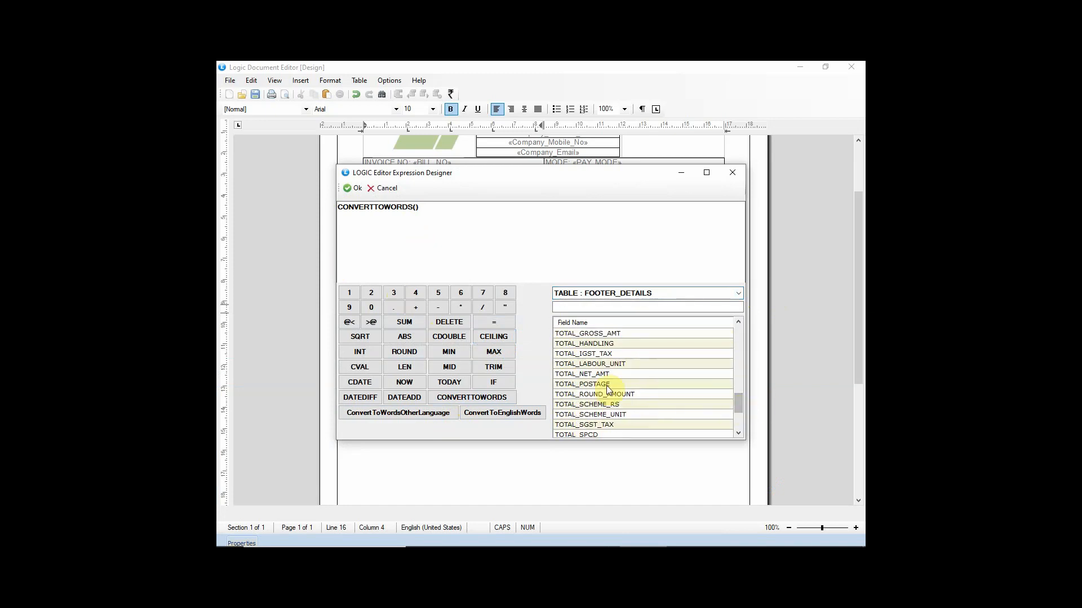
{"action": "left_click", "coordinate": [601, 374]}
{"action": "double_click", "coordinate": [602, 374]}
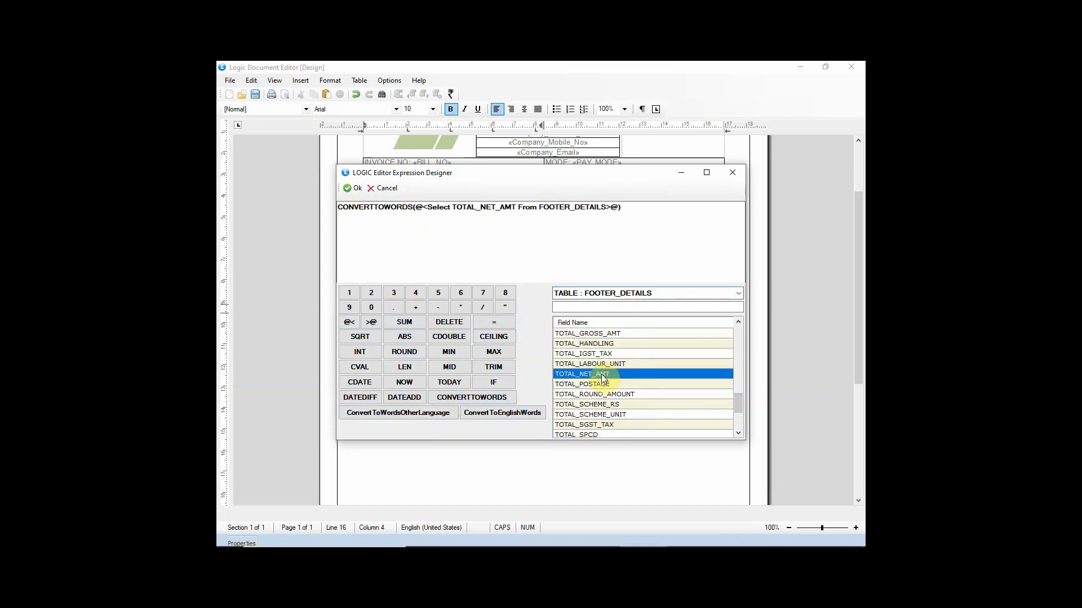
Step: Confirm the CONVERTTOWORDS expression for TOTAL_NET_AMT and run it to test its output
{"action": "left_click", "coordinate": [355, 189]}
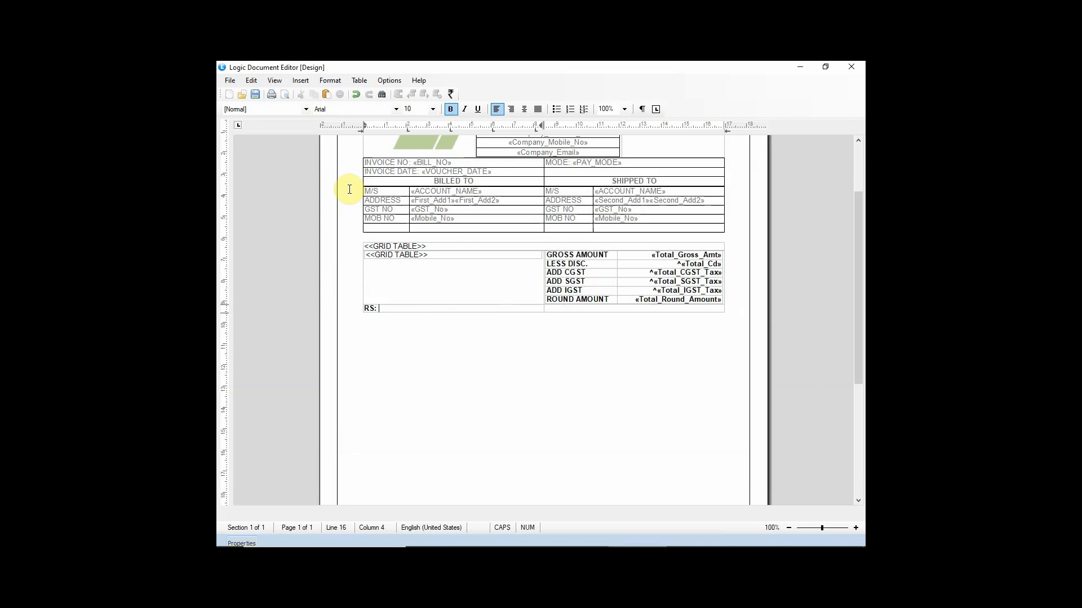
{"action": "left_click", "coordinate": [249, 543]}
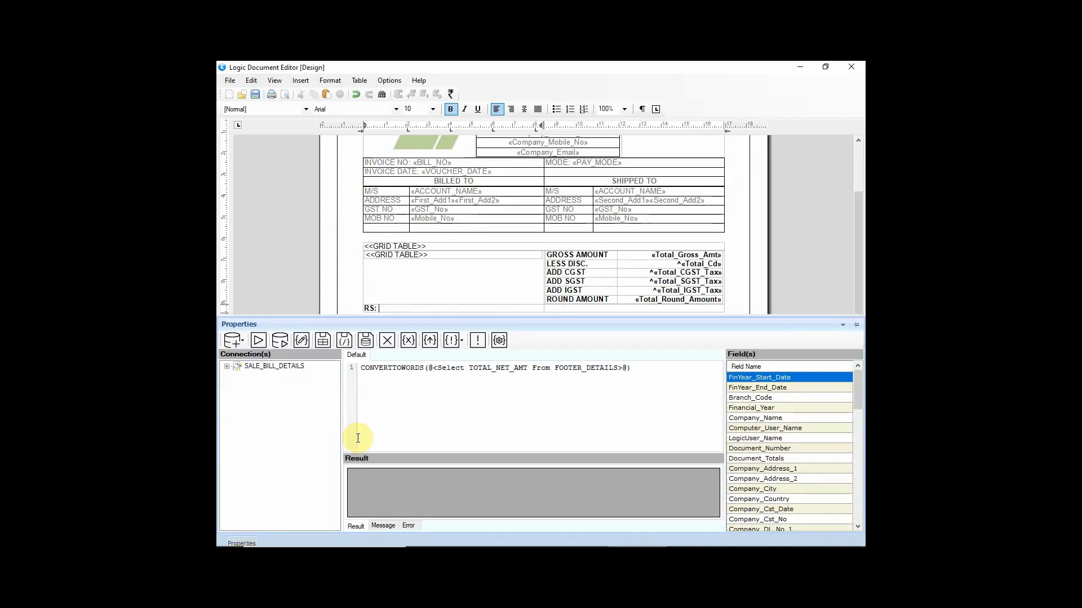
{"action": "left_click_drag", "start_coordinate": [642, 368], "coordinate": [349, 373]}
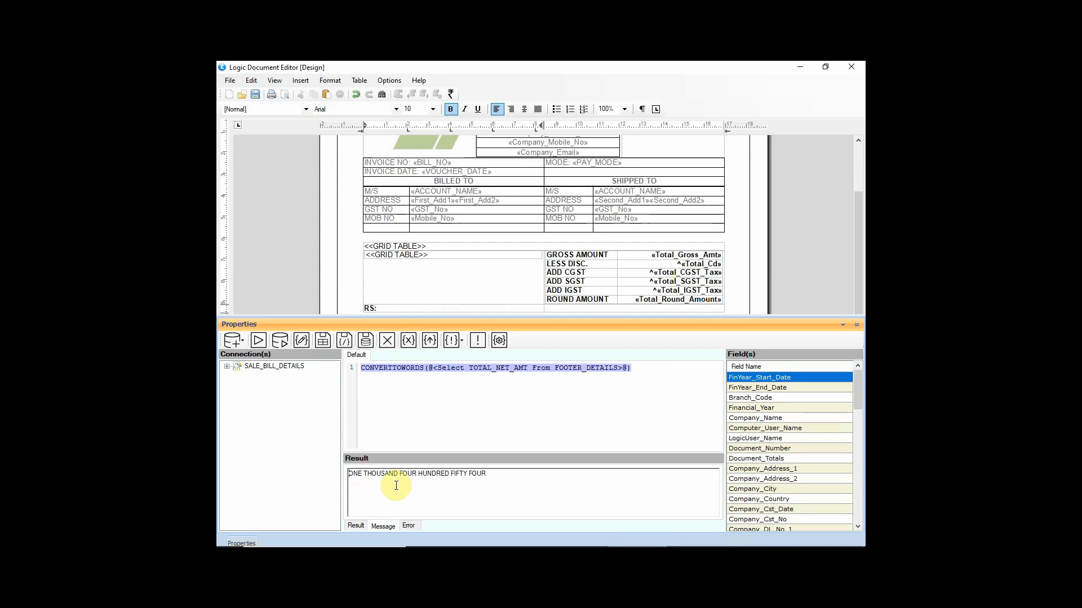
{"action": "left_click_drag", "start_coordinate": [486, 474], "coordinate": [348, 473]}
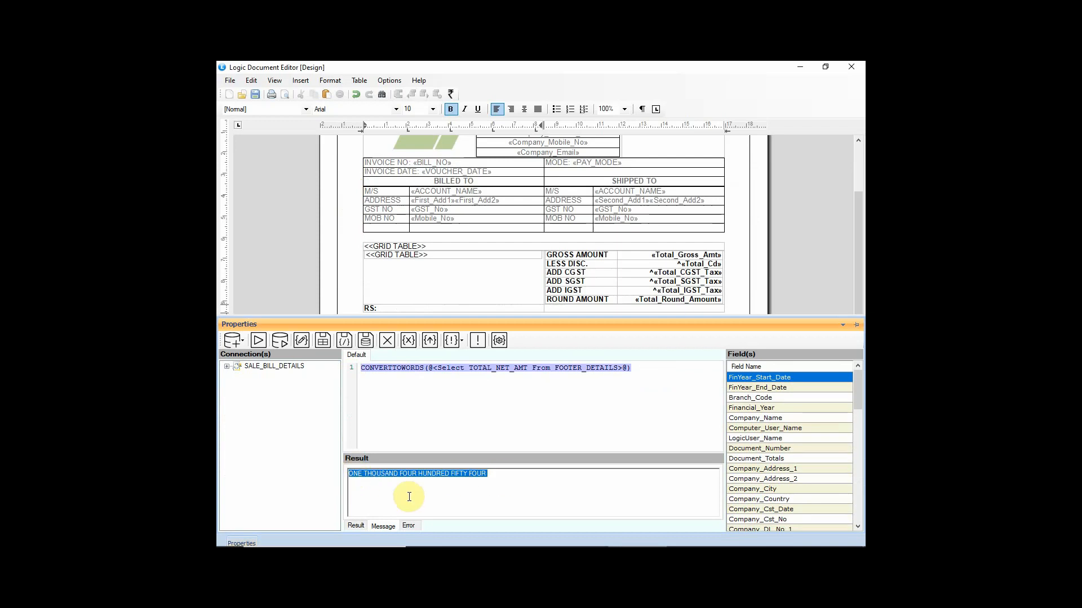
{"action": "left_click", "coordinate": [426, 488]}
{"action": "left_click_drag", "start_coordinate": [642, 373], "coordinate": [354, 369]}
{"action": "left_click", "coordinate": [354, 369]}
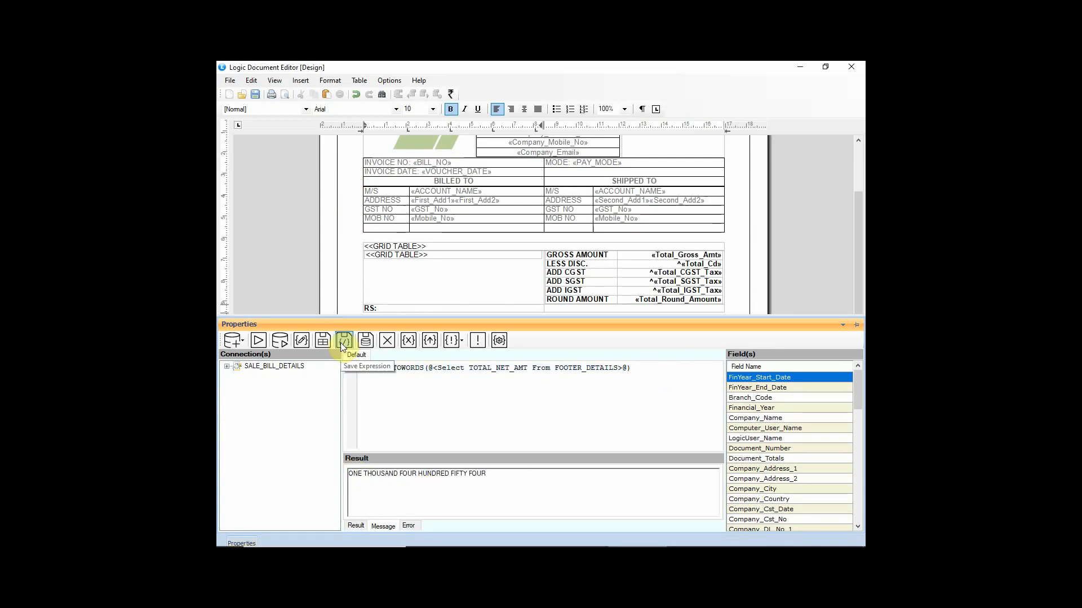
Step: Save the expression as AMT_IN_WORDS and insert it as a field after RS: in the first cell
{"action": "left_click", "coordinate": [343, 340]}
{"action": "type", "text": "AMT_IN_WORDS"}
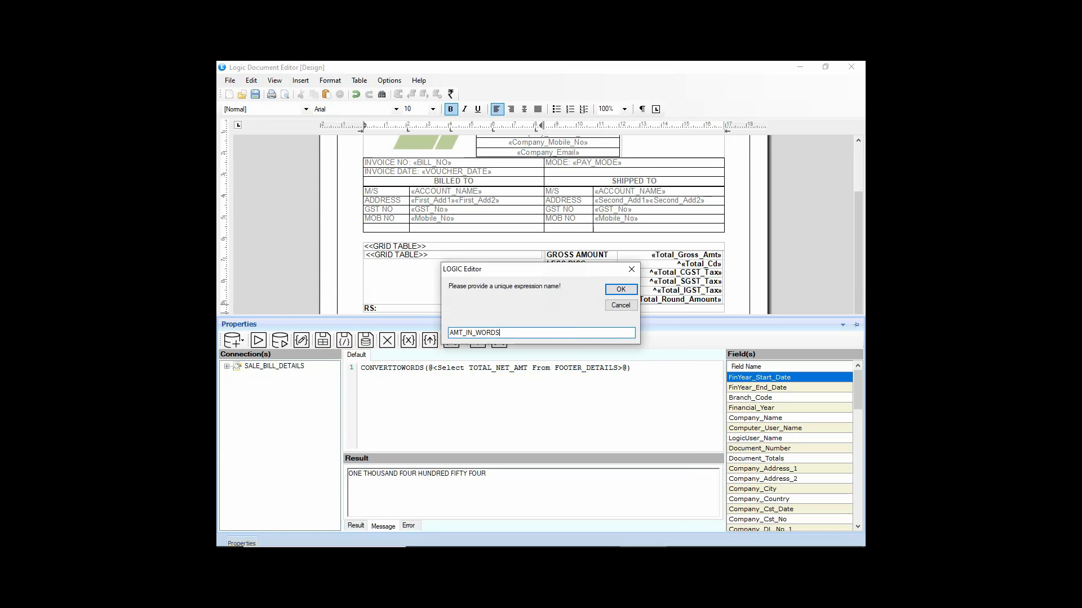
{"action": "key", "text": "Return"}
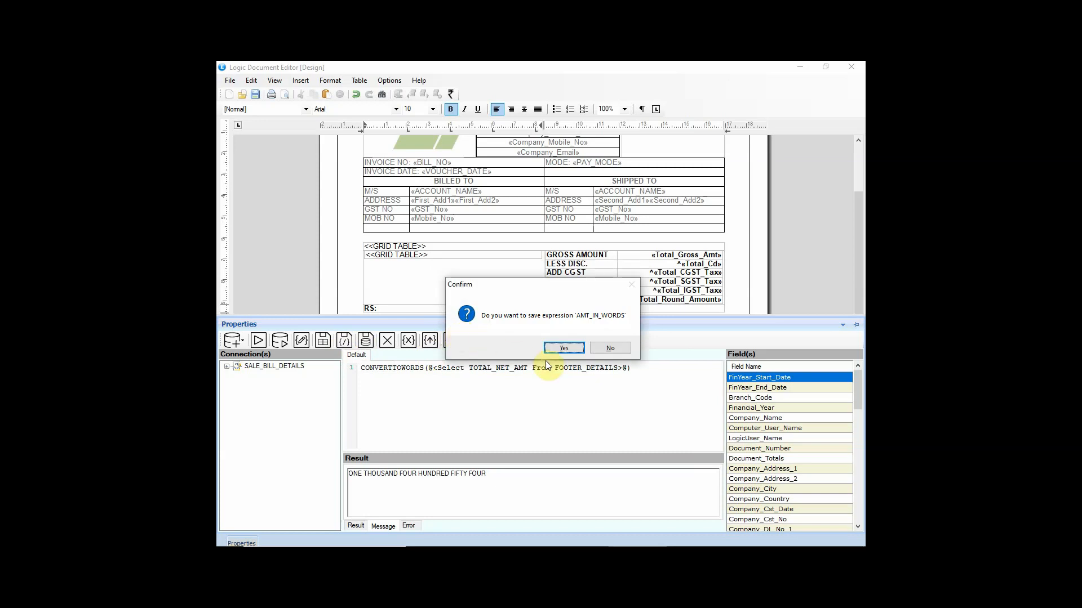
{"action": "left_click", "coordinate": [569, 350]}
{"action": "left_click", "coordinate": [227, 375]}
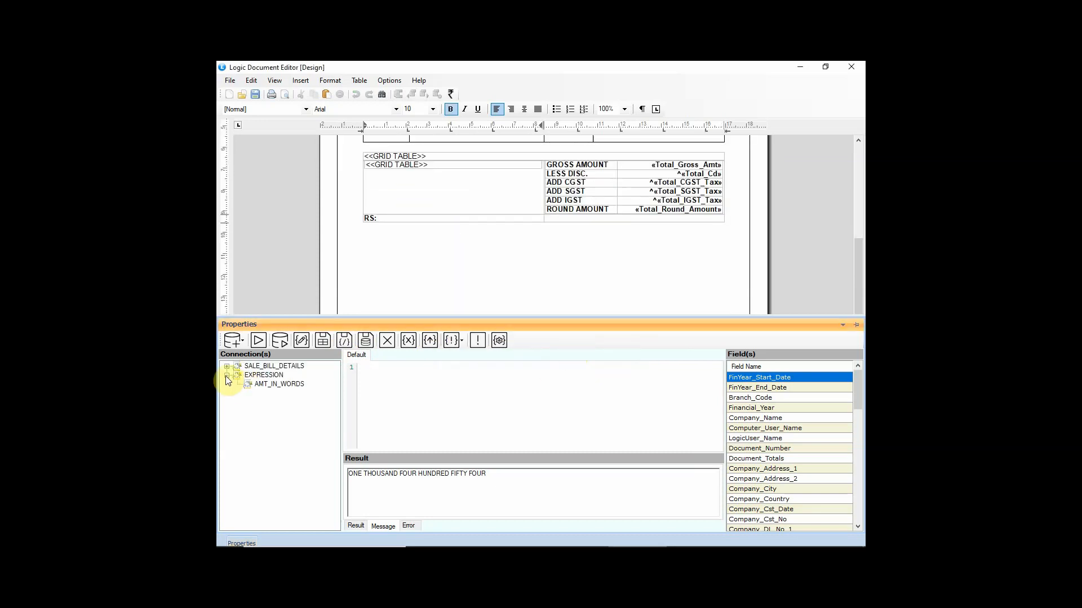
{"action": "right_click", "coordinate": [279, 384]}
{"action": "left_click", "coordinate": [309, 389]}
Step: Enter the label BILL AMOUNT followed by a spaced colon in the cell beside the amount in words
{"action": "left_click", "coordinate": [566, 221]}
{"action": "type", "text": "BILL"}
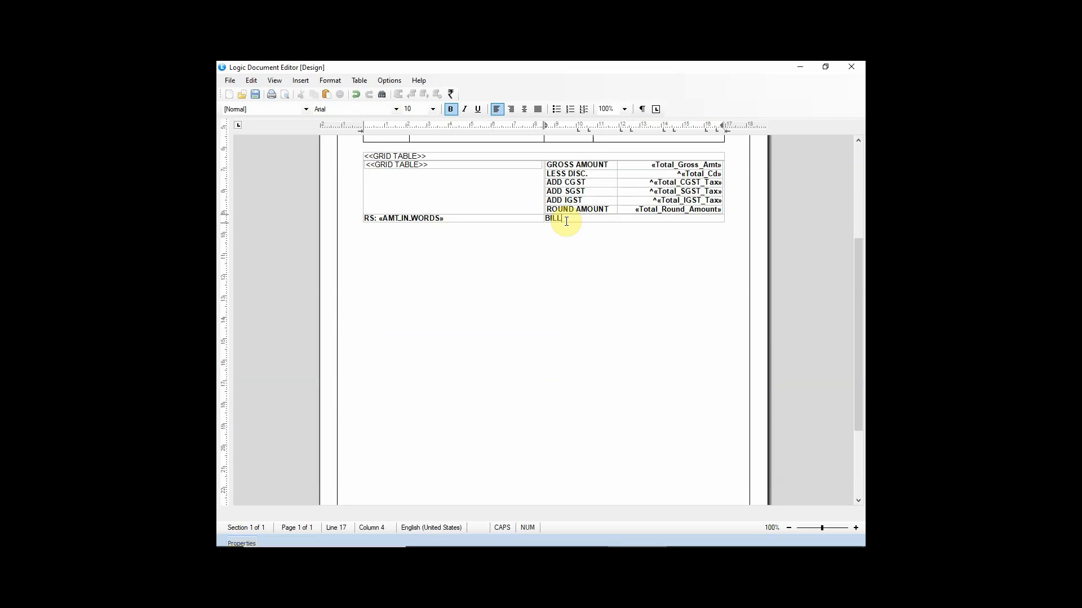
{"action": "type", "text": " AMOUNT   :"}
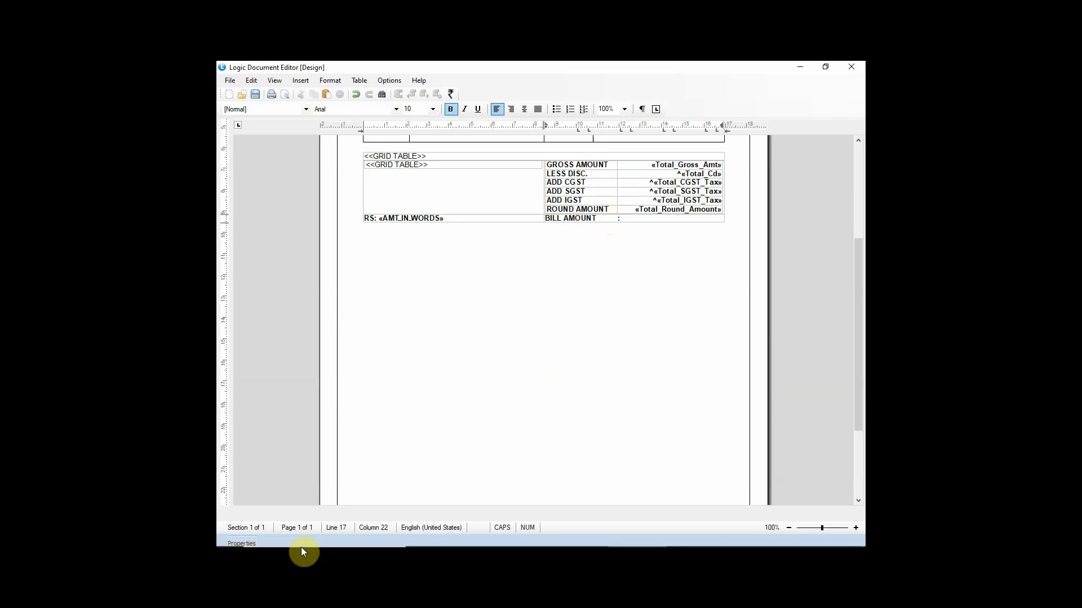
Step: Insert the Total_Net_Amt field from Footer_Details after the BILL AMOUNT label, right-align the cell and space the label away from the field
{"action": "left_click", "coordinate": [241, 543]}
{"action": "left_click", "coordinate": [227, 366]}
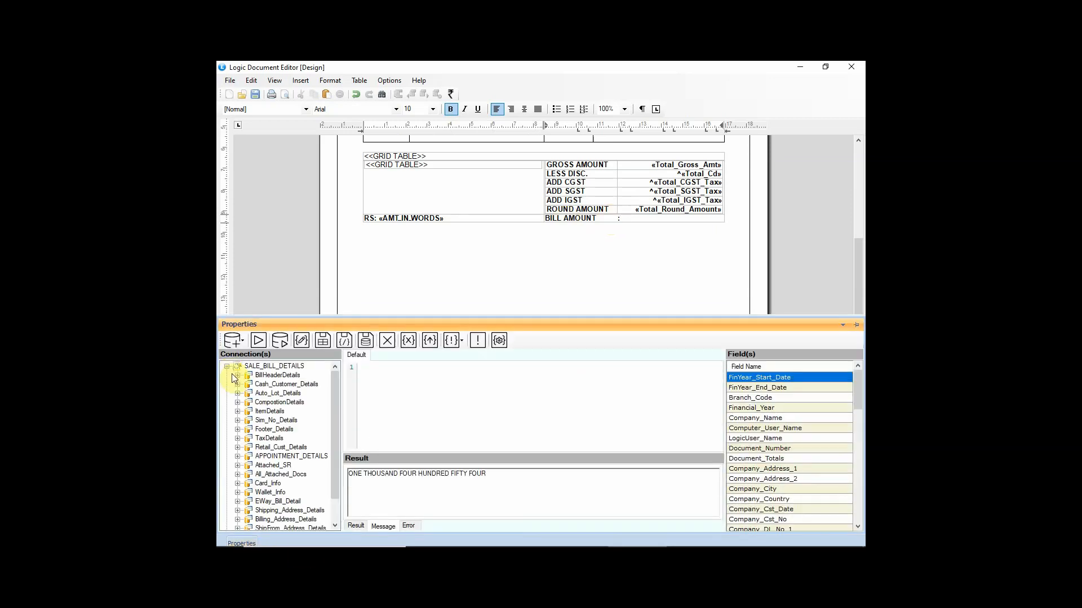
{"action": "left_click", "coordinate": [261, 430]}
{"action": "left_click", "coordinate": [237, 430]}
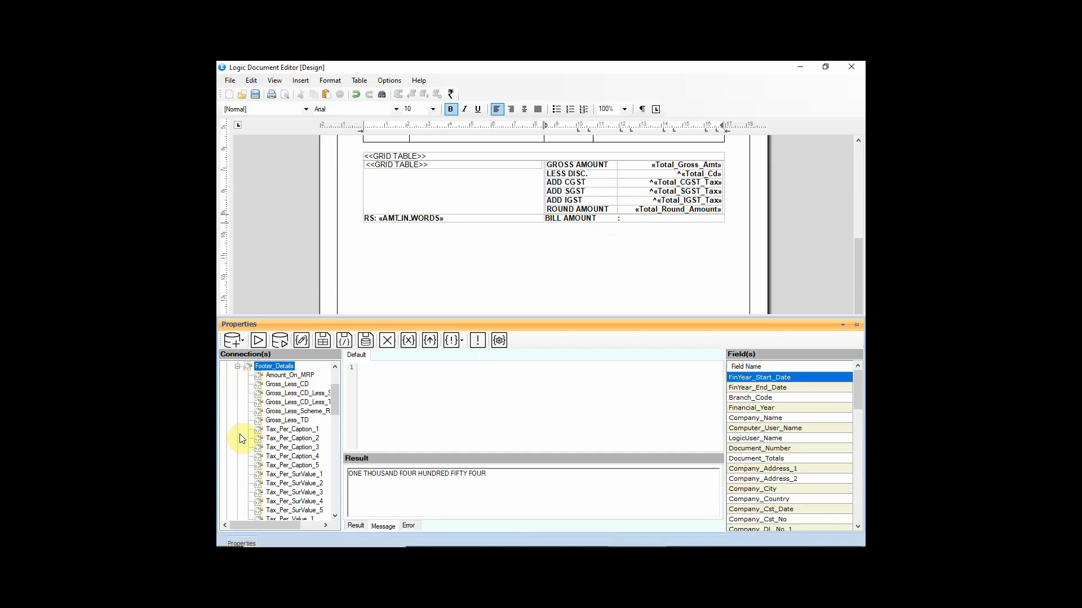
{"action": "left_click", "coordinate": [292, 466]}
{"action": "scroll", "coordinate": [293, 471], "scroll_direction": "down", "scroll_amount": 7}
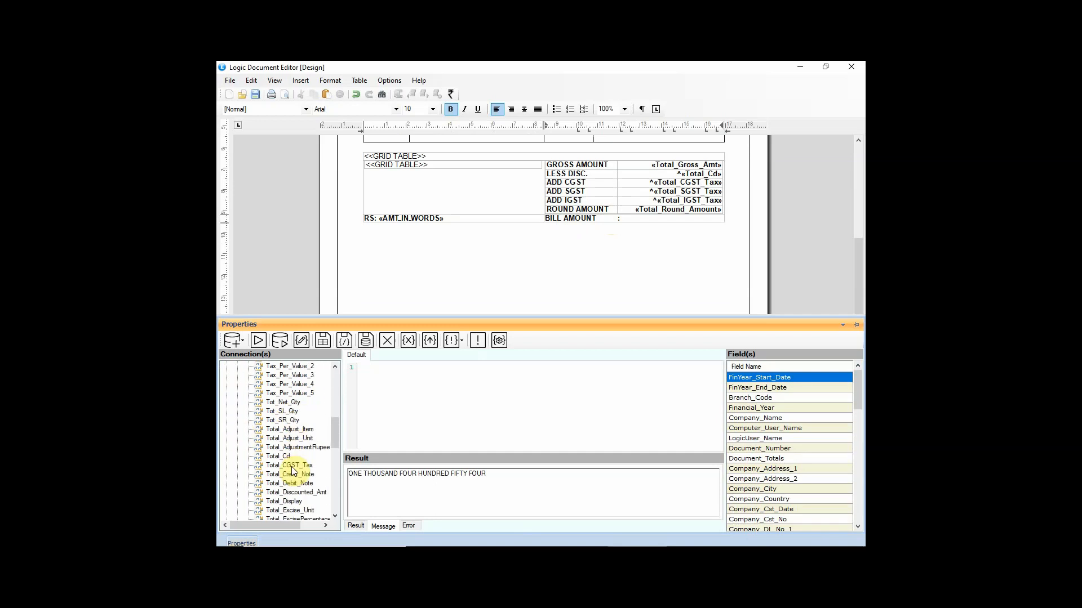
{"action": "scroll", "coordinate": [294, 516], "scroll_direction": "down", "scroll_amount": 4}
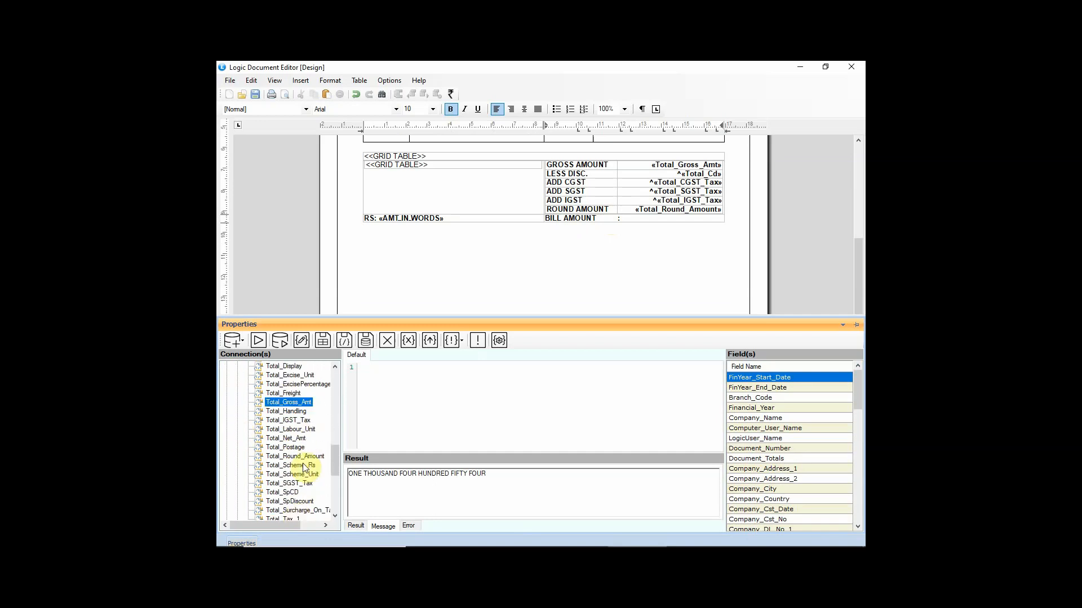
{"action": "right_click", "coordinate": [303, 439]}
{"action": "left_click", "coordinate": [337, 446]}
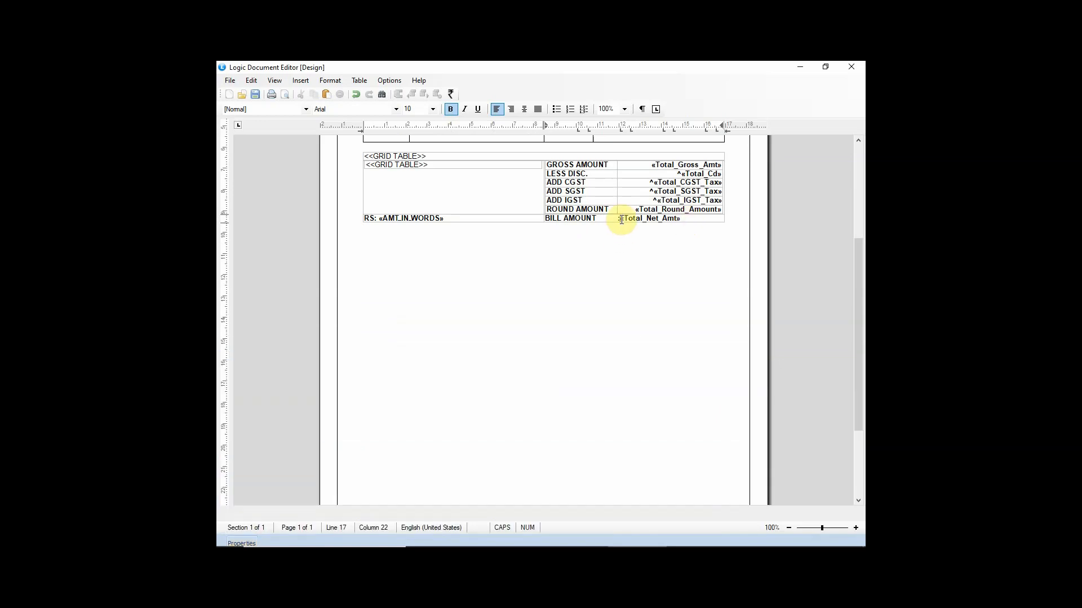
{"action": "left_click", "coordinate": [514, 109]}
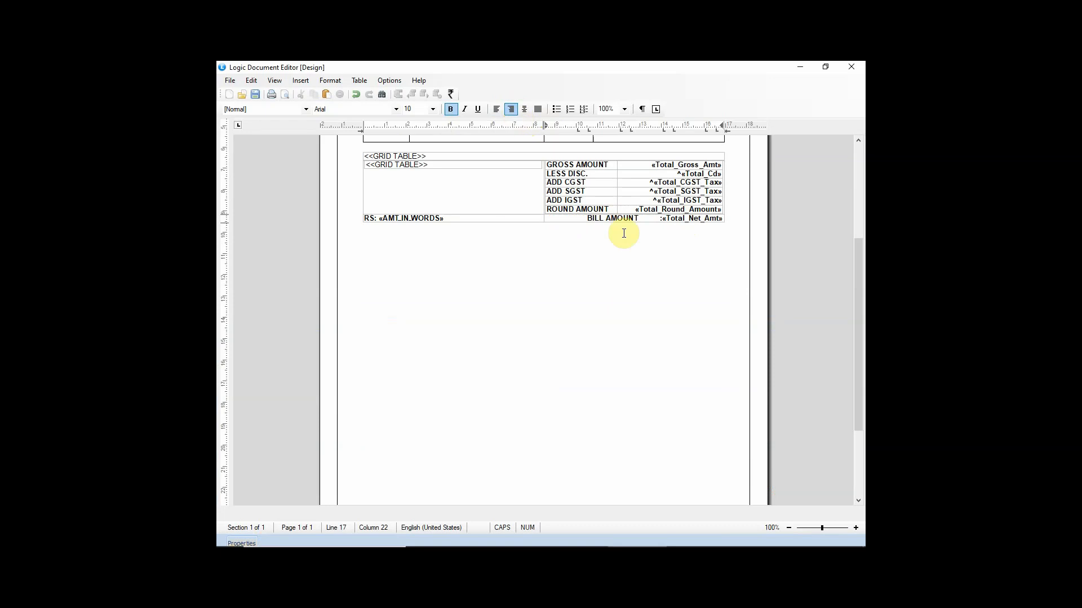
{"action": "left_click", "coordinate": [641, 220]}
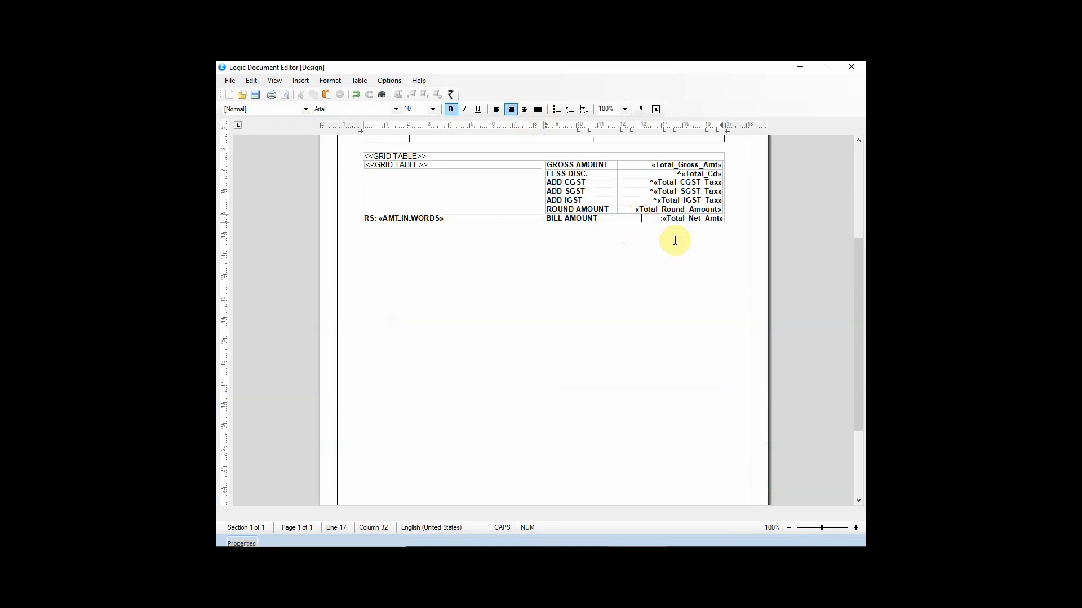
Step: Insert a table with five rows and two columns below the amount-in-words row
{"action": "scroll", "coordinate": [627, 247], "scroll_direction": "up", "scroll_amount": 3}
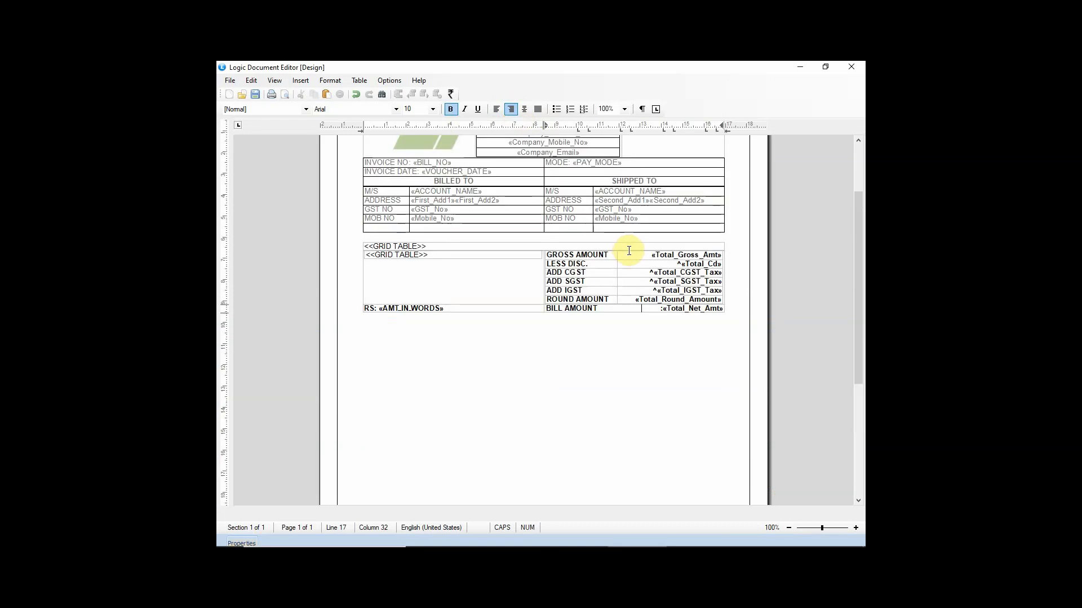
{"action": "left_click", "coordinate": [349, 384]}
{"action": "left_click", "coordinate": [359, 81]}
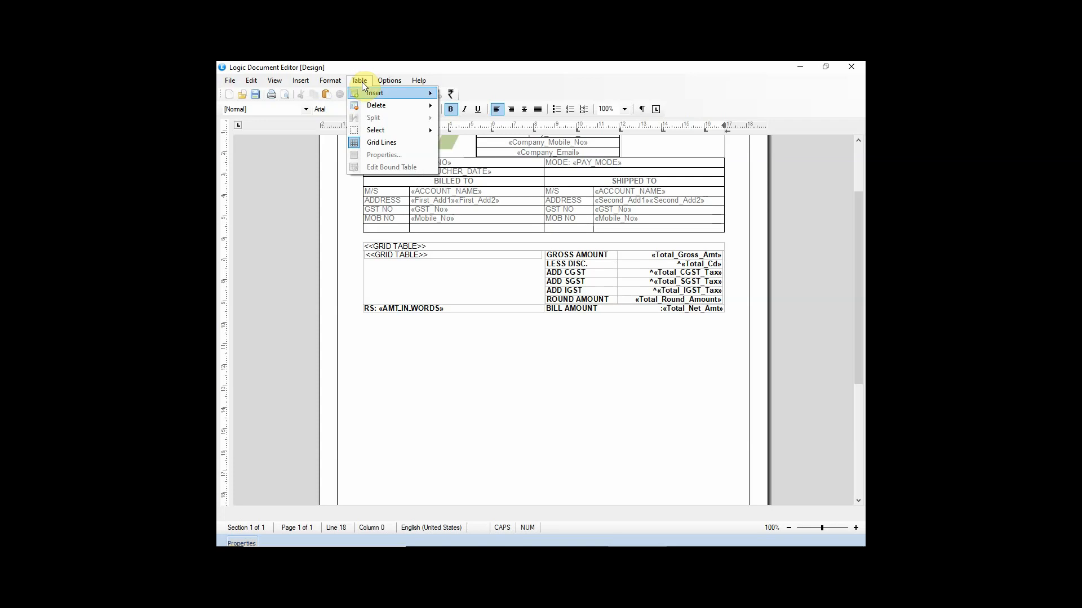
{"action": "mouse_move", "coordinate": [373, 93]}
{"action": "left_click", "coordinate": [465, 94]}
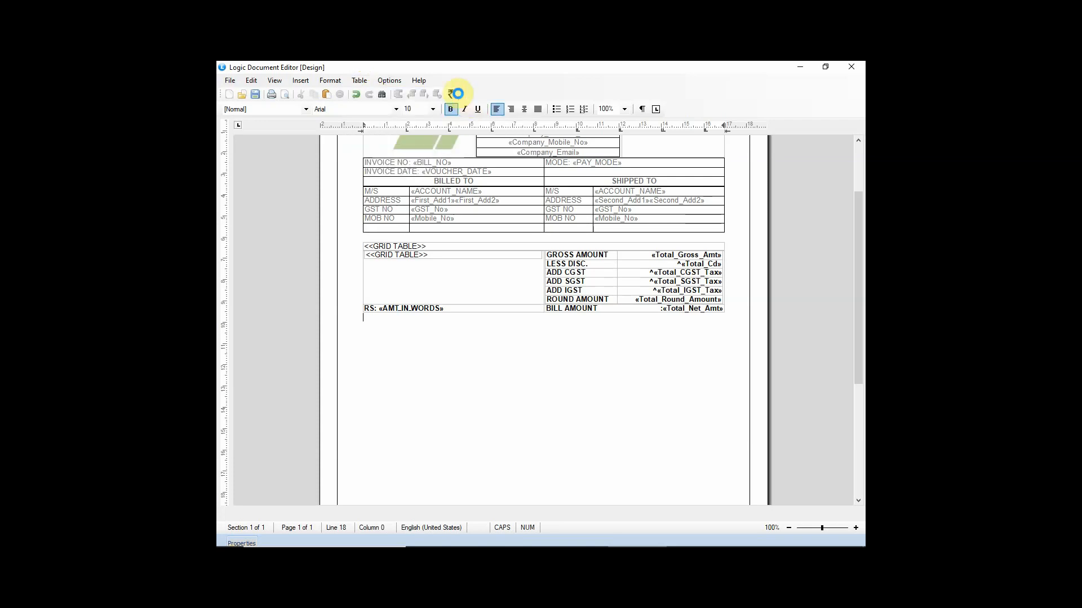
{"action": "type", "text": "5"}
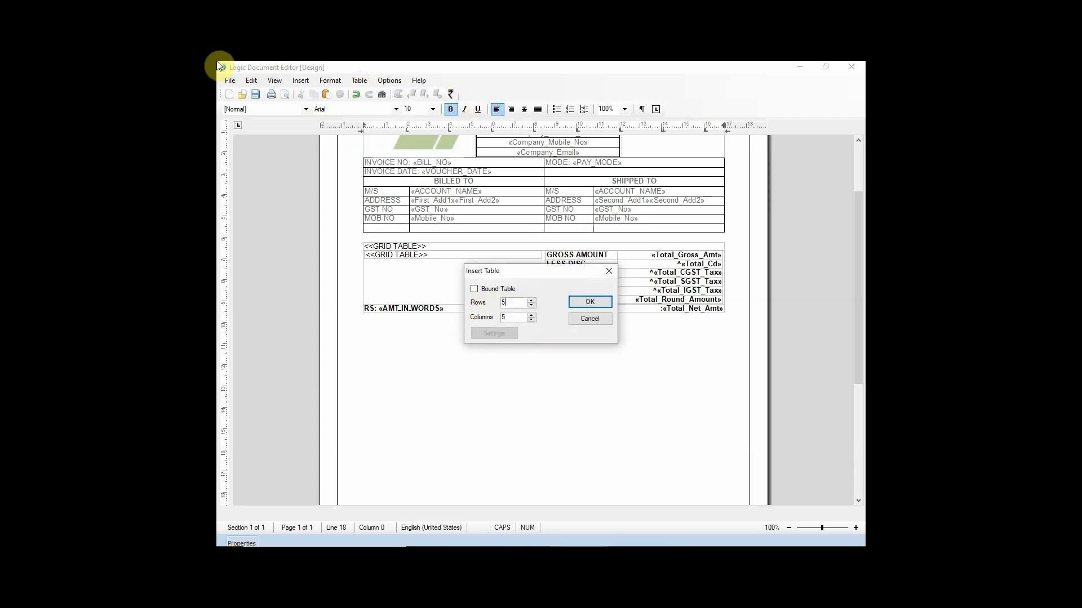
{"action": "left_click", "coordinate": [517, 318]}
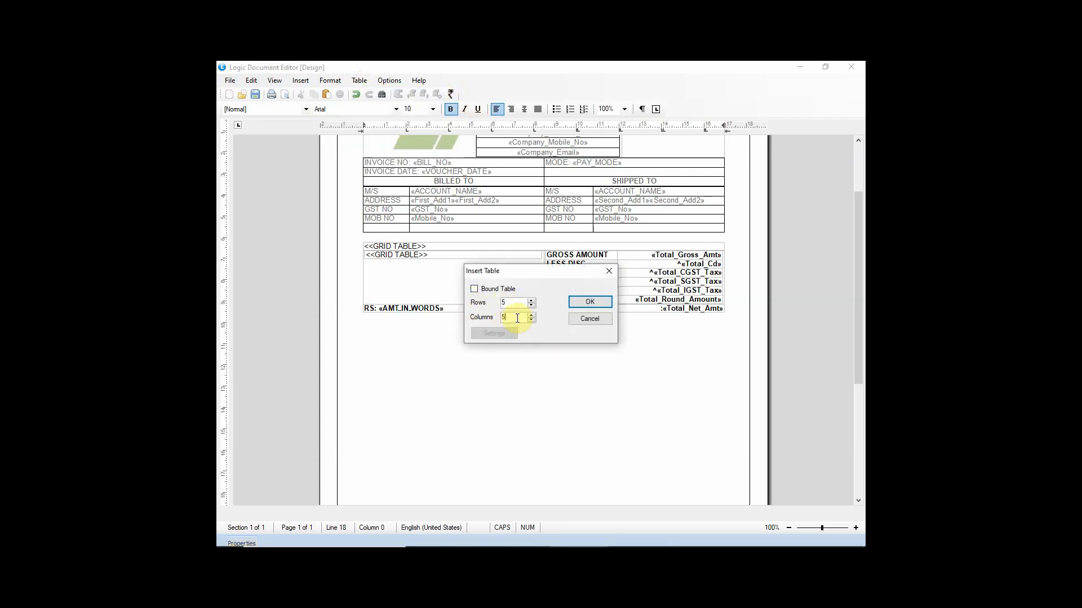
{"action": "left_click", "coordinate": [584, 304]}
Step: Enter TERMS & CONDITIONS, 1.)All disputes subject to Mohali jurisdiction only. and 2.)Goods once sold will not be returned., and Authorized signatory in the second column
{"action": "left_click", "coordinate": [388, 327]}
{"action": "type", "text": "TERMS & CONDITIONS 1.)All disputes subject to Mohali jurisdiction only. 2.)Goods once sold will not be returned."}
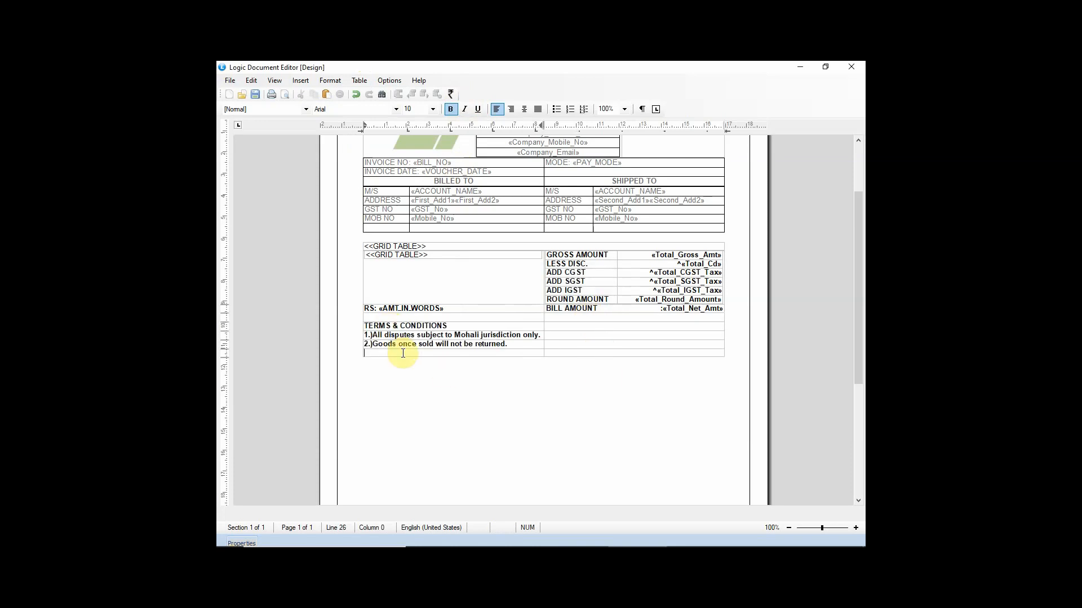
{"action": "left_click", "coordinate": [618, 332]}
{"action": "type", "text": "Authorized signatory"}
{"action": "left_click", "coordinate": [373, 354]}
{"action": "scroll", "coordinate": [372, 354], "scroll_direction": "up", "scroll_amount": 3}
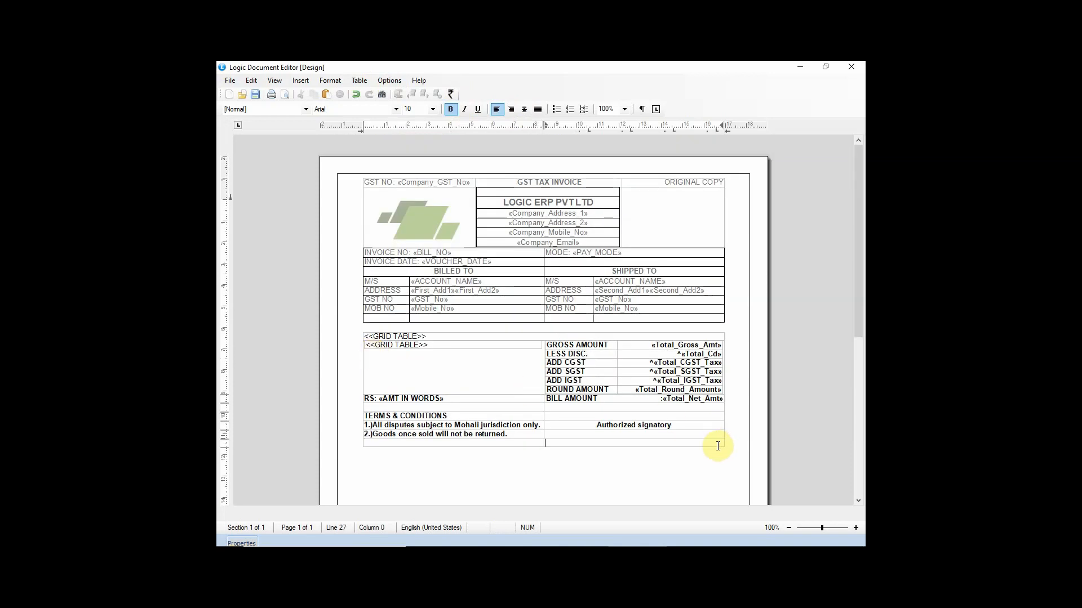
Step: Apply the All frame to the terms and conditions table so every cell has a border
{"action": "left_click_drag", "start_coordinate": [718, 447], "coordinate": [414, 407]}
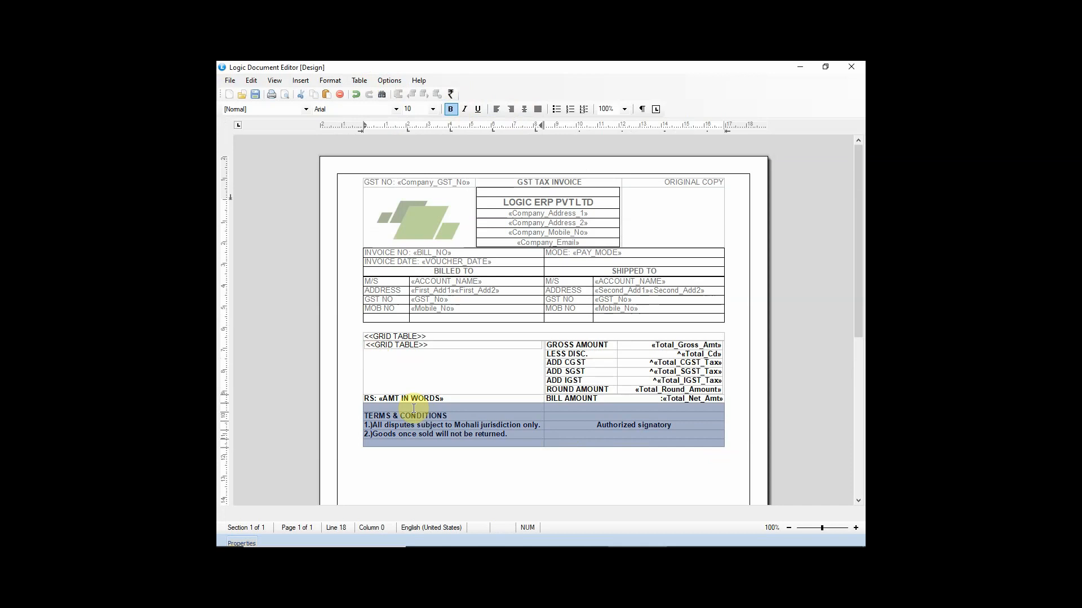
{"action": "right_click", "coordinate": [489, 421]}
{"action": "left_click", "coordinate": [536, 517]}
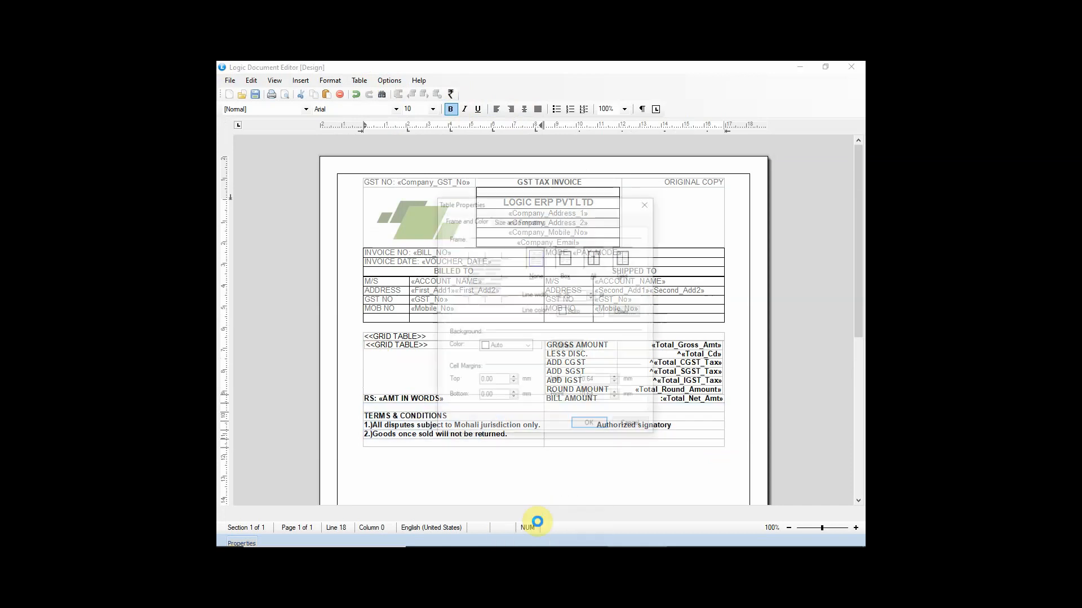
{"action": "left_click", "coordinate": [595, 258]}
{"action": "left_click", "coordinate": [590, 427]}
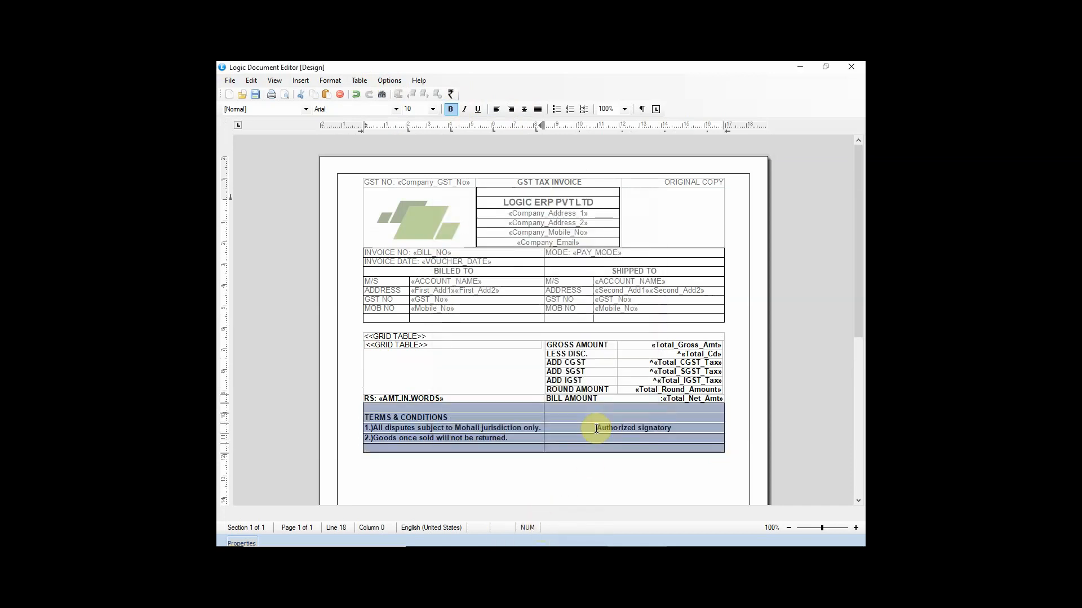
{"action": "left_click", "coordinate": [584, 471]}
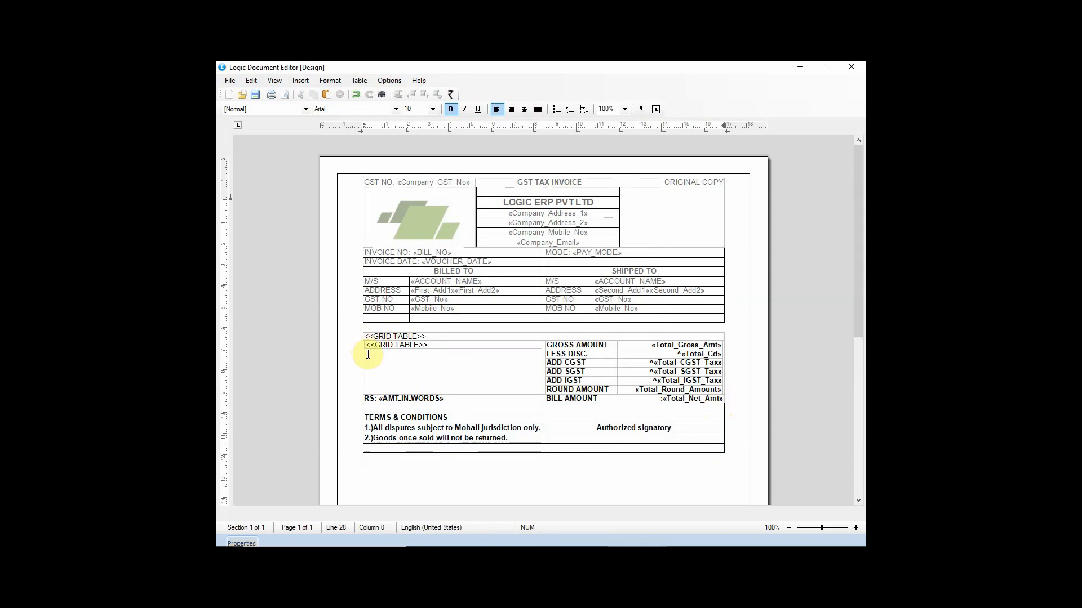
Step: Apply cell borders to the bill totals table from GROSS AMOUNT to ROUND AMOUNT through its table frame properties
{"action": "left_click_drag", "start_coordinate": [717, 403], "coordinate": [699, 374]}
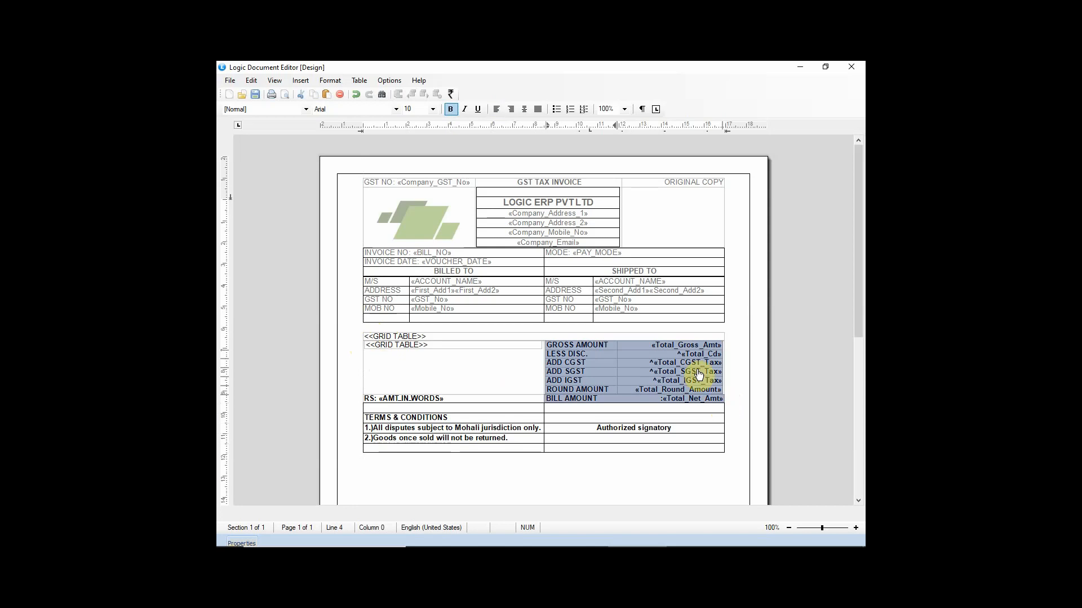
{"action": "right_click", "coordinate": [638, 363]}
{"action": "left_click", "coordinate": [681, 471]}
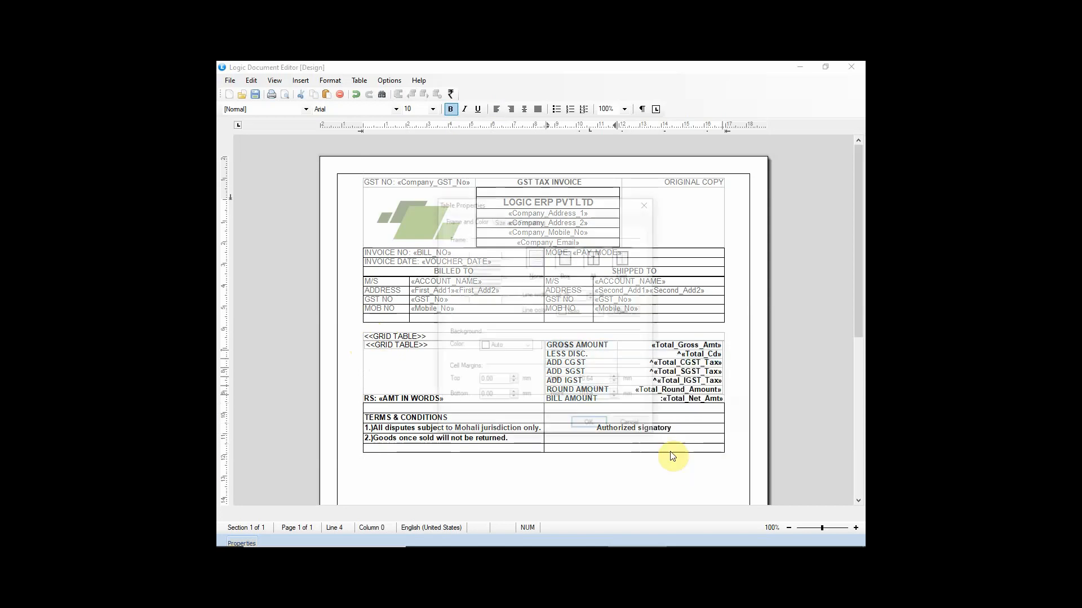
{"action": "left_click", "coordinate": [596, 264]}
{"action": "left_click", "coordinate": [624, 263]}
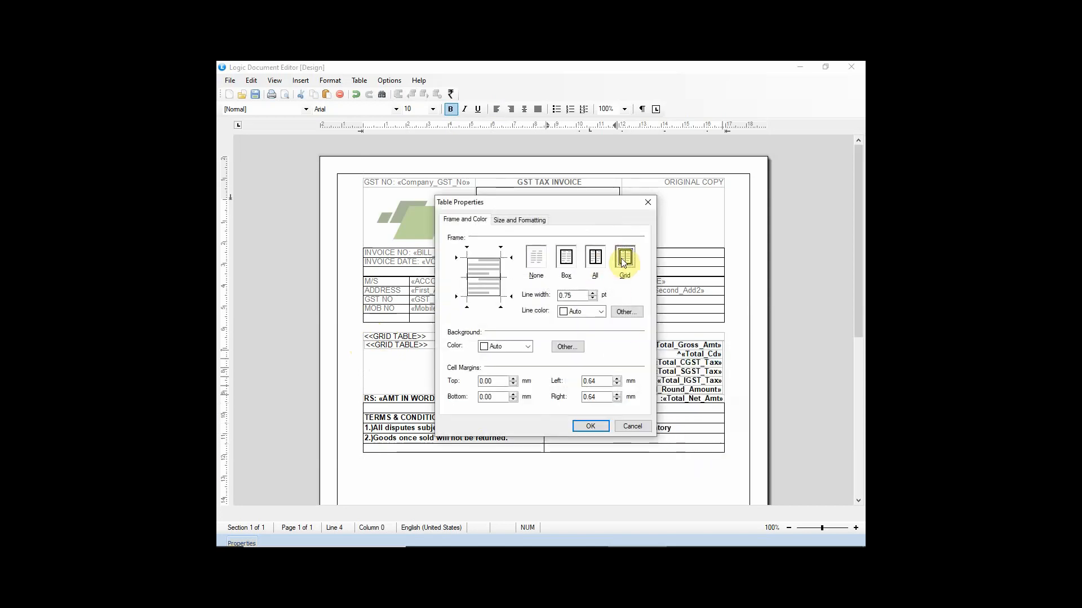
{"action": "left_click", "coordinate": [624, 425]}
{"action": "left_click", "coordinate": [589, 433]}
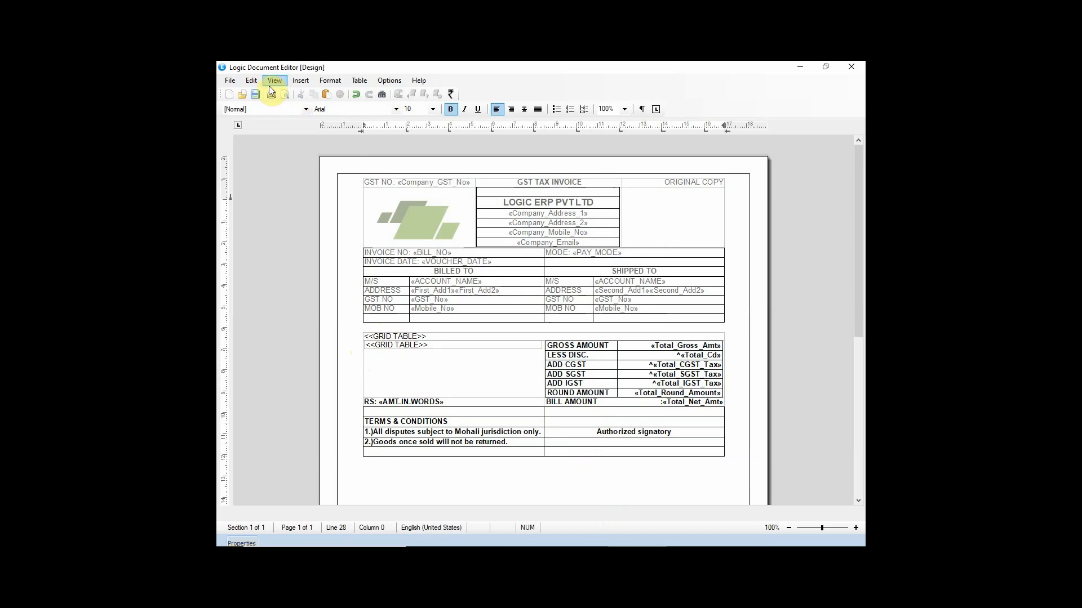
Step: Generate a print preview of the bill format and examine the invoice's item table
{"action": "left_click", "coordinate": [231, 80]}
{"action": "left_click", "coordinate": [245, 134]}
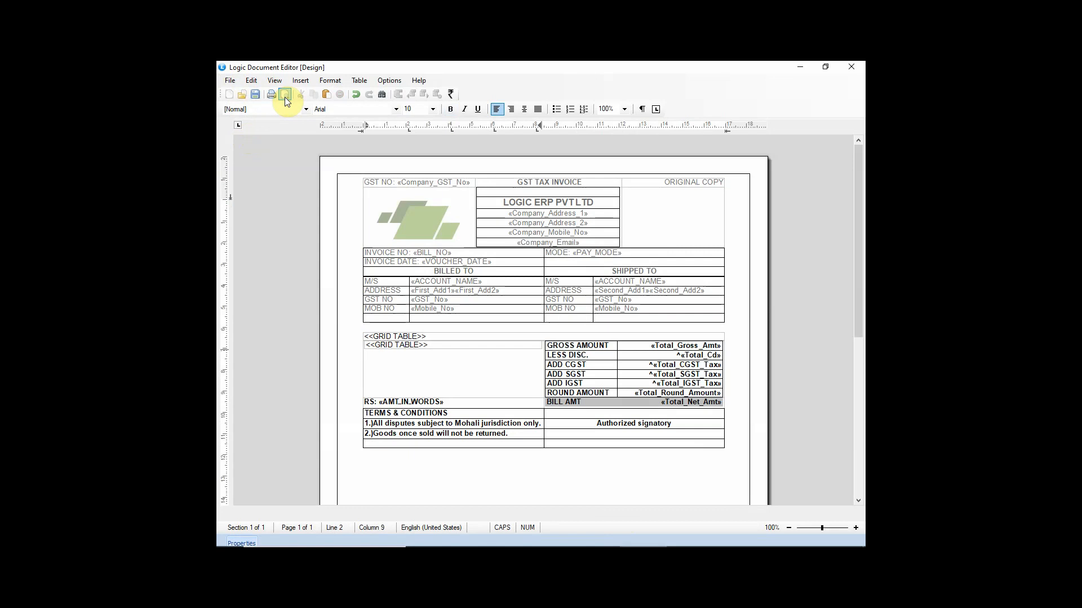
{"action": "left_click", "coordinate": [285, 96]}
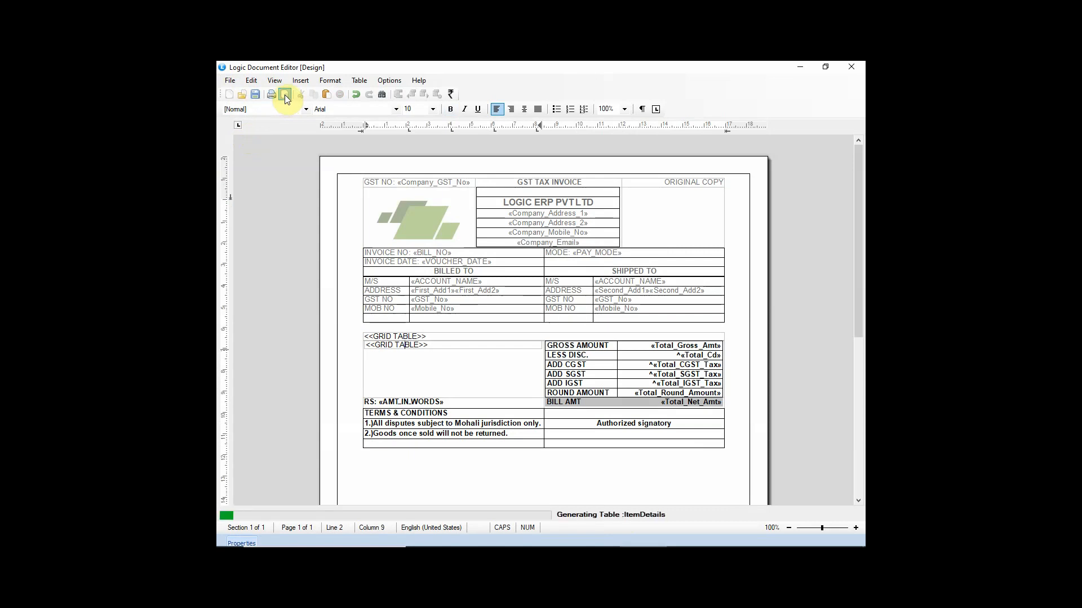
{"action": "scroll", "coordinate": [690, 286], "scroll_direction": "down", "scroll_amount": 5}
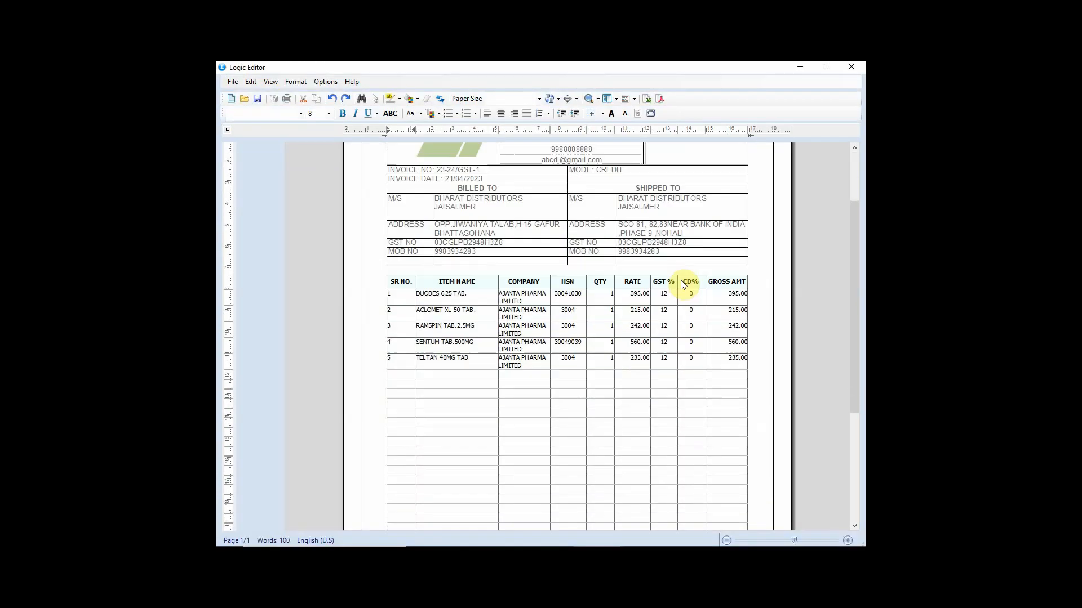
Step: Export the previewed sale bill as ABC.pdf and check the invoice from header to terms in the PDF
{"action": "scroll", "coordinate": [785, 314], "scroll_direction": "up", "scroll_amount": 6}
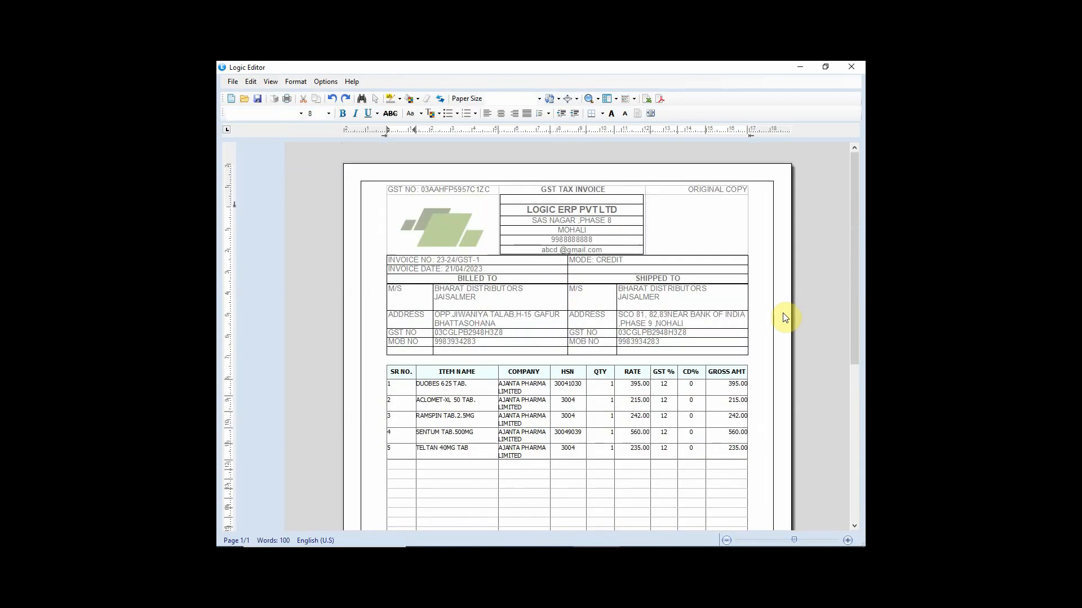
{"action": "scroll", "coordinate": [785, 319], "scroll_direction": "down", "scroll_amount": 5}
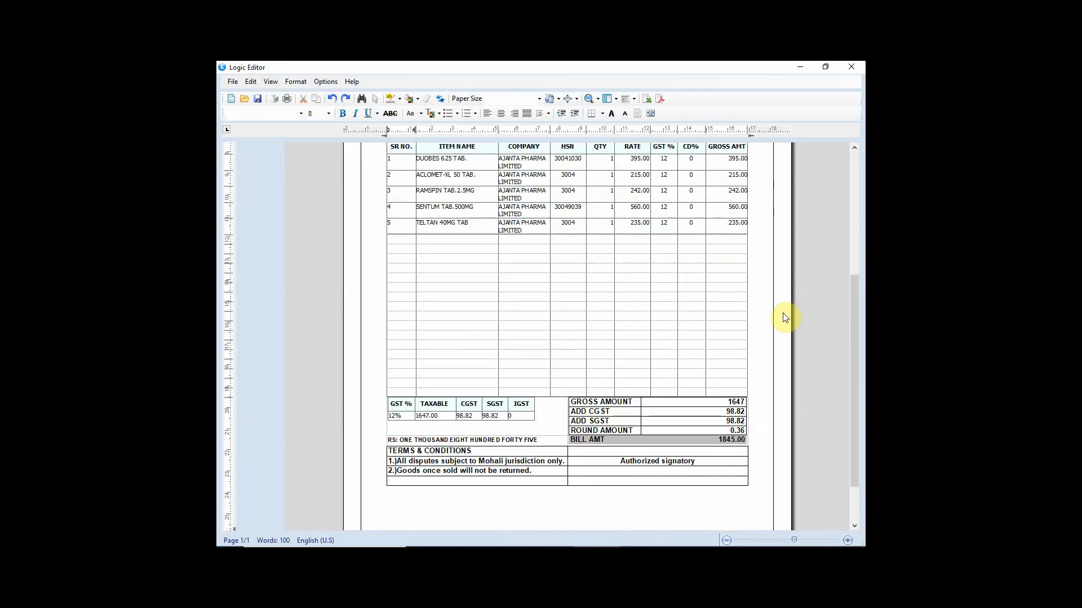
{"action": "scroll", "coordinate": [785, 318], "scroll_direction": "up", "scroll_amount": 5}
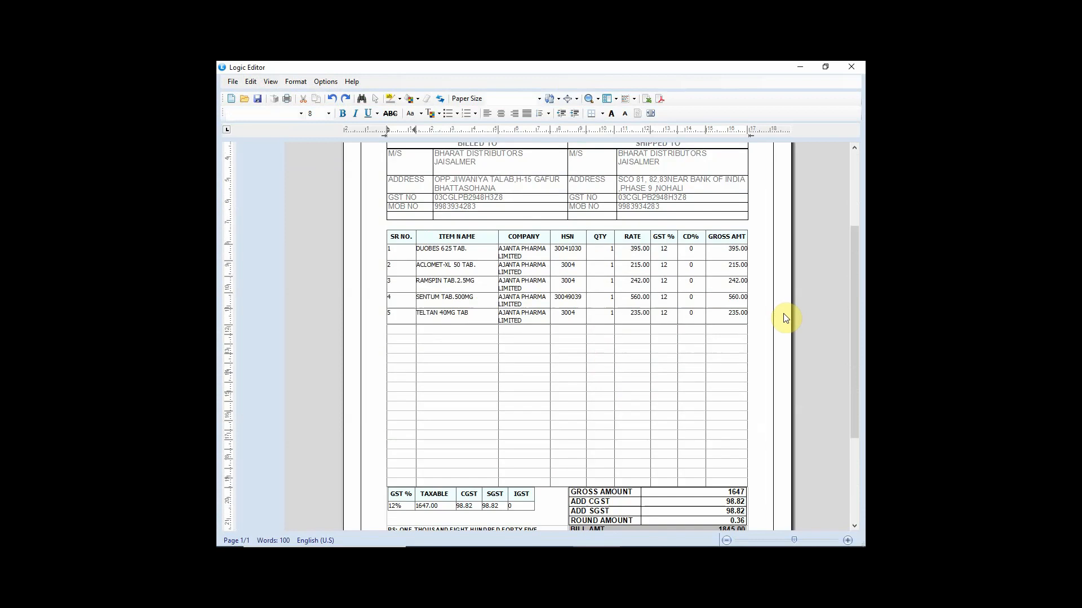
{"action": "left_click", "coordinate": [661, 100]}
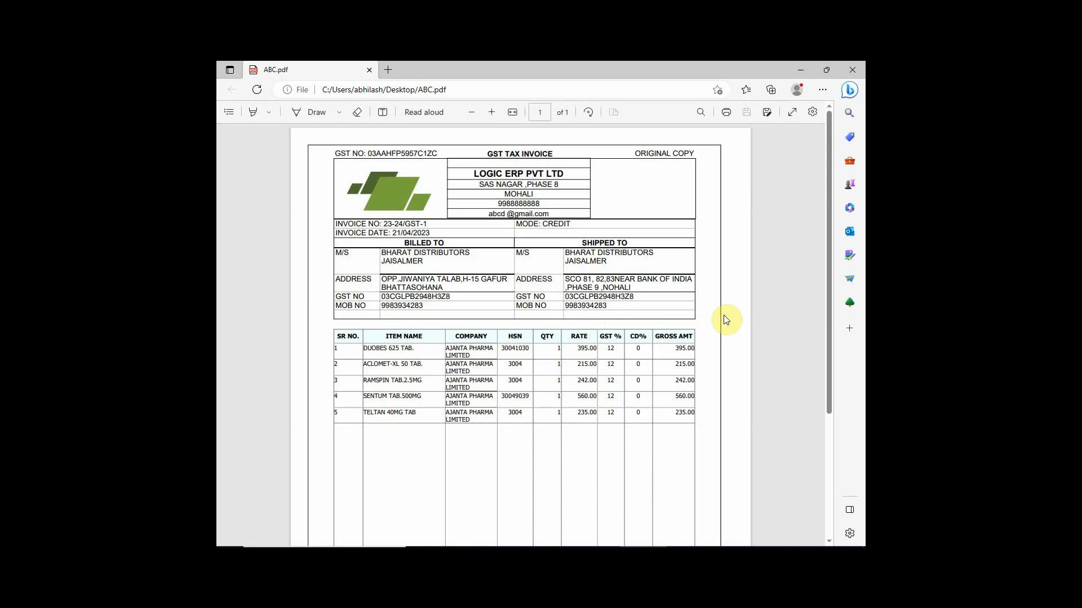
{"action": "scroll", "coordinate": [726, 320], "scroll_direction": "down", "scroll_amount": 3}
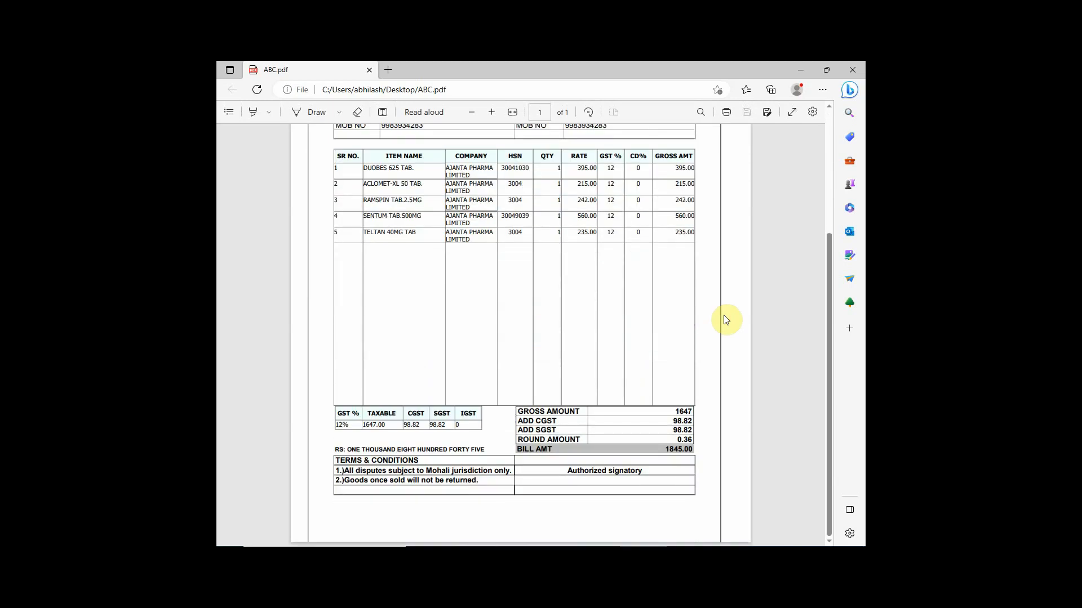
{"action": "scroll", "coordinate": [731, 331], "scroll_direction": "up", "scroll_amount": 3}
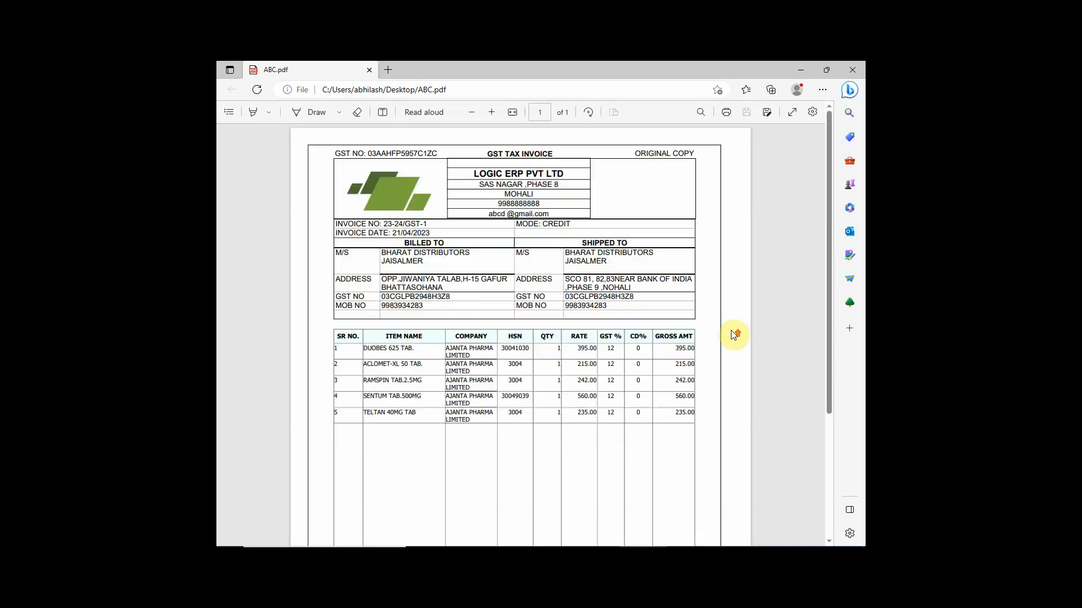